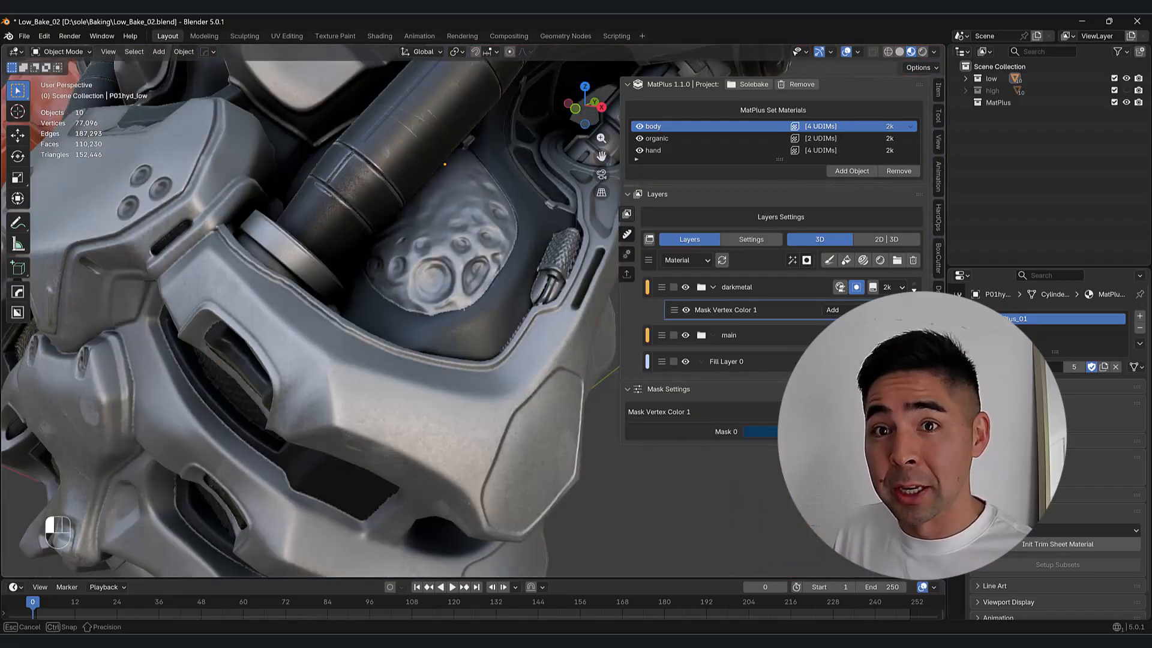
- Save the Low_Bake_02.blend file with the metal-textured body in its present state
{"action": "mouse_move", "coordinate": [432, 420]}
{"action": "middle_mouse_down", "text": "shift"}
{"action": "mouse_move", "coordinate": [462, 452]}
{"action": "mouse_move", "coordinate": [456, 441]}
{"action": "middle_mouse_up", "text": "shift"}
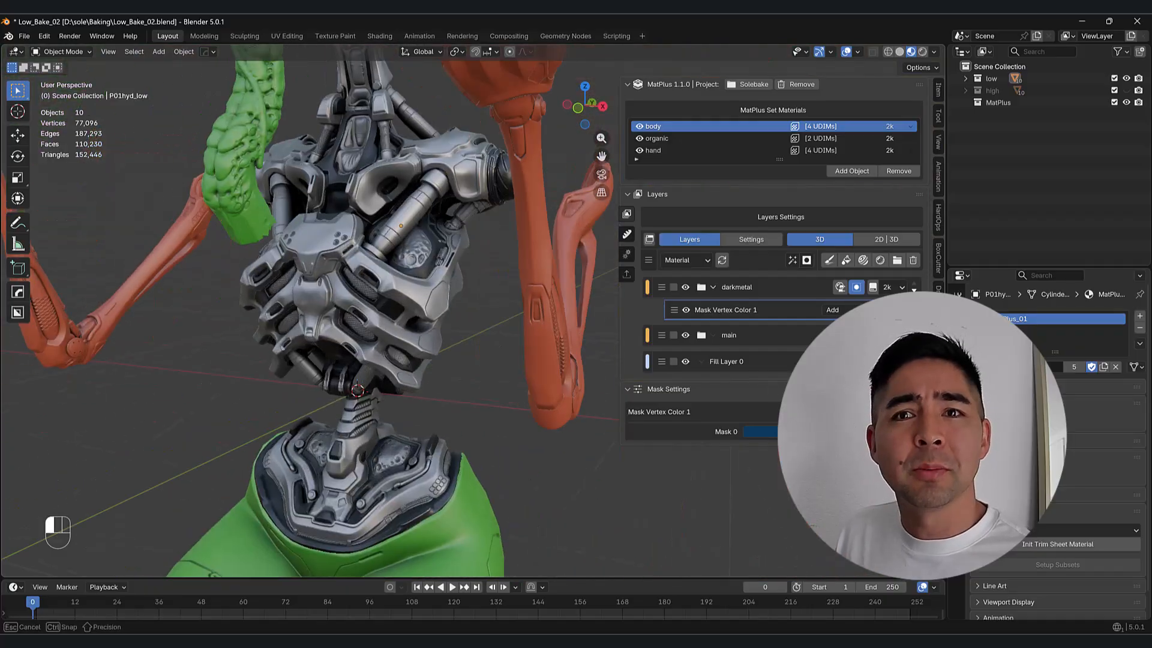
{"action": "middle_click_drag", "start_coordinate": [596, 435], "coordinate": [520, 415], "text": "shift"}
{"action": "key", "text": "ctrl+s"}
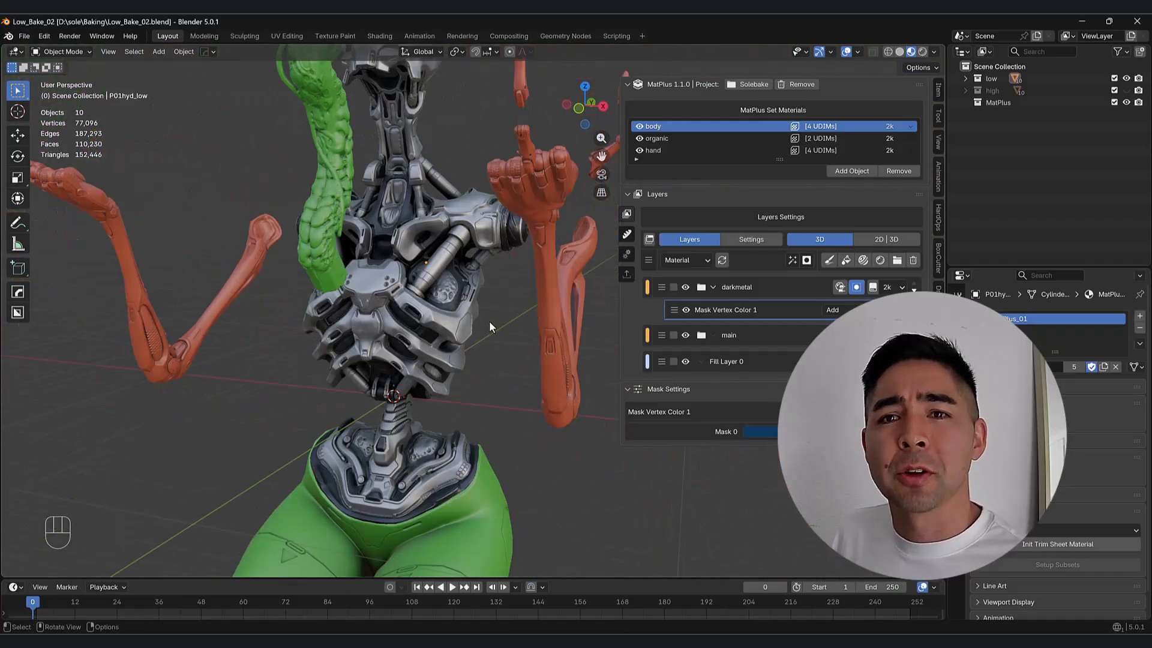
{"action": "scroll", "coordinate": [520, 308], "scroll_direction": "up", "scroll_amount": 1}
{"action": "left_click", "coordinate": [743, 290]}
{"action": "left_click", "coordinate": [866, 266]}
{"action": "type", "text": "metal"}
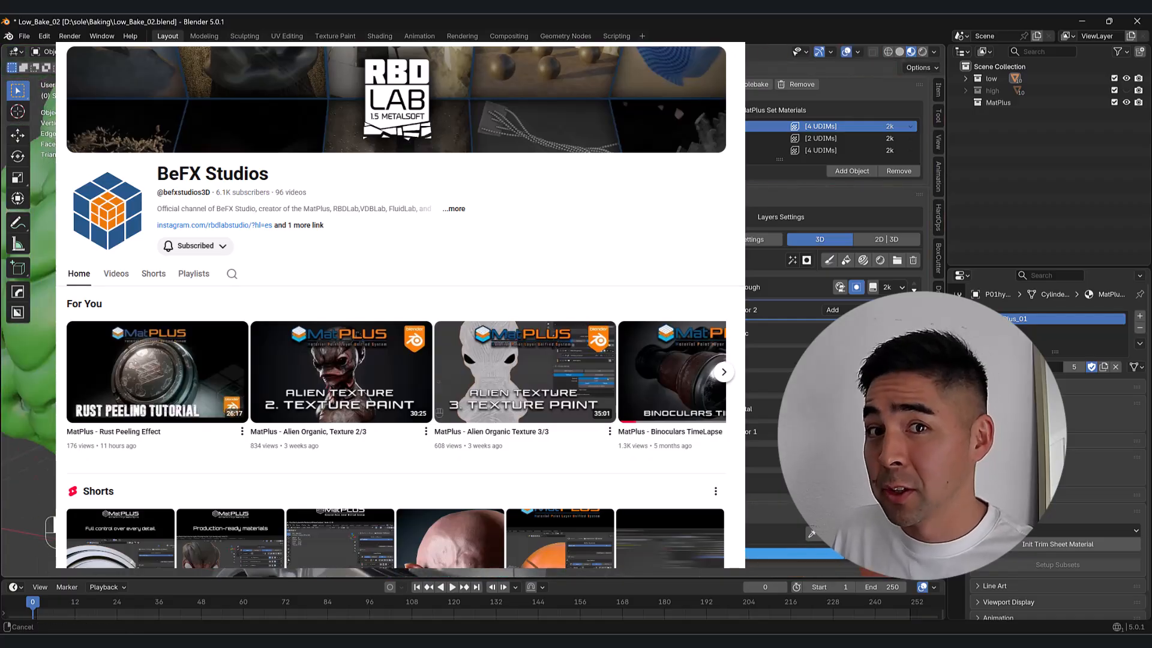
{"action": "scroll", "coordinate": [834, 300], "scroll_direction": "down", "scroll_amount": 4}
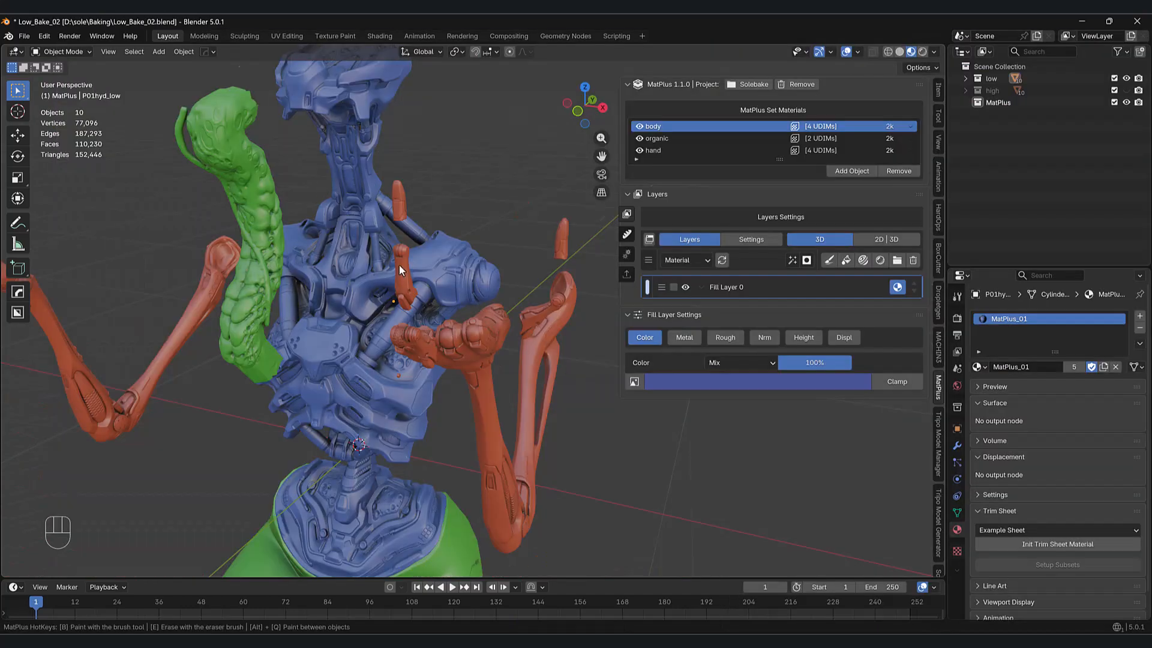
- Add a new paint layer at 512 resolution above Fill Layer 0 in the body material
{"action": "middle_click_drag", "start_coordinate": [398, 266], "coordinate": [492, 302]}
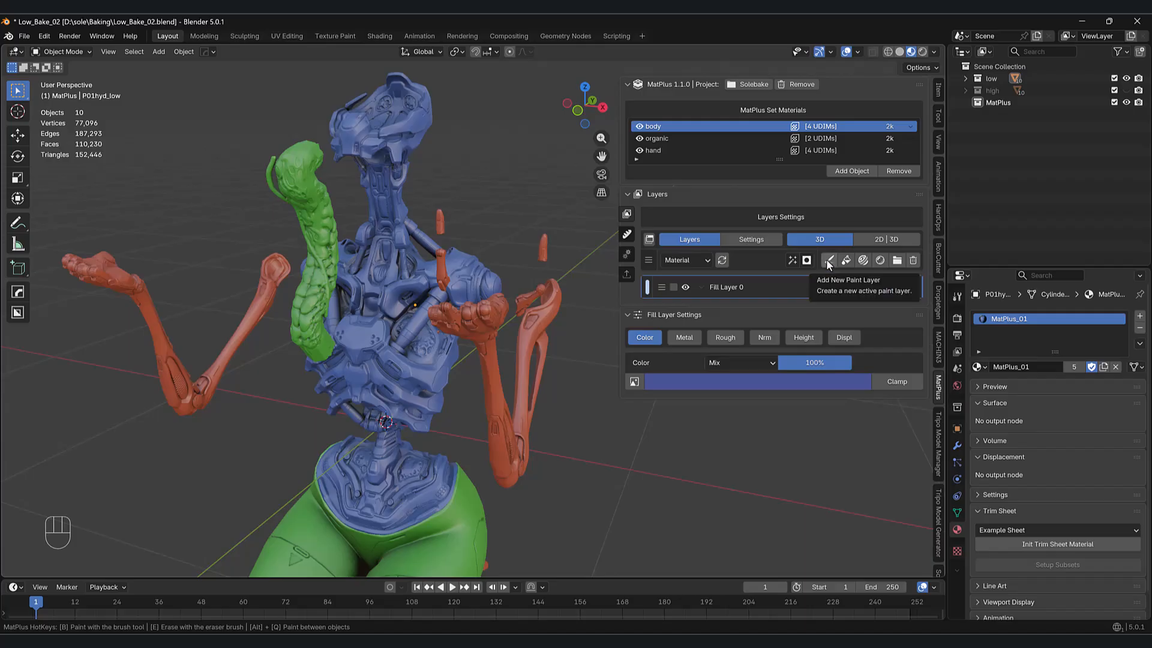
{"action": "middle_click_drag", "start_coordinate": [423, 357], "coordinate": [424, 379], "text": "shift"}
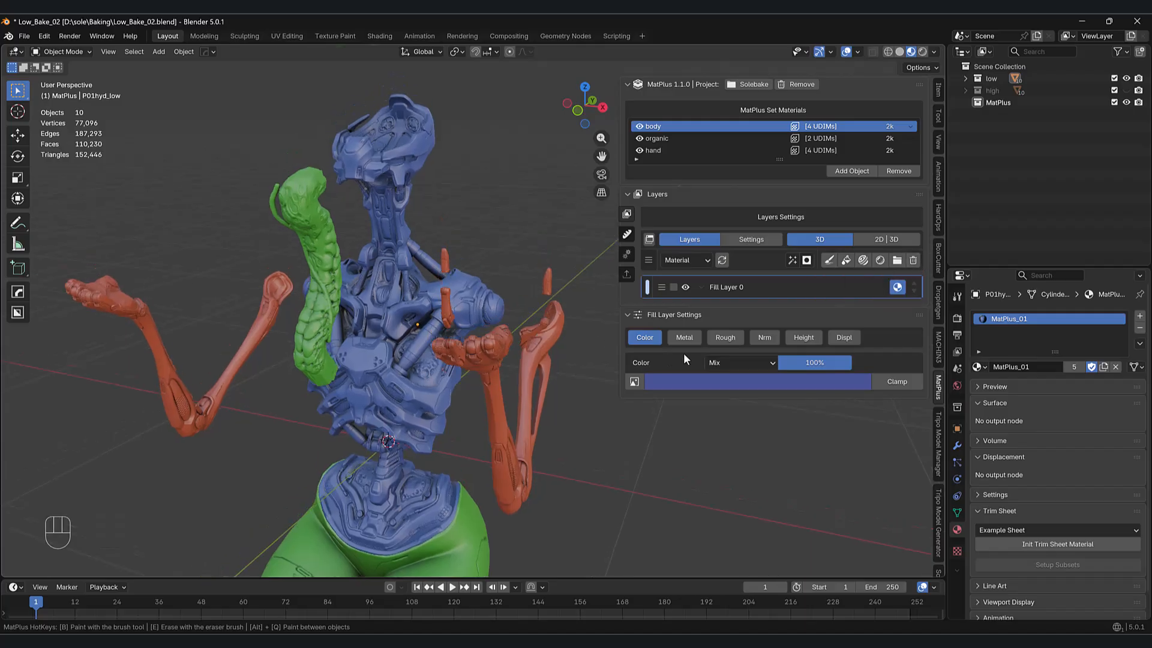
{"action": "left_click", "coordinate": [828, 261]}
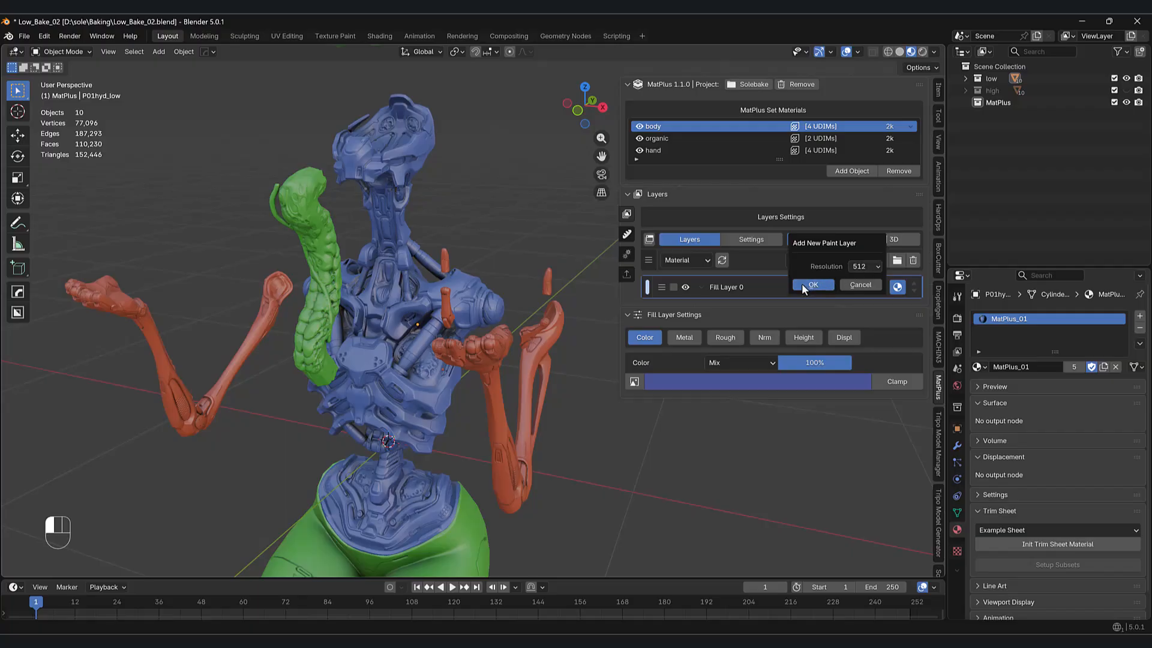
{"action": "left_click", "coordinate": [811, 285]}
- Paint white strokes along the hydraulic cylinder beneath the shoulder on the paint layer
{"action": "mouse_move", "coordinate": [510, 246]}
{"action": "middle_mouse_down", "text": "shift"}
{"action": "mouse_move", "coordinate": [497, 295]}
{"action": "mouse_move", "coordinate": [522, 270]}
{"action": "middle_mouse_up", "text": "shift"}
{"action": "scroll", "coordinate": [504, 295], "scroll_direction": "up", "scroll_amount": 2}
{"action": "mouse_move", "coordinate": [522, 270]}
{"action": "middle_mouse_down"}
{"action": "mouse_move", "coordinate": [511, 296]}
{"action": "mouse_move", "coordinate": [527, 243]}
{"action": "mouse_move", "coordinate": [518, 311]}
{"action": "middle_mouse_up"}
{"action": "scroll", "coordinate": [526, 243], "scroll_direction": "up", "scroll_amount": 2}
{"action": "mouse_move", "coordinate": [437, 386]}
{"action": "left_mouse_down"}
{"action": "mouse_move", "coordinate": [466, 376]}
{"action": "mouse_move", "coordinate": [420, 419]}
{"action": "left_mouse_up"}
{"action": "middle_click_drag", "start_coordinate": [433, 401], "coordinate": [478, 343]}
{"action": "mouse_move", "coordinate": [462, 370]}
{"action": "left_mouse_down"}
{"action": "mouse_move", "coordinate": [444, 384]}
{"action": "mouse_move", "coordinate": [465, 365]}
{"action": "left_mouse_up"}
{"action": "mouse_move", "coordinate": [465, 364]}
{"action": "middle_mouse_down"}
{"action": "mouse_move", "coordinate": [458, 382]}
{"action": "mouse_move", "coordinate": [479, 363]}
{"action": "middle_mouse_up"}
{"action": "scroll", "coordinate": [487, 361], "scroll_direction": "up", "scroll_amount": 2}
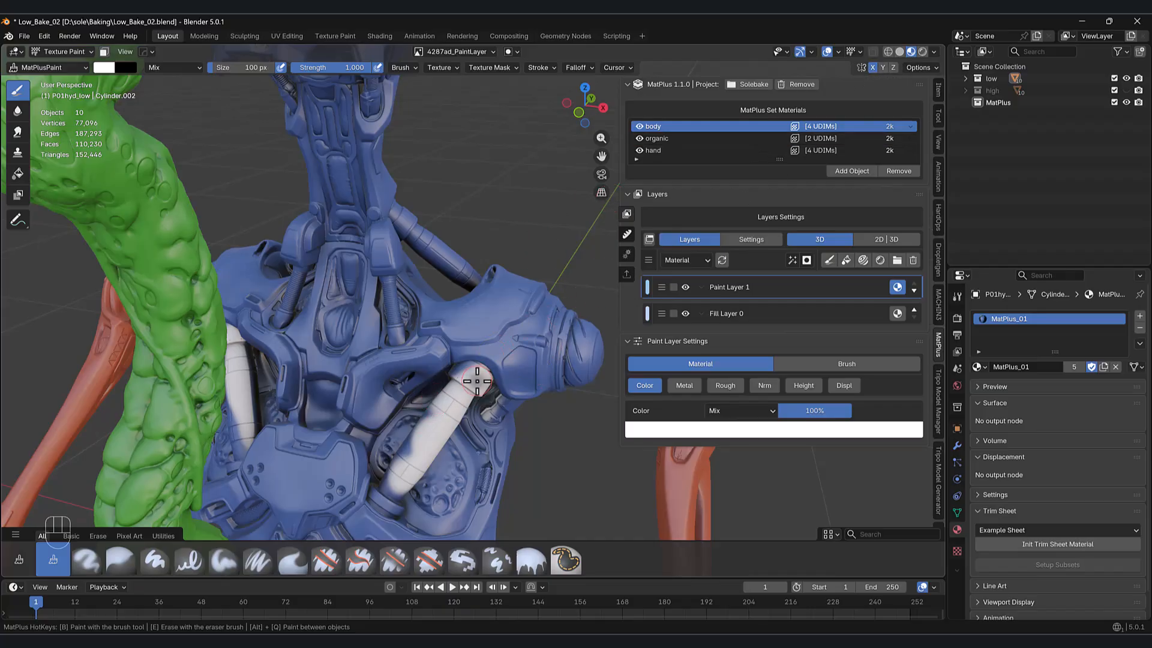
- Switch painting from the hydraulic cylinder to the body object and brush white strokes across its shoulder
{"action": "middle_click_drag", "start_coordinate": [470, 390], "coordinate": [445, 378], "text": "shift"}
{"action": "scroll", "coordinate": [443, 375], "scroll_direction": "down", "scroll_amount": 3}
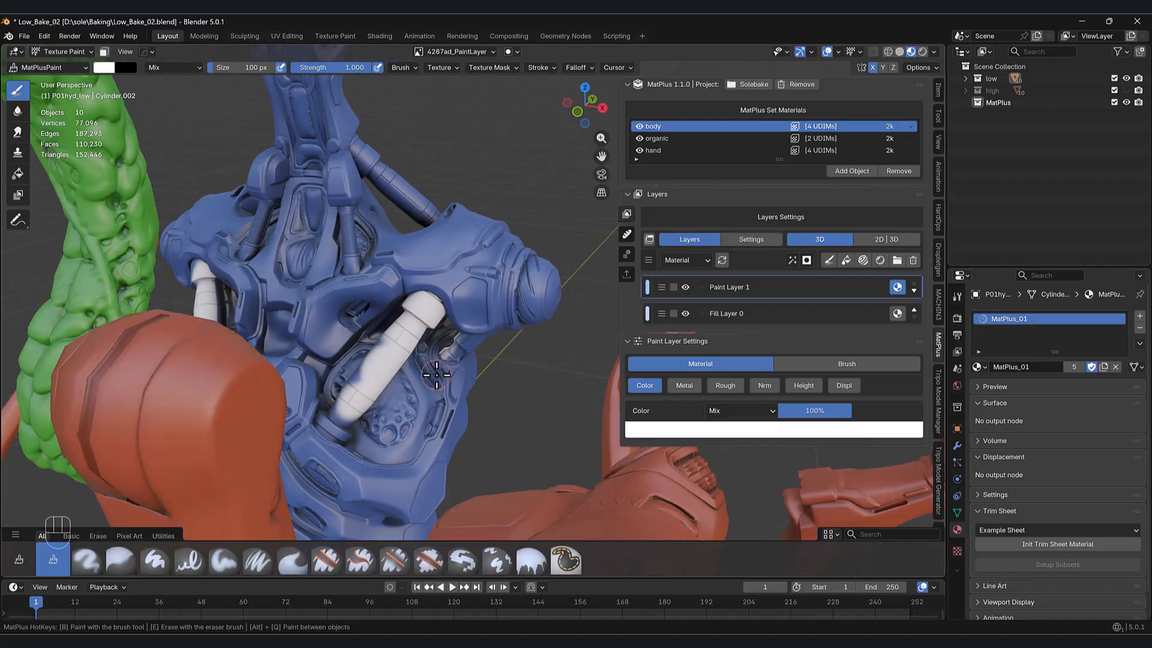
{"action": "scroll", "coordinate": [432, 376], "scroll_direction": "up", "scroll_amount": 3}
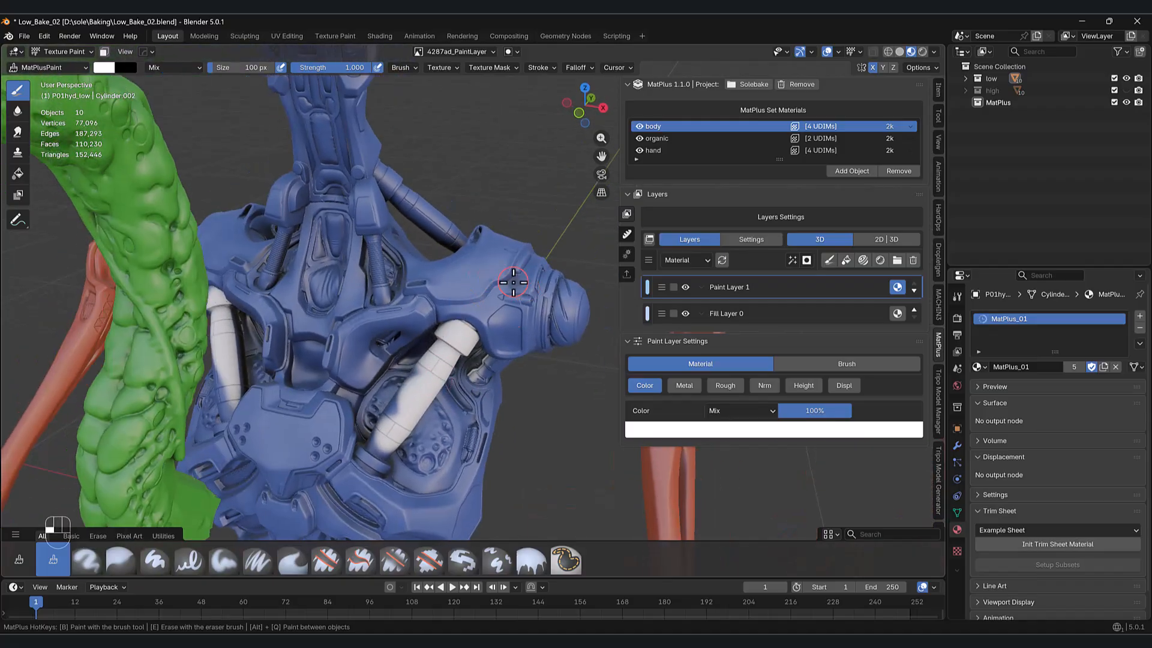
{"action": "middle_click_drag", "start_coordinate": [502, 296], "coordinate": [503, 327], "text": "shift"}
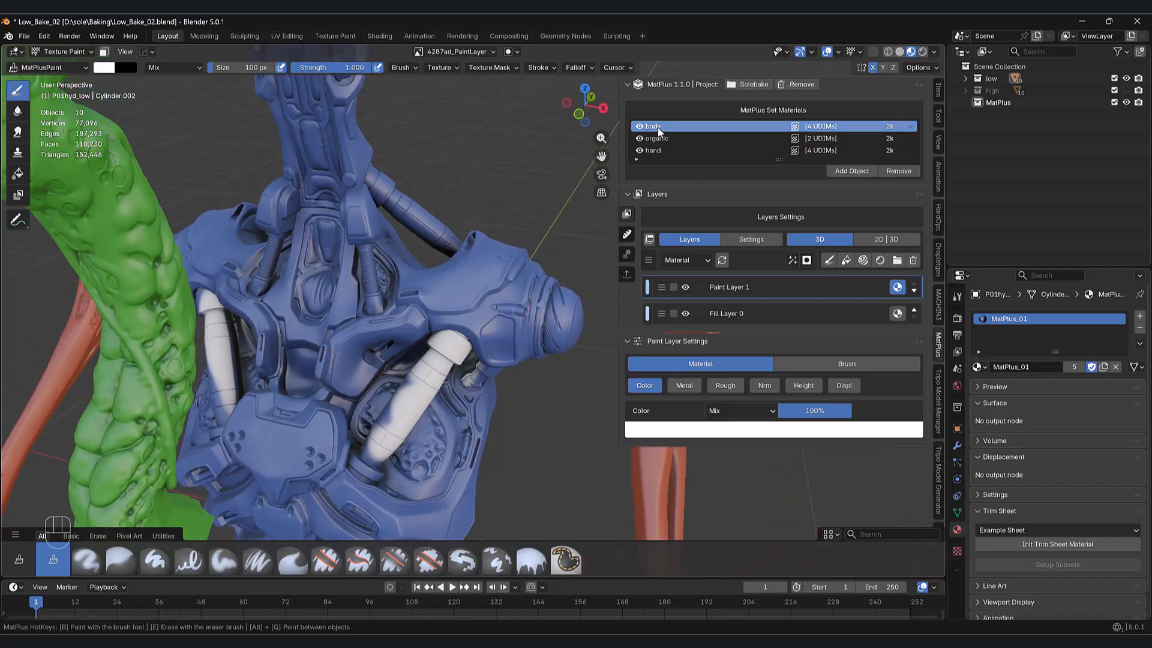
{"action": "mouse_move", "coordinate": [475, 302]}
{"action": "middle_mouse_down", "text": "shift"}
{"action": "mouse_move", "coordinate": [494, 289]}
{"action": "mouse_move", "coordinate": [496, 306]}
{"action": "middle_mouse_up", "text": "shift"}
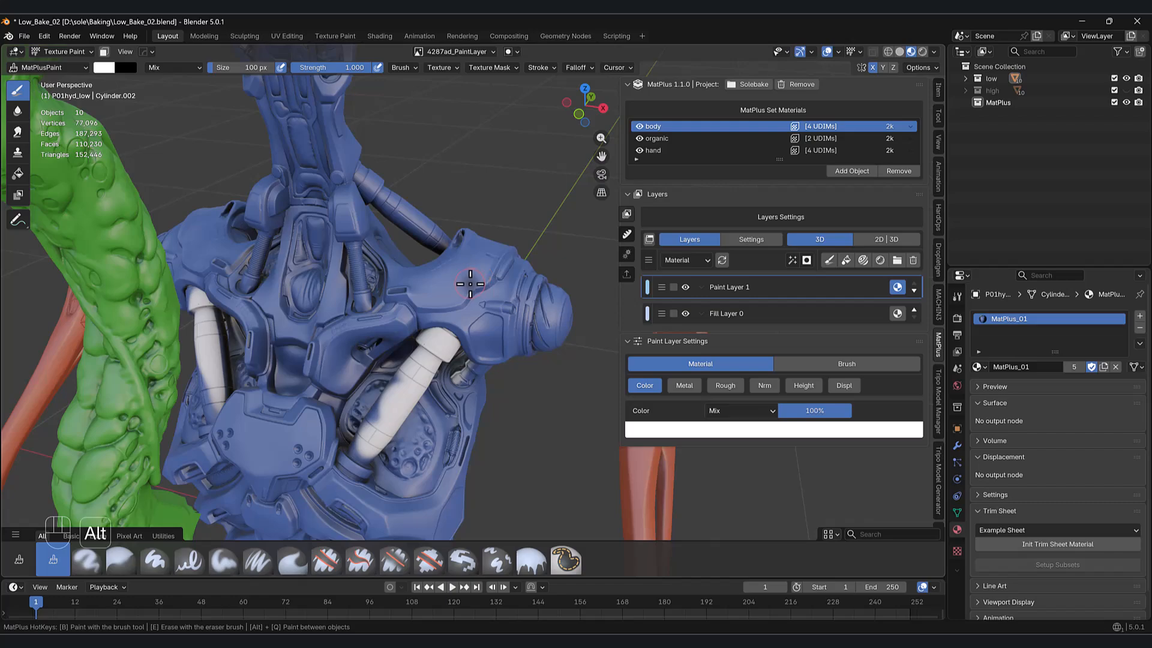
{"action": "key", "text": "alt+q"}
{"action": "middle_click_drag", "start_coordinate": [462, 288], "coordinate": [504, 287], "text": "shift"}
{"action": "mouse_move", "coordinate": [487, 288]}
{"action": "left_mouse_down"}
{"action": "mouse_move", "coordinate": [476, 298]}
{"action": "mouse_move", "coordinate": [543, 282]}
{"action": "mouse_move", "coordinate": [521, 305]}
{"action": "mouse_move", "coordinate": [558, 295]}
{"action": "left_mouse_up"}
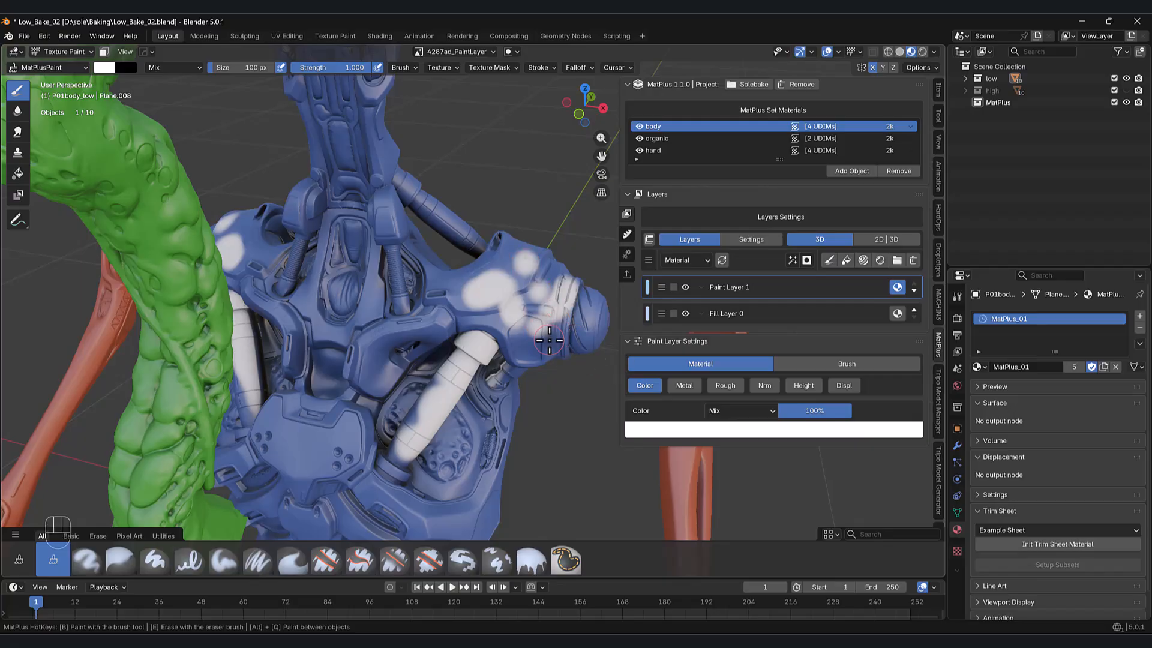
{"action": "middle_click_drag", "start_coordinate": [526, 313], "coordinate": [536, 322], "text": "shift"}
- Set the paint colour to bright pink and paint strokes over the white patches on the shoulder
{"action": "left_click", "coordinate": [705, 436]}
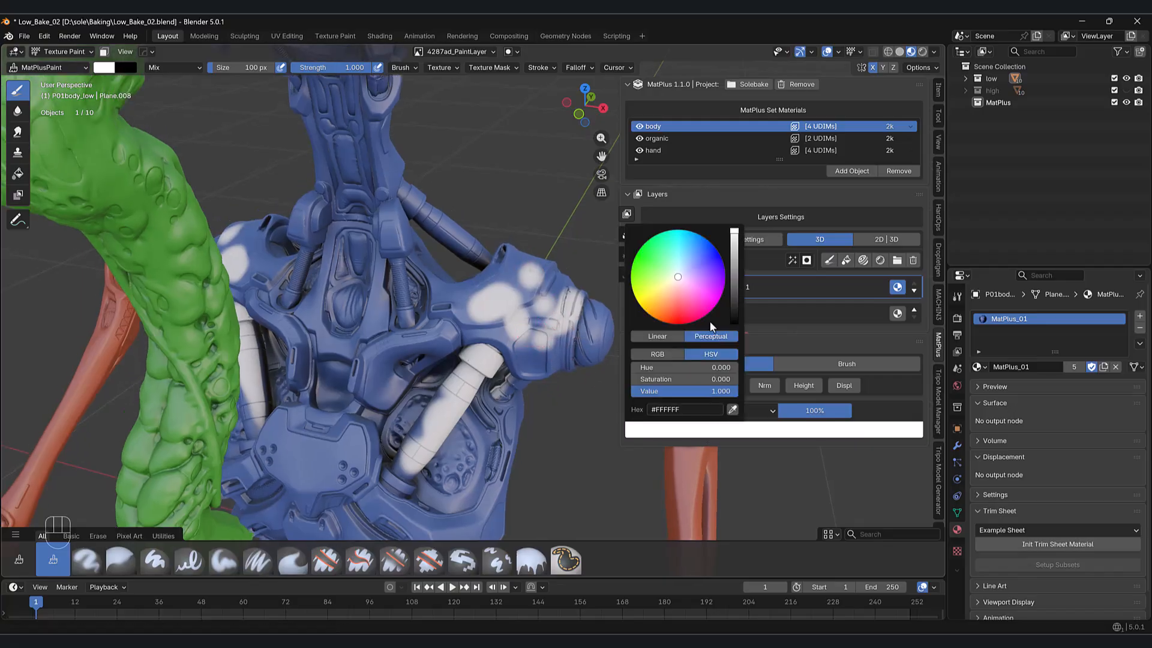
{"action": "left_click", "coordinate": [703, 313]}
{"action": "mouse_move", "coordinate": [517, 320]}
{"action": "left_mouse_down"}
{"action": "mouse_move", "coordinate": [535, 321]}
{"action": "mouse_move", "coordinate": [524, 301]}
{"action": "mouse_move", "coordinate": [501, 312]}
{"action": "left_mouse_up"}
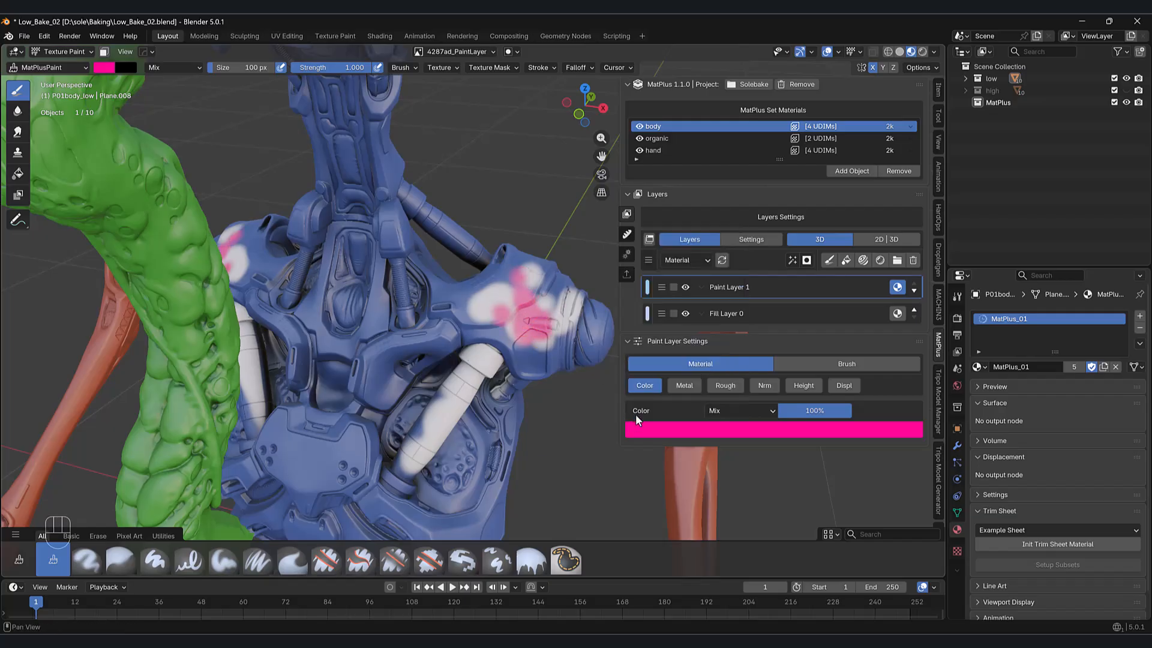
- Set the paint colour to yellow and paint more strokes over the shoulder
{"action": "left_click", "coordinate": [660, 428]}
{"action": "left_click", "coordinate": [656, 301]}
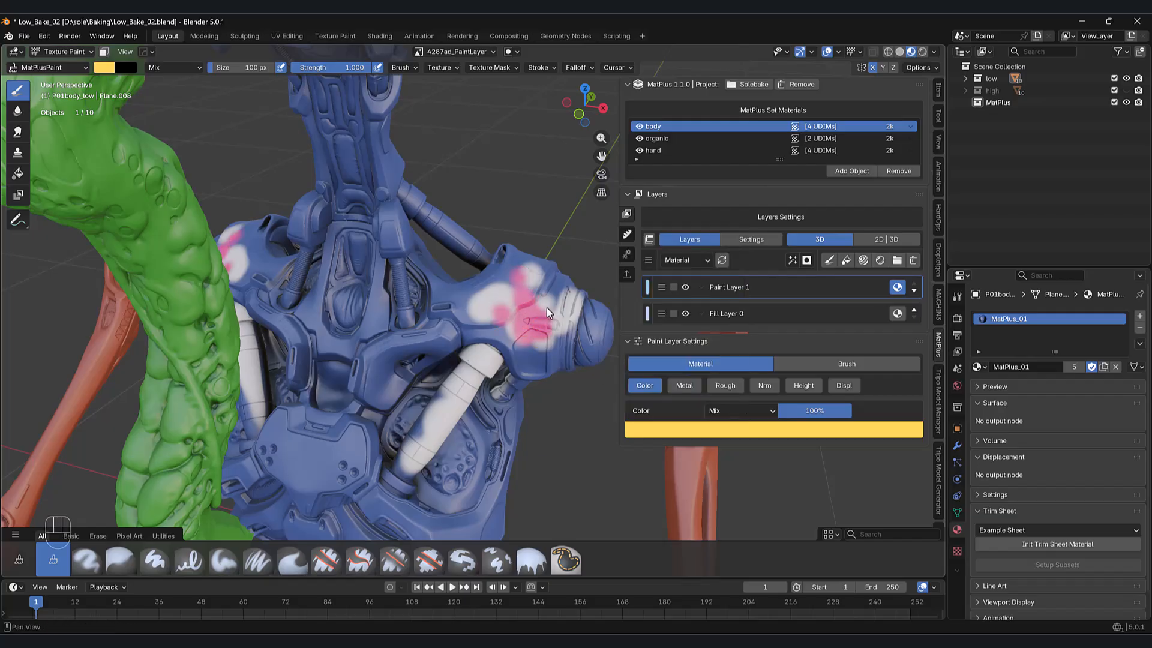
{"action": "mouse_move", "coordinate": [553, 291]}
{"action": "left_mouse_down"}
{"action": "mouse_move", "coordinate": [522, 273]}
{"action": "mouse_move", "coordinate": [471, 314]}
{"action": "mouse_move", "coordinate": [530, 336]}
{"action": "mouse_move", "coordinate": [537, 367]}
{"action": "left_mouse_up"}
{"action": "mouse_move", "coordinate": [550, 438]}
{"action": "middle_mouse_down", "text": "shift"}
{"action": "mouse_move", "coordinate": [548, 450]}
{"action": "mouse_move", "coordinate": [567, 453]}
{"action": "mouse_move", "coordinate": [559, 499]}
{"action": "mouse_move", "coordinate": [618, 480]}
{"action": "middle_mouse_up", "text": "shift"}
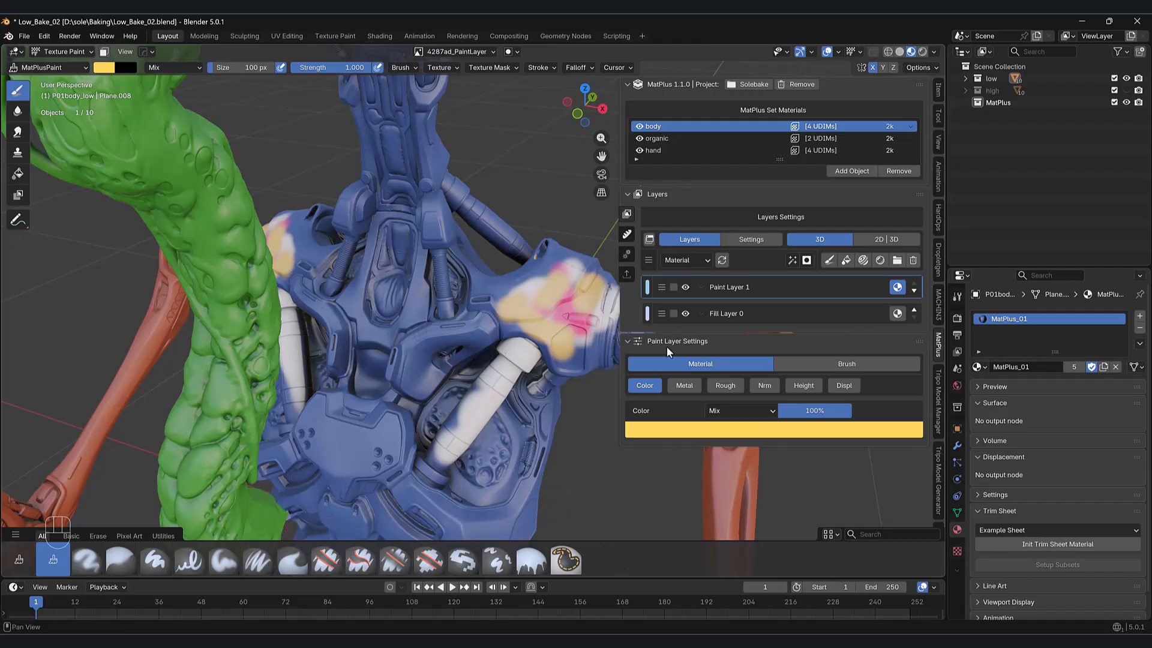
- Examine the available brush alpha textures for the paint layer without choosing one
{"action": "left_click", "coordinate": [835, 362]}
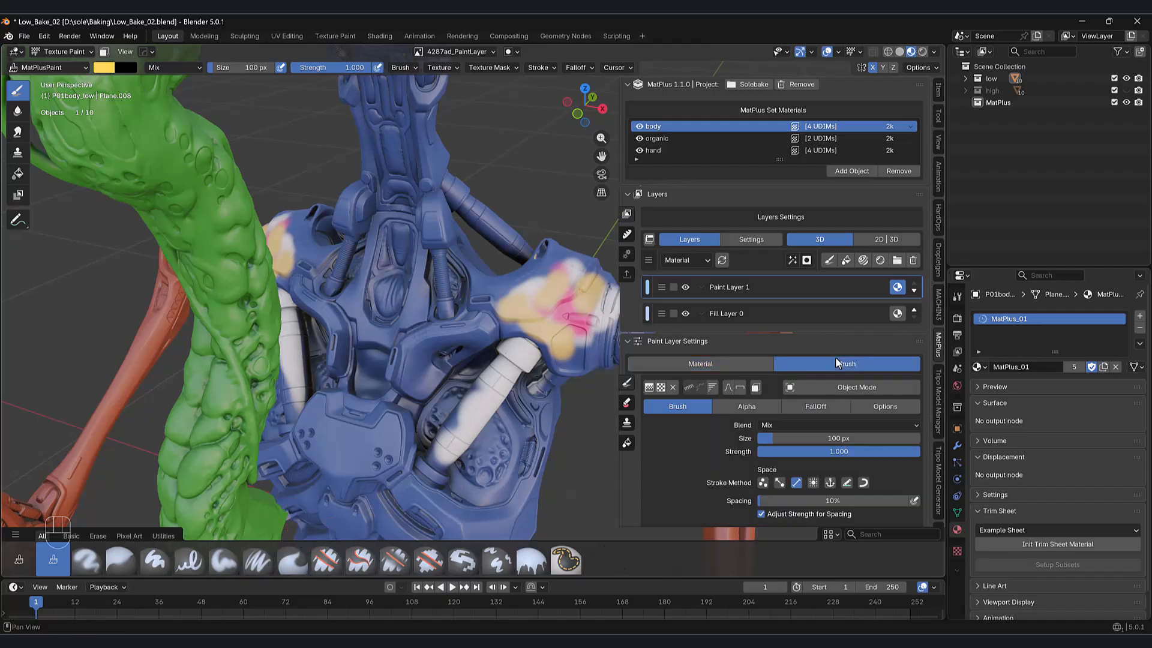
{"action": "left_click", "coordinate": [746, 406]}
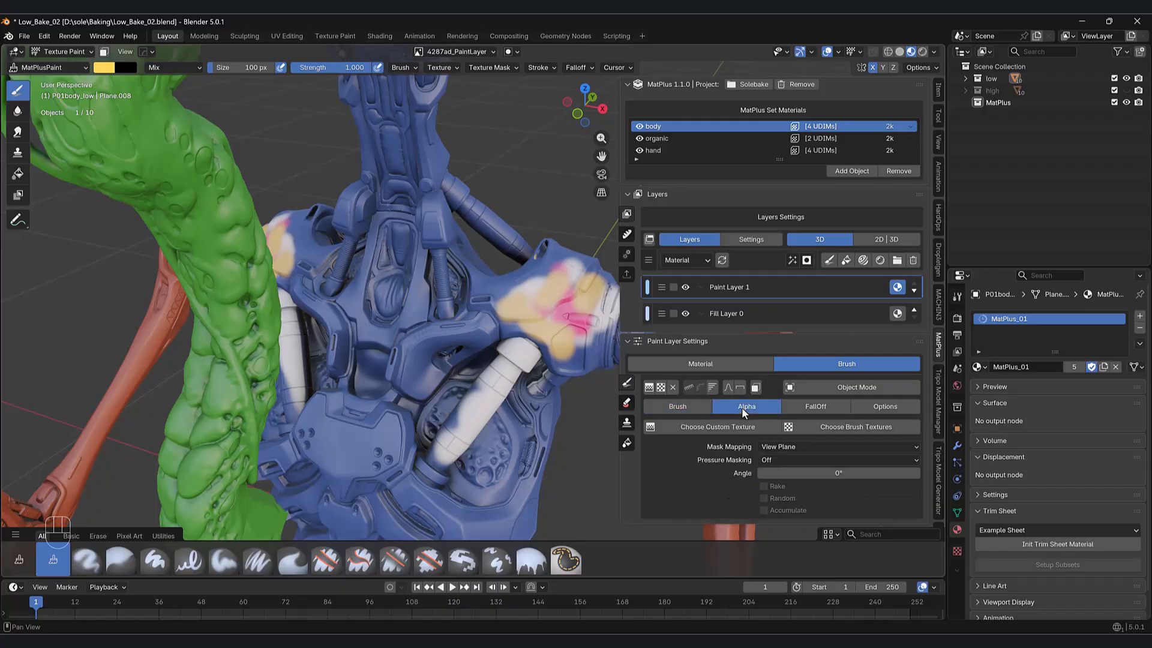
{"action": "left_click", "coordinate": [826, 424]}
{"action": "scroll", "coordinate": [798, 384], "scroll_direction": "down", "scroll_amount": 10}
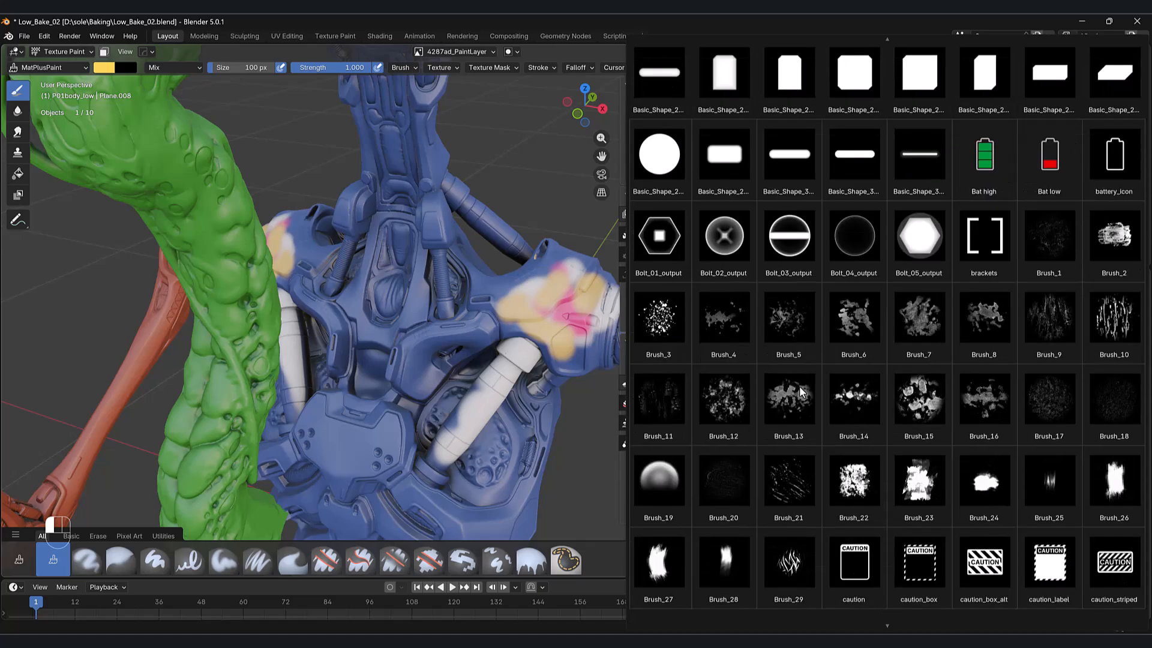
{"action": "scroll", "coordinate": [795, 360], "scroll_direction": "down", "scroll_amount": 6}
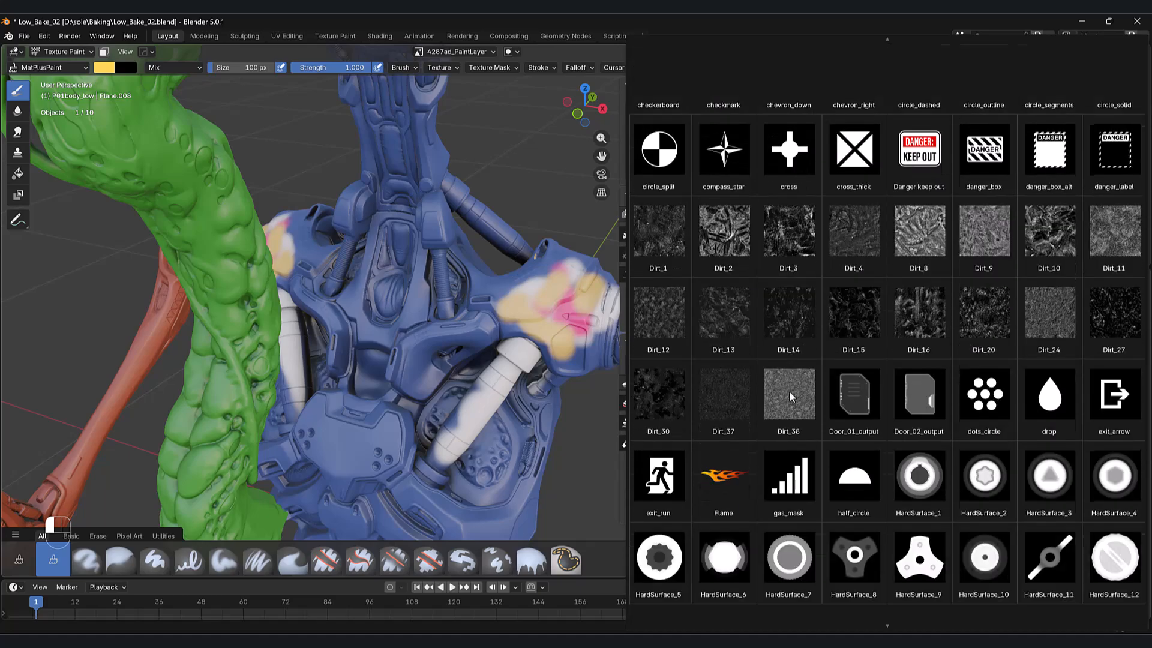
{"action": "scroll", "coordinate": [840, 405], "scroll_direction": "up", "scroll_amount": 3}
{"action": "scroll", "coordinate": [854, 411], "scroll_direction": "up", "scroll_amount": 6}
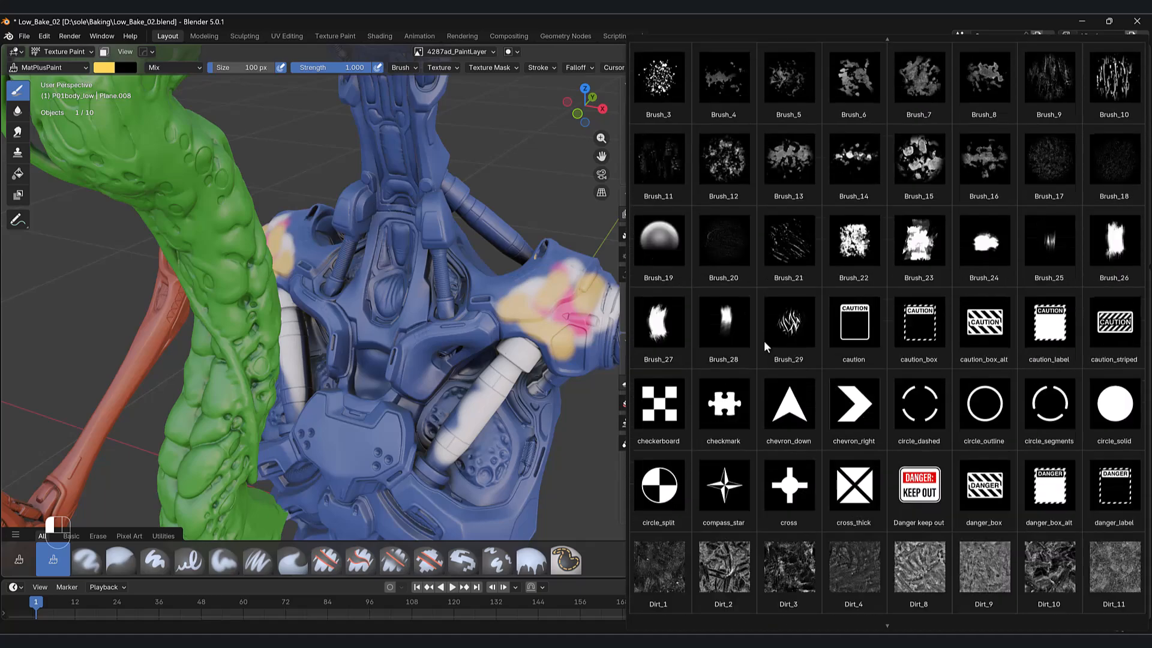
{"action": "scroll", "coordinate": [942, 362], "scroll_direction": "up", "scroll_amount": 3}
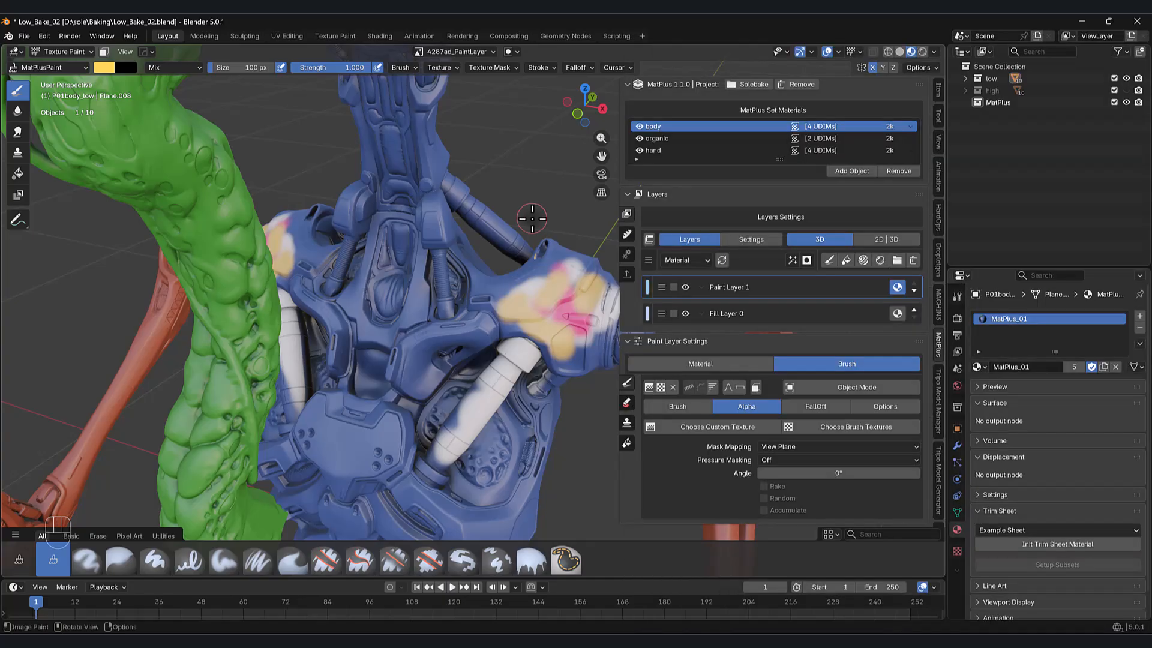
{"action": "middle_click_drag", "start_coordinate": [541, 296], "coordinate": [545, 305], "text": "shift"}
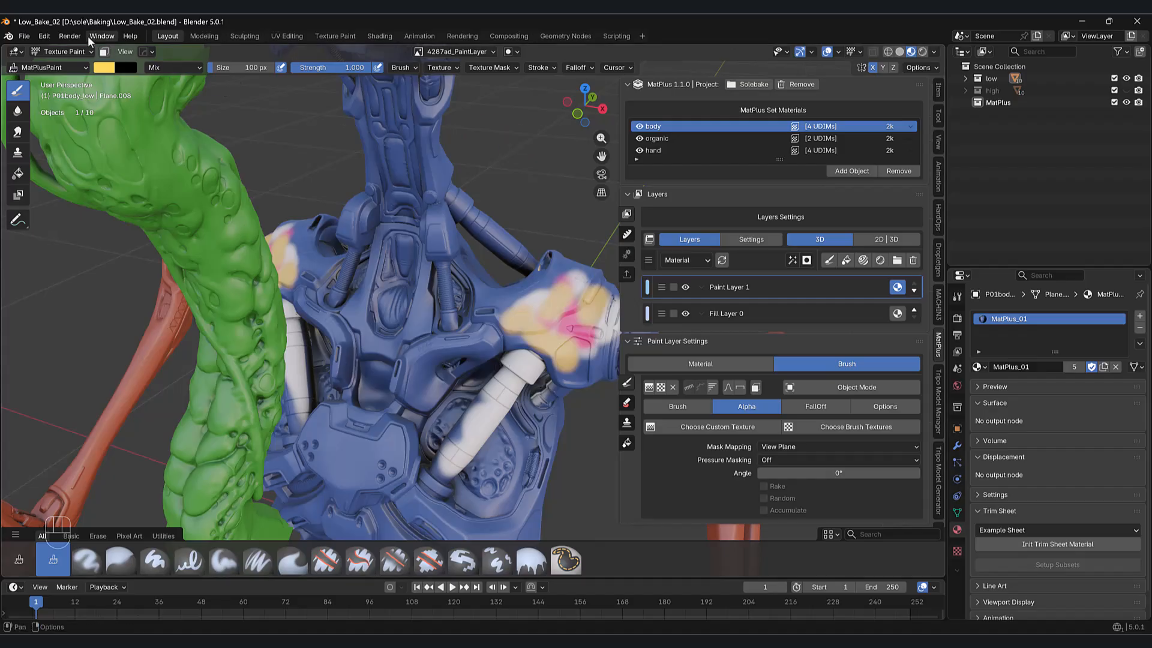
- Check the folder paths for masks, brushes and smart materials in the MatPlus add-on preferences
{"action": "left_click", "coordinate": [44, 36]}
{"action": "left_click", "coordinate": [69, 191]}
{"action": "scroll", "coordinate": [174, 422], "scroll_direction": "down", "scroll_amount": 5}
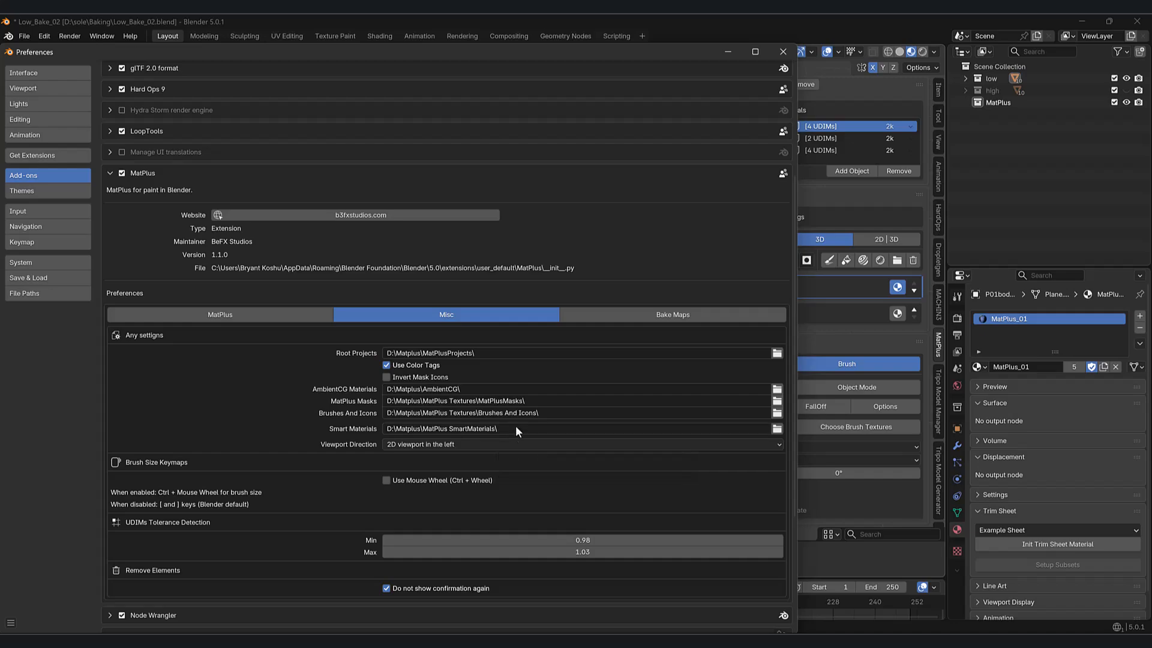
{"action": "left_click", "coordinate": [783, 51]}
{"action": "middle_click_drag", "start_coordinate": [423, 429], "coordinate": [467, 403]}
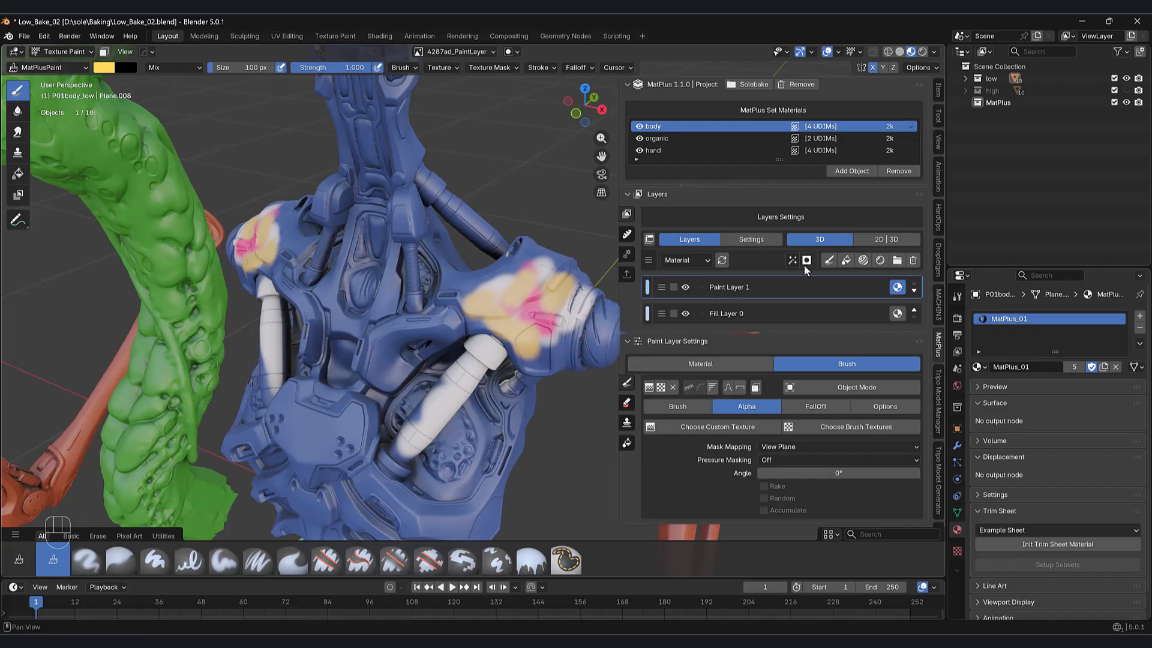
- Delete Paint Layer 1 from the body material's layer stack
{"action": "left_click", "coordinate": [913, 262]}
{"action": "middle_click_drag", "start_coordinate": [533, 505], "coordinate": [531, 499], "text": "shift"}
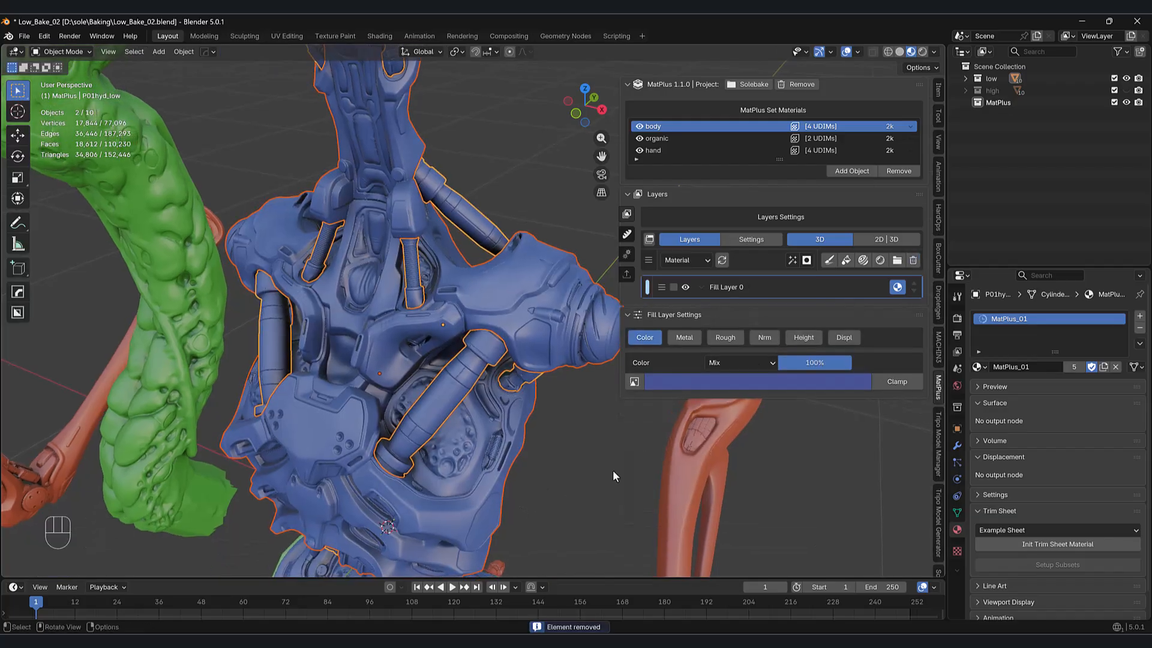
- Add a fill layer above Fill Layer 0 and set its colour to magenta, hex #95325DFF
{"action": "middle_click_drag", "start_coordinate": [644, 457], "coordinate": [705, 396], "text": "shift"}
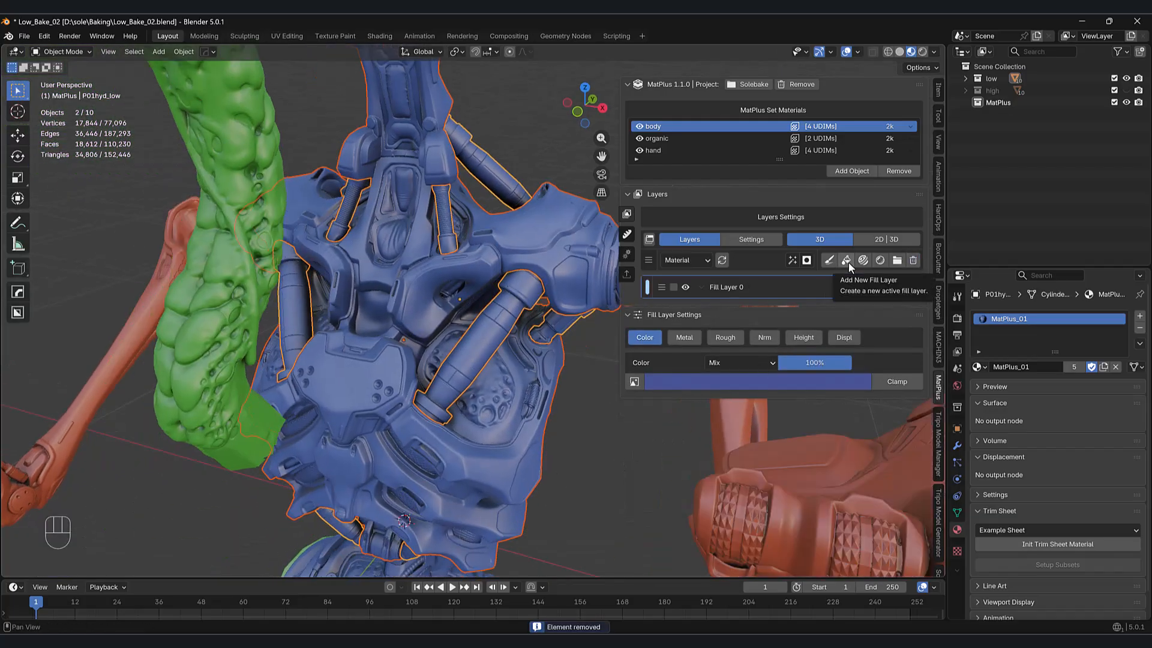
{"action": "left_click", "coordinate": [845, 261]}
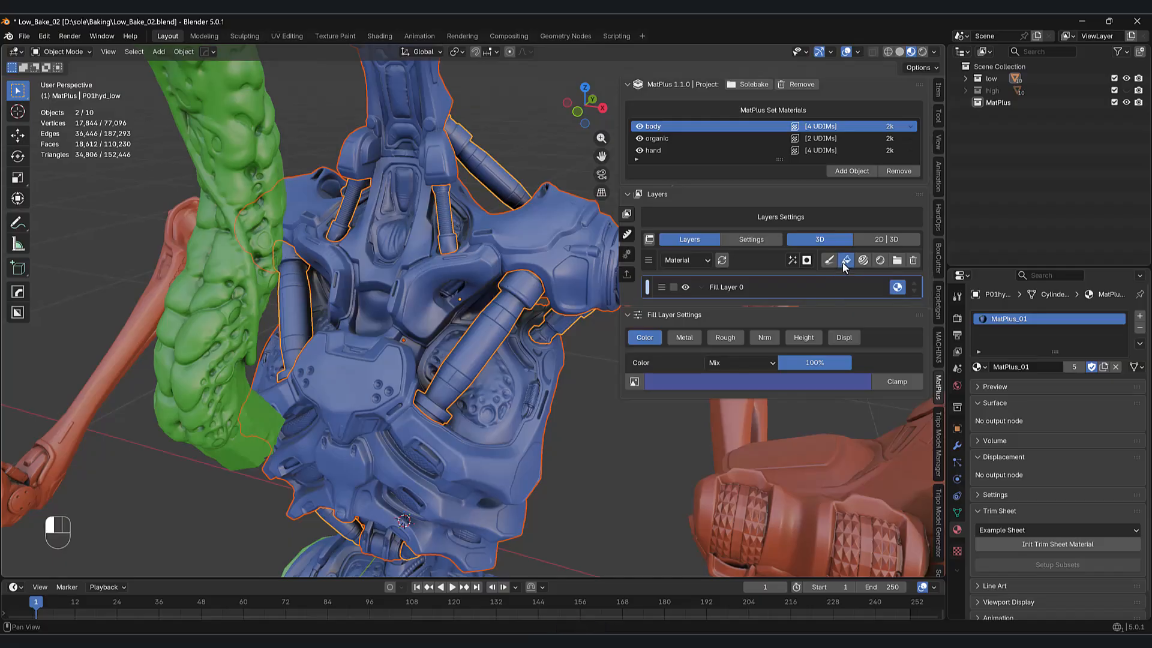
{"action": "middle_click_drag", "start_coordinate": [537, 475], "coordinate": [389, 482]}
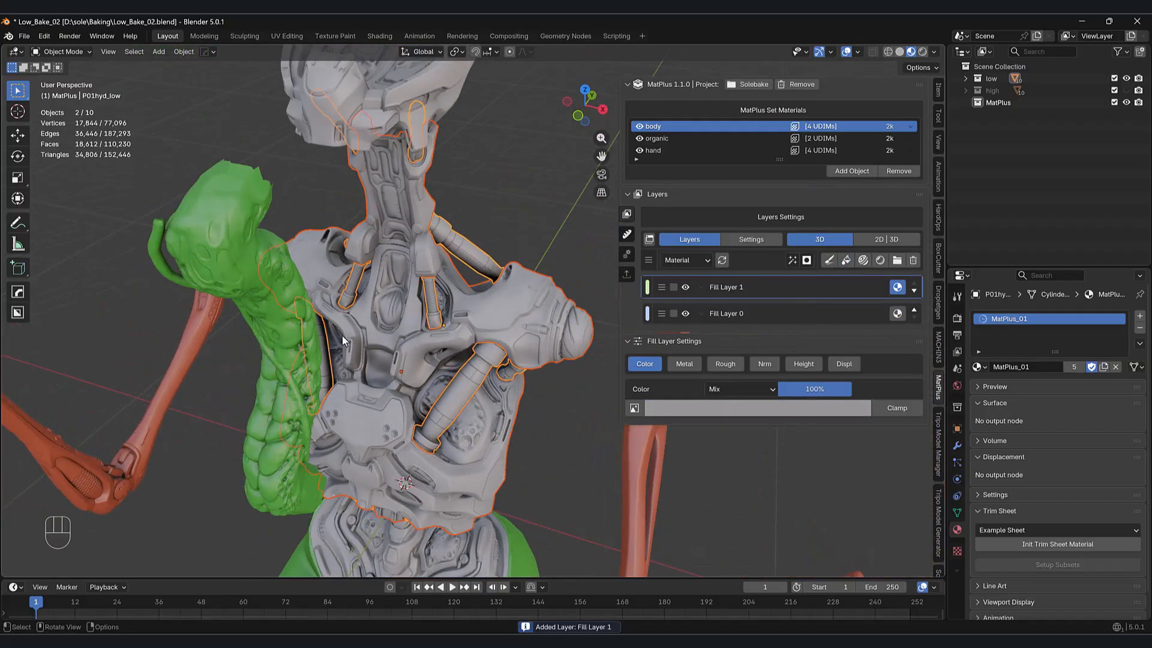
{"action": "middle_click_drag", "start_coordinate": [467, 422], "coordinate": [690, 437], "text": "shift"}
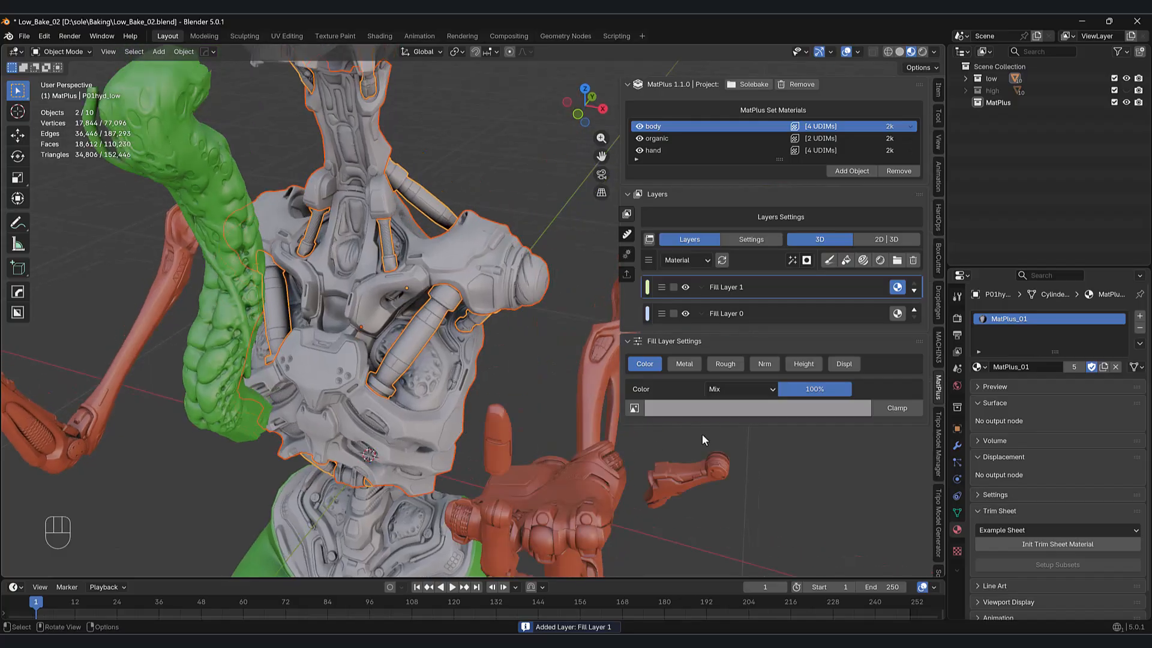
{"action": "left_click", "coordinate": [717, 408]}
{"action": "left_click_drag", "start_coordinate": [722, 294], "coordinate": [707, 264]}
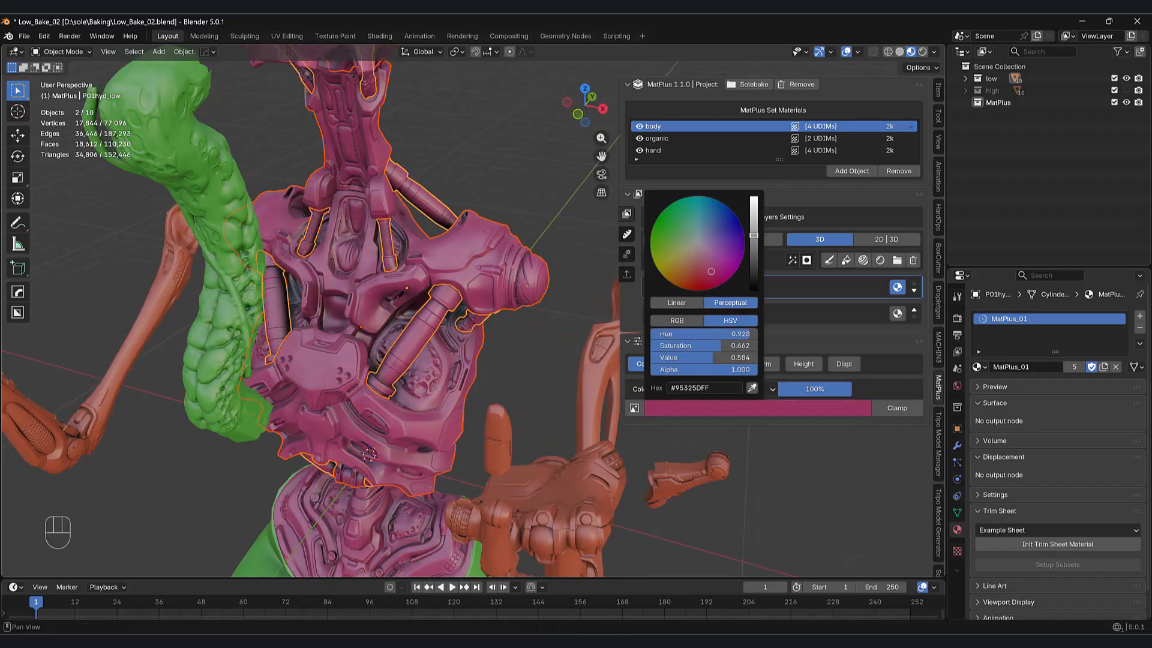
{"action": "scroll", "coordinate": [542, 426], "scroll_direction": "up", "scroll_amount": 6}
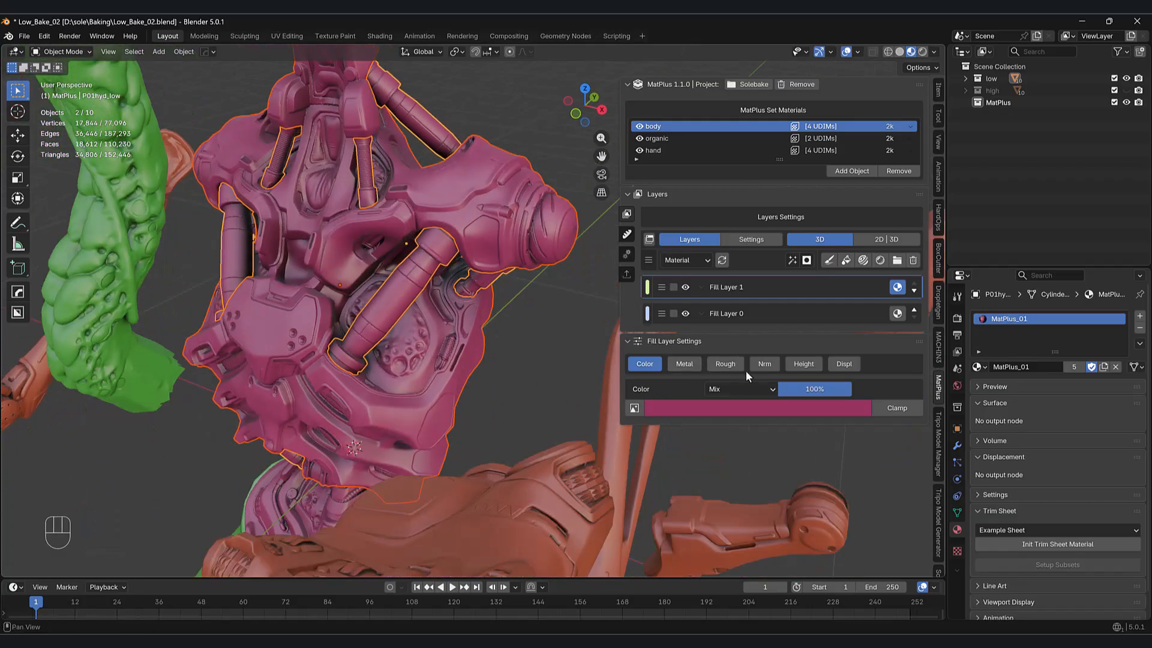
- Enable the metal channel on Fill Layer 1 and set its metallic value to 0.635
{"action": "left_click", "coordinate": [687, 365]}
{"action": "middle_click_drag", "start_coordinate": [650, 468], "coordinate": [603, 503]}
{"action": "left_click_drag", "start_coordinate": [696, 450], "coordinate": [822, 450]}
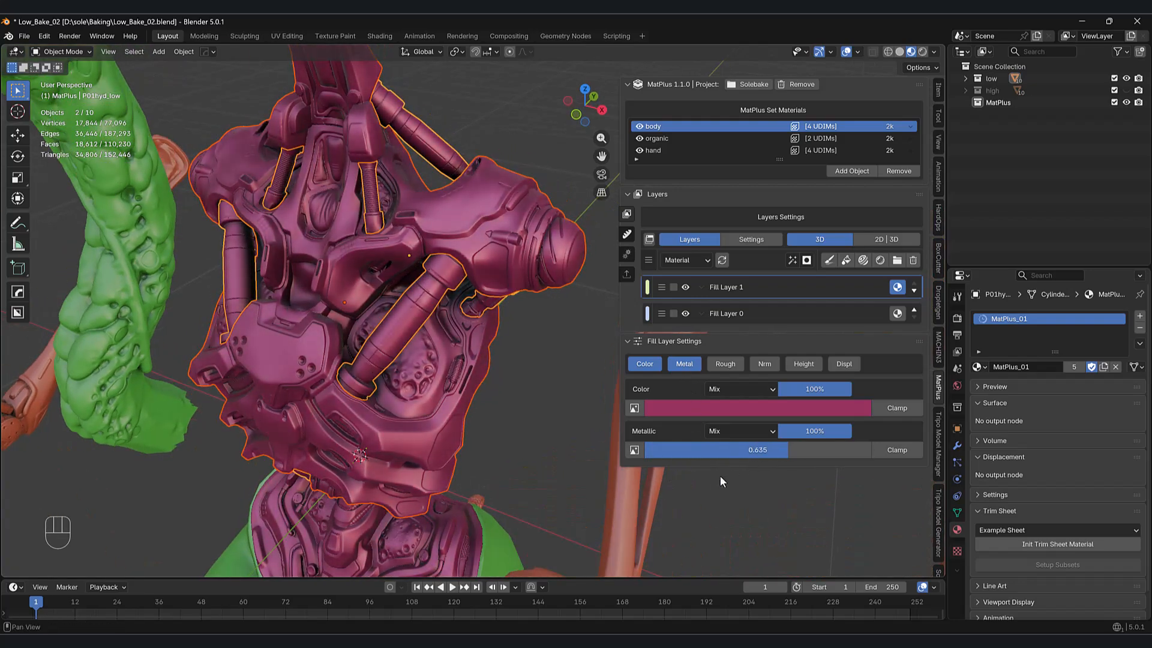
- Enable the roughness channel on Fill Layer 1 and set its roughness to 0.228
{"action": "middle_click_drag", "start_coordinate": [729, 472], "coordinate": [641, 506]}
{"action": "left_click", "coordinate": [725, 365]}
{"action": "left_click_drag", "start_coordinate": [759, 492], "coordinate": [702, 492]}
{"action": "middle_click_drag", "start_coordinate": [599, 506], "coordinate": [618, 432]}
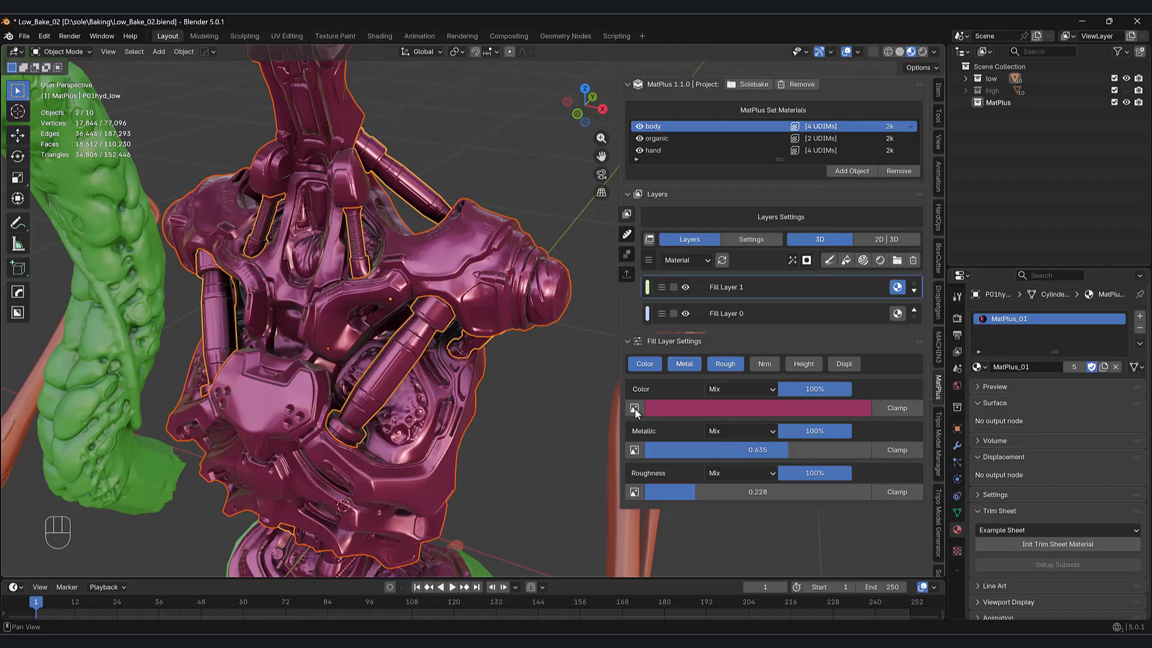
- Delete Fill Layer 1 from the body material's layer stack
{"action": "middle_click_drag", "start_coordinate": [508, 393], "coordinate": [837, 307], "text": "shift"}
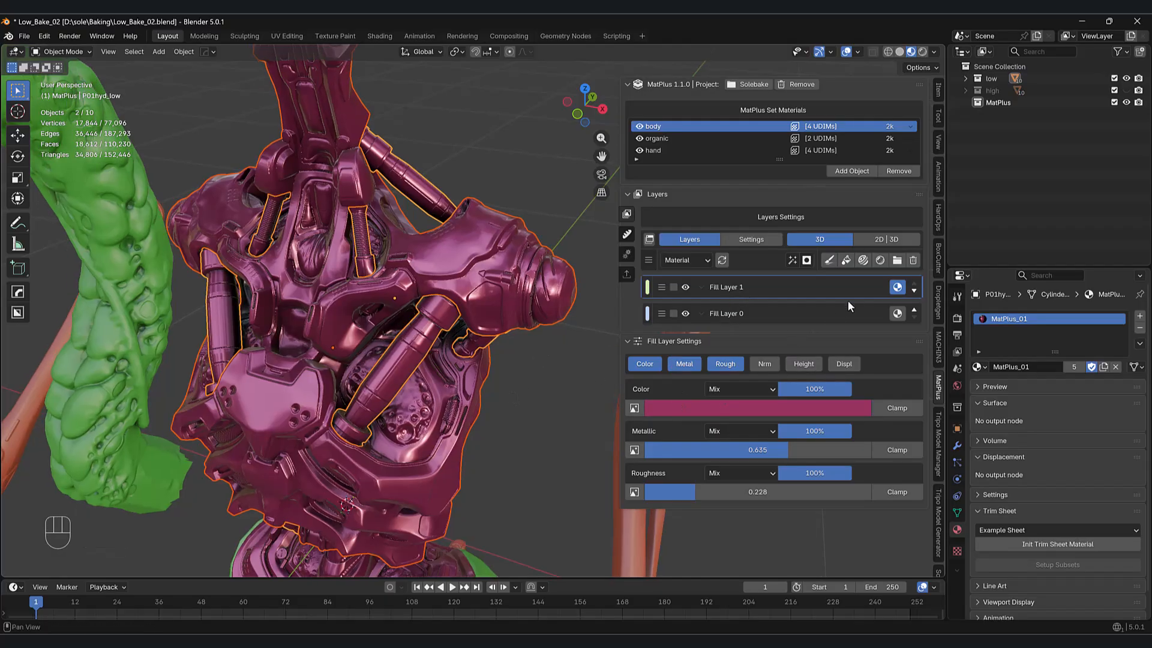
{"action": "left_click", "coordinate": [913, 260]}
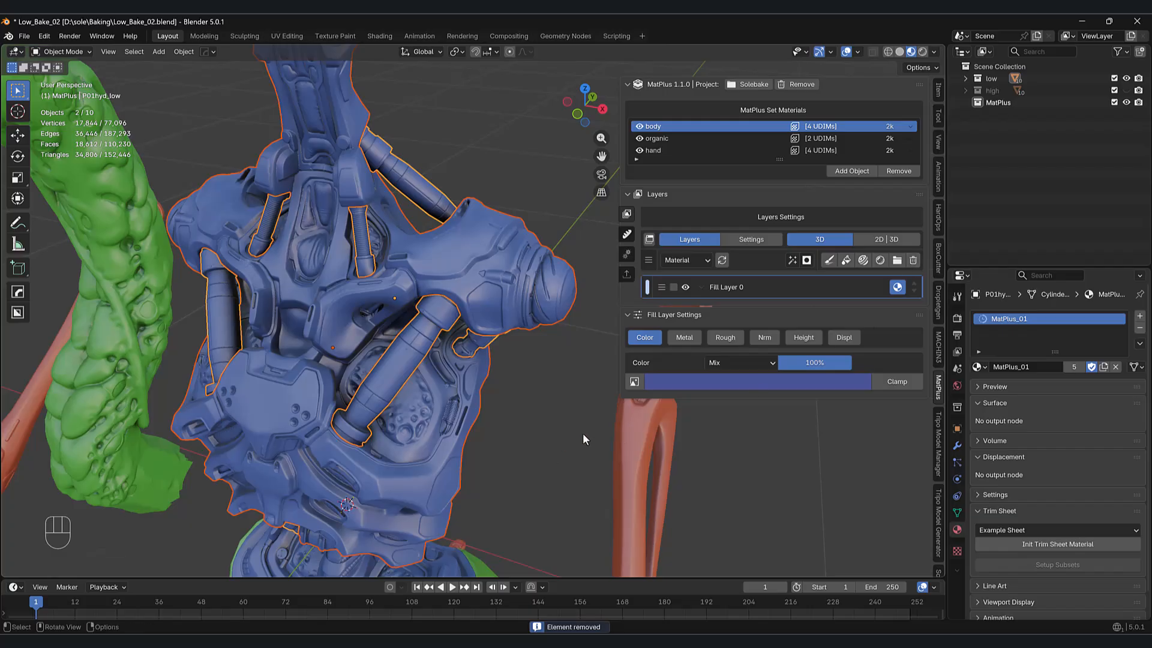
- Browse the material library's Bricks, Concrete and Fabric categories and add the Fabric050 material as a layer above Fill Layer 0
{"action": "left_click", "coordinate": [873, 264]}
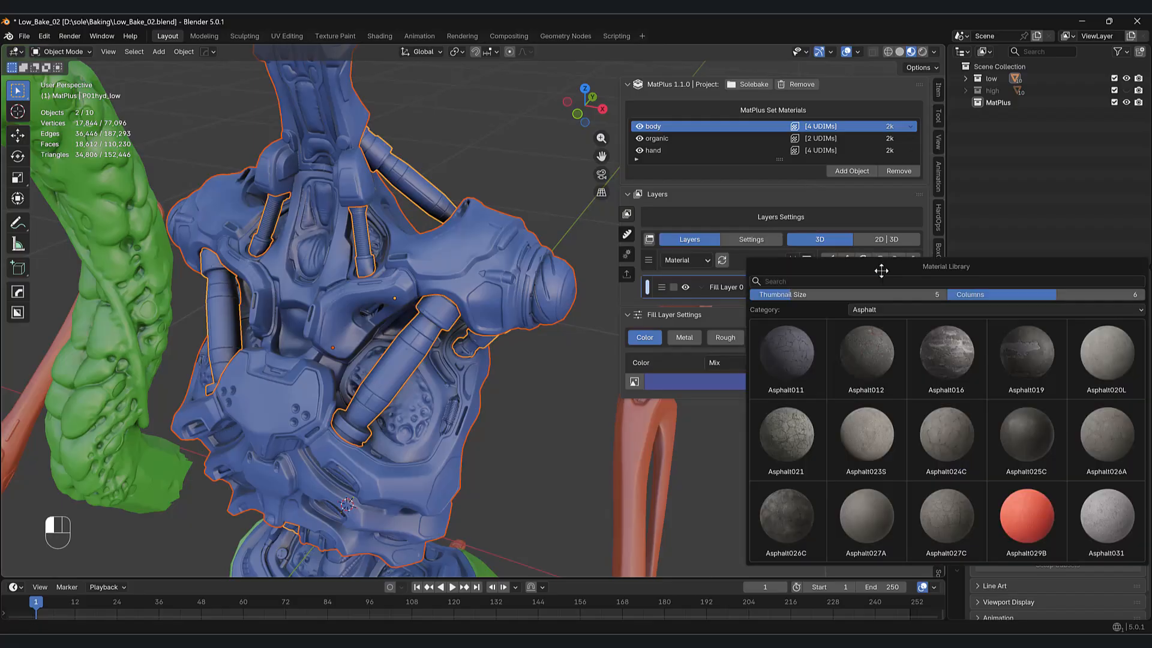
{"action": "left_click", "coordinate": [876, 309]}
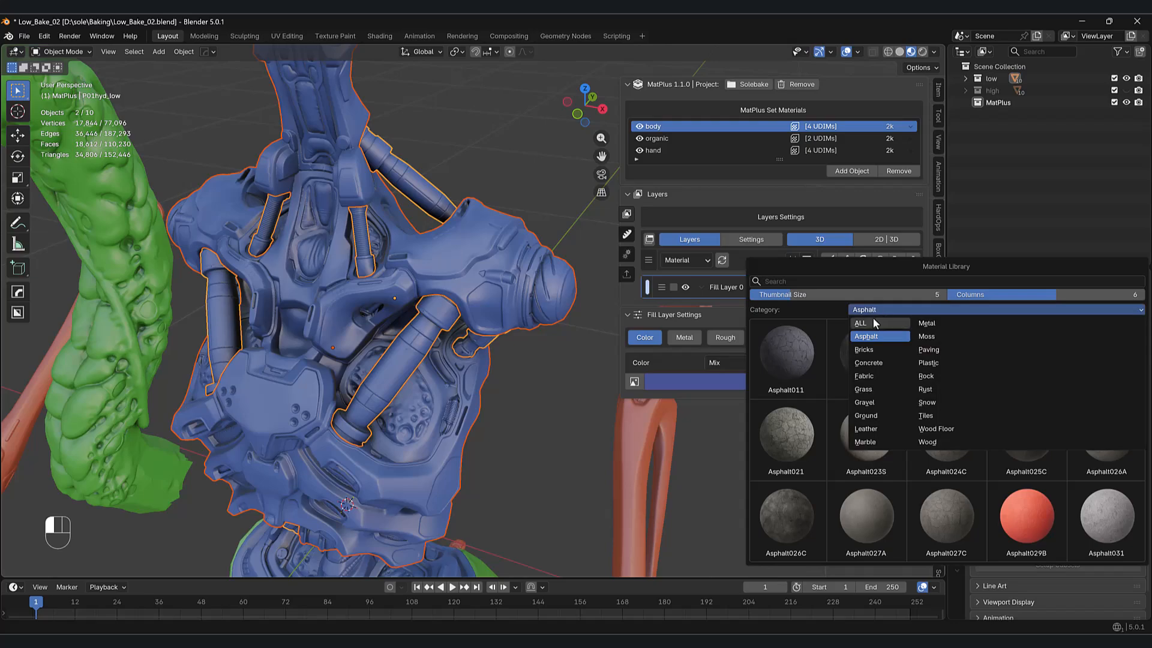
{"action": "left_click", "coordinate": [868, 350]}
{"action": "left_click", "coordinate": [895, 293]}
{"action": "left_click", "coordinate": [888, 346]}
{"action": "left_click", "coordinate": [897, 294]}
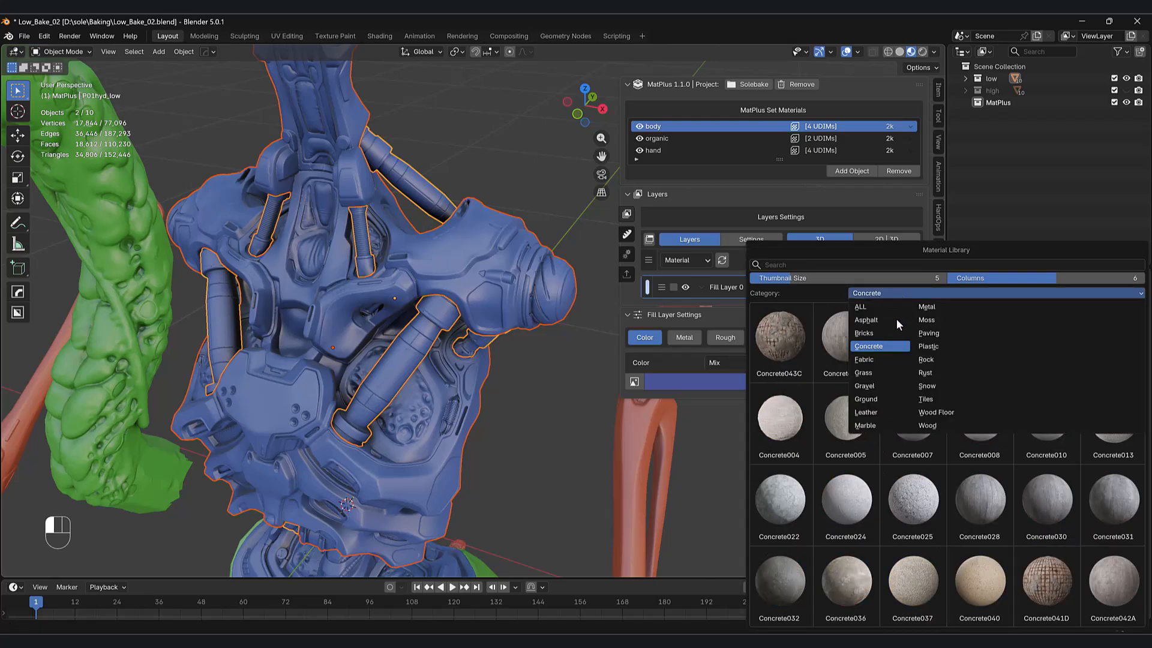
{"action": "left_click", "coordinate": [876, 359]}
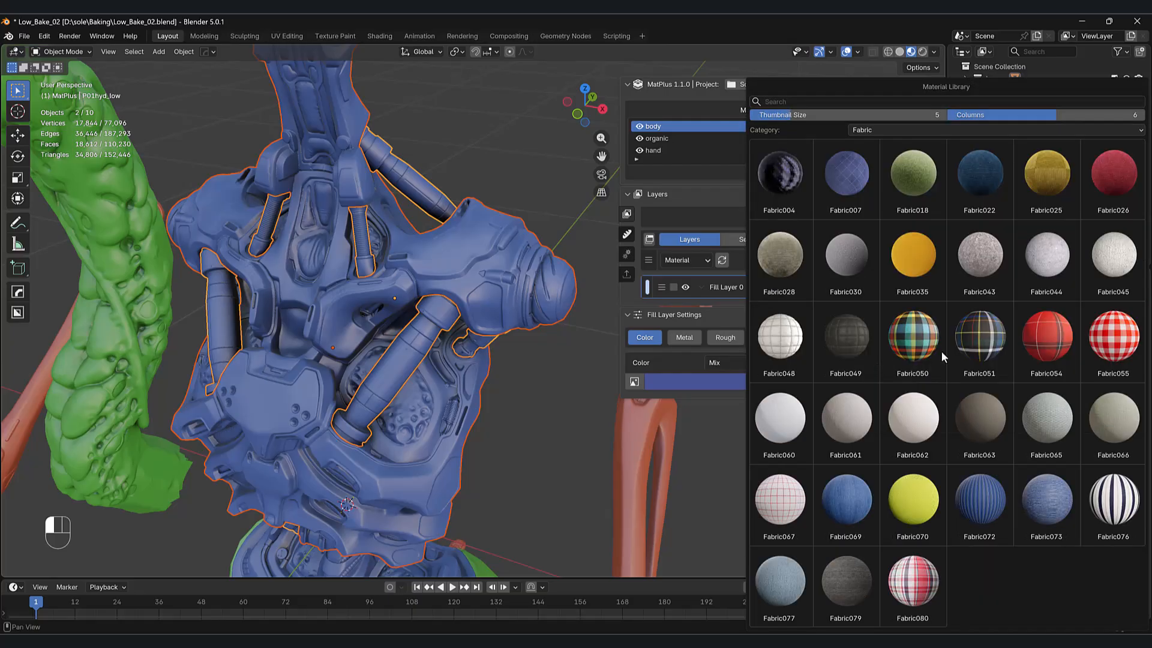
{"action": "left_click", "coordinate": [892, 345]}
{"action": "mouse_move", "coordinate": [525, 475]}
{"action": "middle_mouse_down", "text": "shift"}
{"action": "mouse_move", "coordinate": [524, 497]}
{"action": "mouse_move", "coordinate": [537, 484]}
{"action": "mouse_move", "coordinate": [531, 457]}
{"action": "middle_mouse_up", "text": "shift"}
- Browse the material library's Plastic, Moss, Leather, Ground and ALL categories and close it without adding a material
{"action": "left_click", "coordinate": [880, 262]}
{"action": "left_click", "coordinate": [939, 313]}
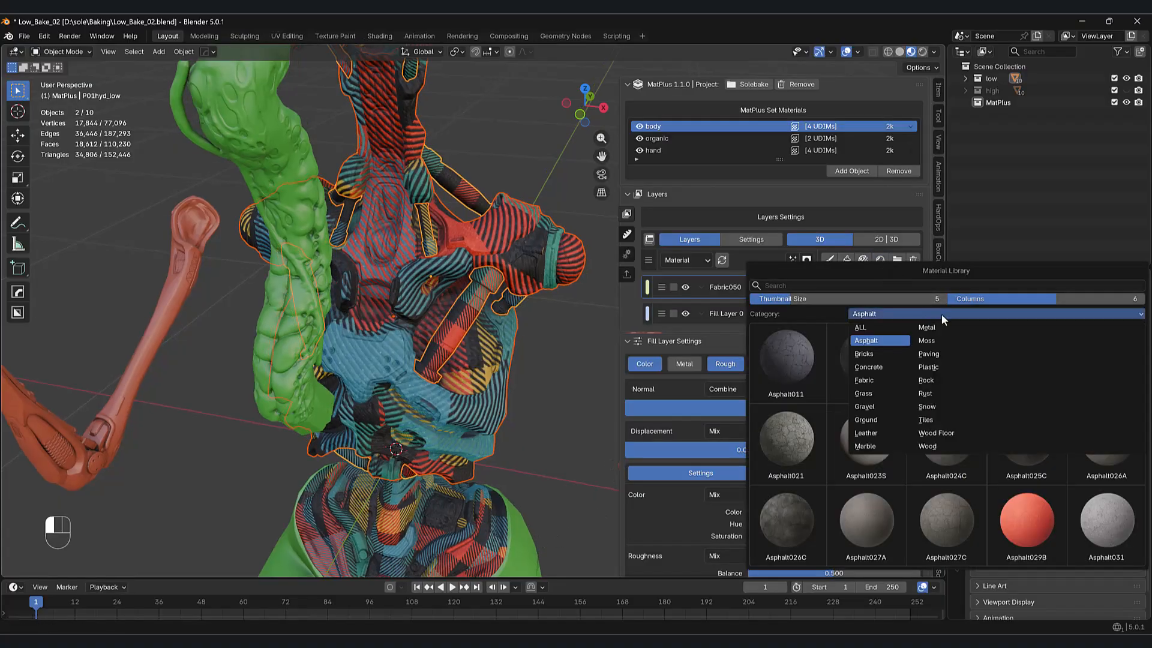
{"action": "left_click", "coordinate": [935, 367]}
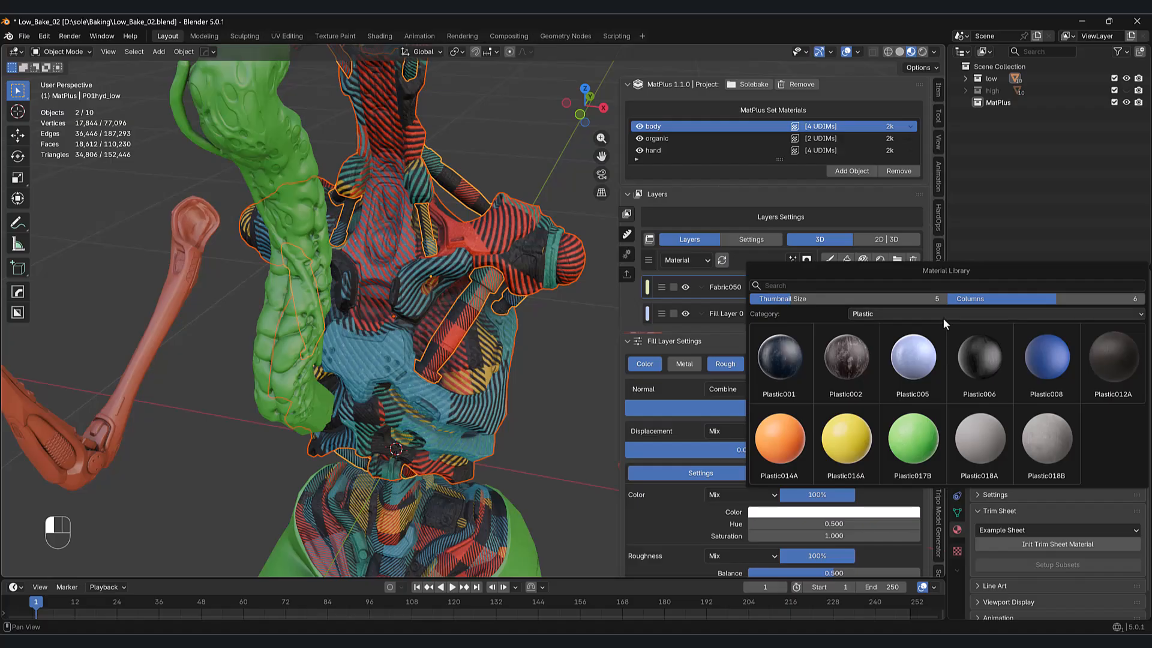
{"action": "left_click", "coordinate": [944, 317]}
{"action": "left_click", "coordinate": [937, 341]}
{"action": "left_click", "coordinate": [940, 317]}
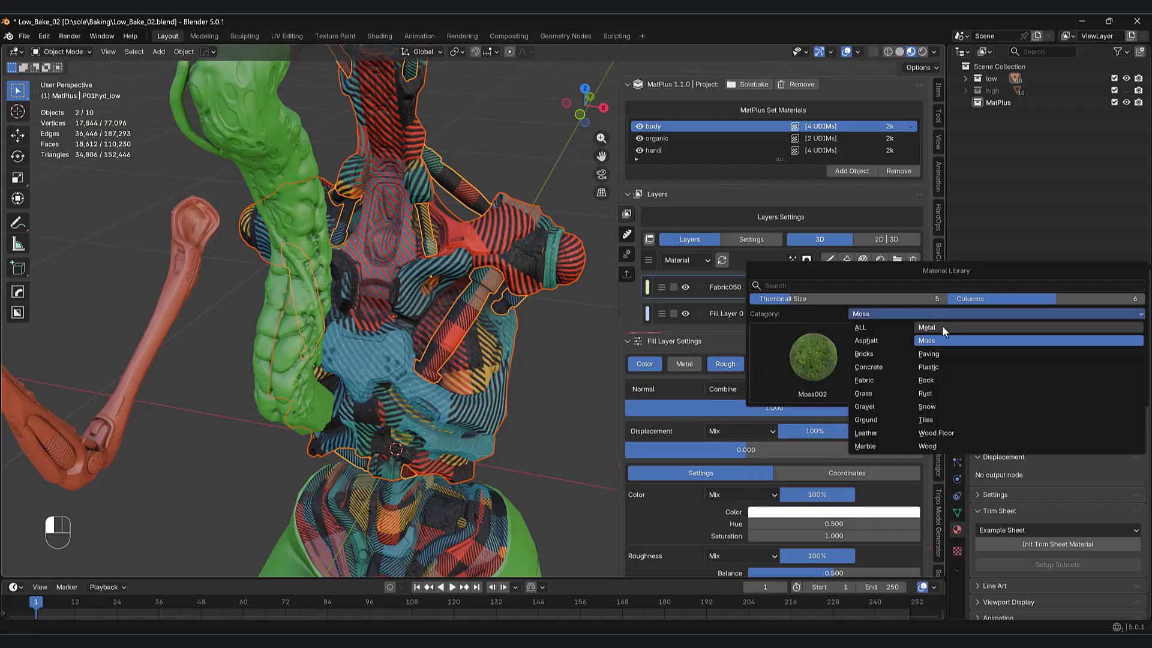
{"action": "left_click", "coordinate": [877, 431]}
{"action": "left_click", "coordinate": [931, 294]}
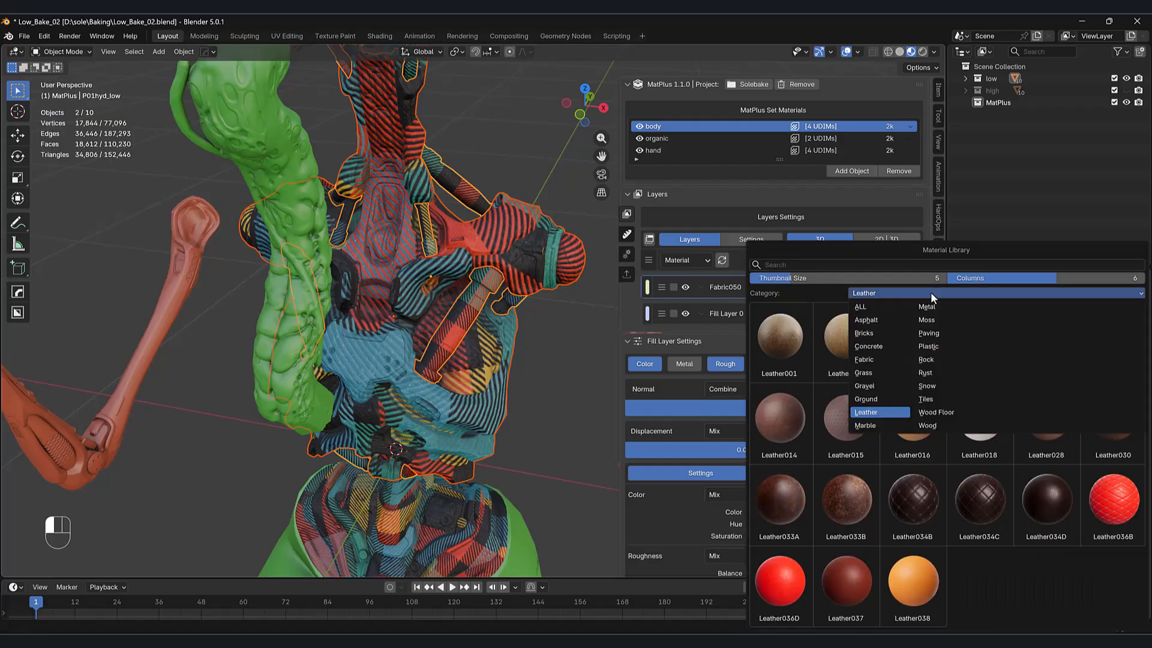
{"action": "left_click", "coordinate": [880, 397]}
{"action": "left_click", "coordinate": [896, 293]}
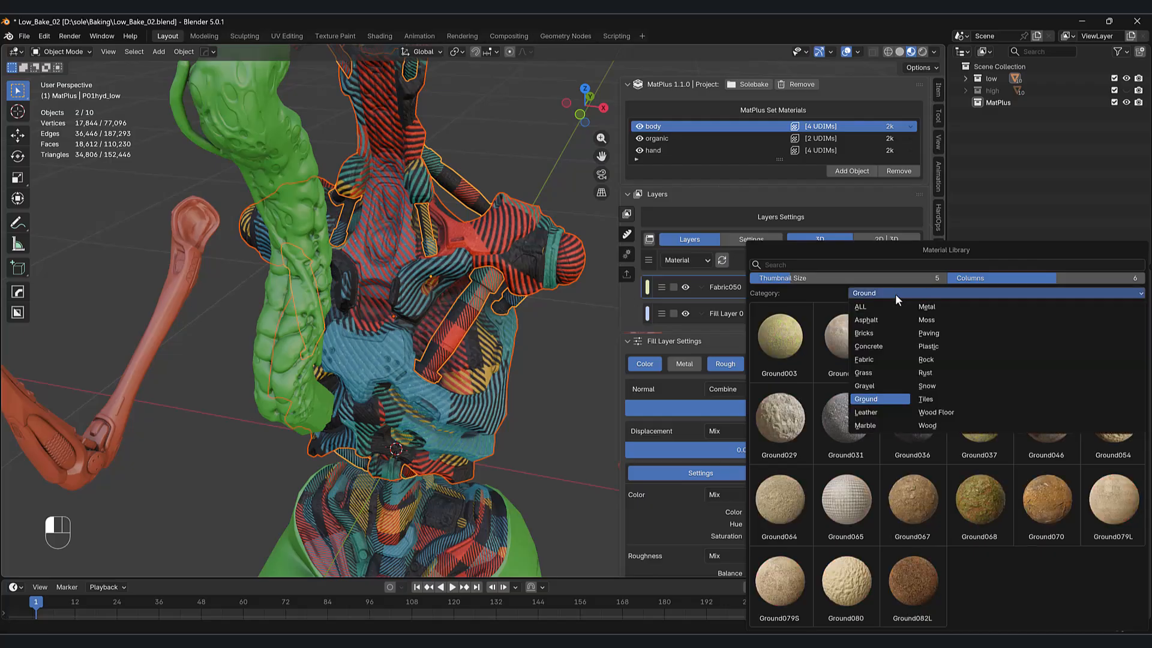
{"action": "left_click", "coordinate": [877, 306]}
{"action": "left_click", "coordinate": [565, 438]}
- Set the Fabric050 layer's texture coordinate scale to 12.43
{"action": "middle_click_drag", "start_coordinate": [566, 438], "coordinate": [567, 405]}
{"action": "mouse_move", "coordinate": [567, 405]}
{"action": "middle_mouse_down", "text": "shift"}
{"action": "mouse_move", "coordinate": [566, 396]}
{"action": "mouse_move", "coordinate": [566, 423]}
{"action": "middle_mouse_up", "text": "shift"}
{"action": "middle_click_drag", "start_coordinate": [566, 423], "coordinate": [566, 413]}
{"action": "middle_click_drag", "start_coordinate": [333, 177], "coordinate": [319, 162]}
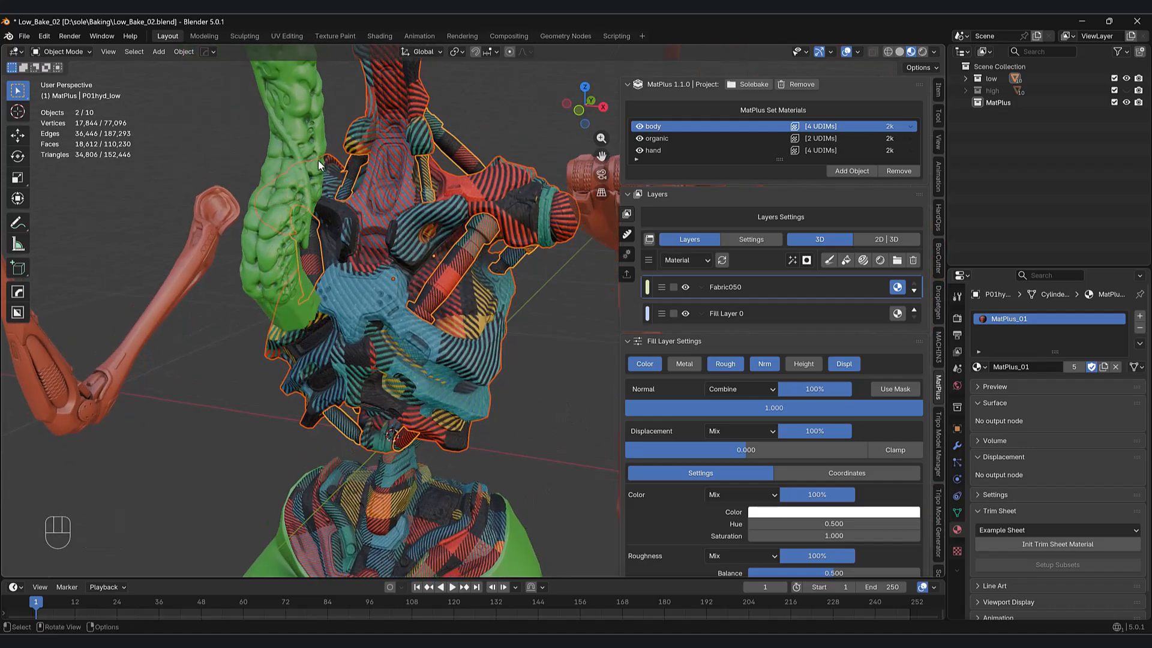
{"action": "middle_click_drag", "start_coordinate": [474, 312], "coordinate": [656, 381]}
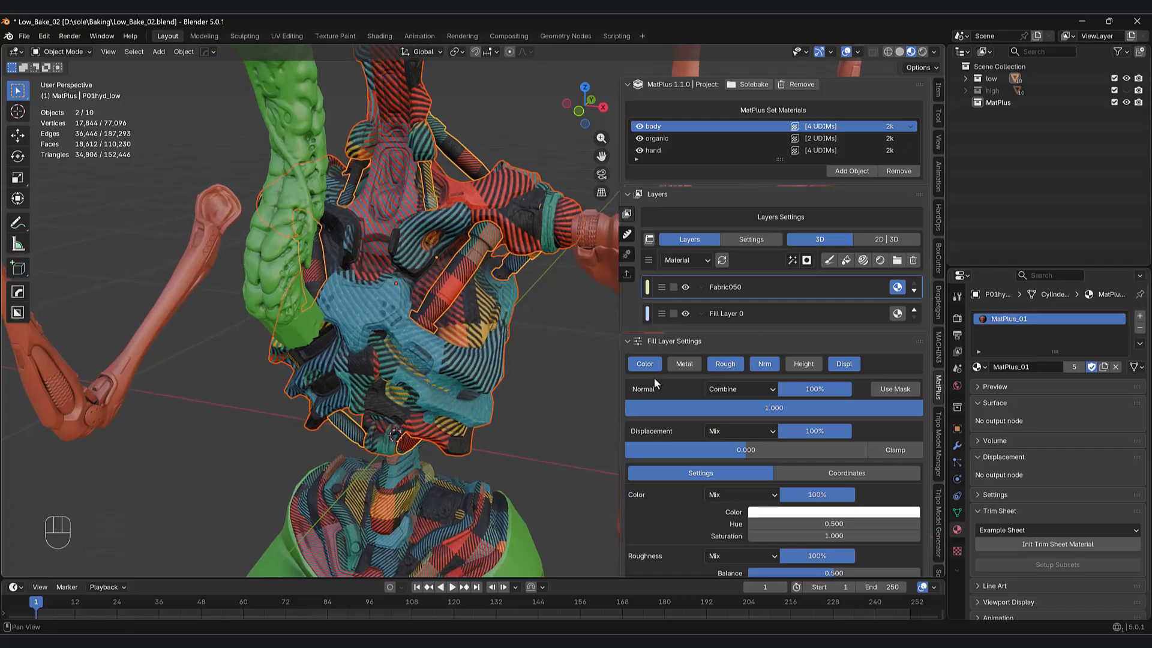
{"action": "scroll", "coordinate": [668, 353], "scroll_direction": "down", "scroll_amount": 1}
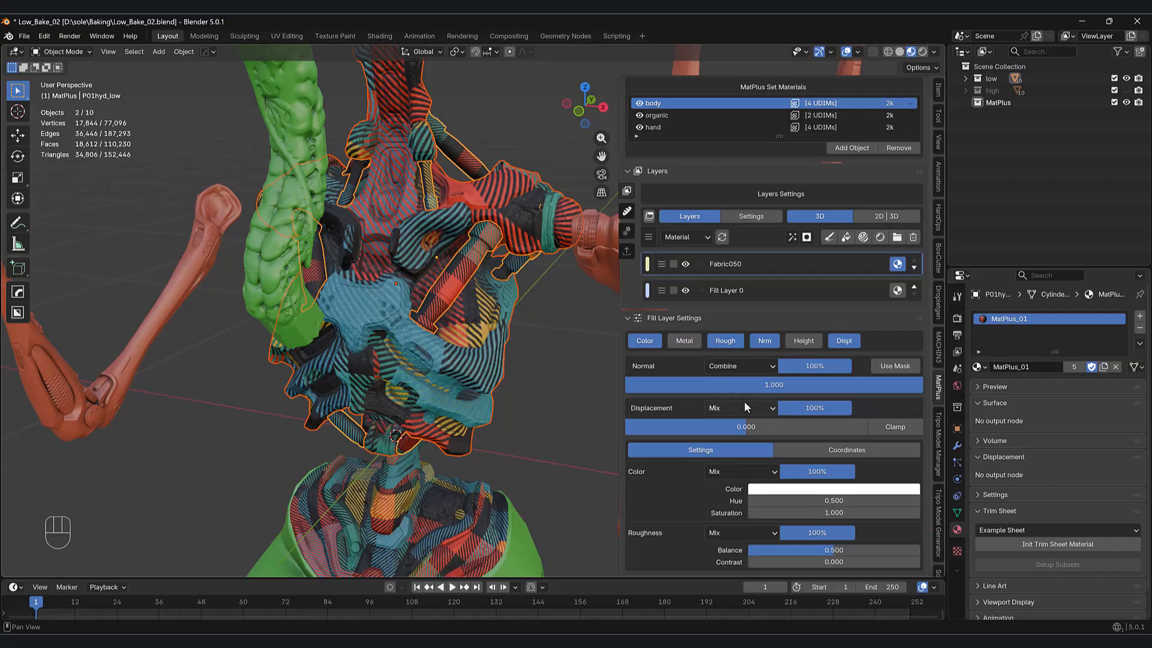
{"action": "left_click", "coordinate": [837, 451]}
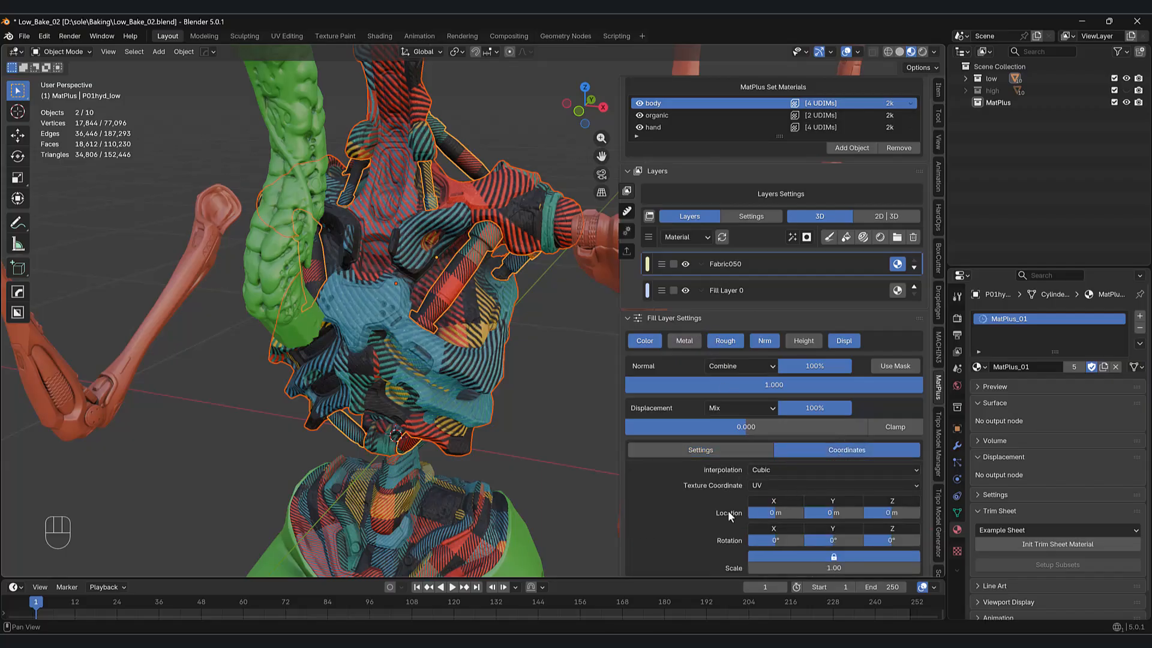
{"action": "left_click_drag", "start_coordinate": [759, 558], "coordinate": [781, 566]}
- Change the Fabric050 layer's texture coordinate to Object (Triplanar)
{"action": "middle_click_drag", "start_coordinate": [521, 502], "coordinate": [520, 352], "text": "shift"}
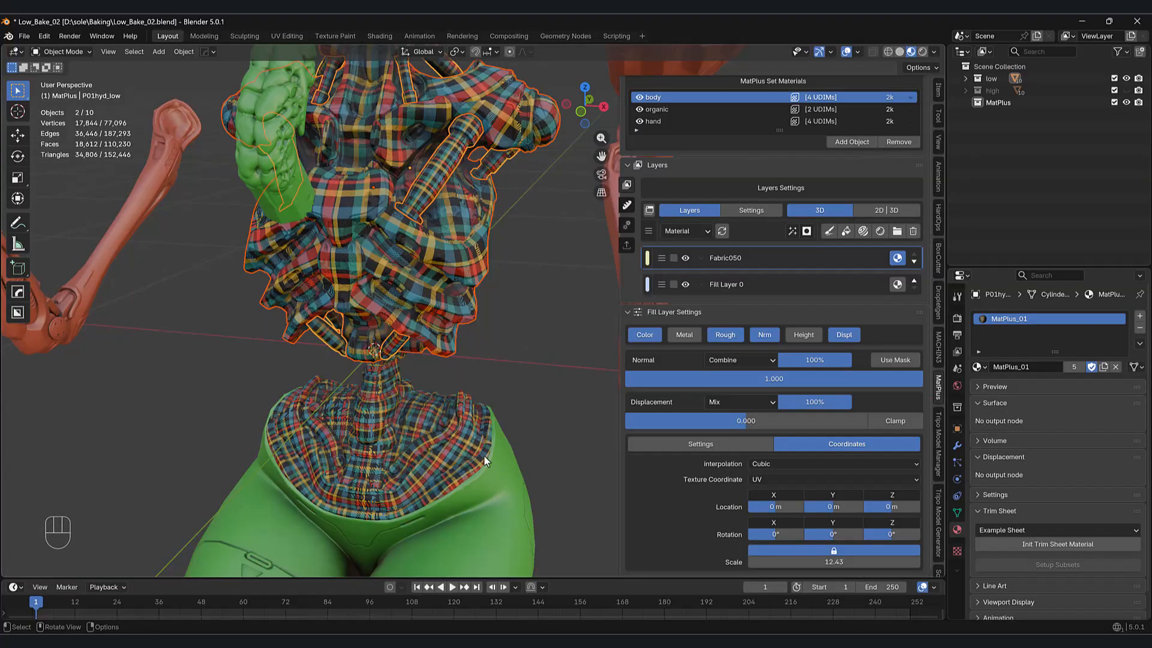
{"action": "middle_click_drag", "start_coordinate": [502, 441], "coordinate": [488, 455], "text": "shift"}
{"action": "middle_click_drag", "start_coordinate": [485, 387], "coordinate": [482, 430], "text": "shift"}
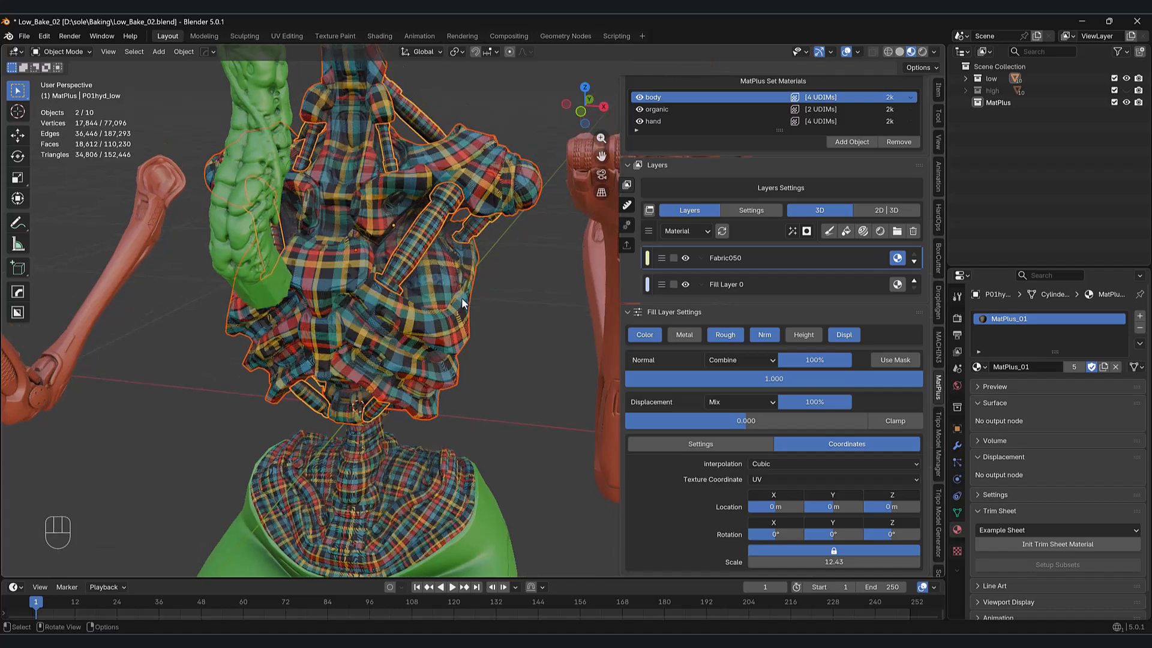
{"action": "middle_click_drag", "start_coordinate": [466, 323], "coordinate": [477, 296], "text": "shift"}
{"action": "scroll", "coordinate": [478, 326], "scroll_direction": "up", "scroll_amount": 1}
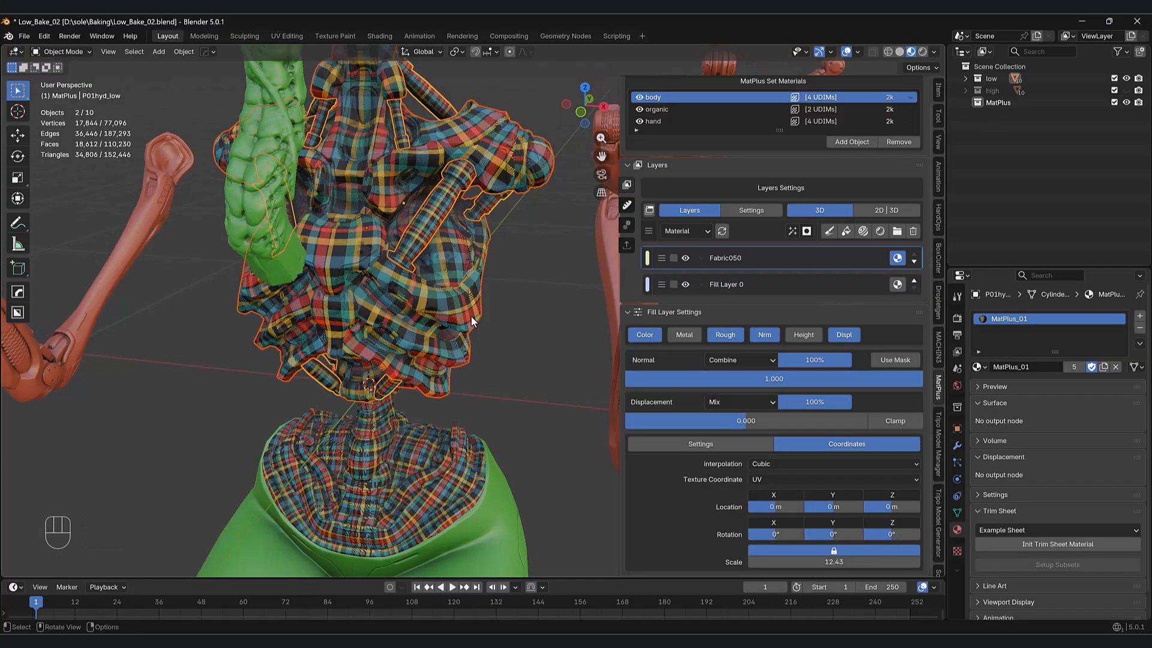
{"action": "scroll", "coordinate": [462, 320], "scroll_direction": "up", "scroll_amount": 2}
{"action": "middle_click_drag", "start_coordinate": [534, 370], "coordinate": [538, 365], "text": "shift"}
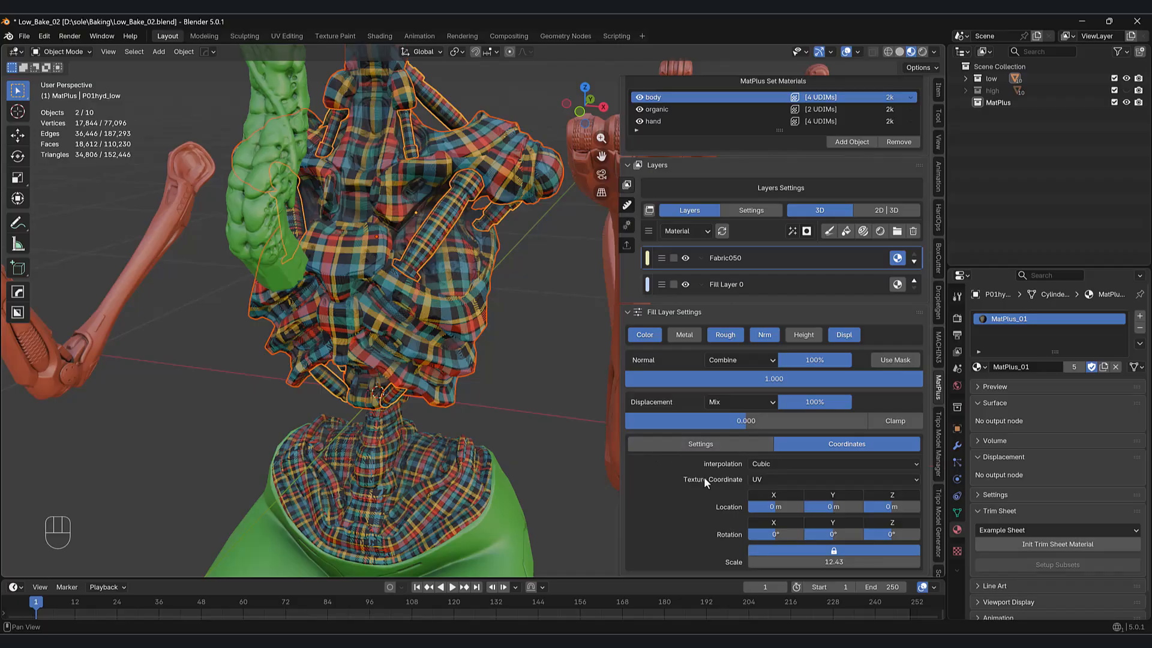
{"action": "left_click", "coordinate": [762, 477]}
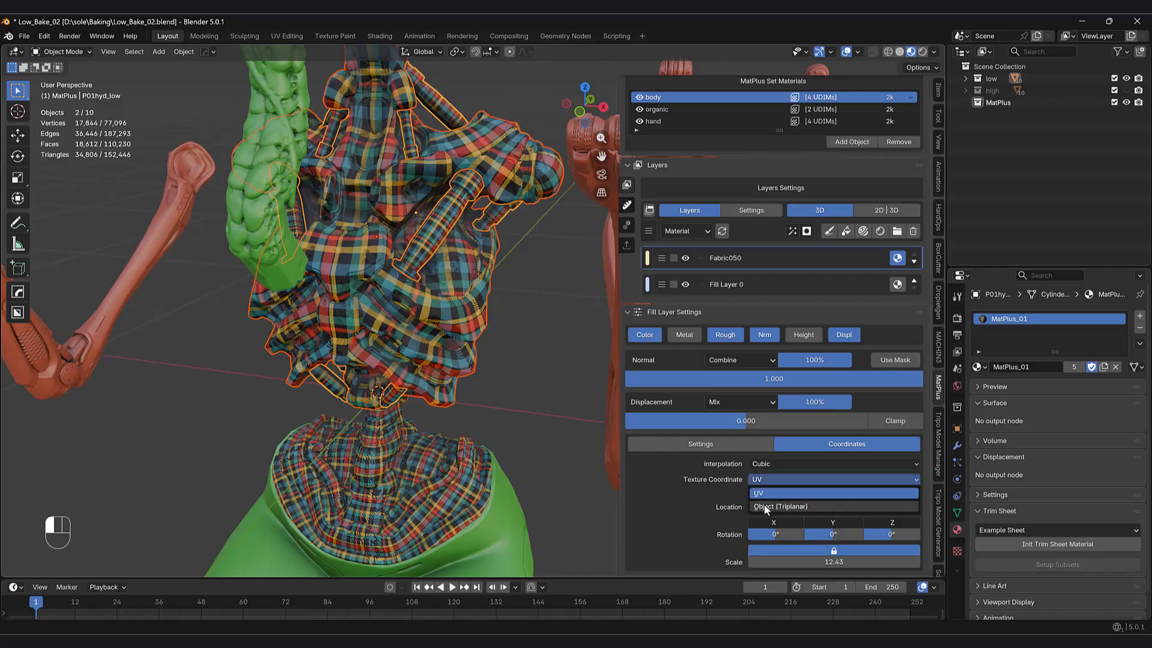
{"action": "left_click", "coordinate": [764, 505]}
- Increase the triplanar texture scale of the Fabric050 layer to 41.62
{"action": "middle_click_drag", "start_coordinate": [540, 471], "coordinate": [387, 488]}
{"action": "left_click_drag", "start_coordinate": [834, 562], "coordinate": [1004, 562]}
{"action": "mouse_move", "coordinate": [540, 473]}
{"action": "middle_mouse_down"}
{"action": "mouse_move", "coordinate": [502, 470]}
{"action": "mouse_move", "coordinate": [490, 444]}
{"action": "mouse_move", "coordinate": [520, 474]}
{"action": "middle_mouse_up"}
{"action": "scroll", "coordinate": [504, 459], "scroll_direction": "up", "scroll_amount": 5}
{"action": "left_click_drag", "start_coordinate": [823, 562], "coordinate": [830, 562]}
- Delete the Fabric050 layer from the body material's layer stack
{"action": "scroll", "coordinate": [492, 471], "scroll_direction": "down", "scroll_amount": 3}
{"action": "middle_click_drag", "start_coordinate": [492, 470], "coordinate": [510, 456]}
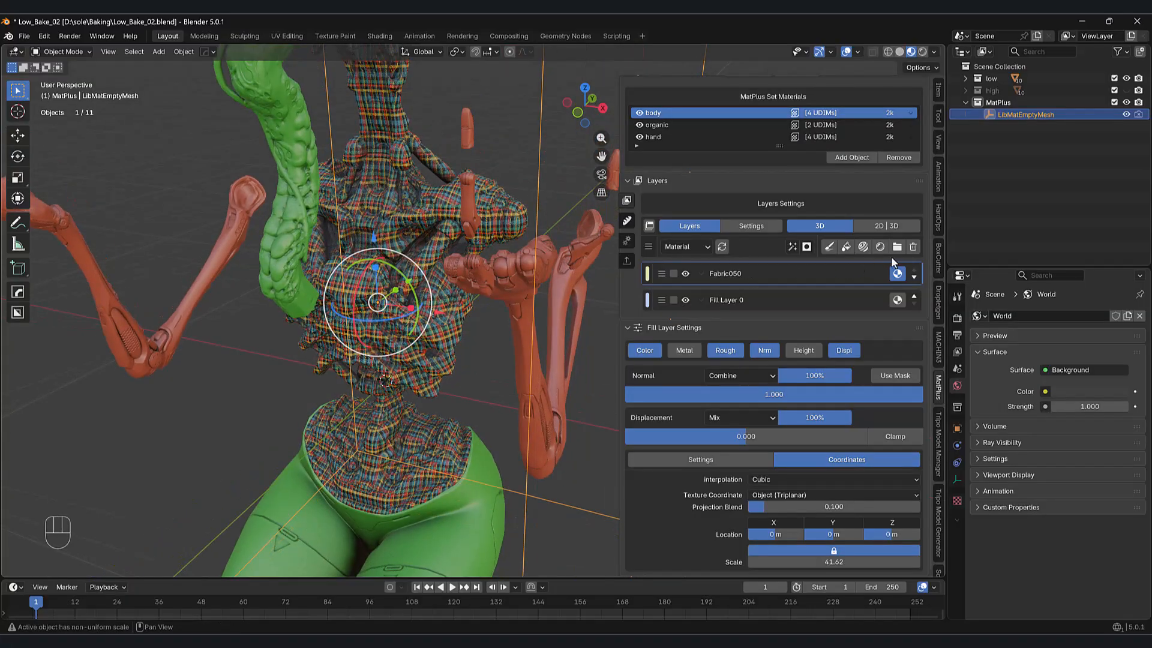
{"action": "left_click", "coordinate": [878, 248]}
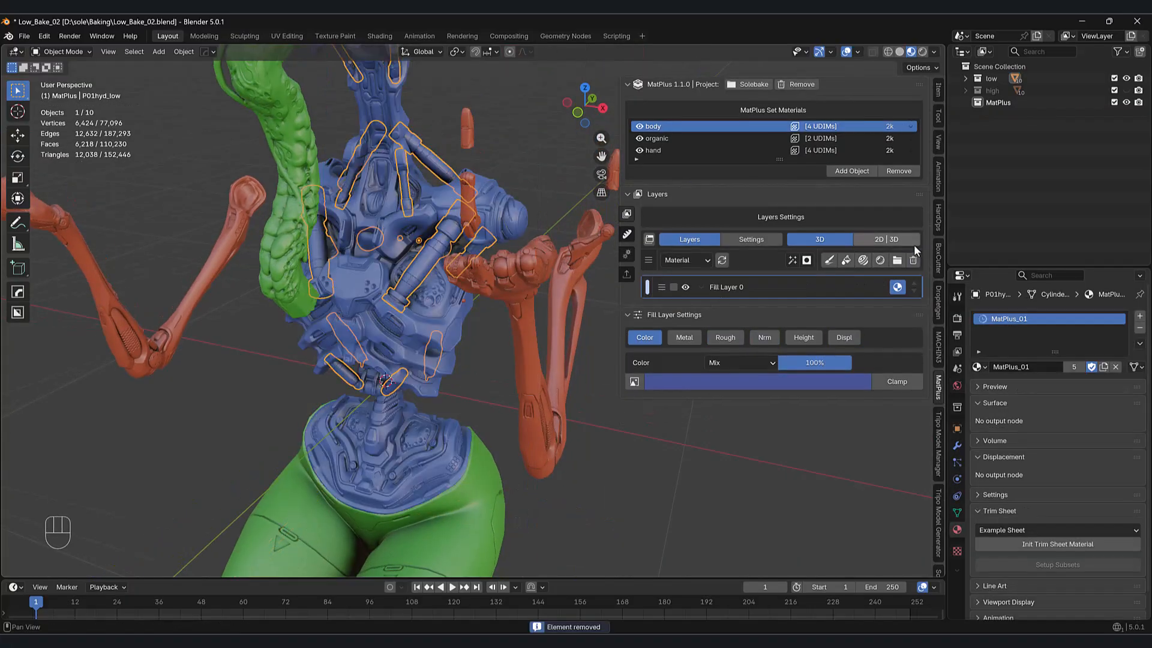
- Deselect all objects and import the Bronze Armor smart material above Fill Layer 0 in the body material
{"action": "left_click", "coordinate": [863, 261]}
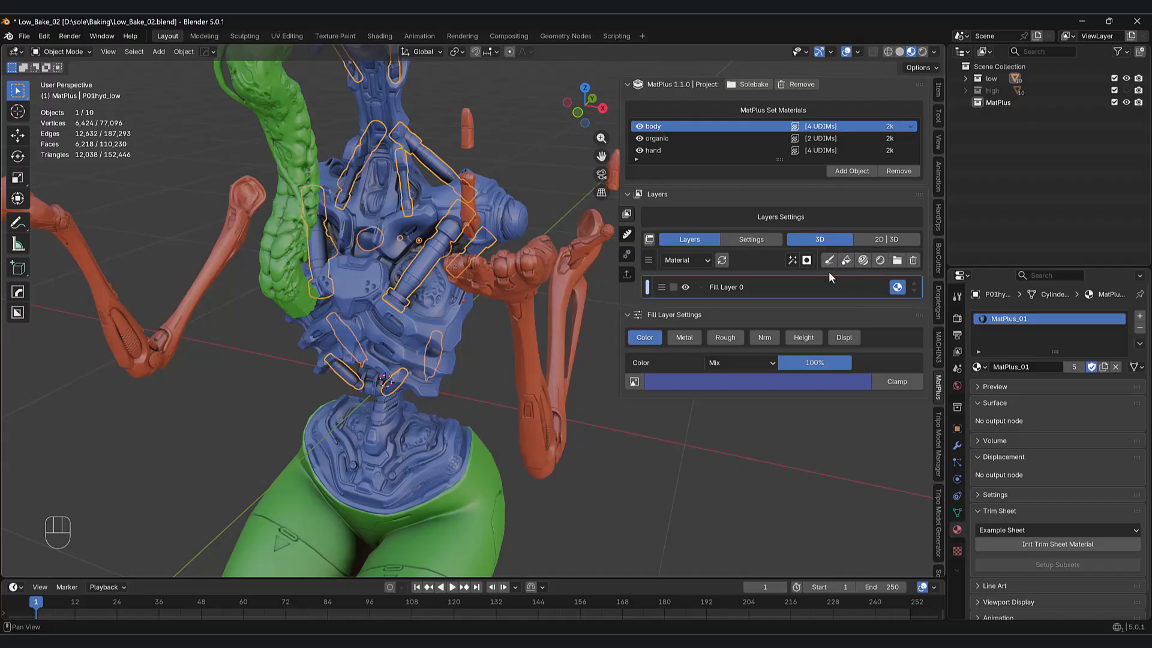
{"action": "left_click", "coordinate": [533, 238]}
{"action": "mouse_move", "coordinate": [518, 242]}
{"action": "middle_mouse_down"}
{"action": "mouse_move", "coordinate": [486, 271]}
{"action": "mouse_move", "coordinate": [523, 254]}
{"action": "middle_mouse_up"}
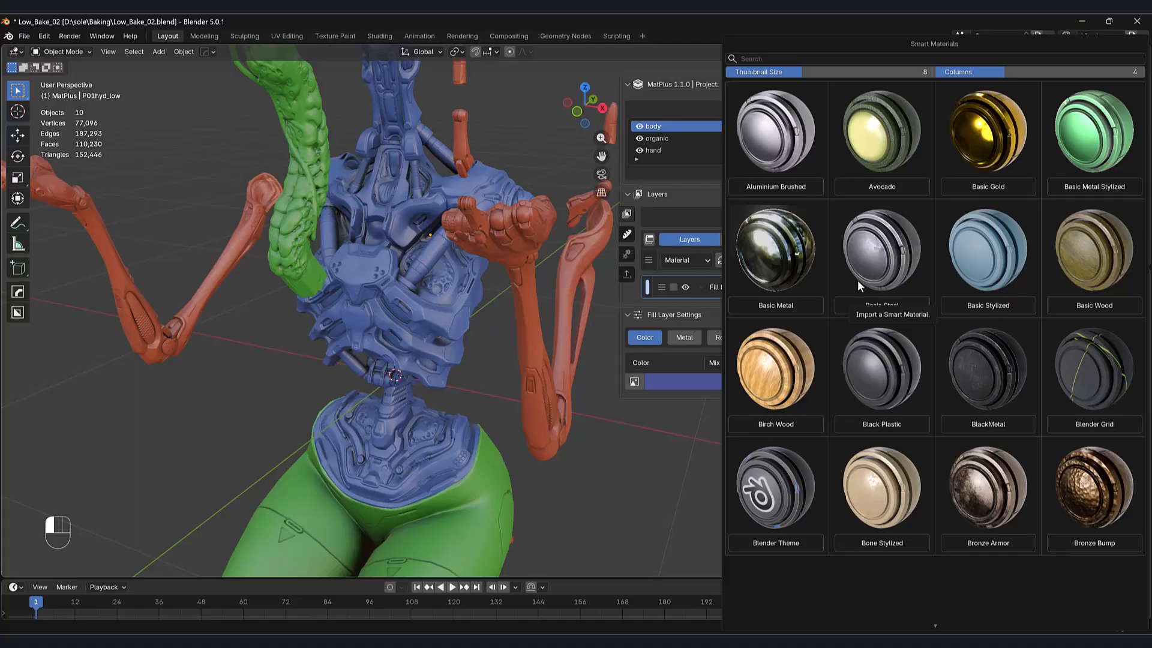
{"action": "scroll", "coordinate": [858, 279], "scroll_direction": "down", "scroll_amount": 2}
{"action": "scroll", "coordinate": [858, 282], "scroll_direction": "down", "scroll_amount": 2}
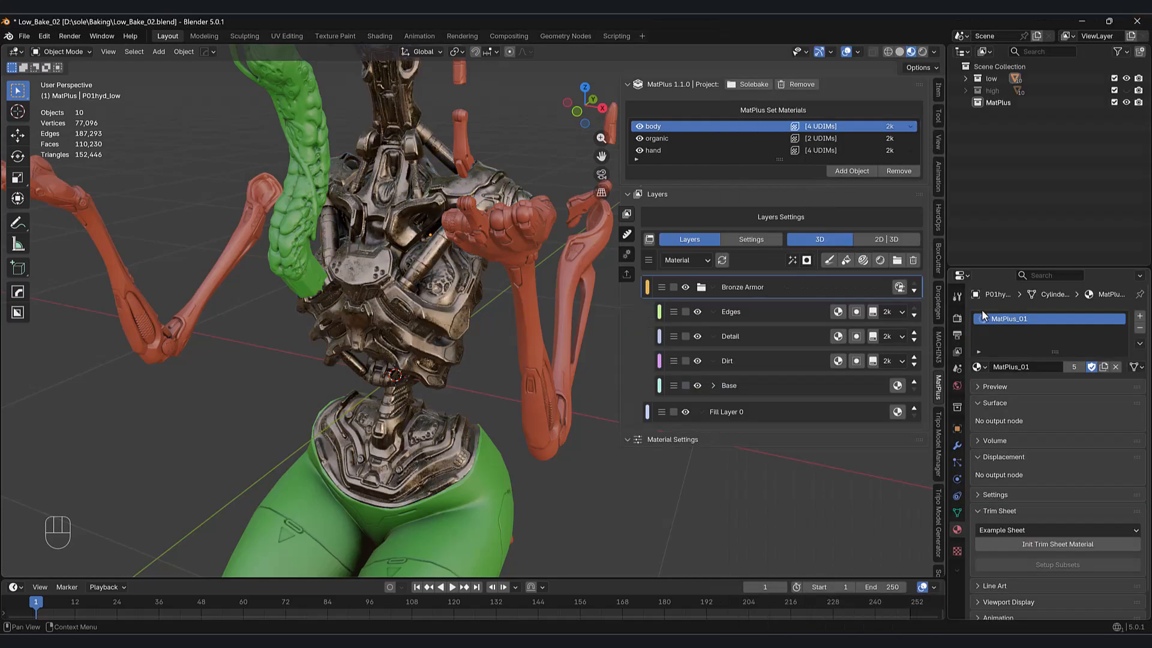
- Inspect the Bronze Armor group's Edges, Detail, Dirt and Base layers and their settings
{"action": "middle_click_drag", "start_coordinate": [592, 470], "coordinate": [648, 375]}
{"action": "left_click", "coordinate": [705, 288]}
{"action": "left_click", "coordinate": [706, 288]}
{"action": "left_click", "coordinate": [740, 318]}
{"action": "left_click", "coordinate": [746, 339]}
{"action": "left_click", "coordinate": [747, 361]}
{"action": "left_click", "coordinate": [743, 384]}
{"action": "left_click", "coordinate": [742, 363]}
{"action": "left_click", "coordinate": [739, 340]}
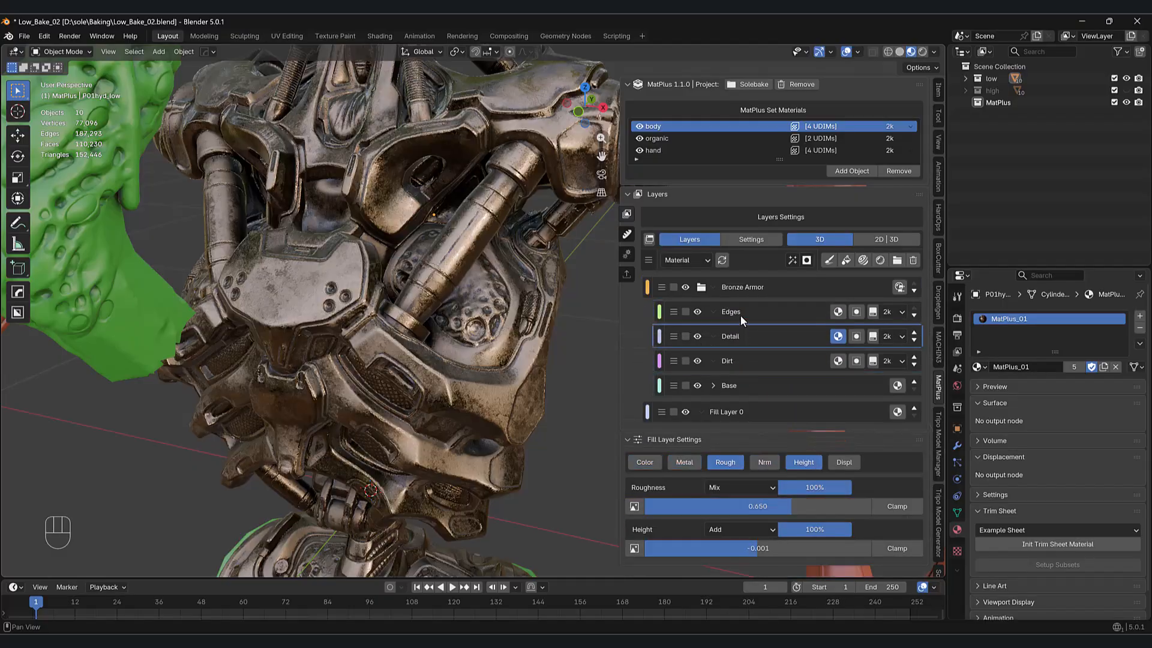
{"action": "left_click", "coordinate": [740, 315]}
- Toggle the Edges layer's visibility off and on to compare its effect on the armour's edges up close
{"action": "middle_click_drag", "start_coordinate": [589, 372], "coordinate": [581, 386], "text": "shift"}
{"action": "scroll", "coordinate": [602, 351], "scroll_direction": "up", "scroll_amount": 2}
{"action": "scroll", "coordinate": [610, 348], "scroll_direction": "down", "scroll_amount": 2}
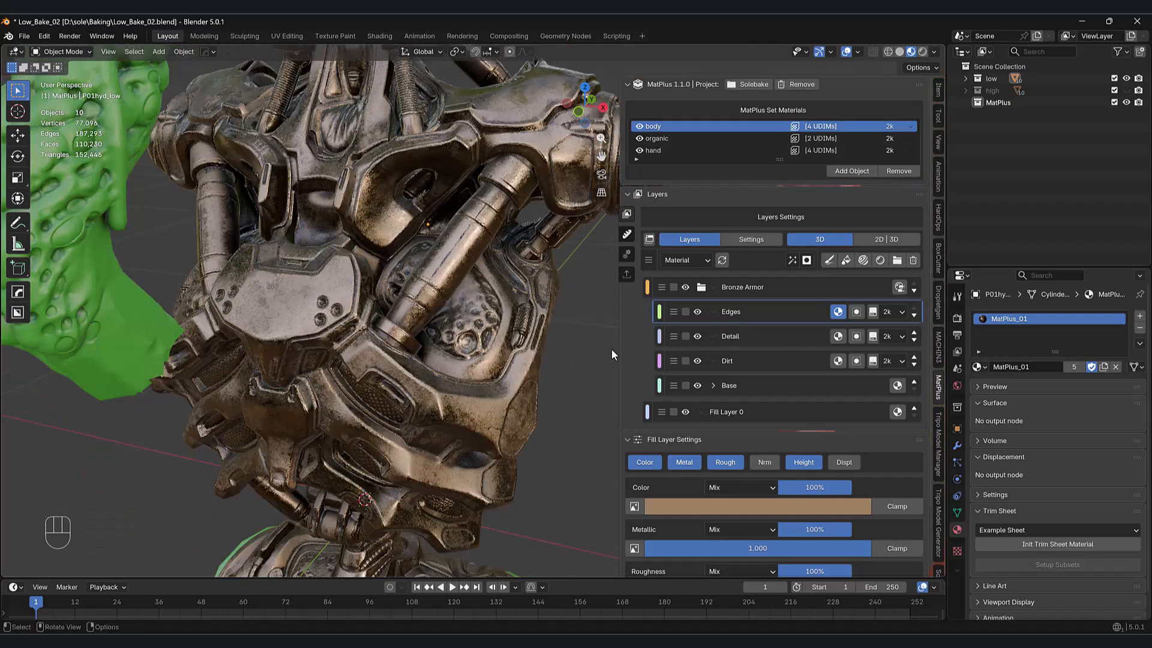
{"action": "left_click", "coordinate": [698, 311]}
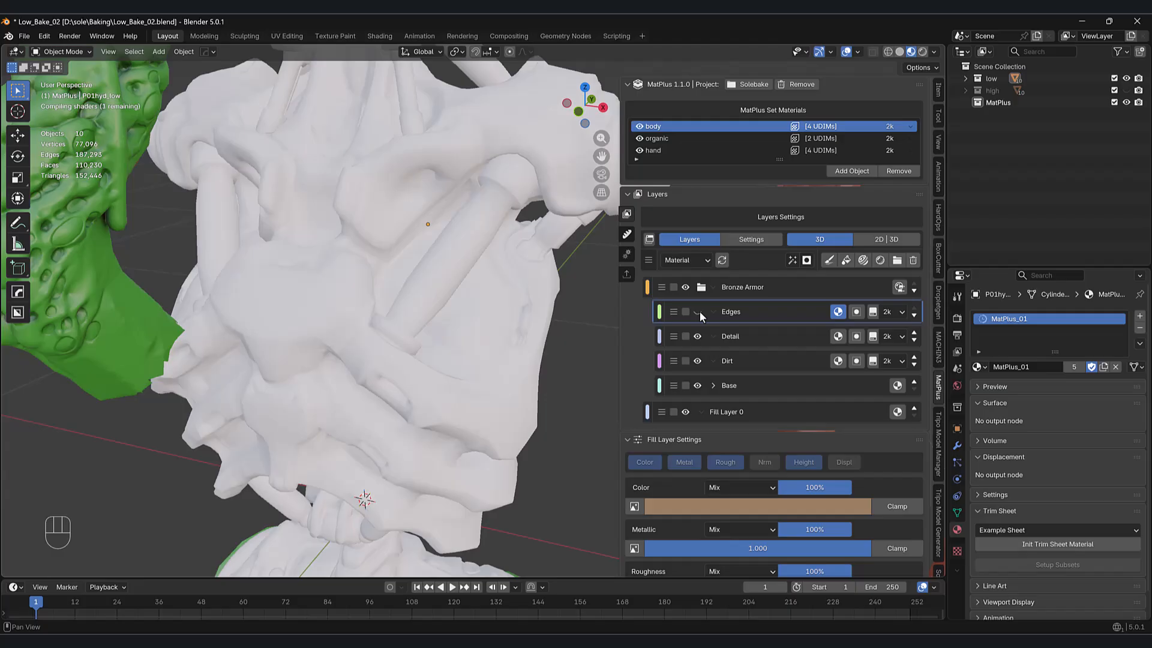
{"action": "left_click", "coordinate": [699, 311]}
{"action": "left_click", "coordinate": [700, 312]}
{"action": "left_click", "coordinate": [699, 311]}
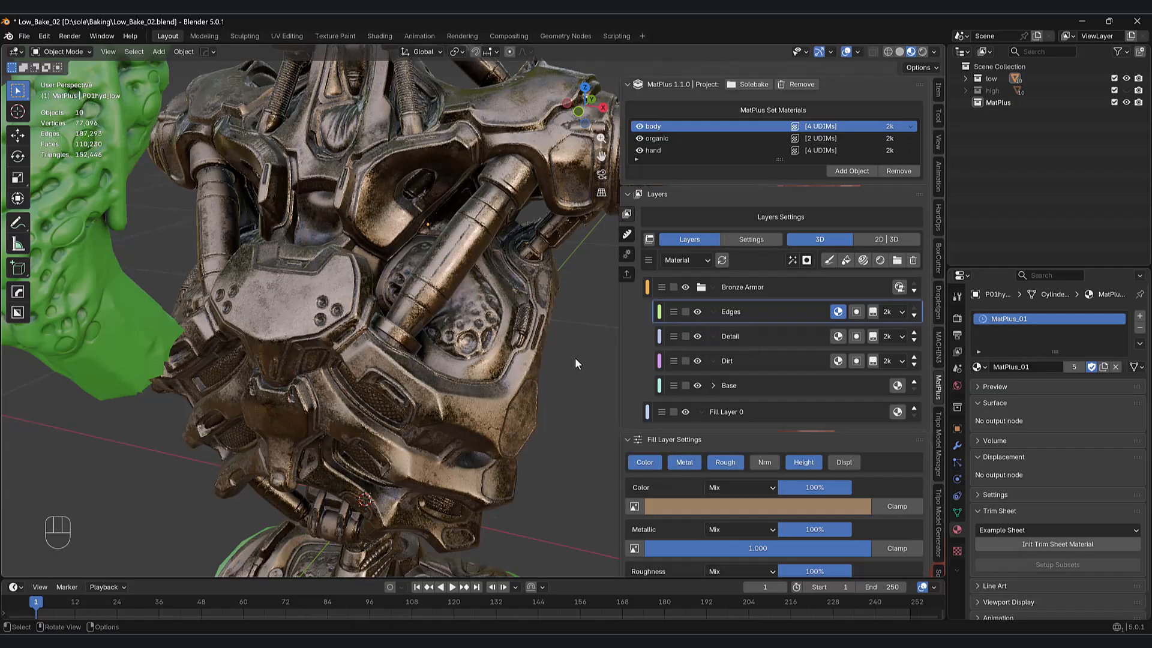
{"action": "scroll", "coordinate": [419, 402], "scroll_direction": "up", "scroll_amount": 8}
{"action": "middle_click_drag", "start_coordinate": [380, 395], "coordinate": [660, 340], "text": "shift"}
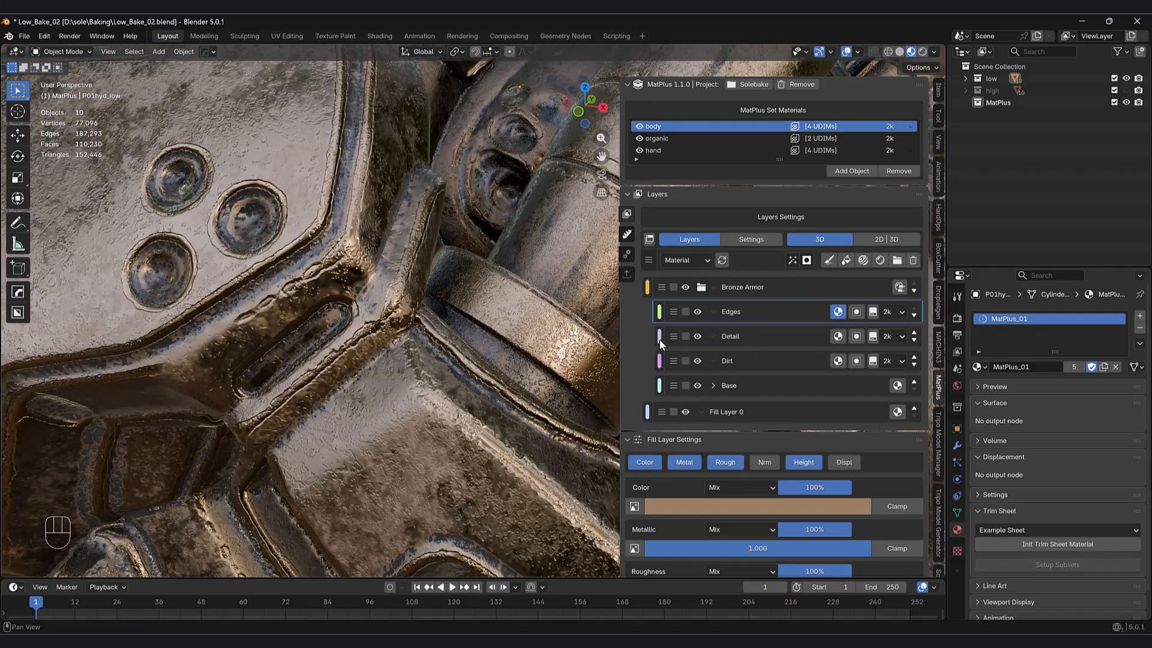
{"action": "left_click", "coordinate": [698, 312]}
{"action": "left_click", "coordinate": [698, 312]}
{"action": "left_click", "coordinate": [698, 312]}
{"action": "left_click", "coordinate": [698, 311]}
- Change the Edges layer's colour to a desaturated light grey
{"action": "scroll", "coordinate": [729, 385], "scroll_direction": "down", "scroll_amount": 3}
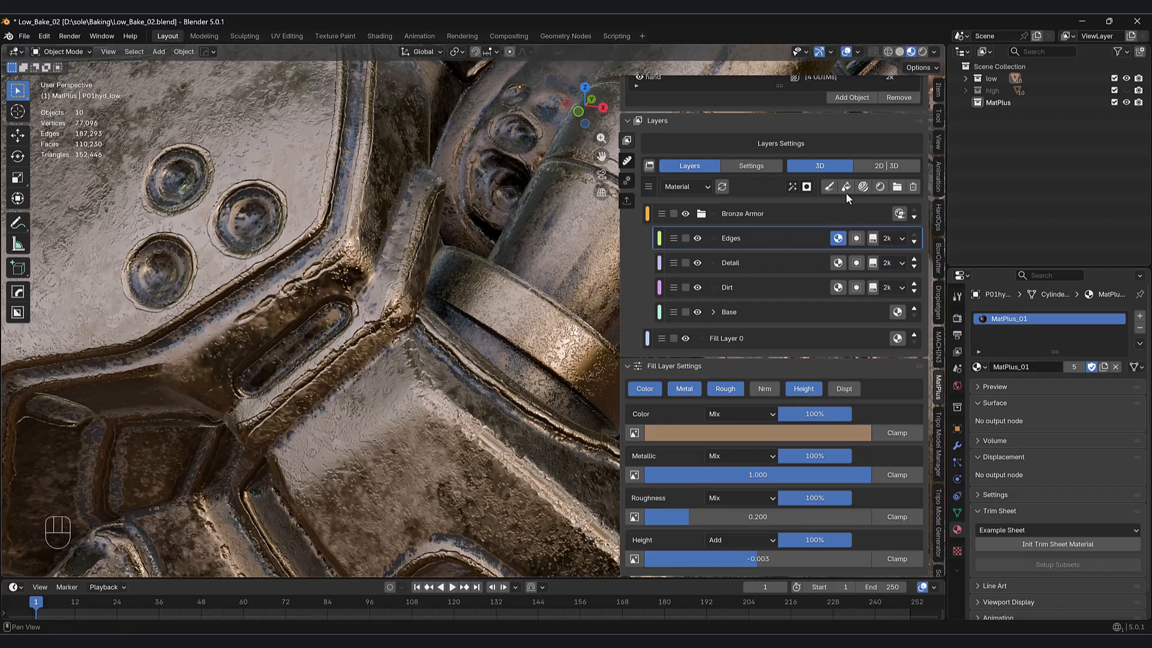
{"action": "left_click", "coordinate": [703, 435]}
{"action": "mouse_move", "coordinate": [706, 288]}
{"action": "left_mouse_down"}
{"action": "mouse_move", "coordinate": [704, 299]}
{"action": "mouse_move", "coordinate": [730, 270]}
{"action": "mouse_move", "coordinate": [698, 274]}
{"action": "left_mouse_up"}
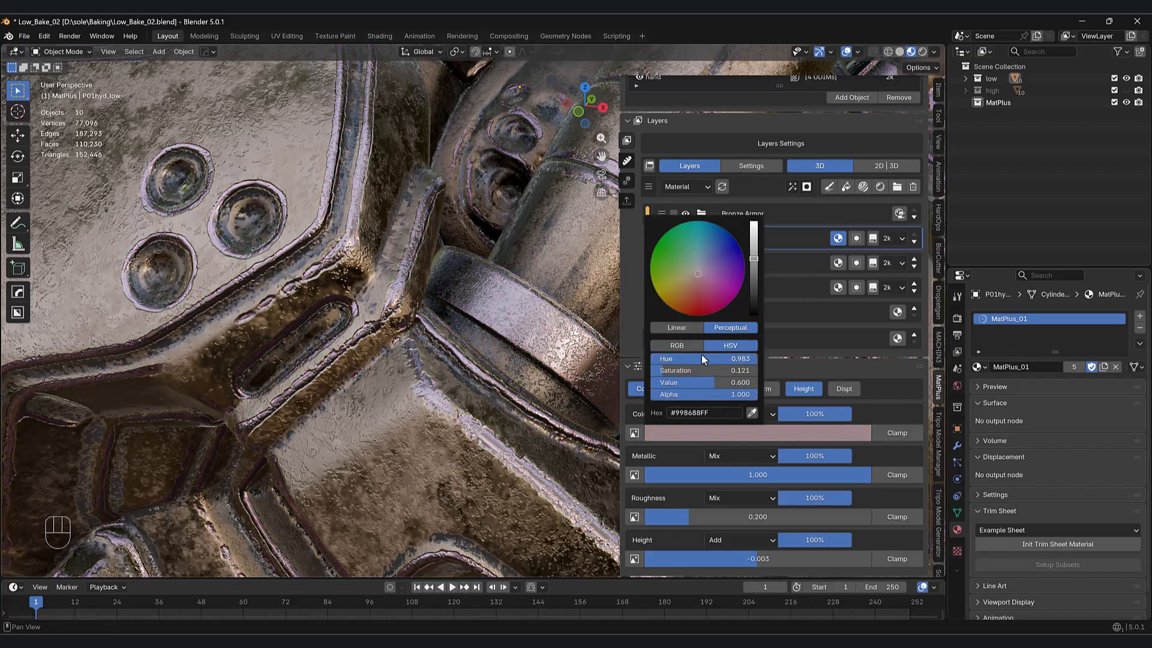
{"action": "left_click_drag", "start_coordinate": [684, 370], "coordinate": [655, 370]}
{"action": "left_click_drag", "start_coordinate": [754, 253], "coordinate": [753, 243]}
- Try a lower metallic value on the Edges layer and undo it
{"action": "left_click_drag", "start_coordinate": [715, 474], "coordinate": [658, 475]}
{"action": "key", "text": "ctrl+z"}
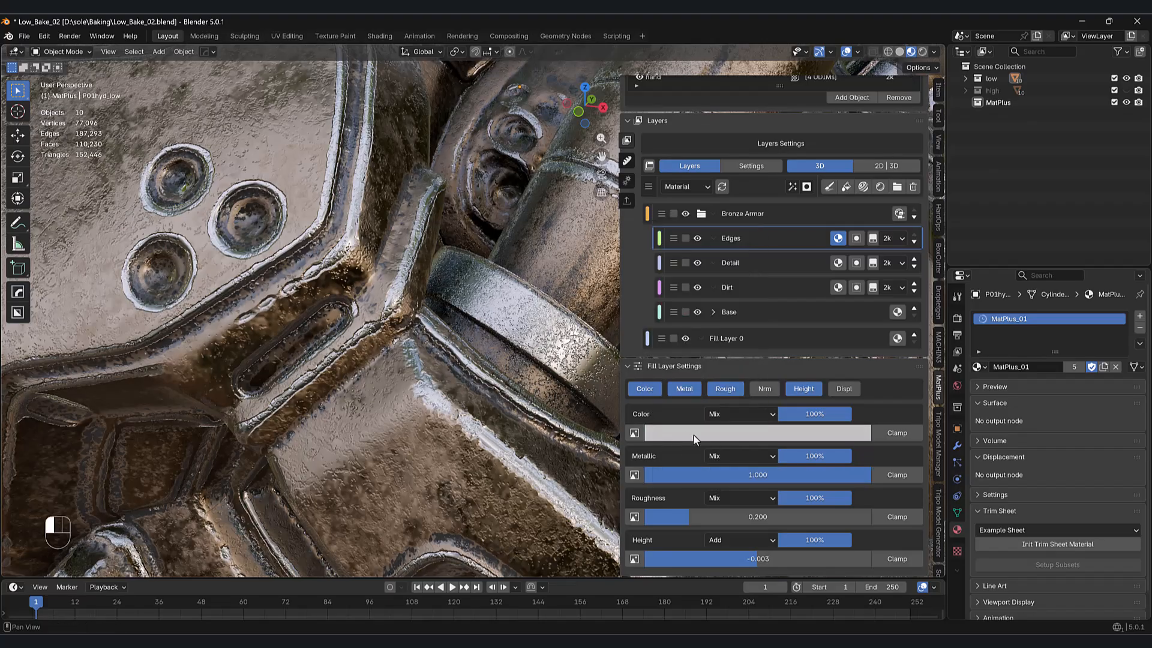
{"action": "mouse_move", "coordinate": [755, 475]}
{"action": "left_mouse_down"}
{"action": "mouse_move", "coordinate": [615, 475]}
{"action": "mouse_move", "coordinate": [754, 474]}
{"action": "left_mouse_up"}
- Set the Edges layer's roughness to 0.060 and view the armour from farther away
{"action": "left_click_drag", "start_coordinate": [728, 517], "coordinate": [697, 517]}
{"action": "scroll", "coordinate": [436, 403], "scroll_direction": "down", "scroll_amount": 10}
{"action": "middle_click_drag", "start_coordinate": [445, 391], "coordinate": [445, 359]}
- Toggle the Detail layer's visibility off and on to compare its effect on the armour plate up close
{"action": "scroll", "coordinate": [445, 357], "scroll_direction": "up", "scroll_amount": 6}
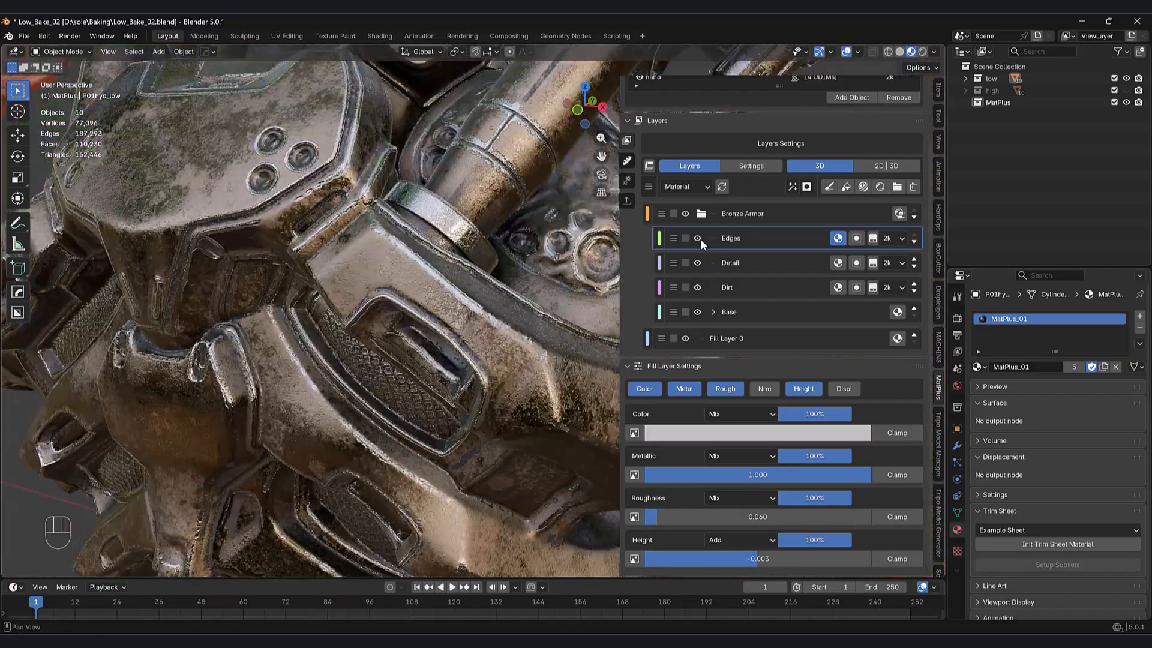
{"action": "left_click", "coordinate": [698, 263]}
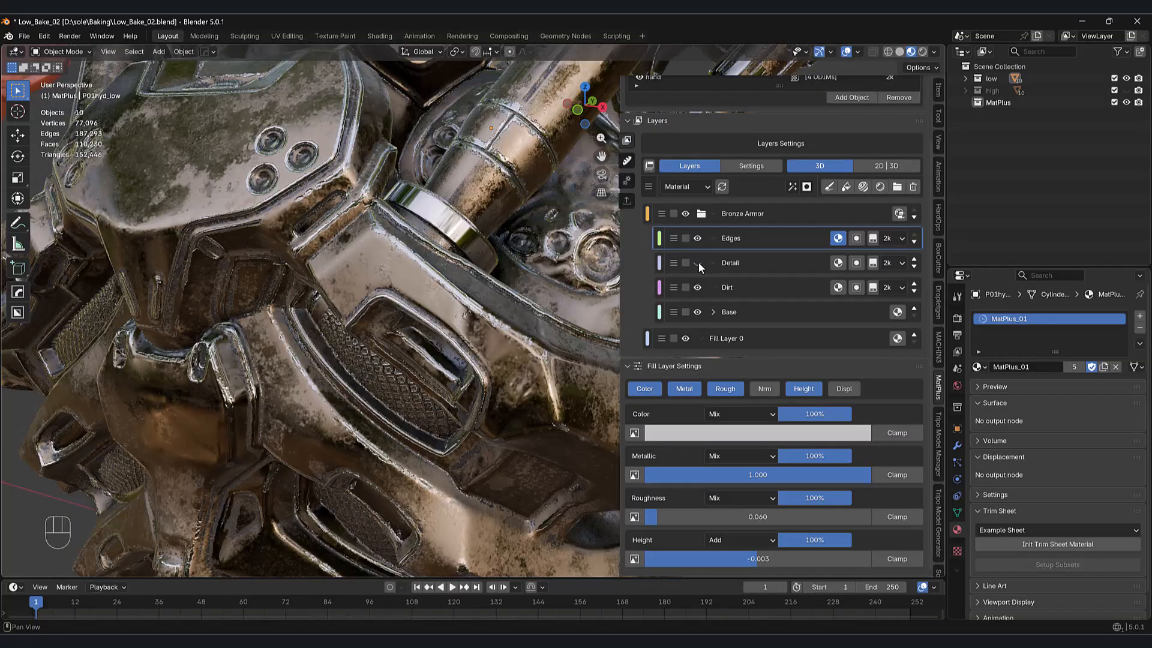
{"action": "left_click", "coordinate": [698, 263]}
{"action": "left_click", "coordinate": [698, 263]}
{"action": "scroll", "coordinate": [419, 329], "scroll_direction": "up", "scroll_amount": 4}
{"action": "middle_click_drag", "start_coordinate": [445, 273], "coordinate": [426, 337], "text": "shift"}
{"action": "left_click", "coordinate": [696, 262]}
{"action": "left_click", "coordinate": [696, 261]}
{"action": "left_click", "coordinate": [697, 261]}
{"action": "left_click", "coordinate": [696, 261]}
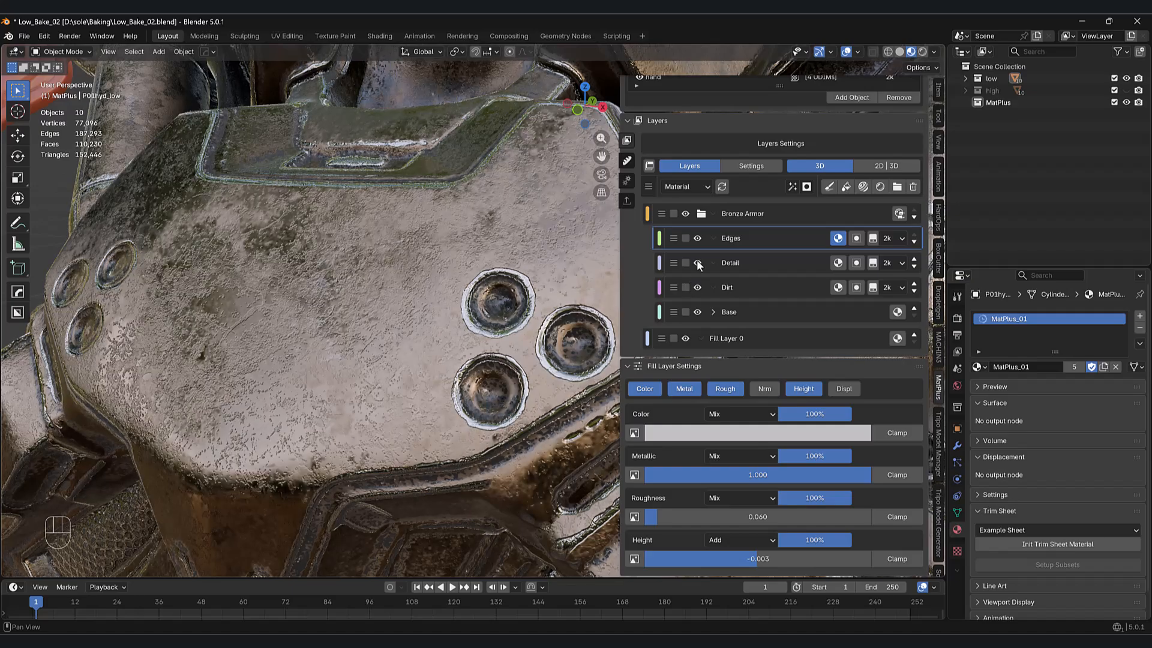
- Set the Detail layer's height to 0.002 and inspect the armour plate's surface relief up close and from farther away
{"action": "left_click", "coordinate": [750, 268]}
{"action": "scroll", "coordinate": [750, 268], "scroll_direction": "up", "scroll_amount": 3}
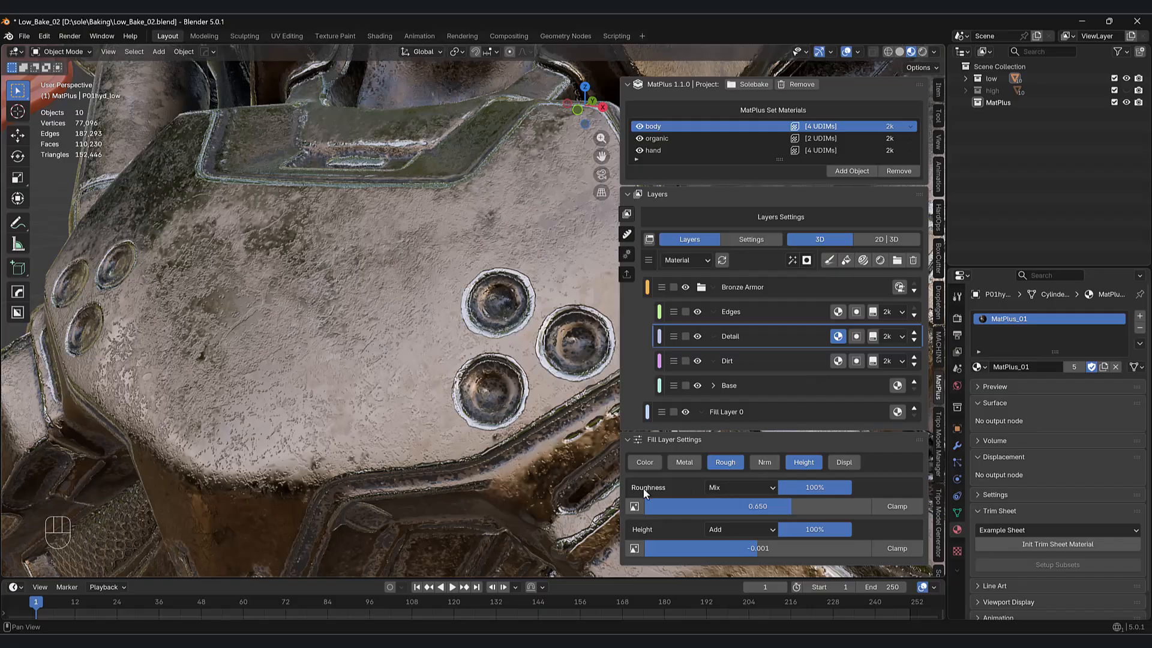
{"action": "scroll", "coordinate": [459, 423], "scroll_direction": "up", "scroll_amount": 6}
{"action": "middle_click_drag", "start_coordinate": [390, 467], "coordinate": [484, 448], "text": "shift"}
{"action": "scroll", "coordinate": [486, 445], "scroll_direction": "down", "scroll_amount": 6}
{"action": "scroll", "coordinate": [486, 443], "scroll_direction": "up", "scroll_amount": 5}
{"action": "scroll", "coordinate": [556, 513], "scroll_direction": "down", "scroll_amount": 5}
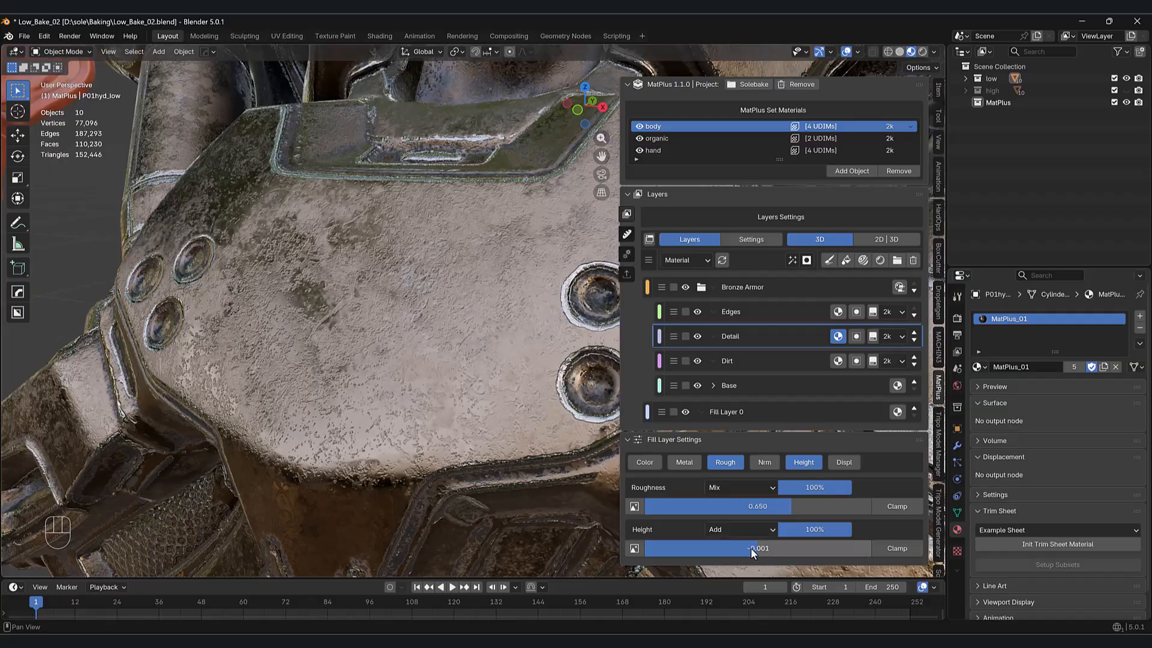
{"action": "mouse_move", "coordinate": [751, 548]}
{"action": "left_mouse_down"}
{"action": "mouse_move", "coordinate": [734, 548]}
{"action": "mouse_move", "coordinate": [752, 549]}
{"action": "left_mouse_up"}
{"action": "left_click_drag", "start_coordinate": [756, 549], "coordinate": [762, 548], "text": "shift"}
{"action": "mouse_move", "coordinate": [515, 475]}
{"action": "middle_mouse_down"}
{"action": "mouse_move", "coordinate": [479, 468]}
{"action": "mouse_move", "coordinate": [345, 380]}
{"action": "mouse_move", "coordinate": [397, 395]}
{"action": "middle_mouse_up"}
{"action": "scroll", "coordinate": [345, 375], "scroll_direction": "up", "scroll_amount": 5}
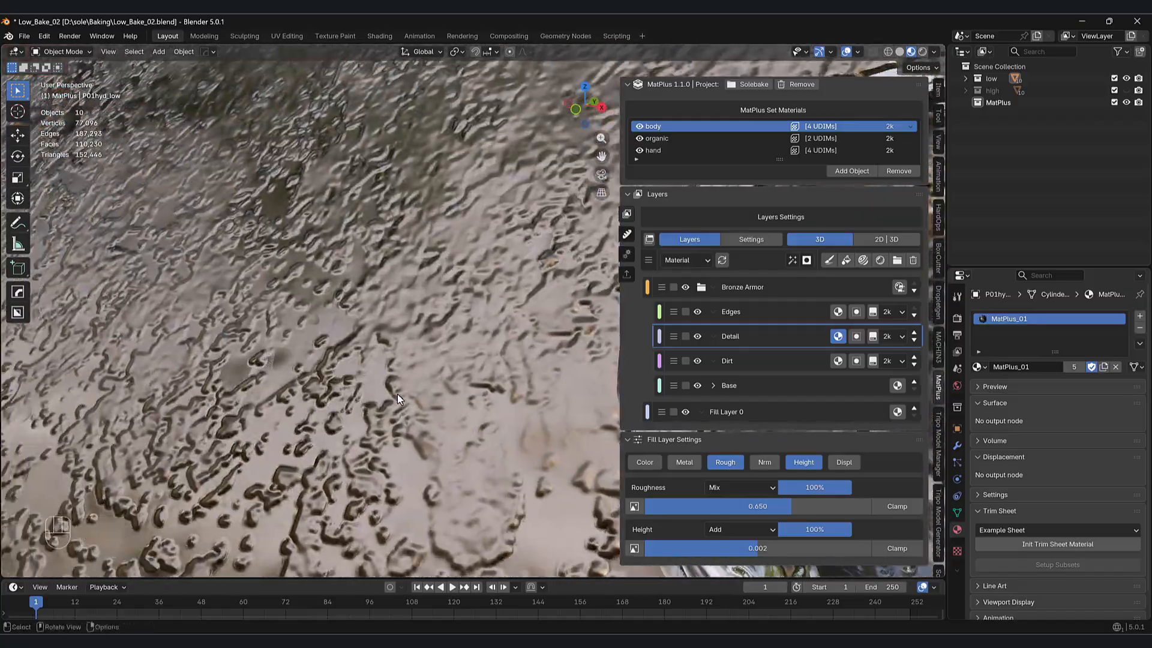
{"action": "scroll", "coordinate": [397, 395], "scroll_direction": "down", "scroll_amount": 8}
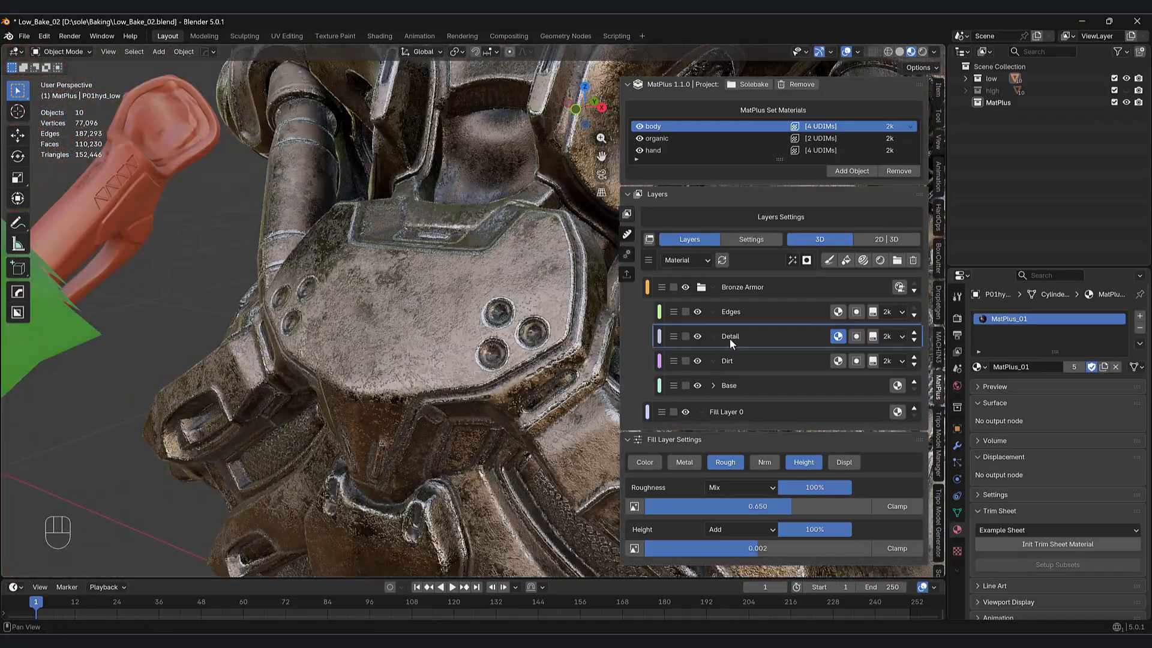
- Show the Dirt layer's settings, and collapse and select the Bronze Armor group
{"action": "middle_click_drag", "start_coordinate": [584, 413], "coordinate": [531, 357], "text": "shift"}
{"action": "scroll", "coordinate": [537, 366], "scroll_direction": "down", "scroll_amount": 3}
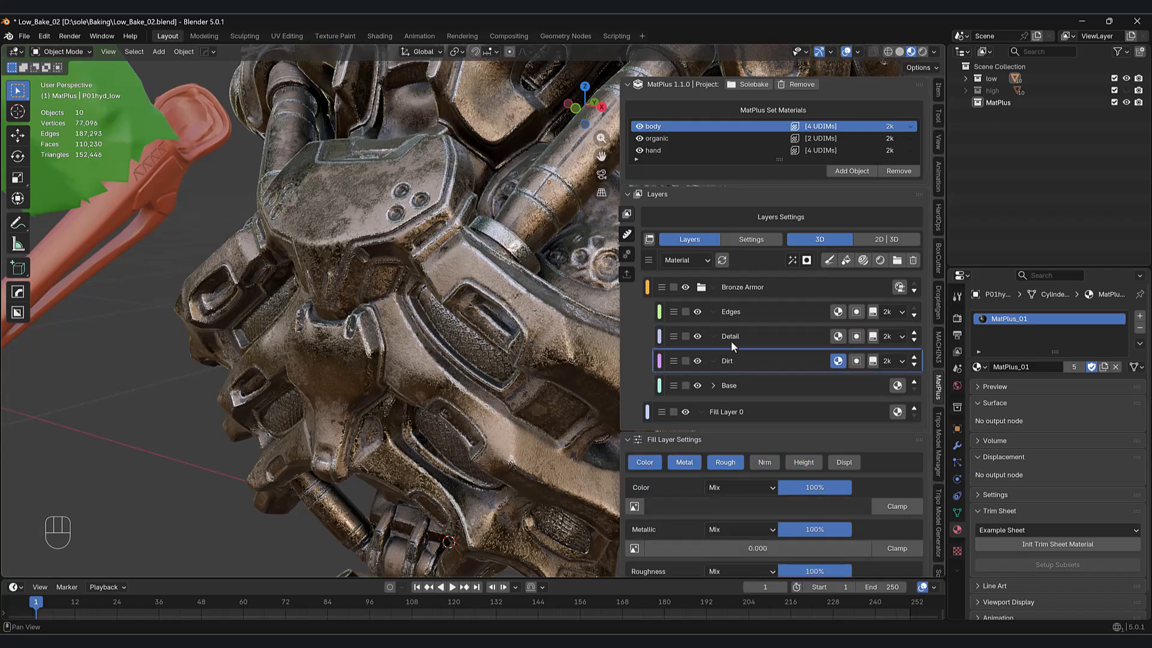
{"action": "left_click", "coordinate": [744, 359]}
{"action": "left_click", "coordinate": [704, 289]}
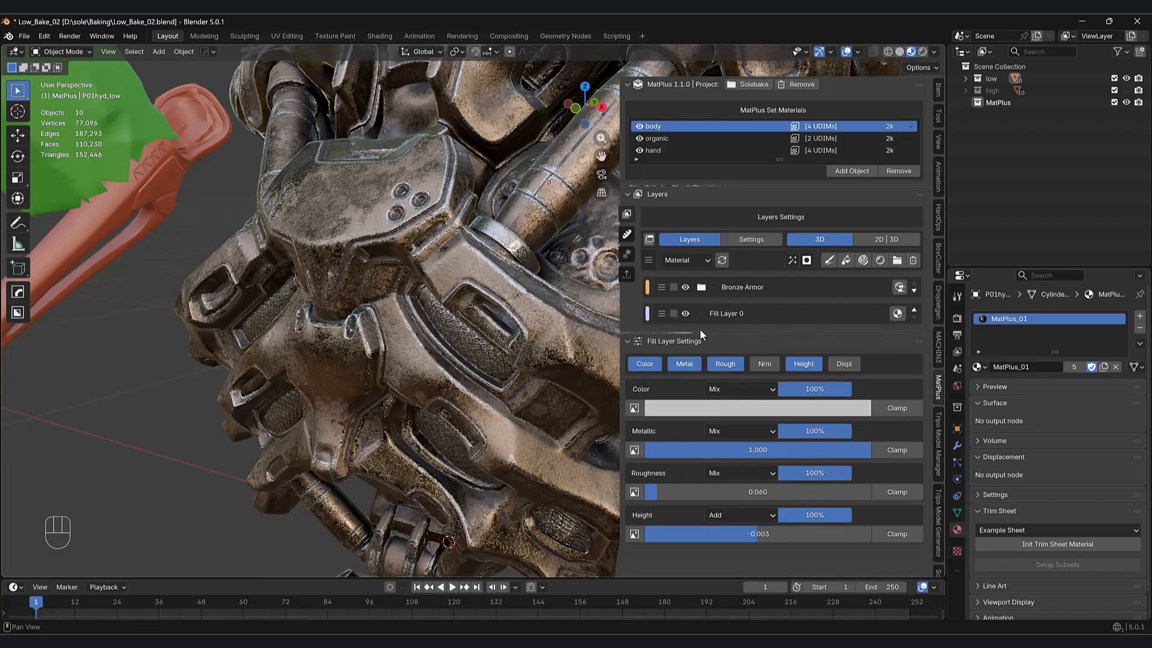
{"action": "left_click", "coordinate": [769, 289]}
{"action": "middle_click_drag", "start_coordinate": [721, 365], "coordinate": [831, 303], "text": "shift"}
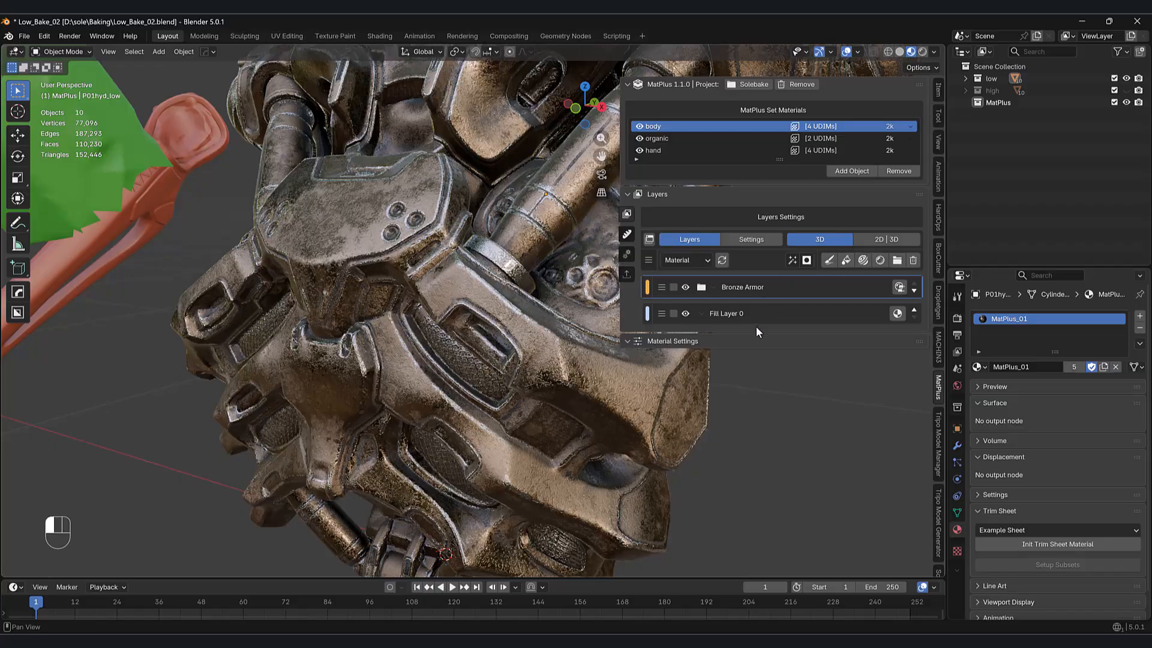
{"action": "middle_click_drag", "start_coordinate": [701, 393], "coordinate": [692, 414], "text": "shift"}
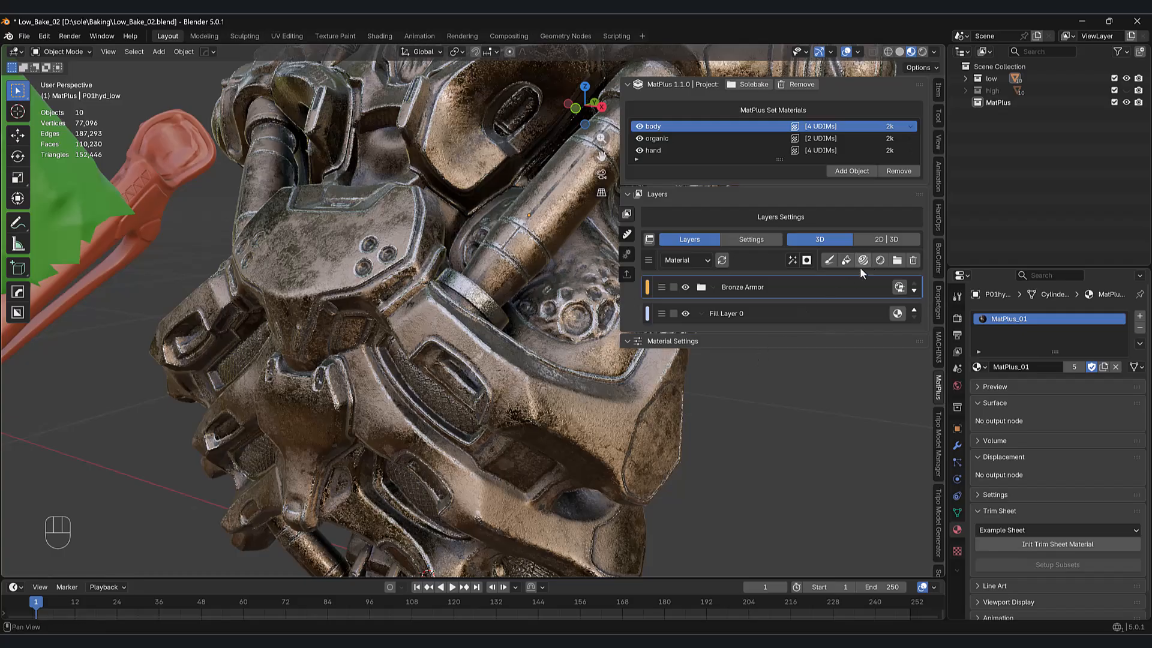
{"action": "middle_click_drag", "start_coordinate": [680, 422], "coordinate": [672, 436], "text": "shift"}
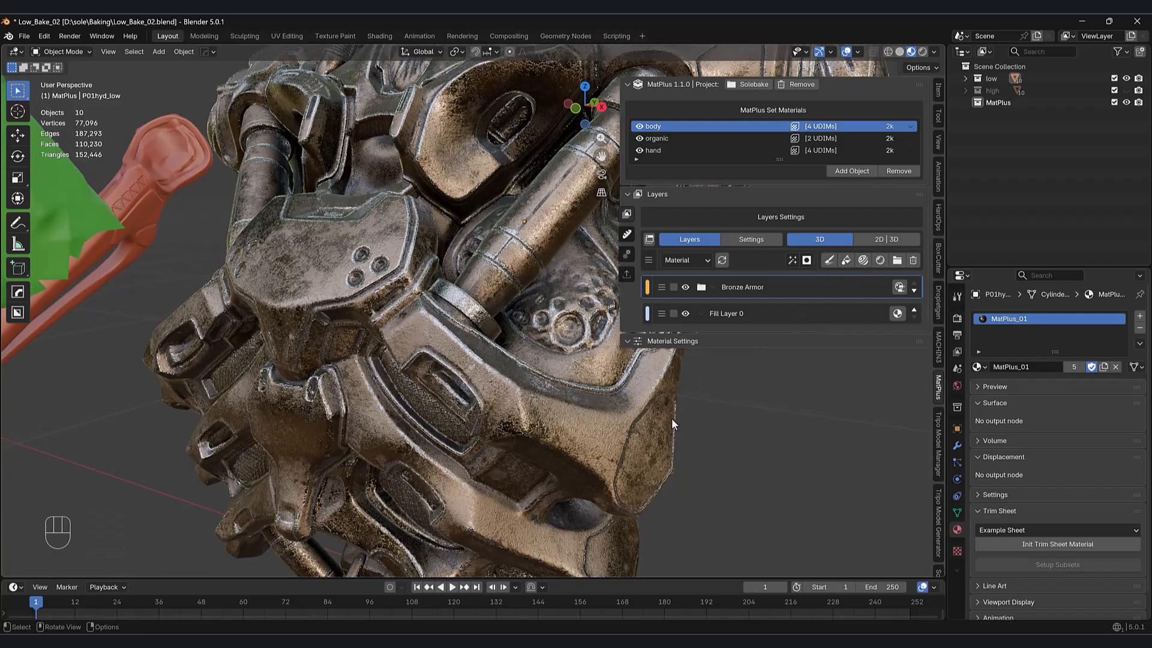
{"action": "middle_click_drag", "start_coordinate": [670, 418], "coordinate": [696, 396], "text": "shift"}
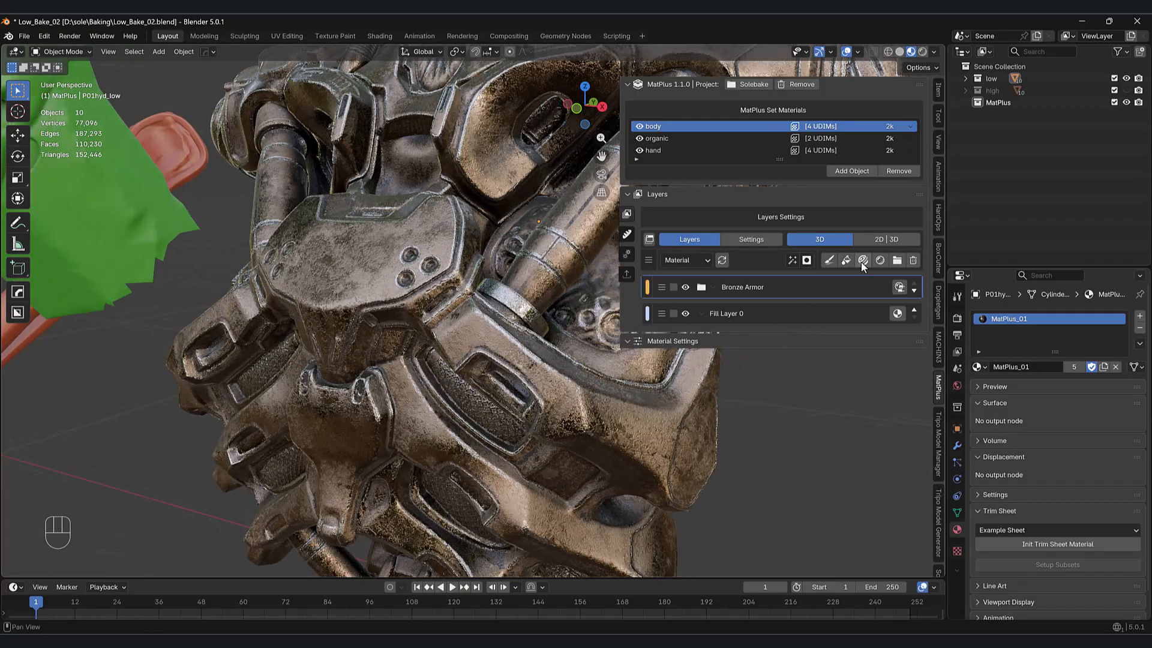
{"action": "middle_click_drag", "start_coordinate": [804, 360], "coordinate": [818, 337], "text": "shift"}
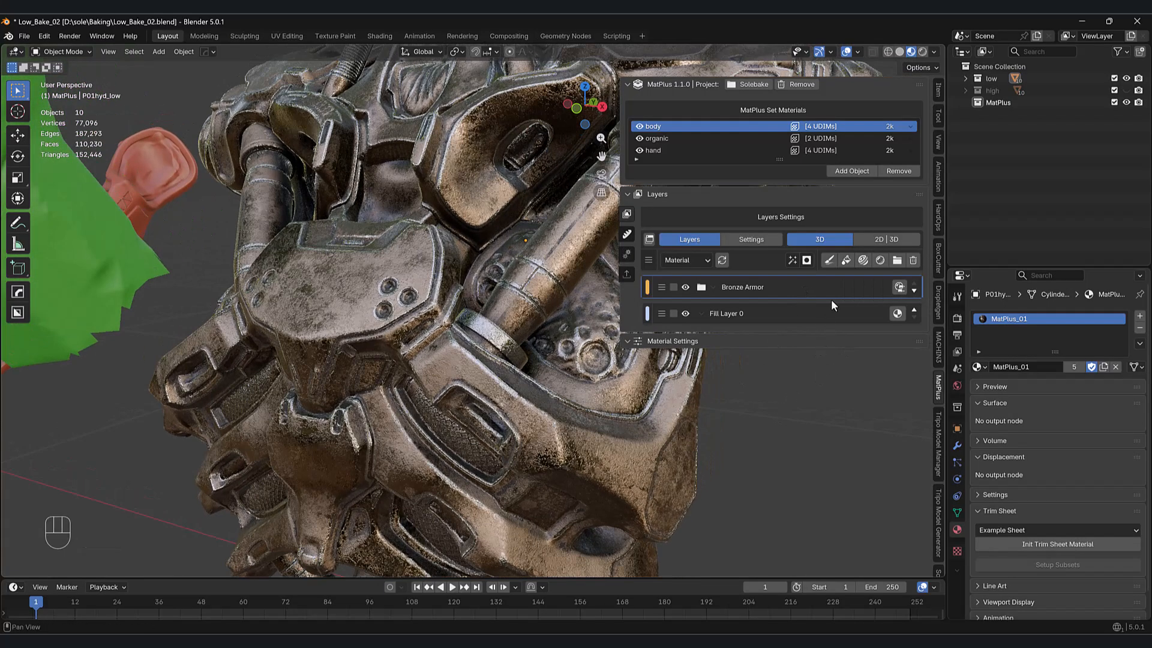
- Create a new layer group and nest the Bronze Armor group inside it
{"action": "left_click", "coordinate": [896, 261]}
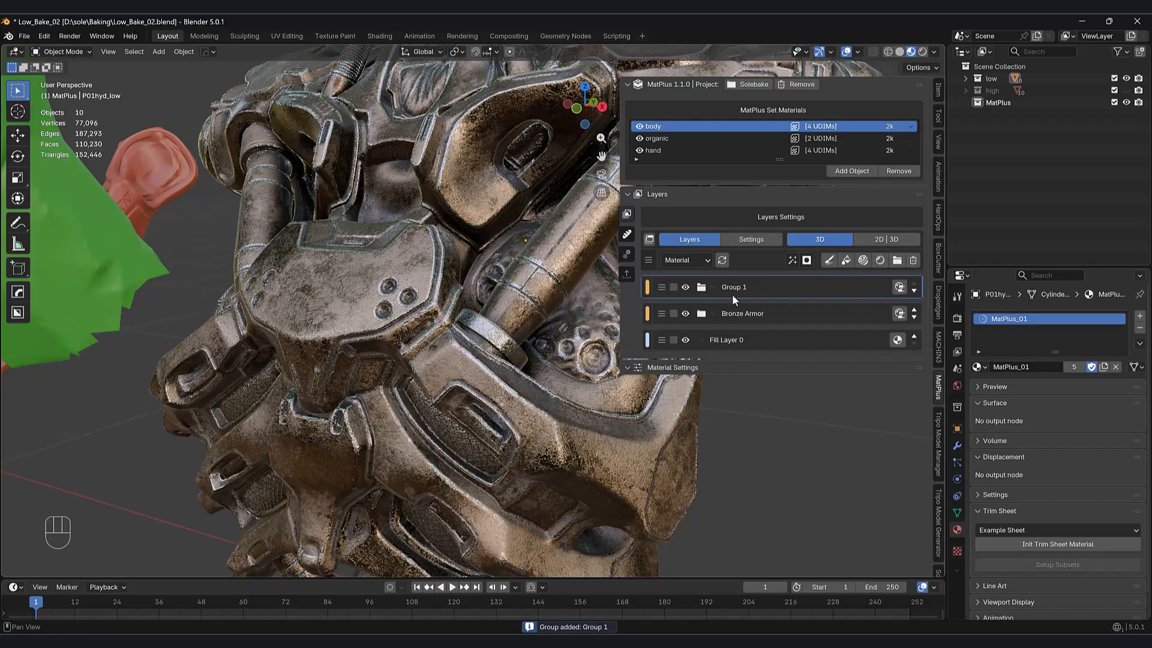
{"action": "left_click", "coordinate": [744, 319]}
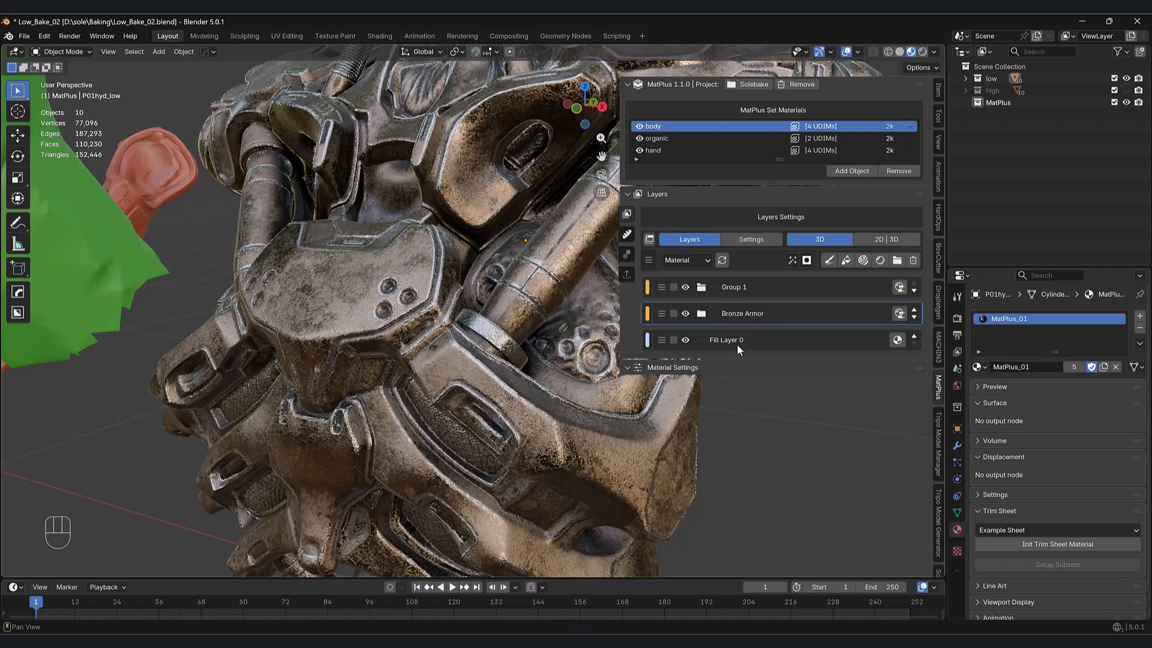
{"action": "left_click", "coordinate": [726, 340]}
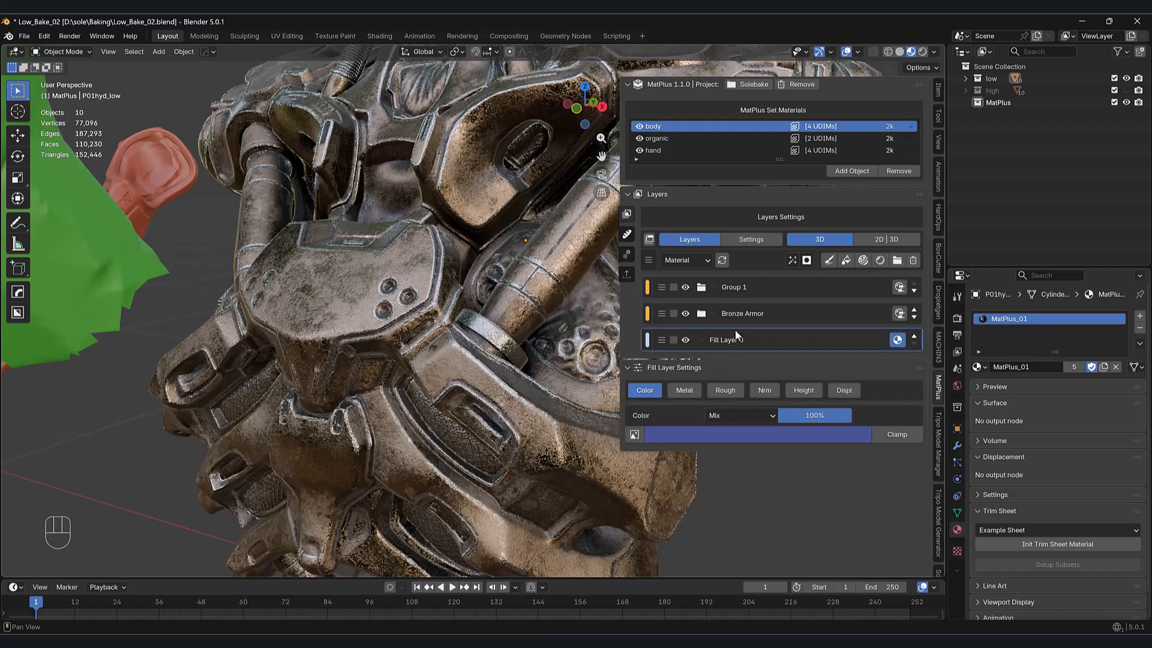
{"action": "left_click", "coordinate": [739, 313]}
{"action": "left_click", "coordinate": [738, 331]}
{"action": "left_click", "coordinate": [746, 315]}
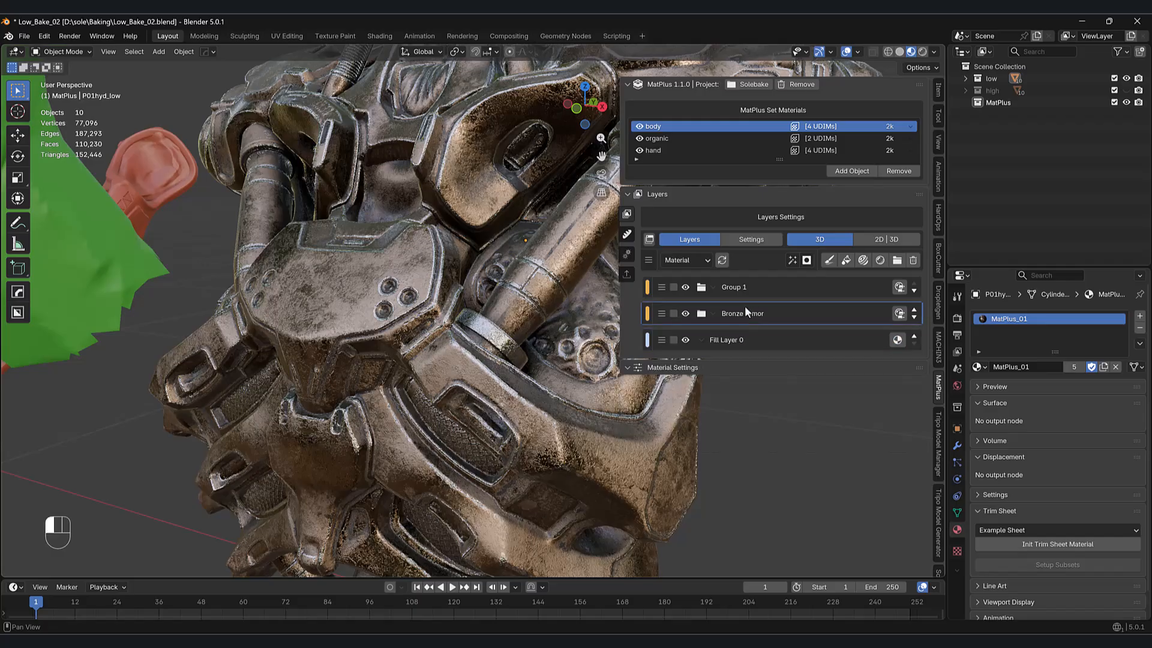
{"action": "left_click", "coordinate": [661, 314]}
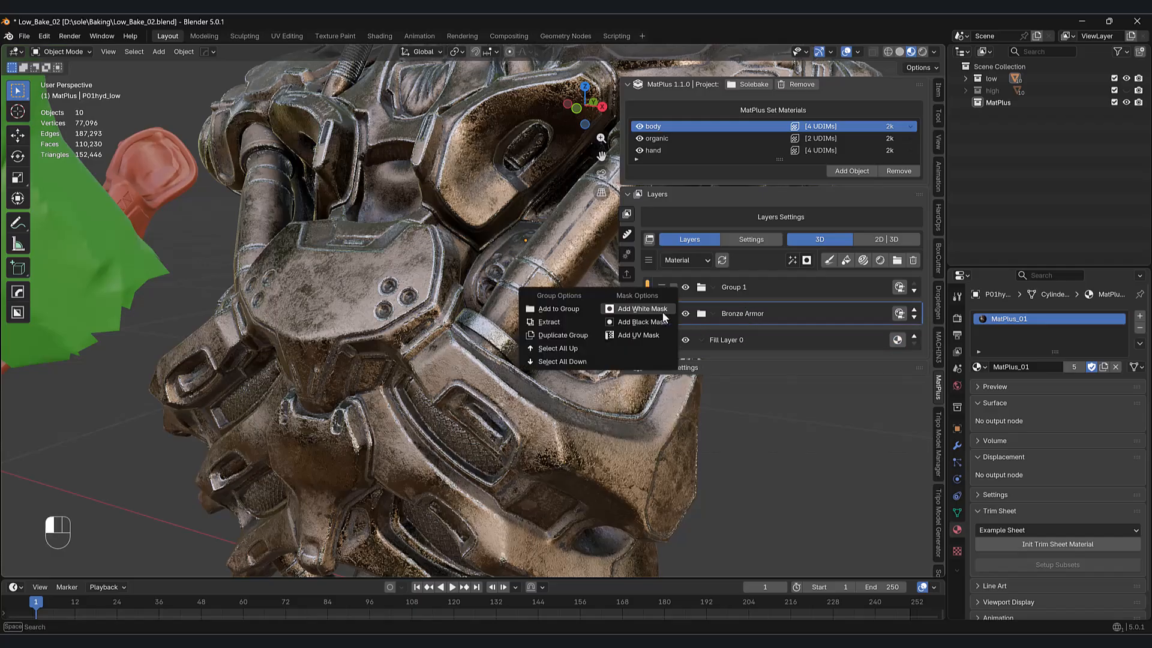
{"action": "left_click", "coordinate": [569, 312]}
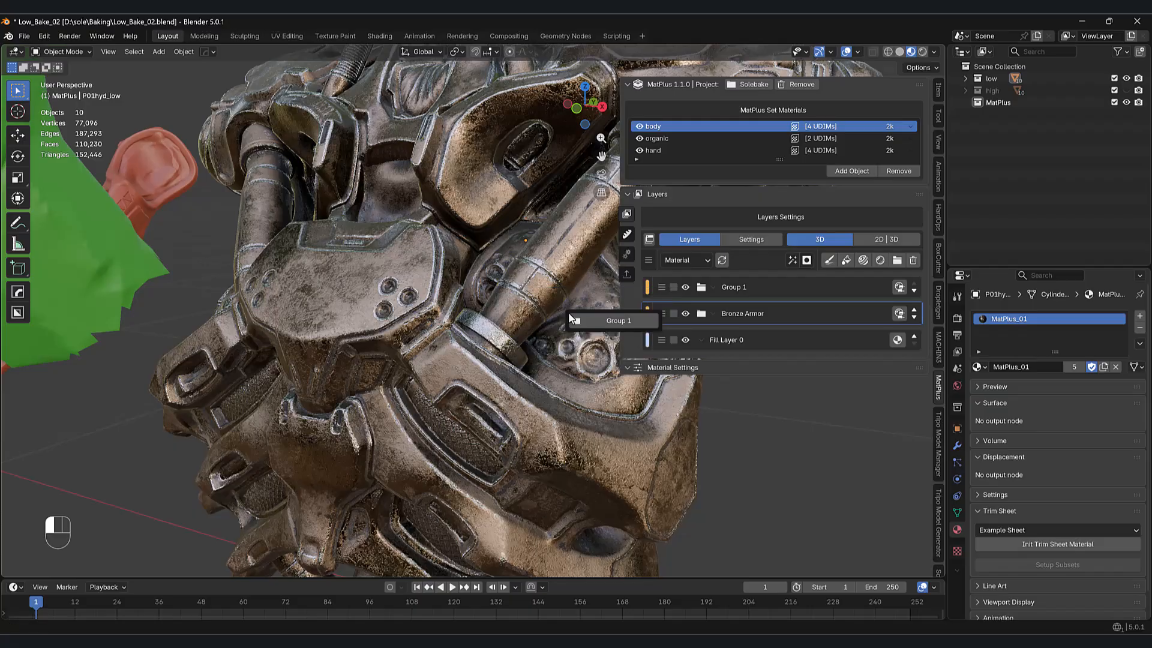
{"action": "left_click", "coordinate": [604, 318]}
- Delete the group containing Bronze Armor and add a white mask to Fill Layer 0
{"action": "left_click", "coordinate": [815, 290]}
{"action": "left_click", "coordinate": [912, 261]}
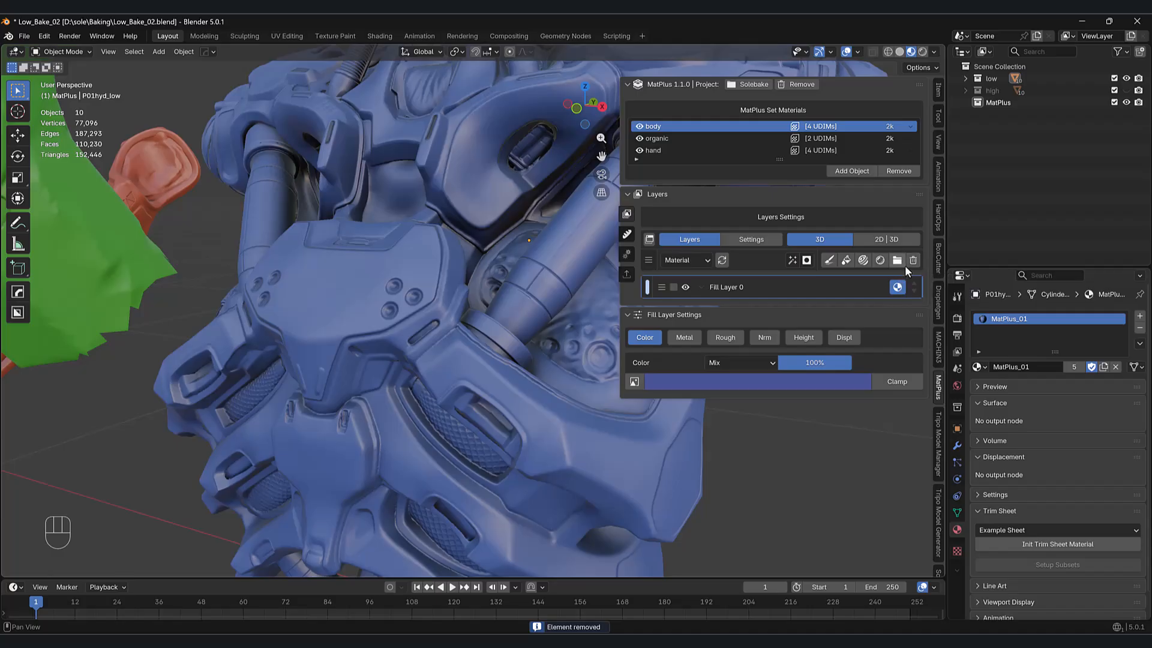
{"action": "left_click", "coordinate": [806, 260]}
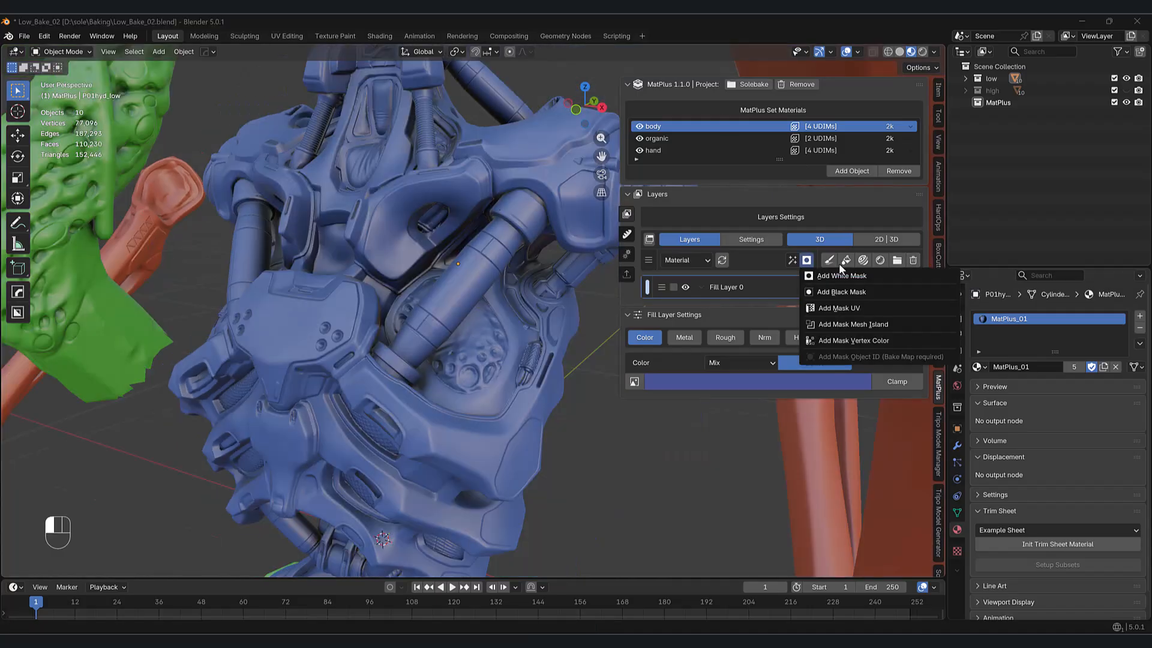
{"action": "left_click", "coordinate": [841, 274]}
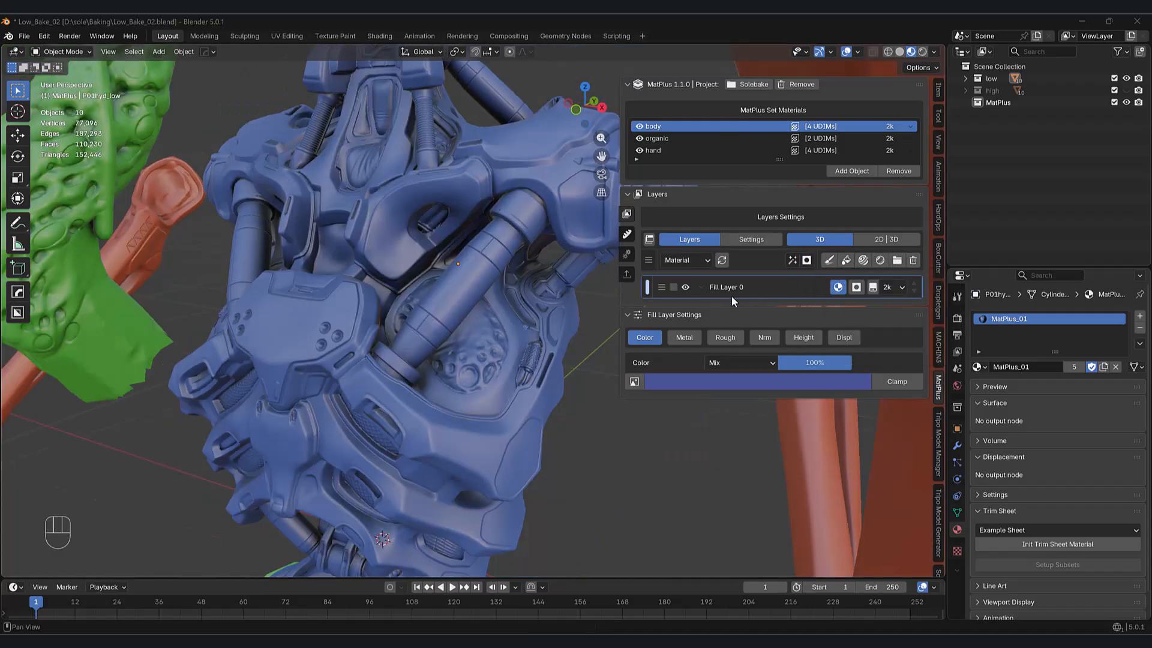
{"action": "middle_click_drag", "start_coordinate": [530, 433], "coordinate": [556, 467]}
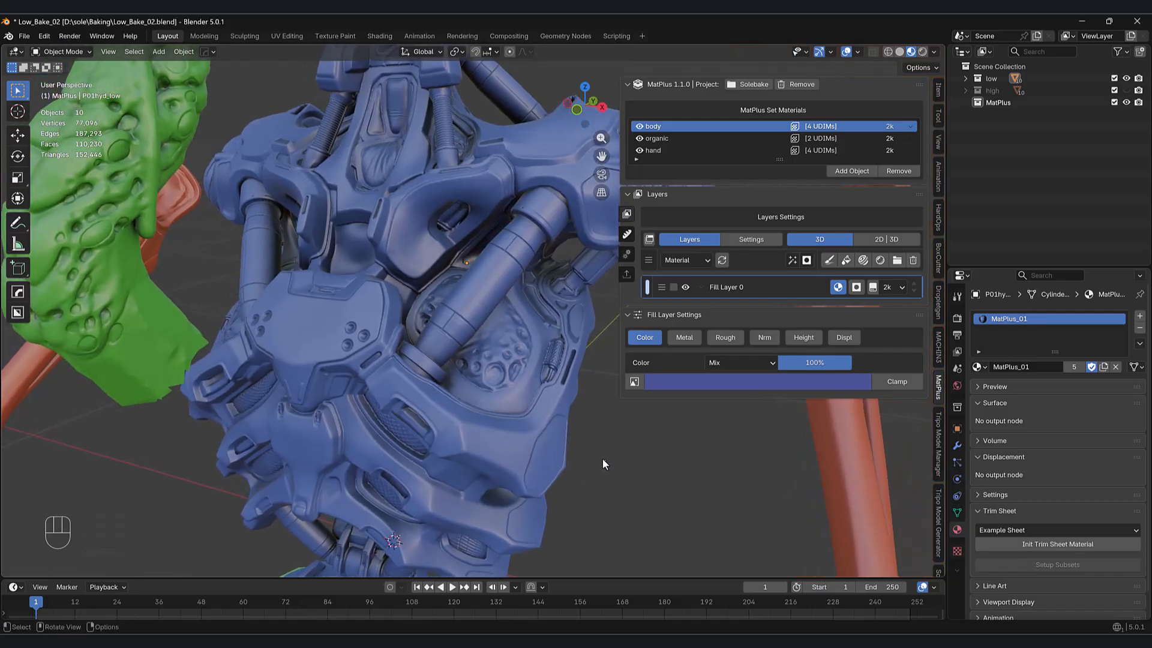
{"action": "middle_click_drag", "start_coordinate": [601, 437], "coordinate": [601, 438], "text": "shift"}
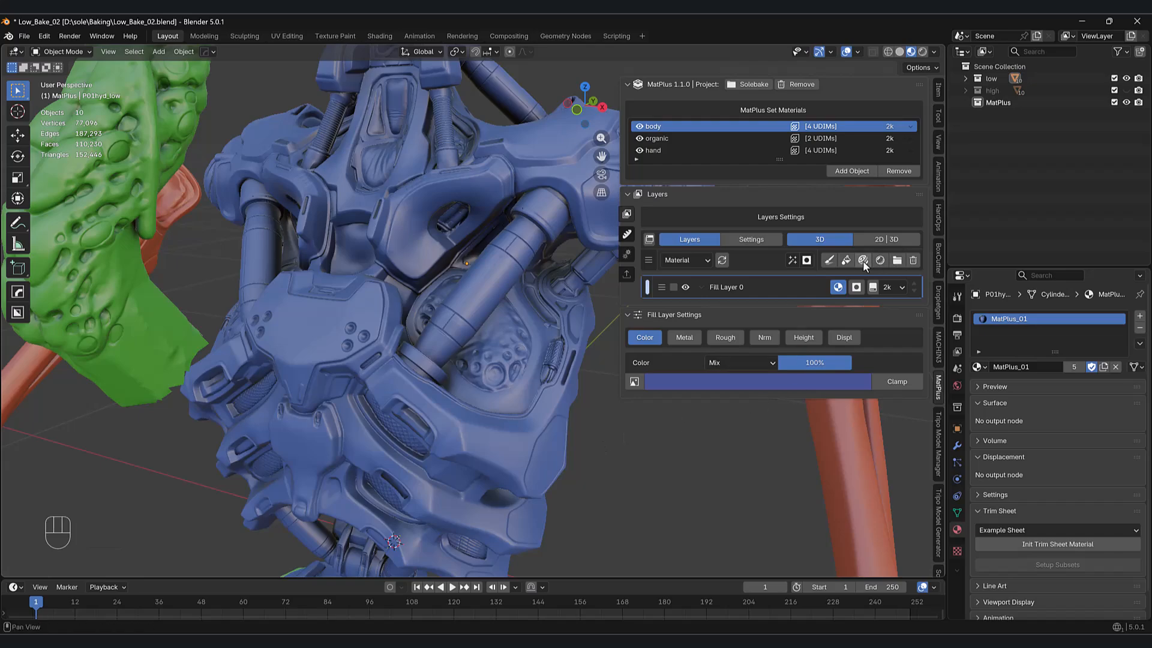
{"action": "left_click", "coordinate": [807, 260]}
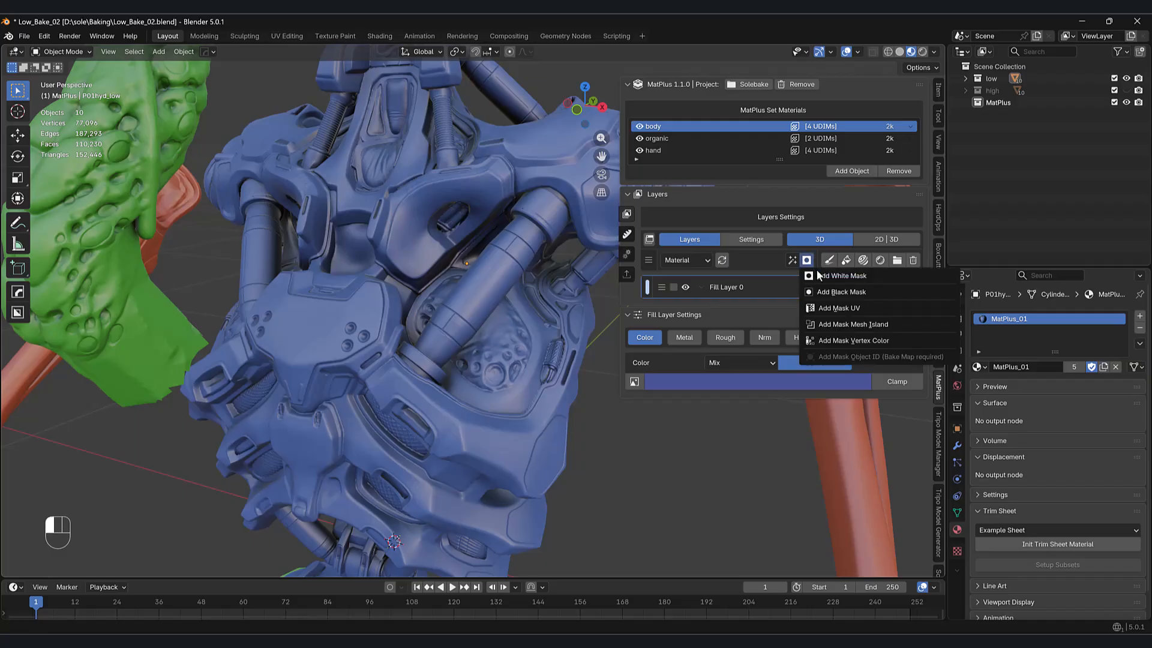
{"action": "left_click", "coordinate": [807, 261]}
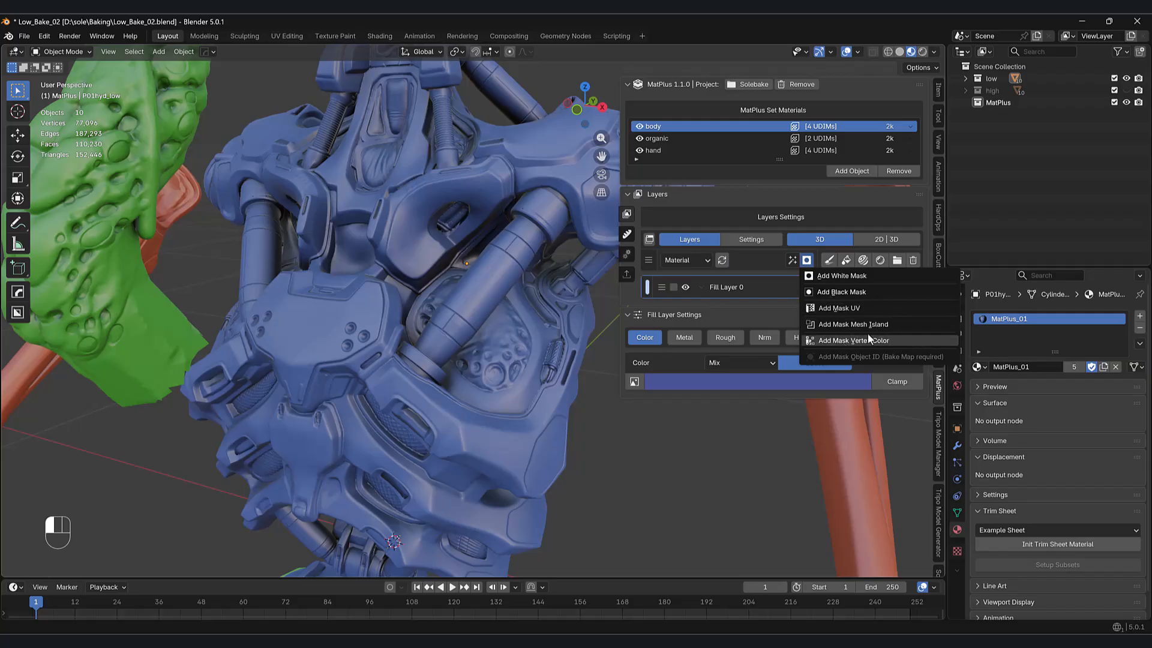
{"action": "left_click", "coordinate": [807, 262]}
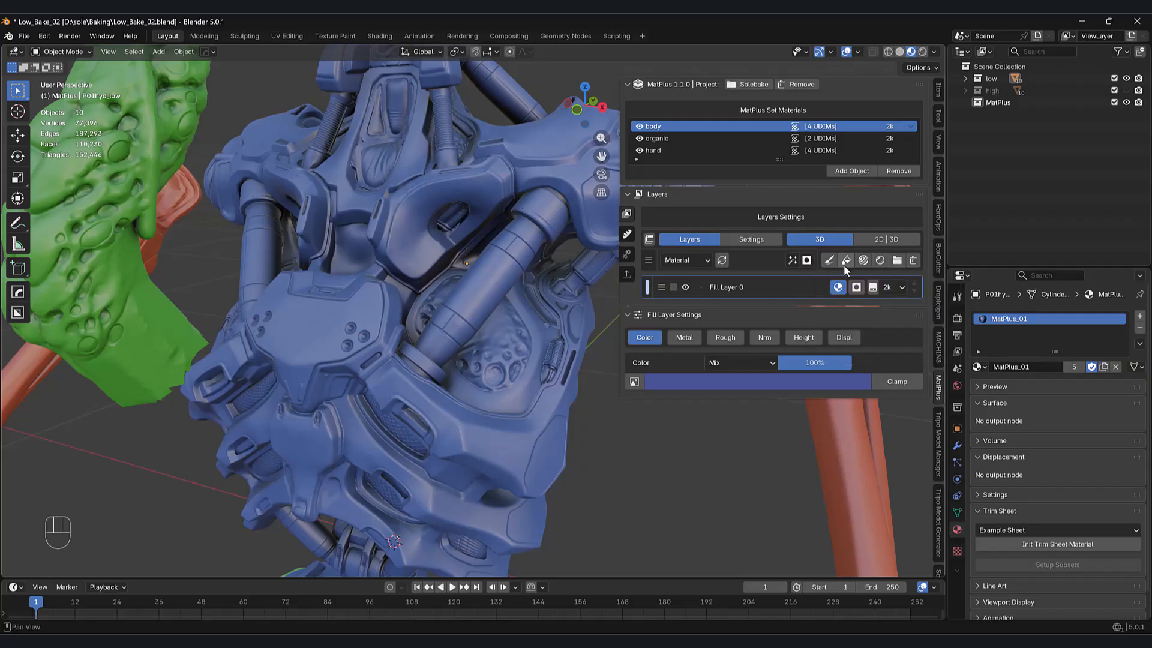
- Add a fill layer above Fill Layer 0 and set its colour to a muted orange-brown
{"action": "left_click", "coordinate": [844, 260]}
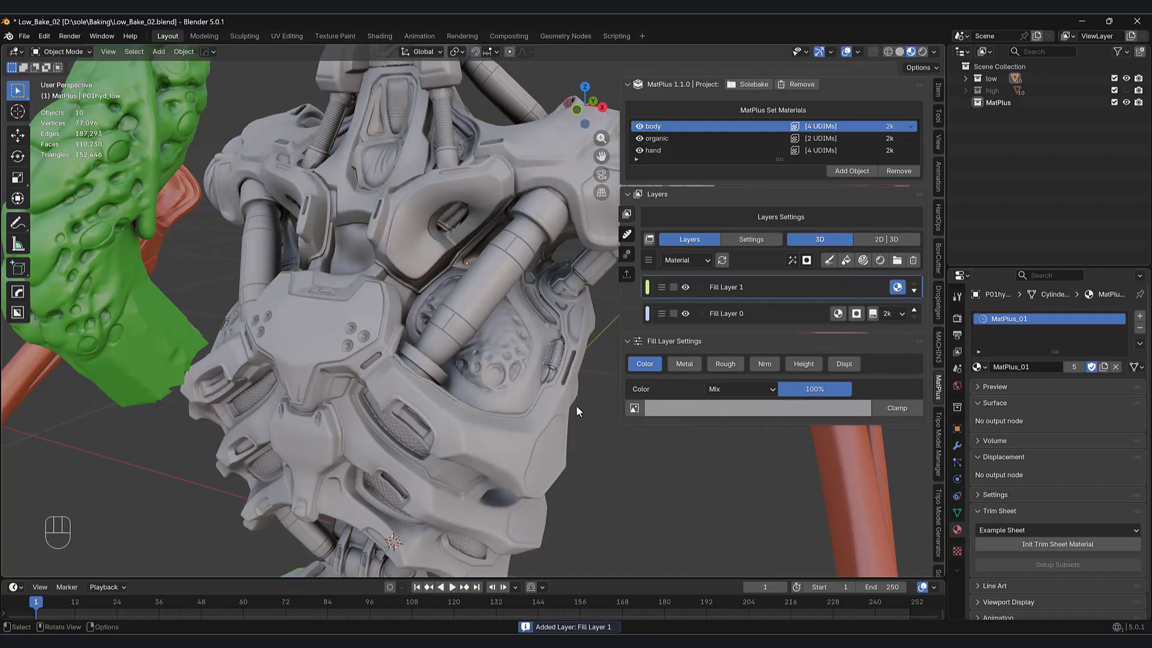
{"action": "left_click", "coordinate": [668, 408]}
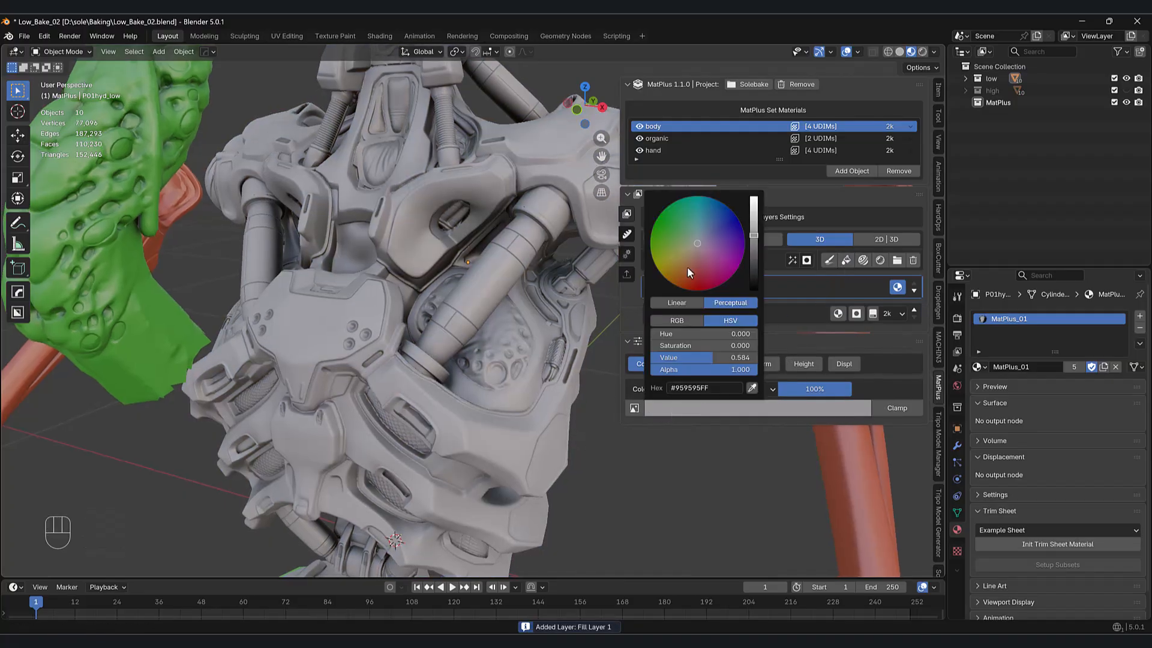
{"action": "left_click", "coordinate": [687, 266]}
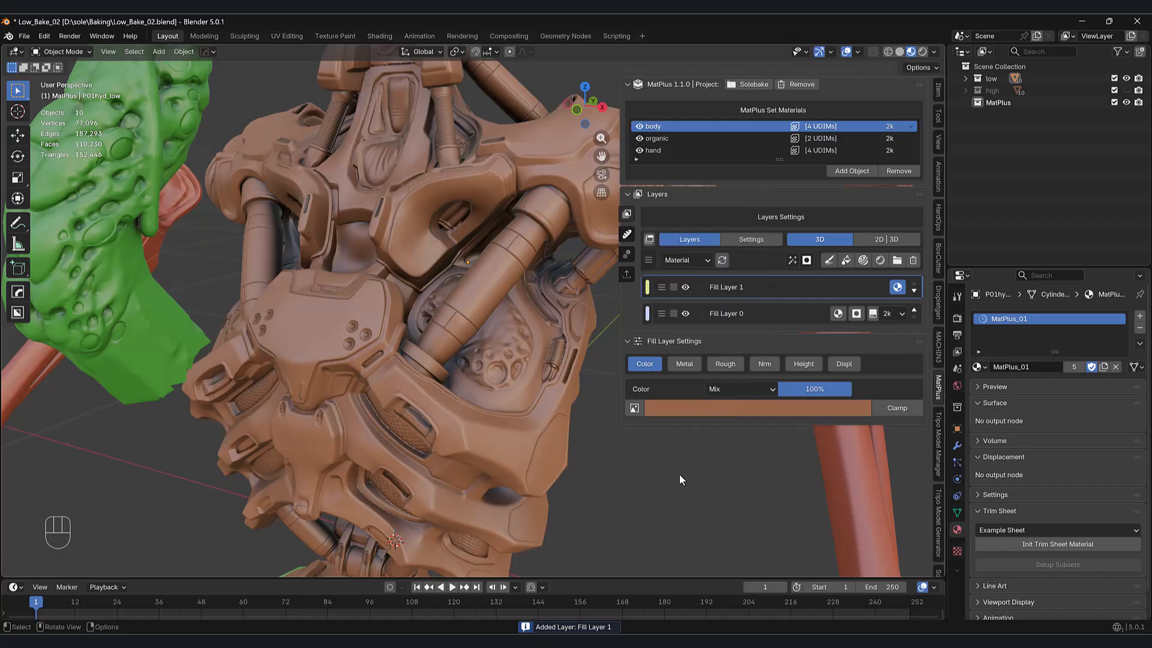
{"action": "middle_click_drag", "start_coordinate": [638, 477], "coordinate": [643, 467], "text": "shift"}
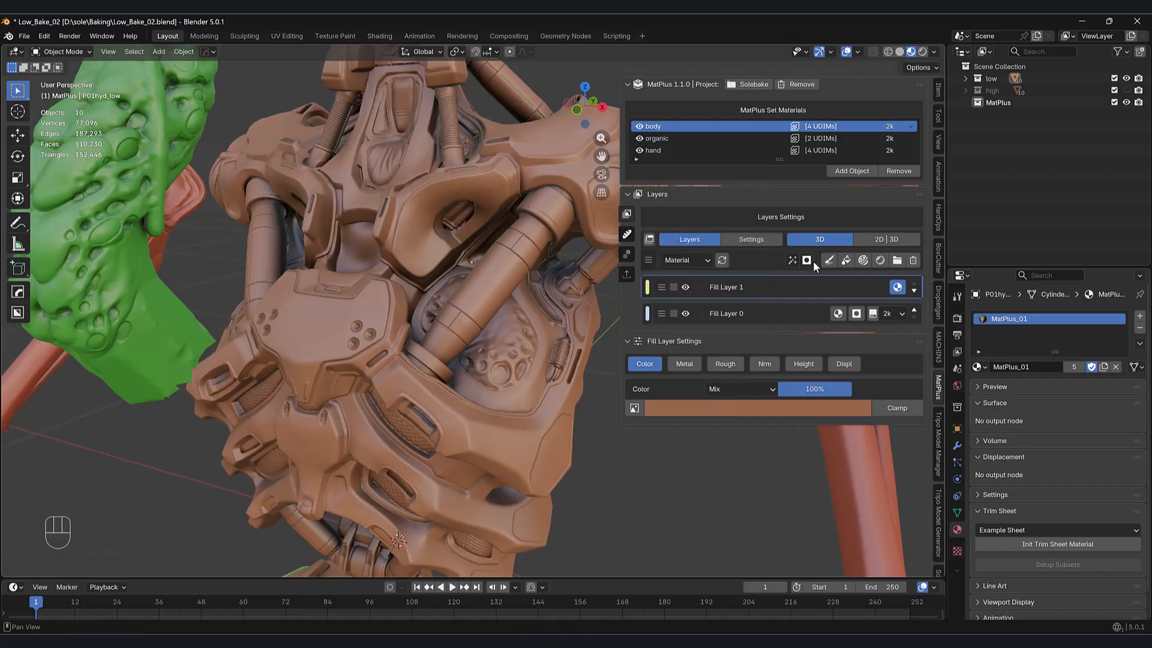
- Add a vertex colour mask to Fill Layer 1 and pick the armour plates' light cyan vertex colour for it
{"action": "left_click", "coordinate": [806, 260]}
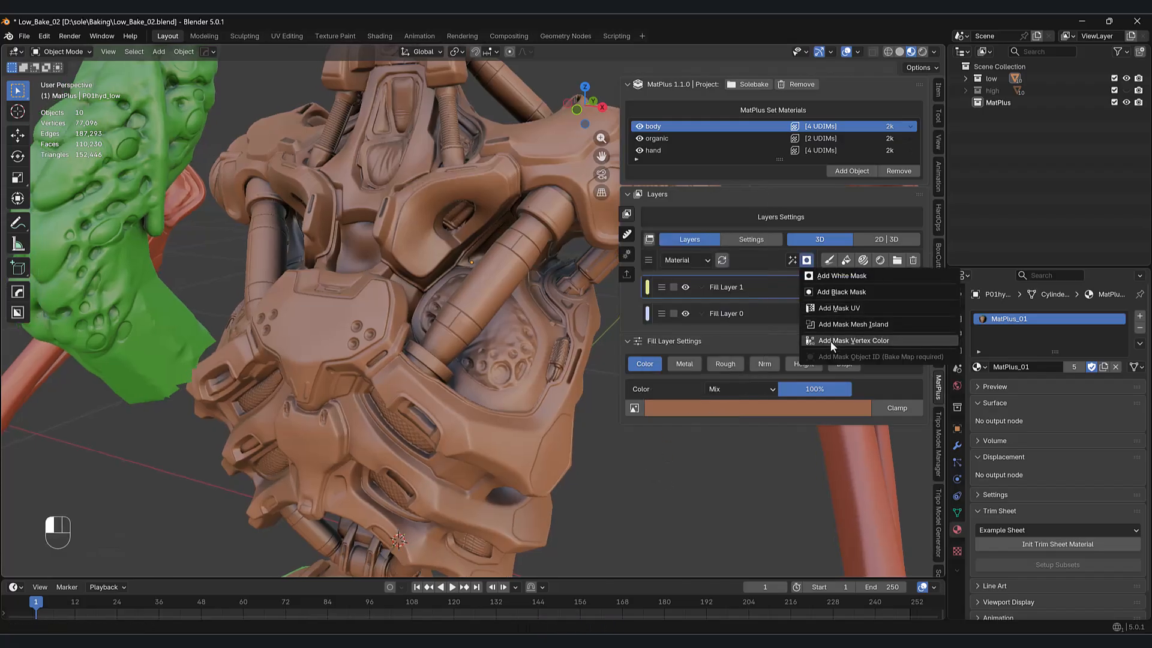
{"action": "left_click", "coordinate": [880, 340]}
{"action": "middle_click_drag", "start_coordinate": [832, 475], "coordinate": [799, 461], "text": "shift"}
{"action": "middle_click_drag", "start_coordinate": [798, 461], "coordinate": [701, 380]}
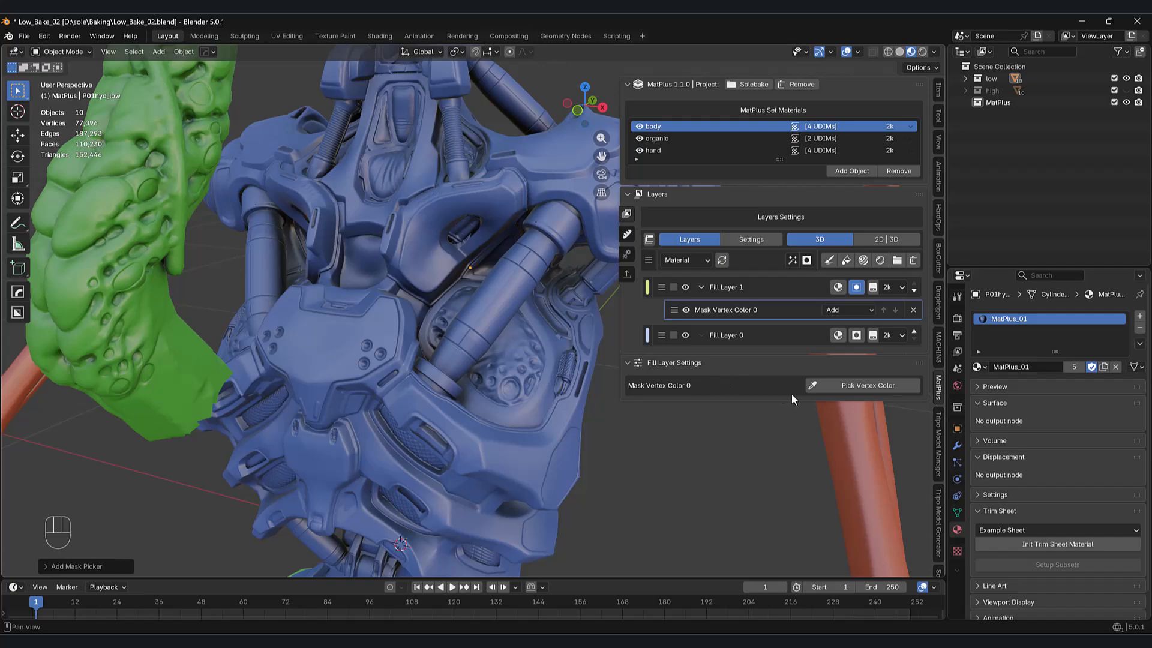
{"action": "left_click", "coordinate": [864, 387]}
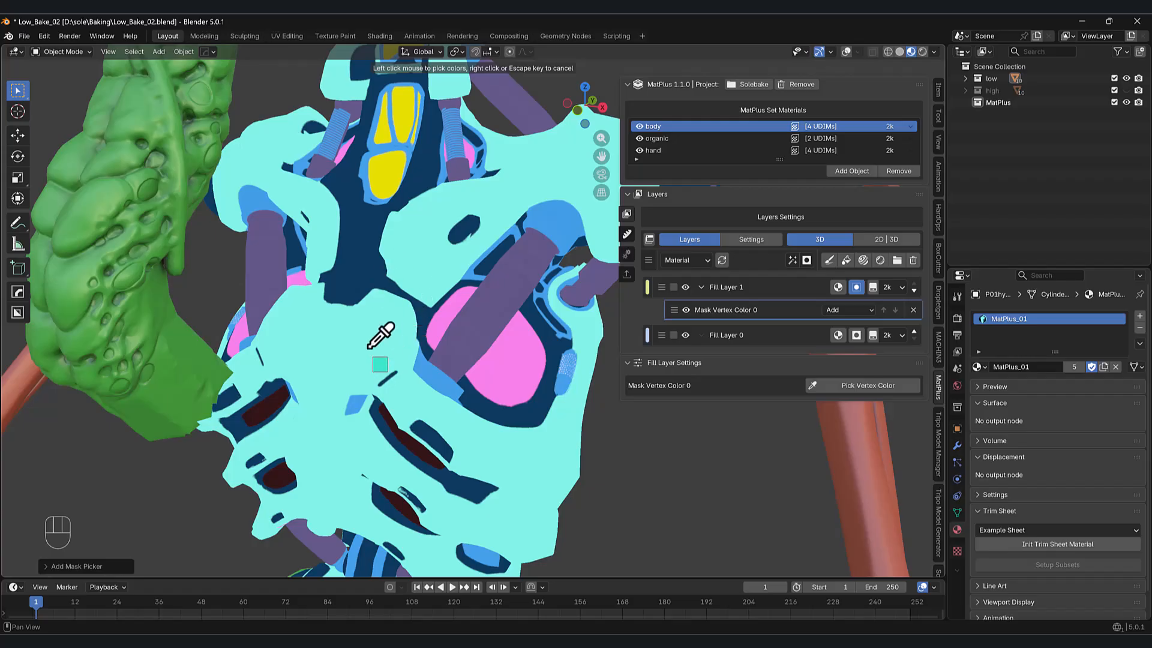
{"action": "left_click", "coordinate": [378, 362]}
{"action": "mouse_move", "coordinate": [609, 513]}
{"action": "middle_mouse_down"}
{"action": "mouse_move", "coordinate": [593, 510]}
{"action": "mouse_move", "coordinate": [613, 496]}
{"action": "mouse_move", "coordinate": [596, 494]}
{"action": "middle_mouse_up"}
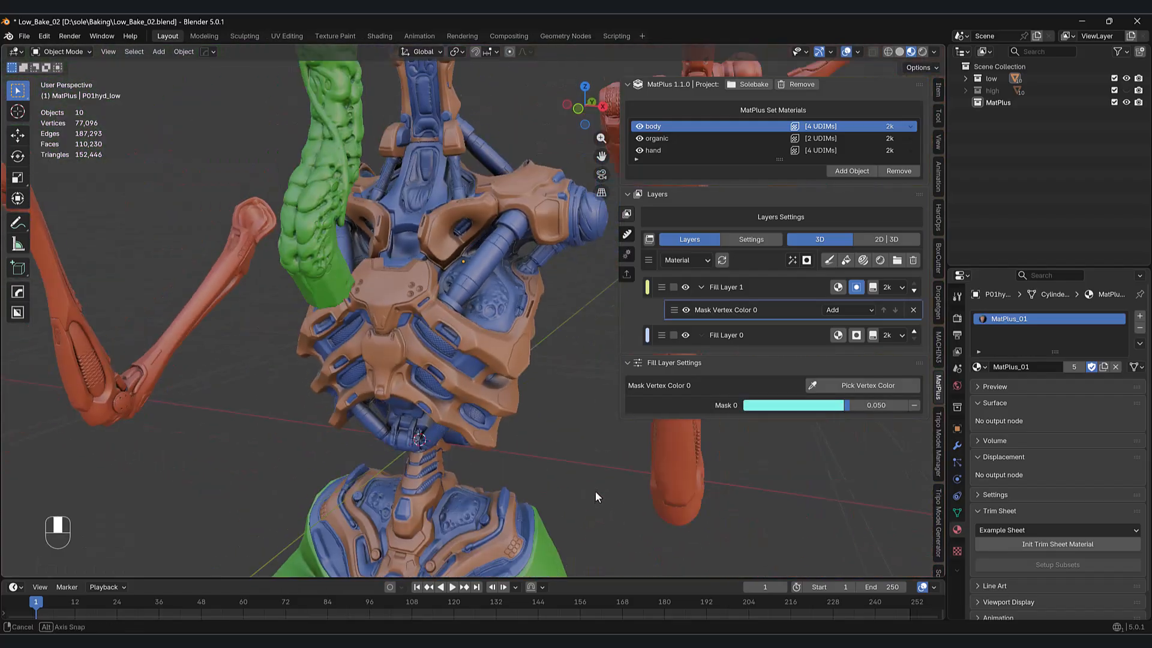
{"action": "scroll", "coordinate": [594, 498], "scroll_direction": "up", "scroll_amount": 3}
- Change Fill Layer 1's colour to green #2C9573FF
{"action": "left_click", "coordinate": [752, 291]}
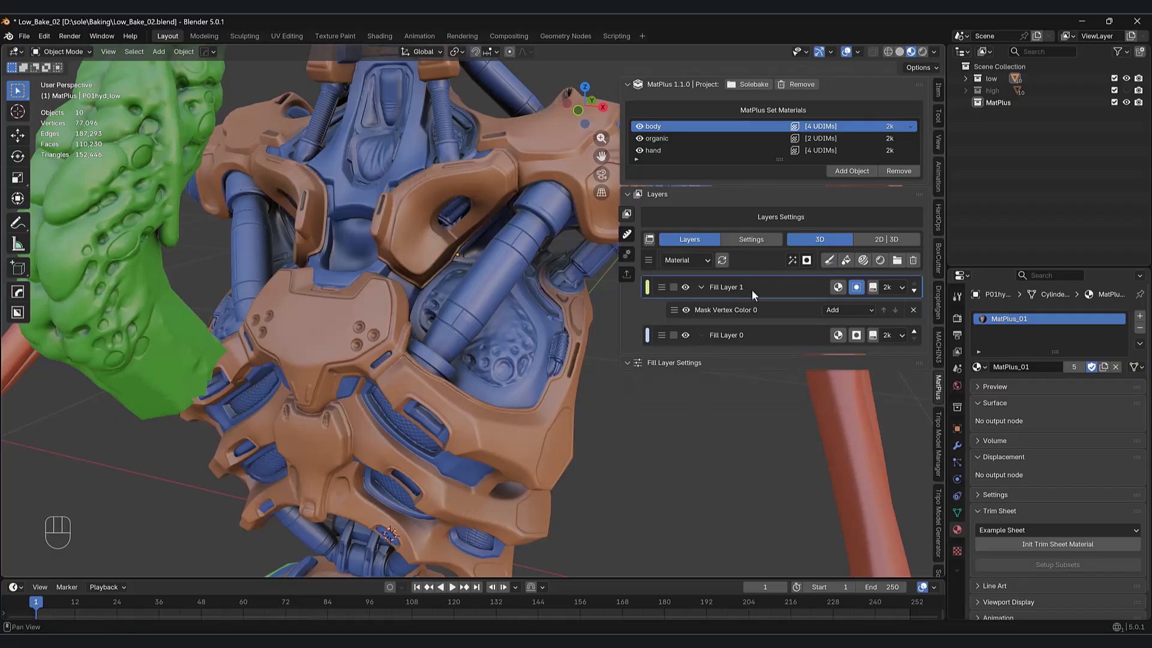
{"action": "left_click", "coordinate": [787, 307]}
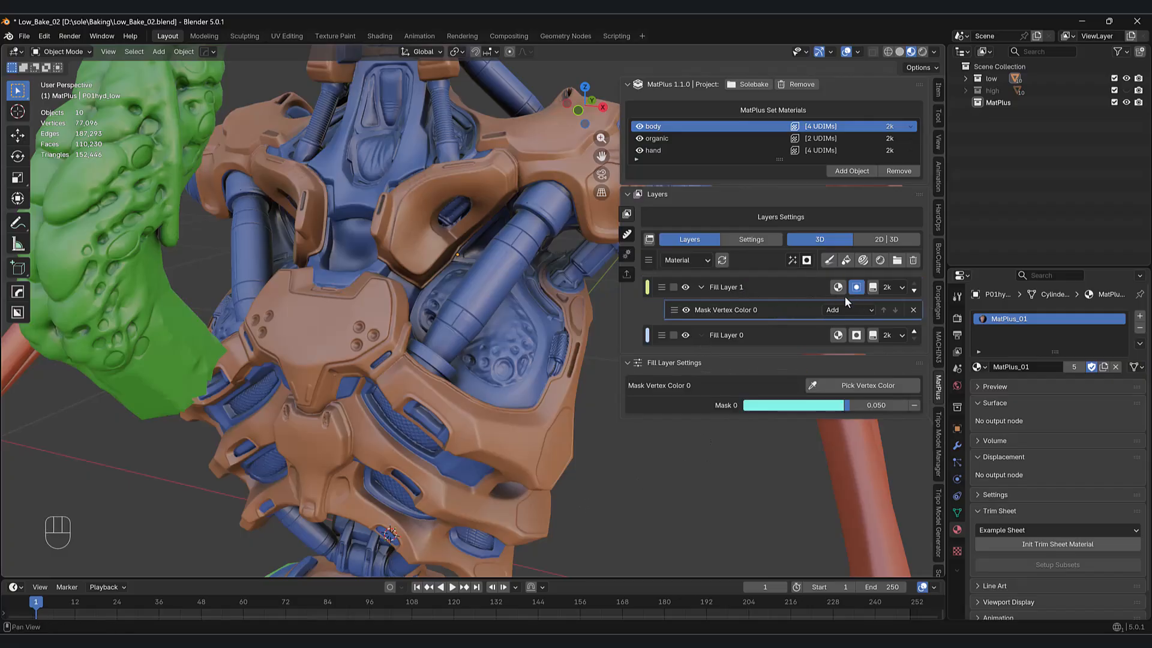
{"action": "left_click", "coordinate": [729, 290]}
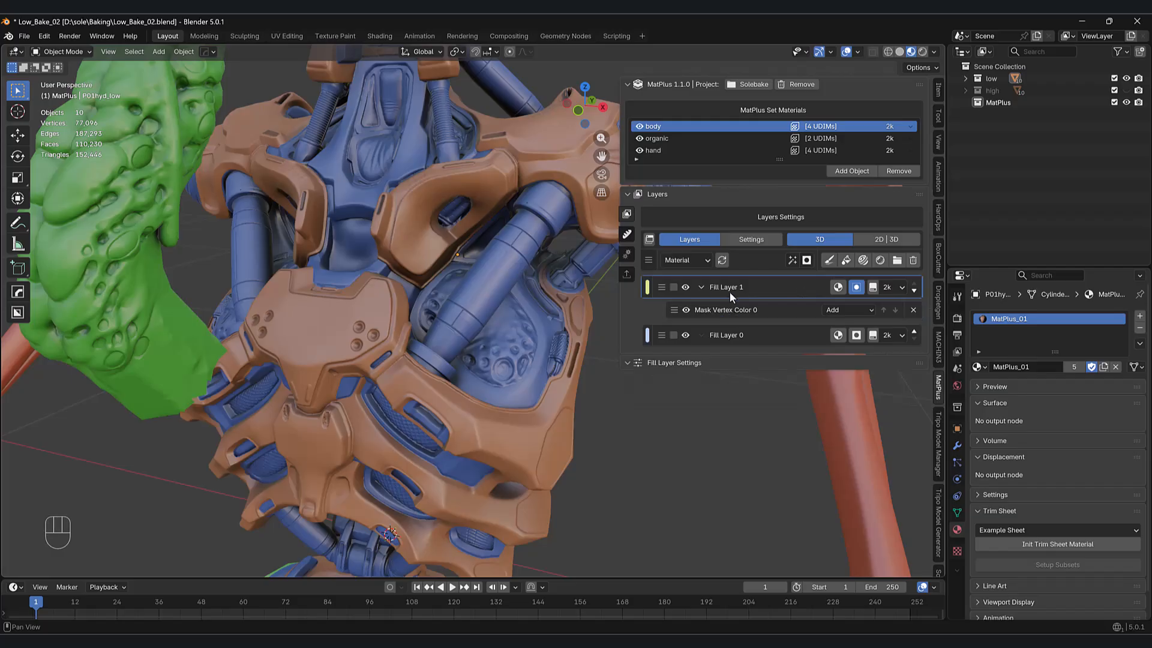
{"action": "left_click", "coordinate": [836, 288]}
{"action": "left_click", "coordinate": [747, 414]}
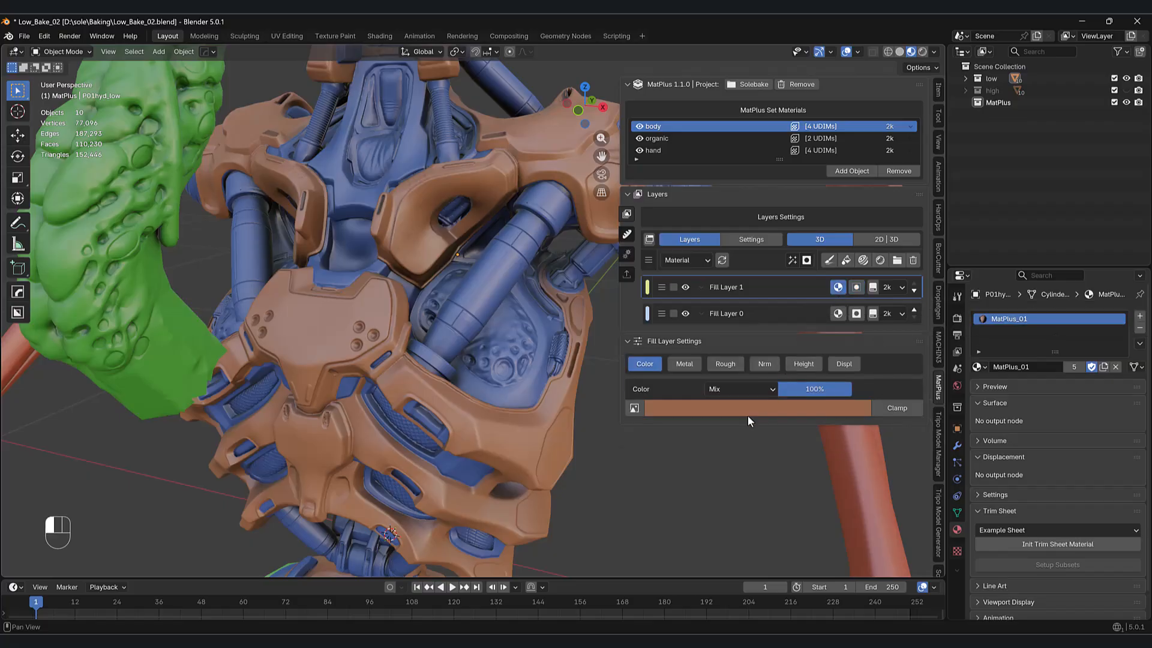
{"action": "mouse_move", "coordinate": [721, 283]}
{"action": "left_mouse_down"}
{"action": "mouse_move", "coordinate": [712, 211]}
{"action": "mouse_move", "coordinate": [661, 255]}
{"action": "mouse_move", "coordinate": [684, 277]}
{"action": "mouse_move", "coordinate": [727, 269]}
{"action": "mouse_move", "coordinate": [703, 256]}
{"action": "mouse_move", "coordinate": [700, 221]}
{"action": "mouse_move", "coordinate": [686, 212]}
{"action": "left_mouse_up"}
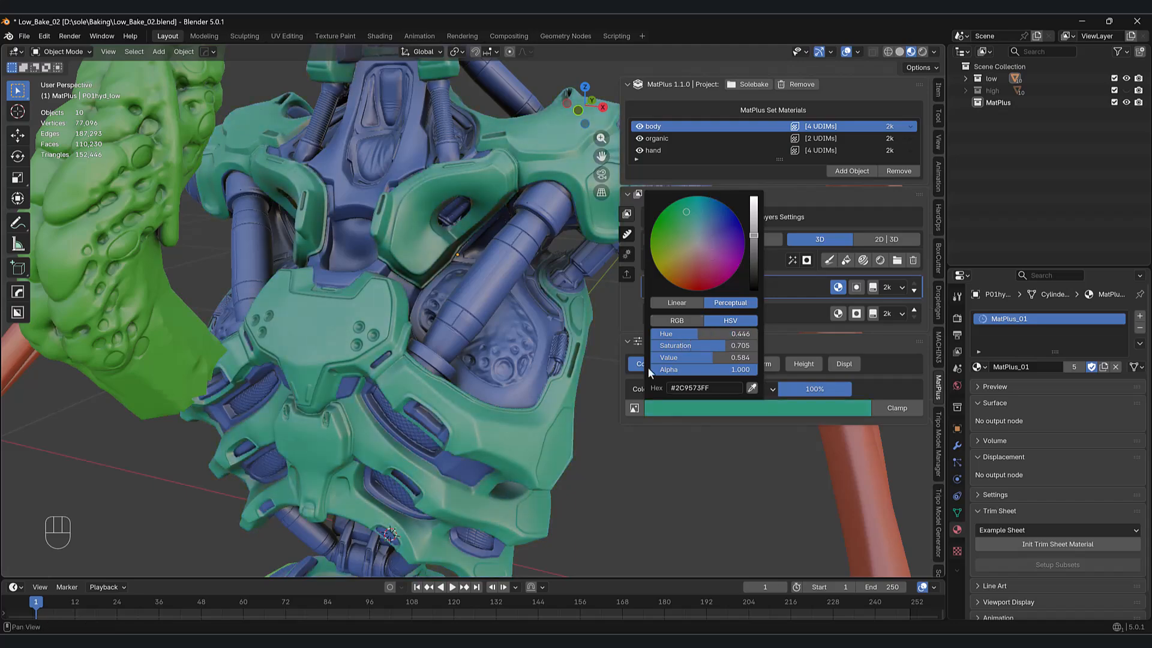
{"action": "middle_click_drag", "start_coordinate": [662, 490], "coordinate": [642, 498], "text": "shift"}
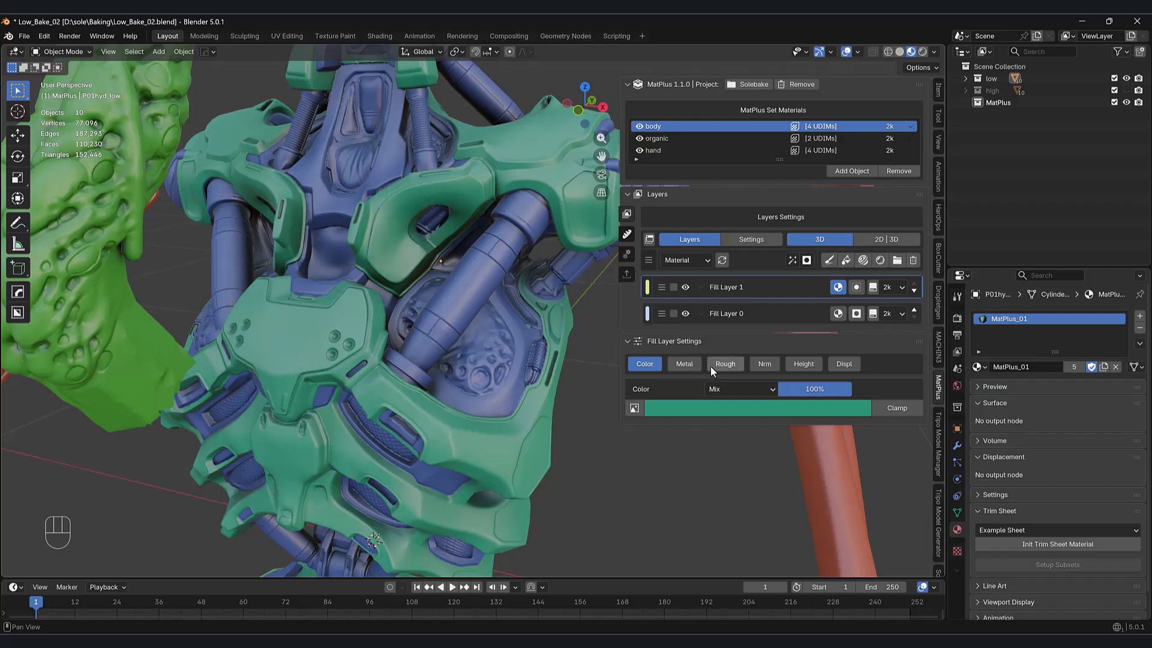
{"action": "middle_click_drag", "start_coordinate": [642, 459], "coordinate": [674, 460], "text": "shift"}
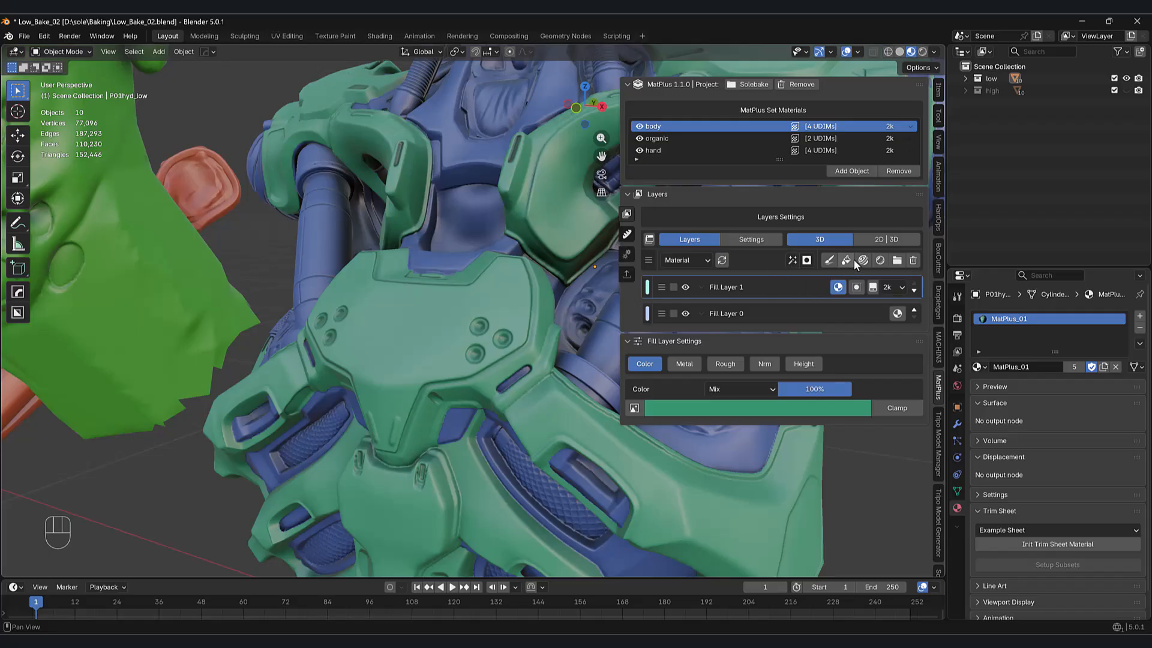
- Add a fill layer above Fill Layer 1 and give it a black mask
{"action": "left_click", "coordinate": [850, 260]}
{"action": "mouse_move", "coordinate": [493, 351]}
{"action": "middle_mouse_down", "text": "shift"}
{"action": "mouse_move", "coordinate": [511, 355]}
{"action": "mouse_move", "coordinate": [507, 334]}
{"action": "middle_mouse_up", "text": "shift"}
{"action": "left_click", "coordinate": [806, 259]}
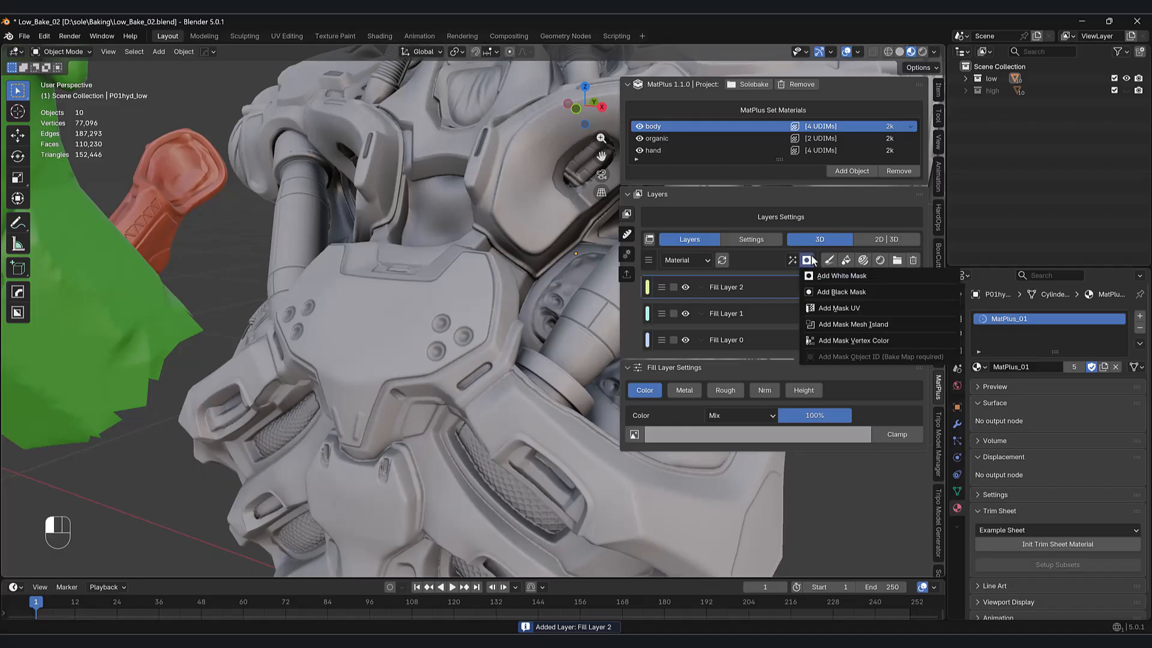
{"action": "left_click", "coordinate": [823, 291]}
{"action": "middle_click_drag", "start_coordinate": [566, 380], "coordinate": [769, 300]}
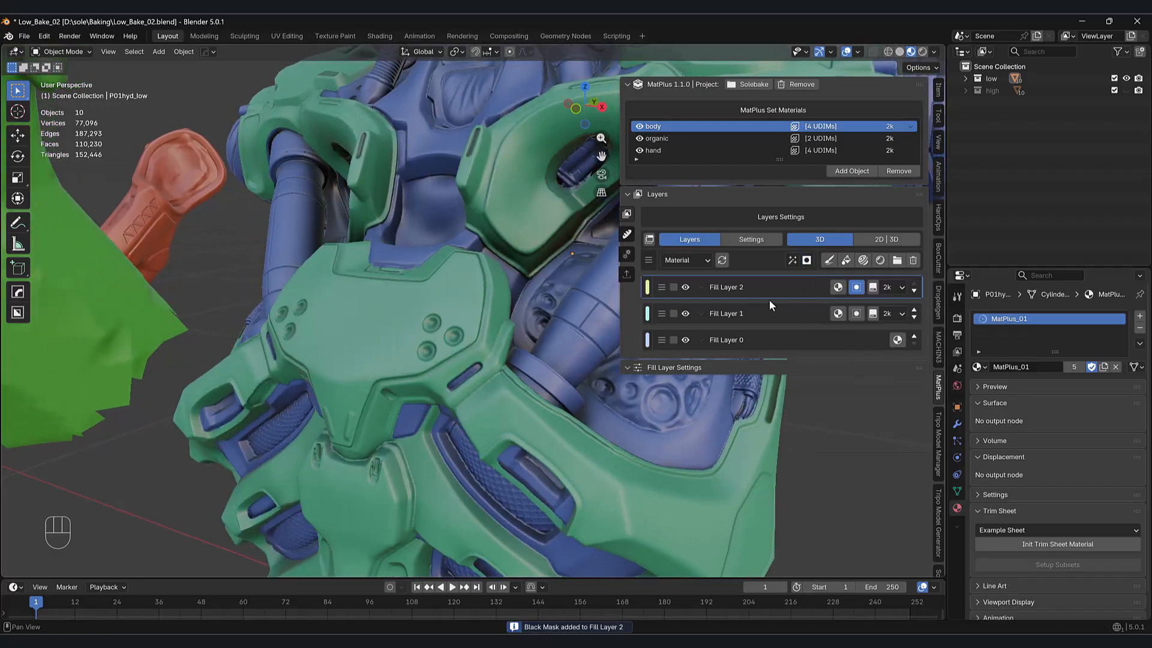
- Add a mask generator to Fill Layer 2 and assign the Hexagons pattern from the generators library
{"action": "left_click", "coordinate": [792, 260]}
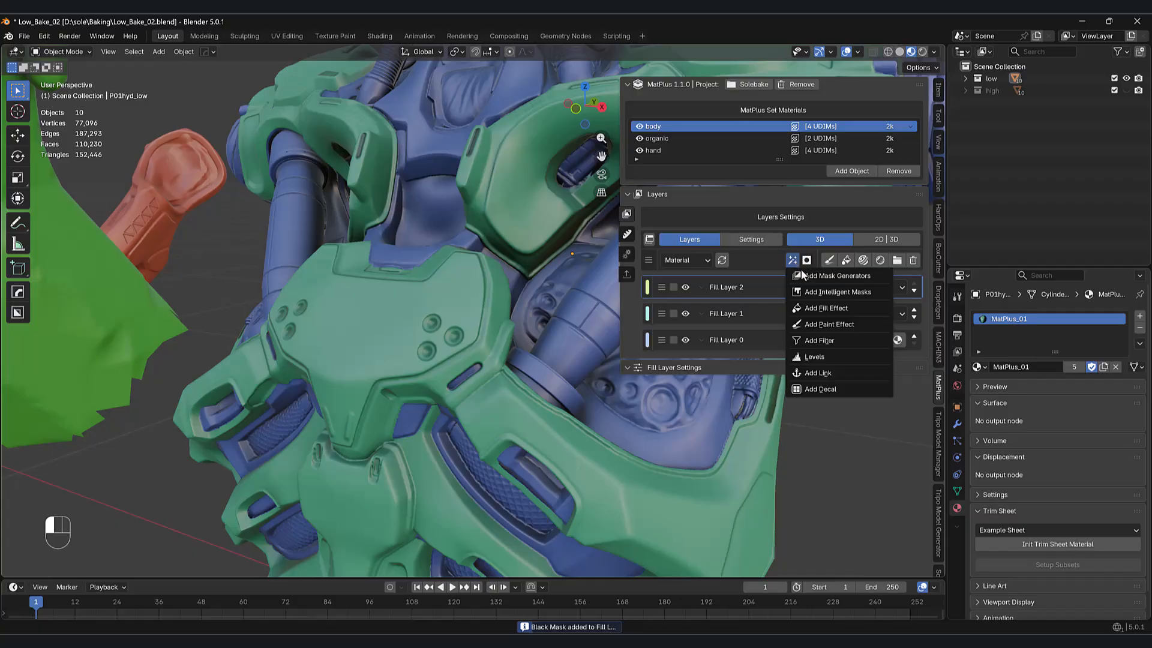
{"action": "left_click", "coordinate": [806, 269]}
{"action": "left_click", "coordinate": [792, 261]}
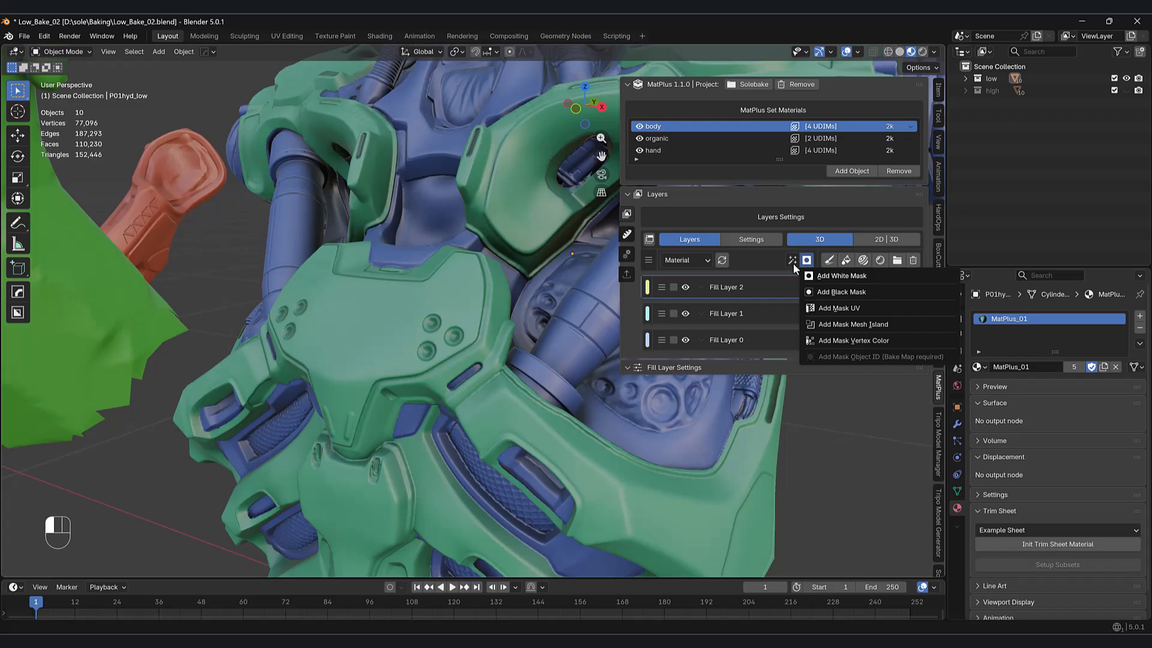
{"action": "left_click", "coordinate": [790, 260]}
{"action": "left_click", "coordinate": [810, 276]}
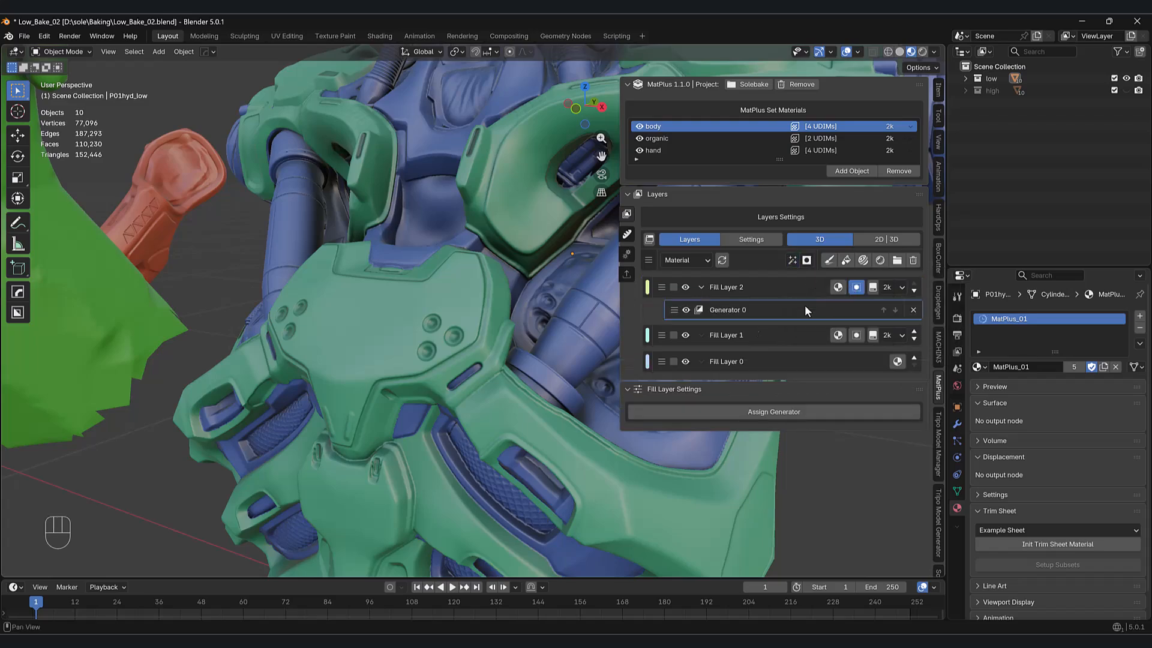
{"action": "left_click", "coordinate": [754, 413]}
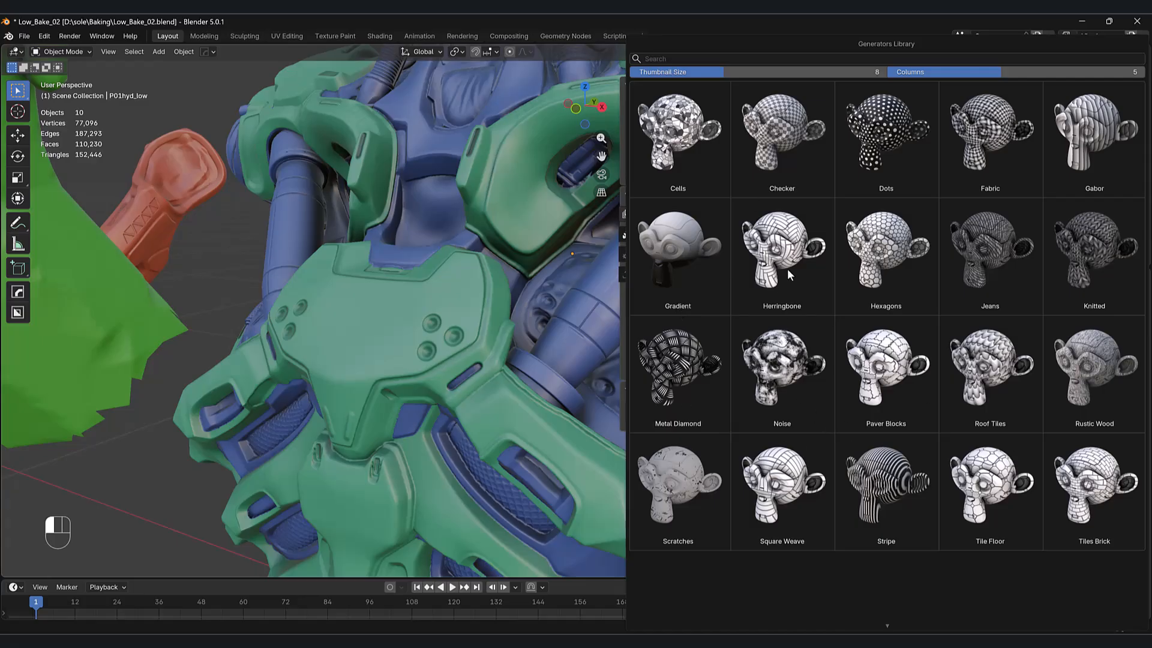
{"action": "left_click", "coordinate": [883, 257]}
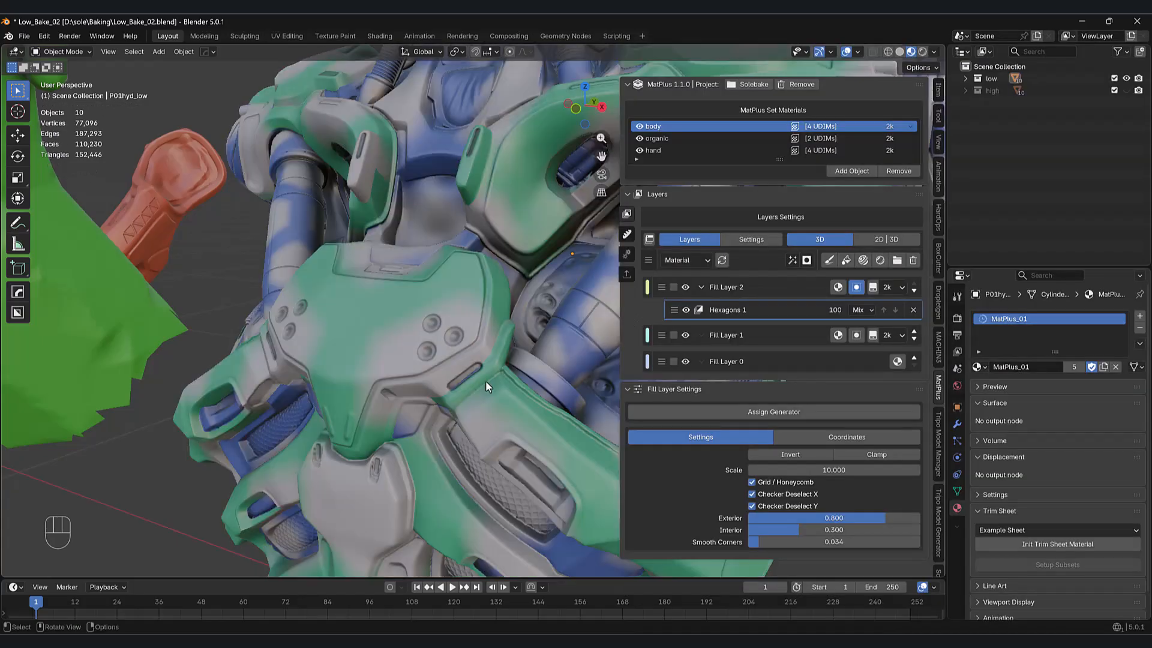
- Set the Hexagons generator's scale to 86.4
{"action": "mouse_move", "coordinate": [455, 396]}
{"action": "middle_mouse_down"}
{"action": "mouse_move", "coordinate": [458, 382]}
{"action": "mouse_move", "coordinate": [452, 408]}
{"action": "middle_mouse_up"}
{"action": "scroll", "coordinate": [460, 384], "scroll_direction": "down", "scroll_amount": 4}
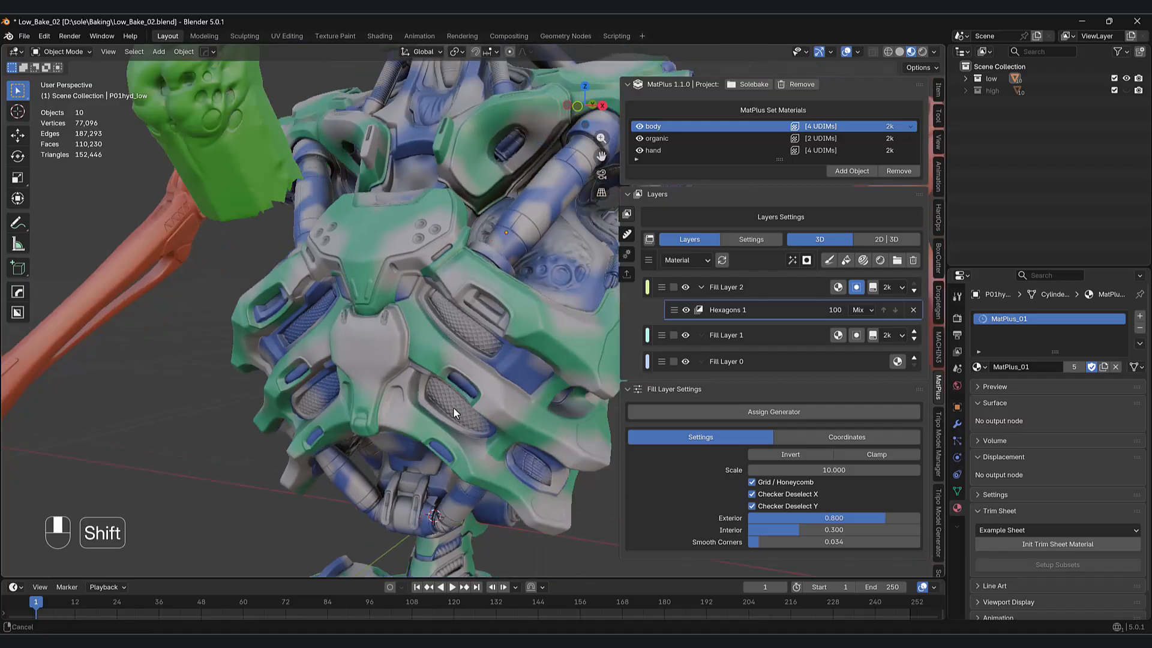
{"action": "scroll", "coordinate": [459, 410], "scroll_direction": "up", "scroll_amount": 4}
{"action": "left_click_drag", "start_coordinate": [835, 470], "coordinate": [919, 470]}
{"action": "middle_click_drag", "start_coordinate": [423, 419], "coordinate": [477, 451]}
{"action": "scroll", "coordinate": [478, 450], "scroll_direction": "up", "scroll_amount": 2}
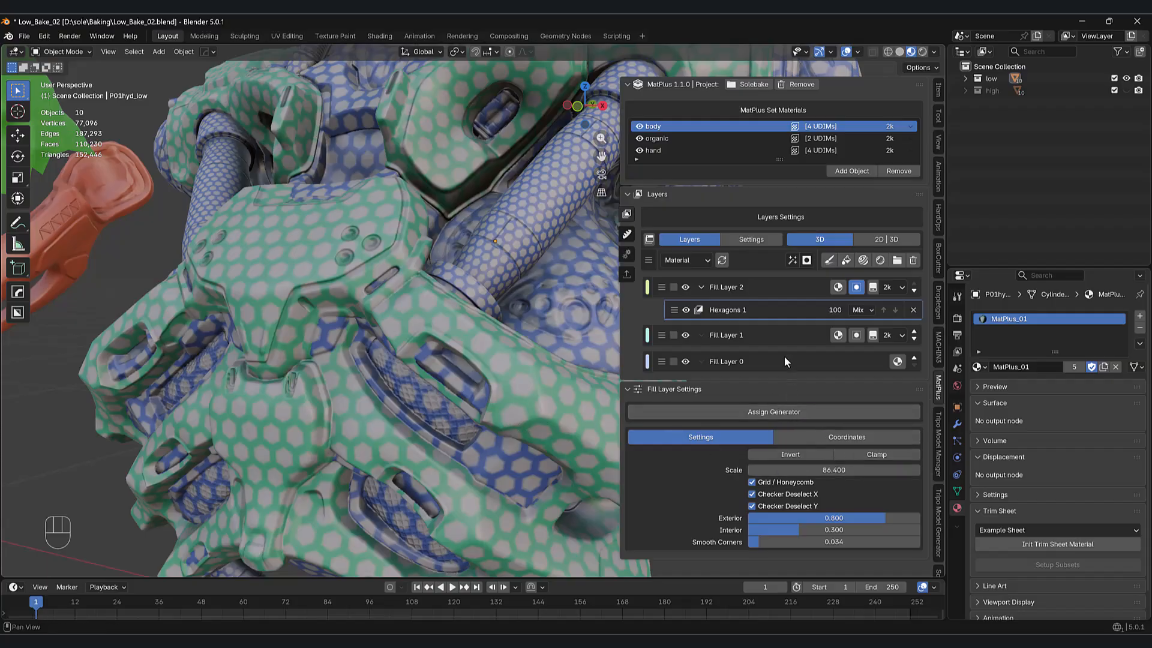
- Darken Fill Layer 2's colour to dark grey and enable its Height channel with a value of -0.048
{"action": "left_click", "coordinate": [843, 287]}
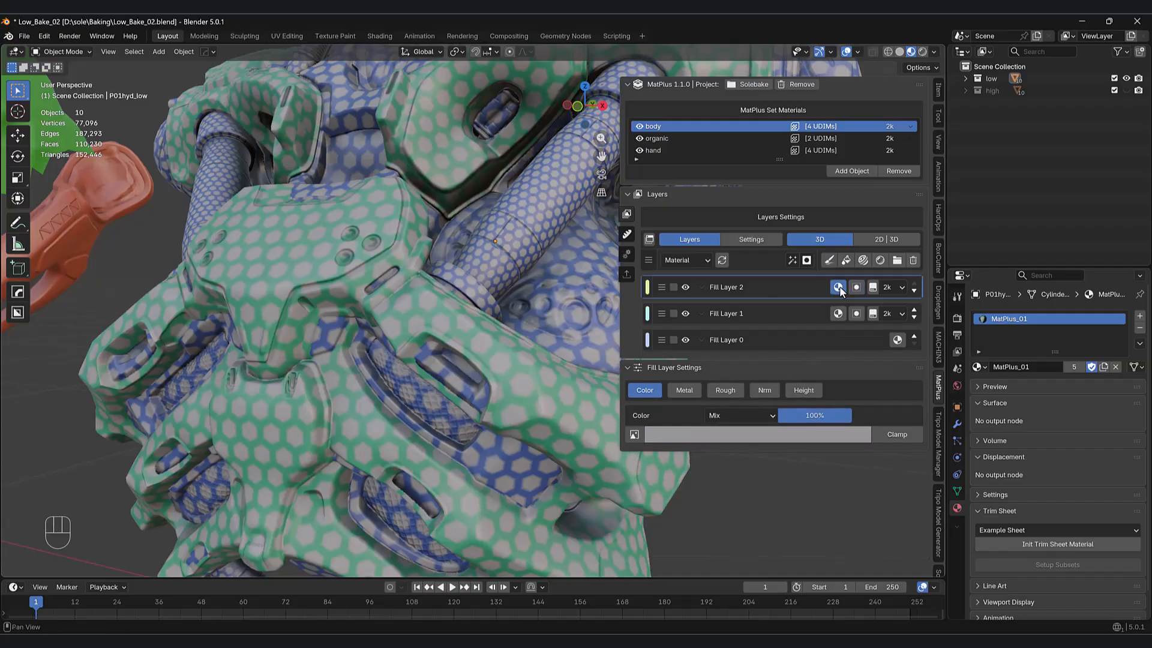
{"action": "left_click", "coordinate": [760, 438]}
{"action": "mouse_move", "coordinate": [753, 262]}
{"action": "left_mouse_down"}
{"action": "mouse_move", "coordinate": [754, 297]}
{"action": "mouse_move", "coordinate": [754, 284]}
{"action": "left_mouse_up"}
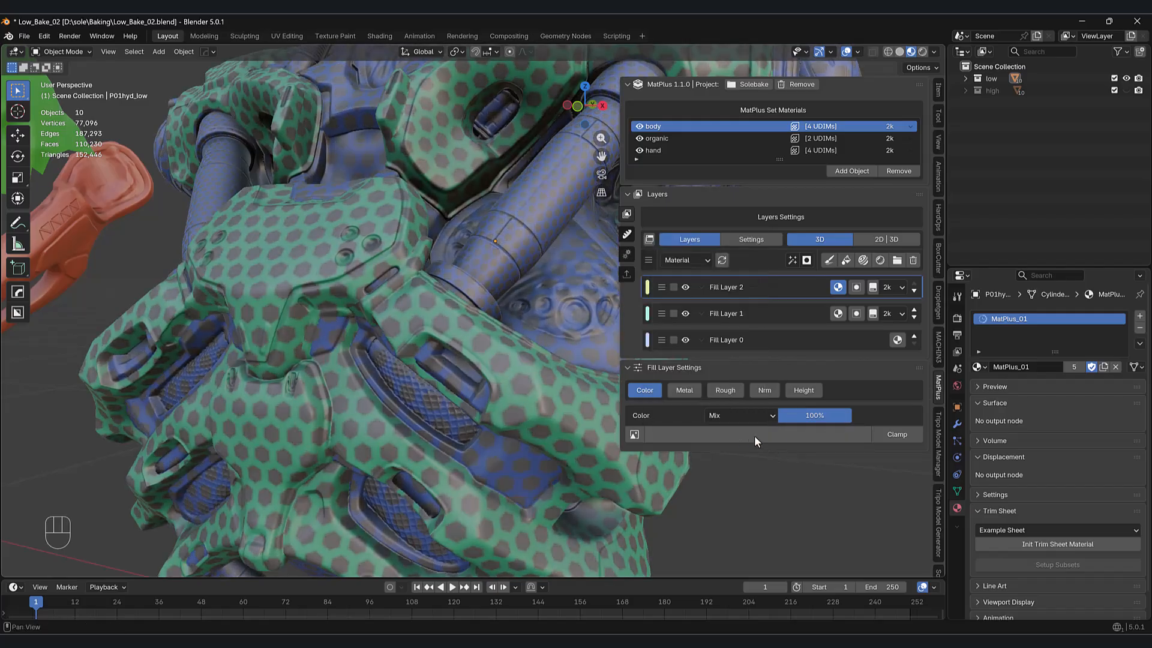
{"action": "left_click", "coordinate": [804, 388]}
{"action": "left_click_drag", "start_coordinate": [756, 478], "coordinate": [748, 479]}
{"action": "scroll", "coordinate": [512, 423], "scroll_direction": "down", "scroll_amount": 3}
{"action": "middle_click_drag", "start_coordinate": [513, 424], "coordinate": [517, 441]}
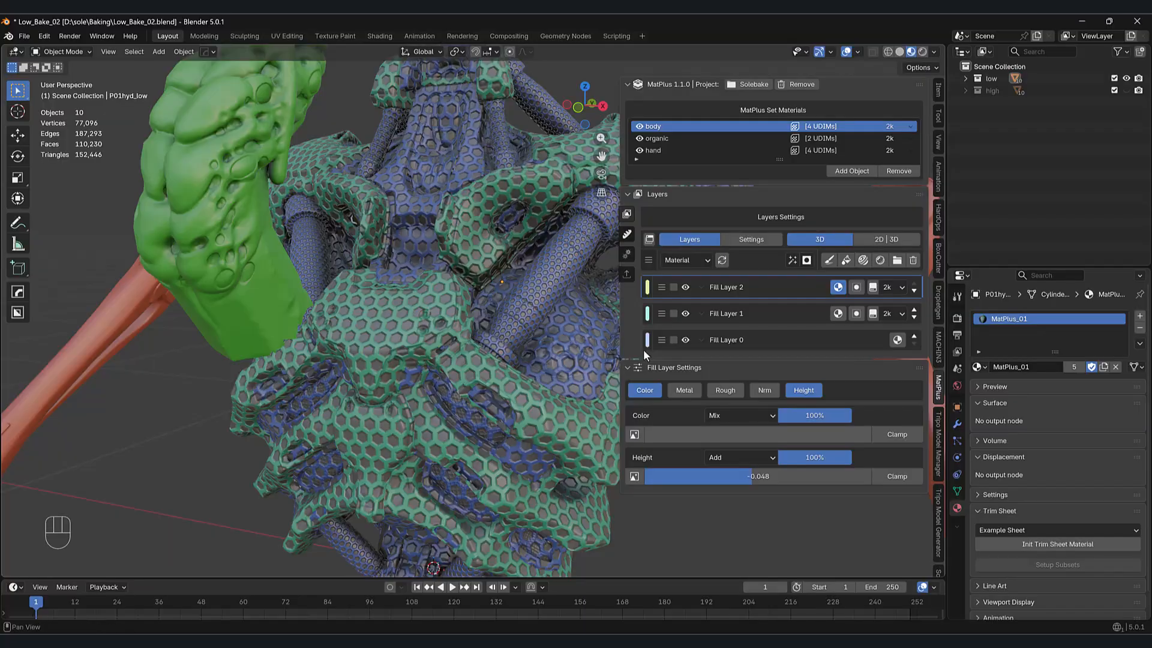
- Replace the Hexagons generator on Fill Layer 2 with Noise and adjust its coordinates for a finer pattern
{"action": "left_click", "coordinate": [855, 287]}
{"action": "left_click", "coordinate": [734, 309]}
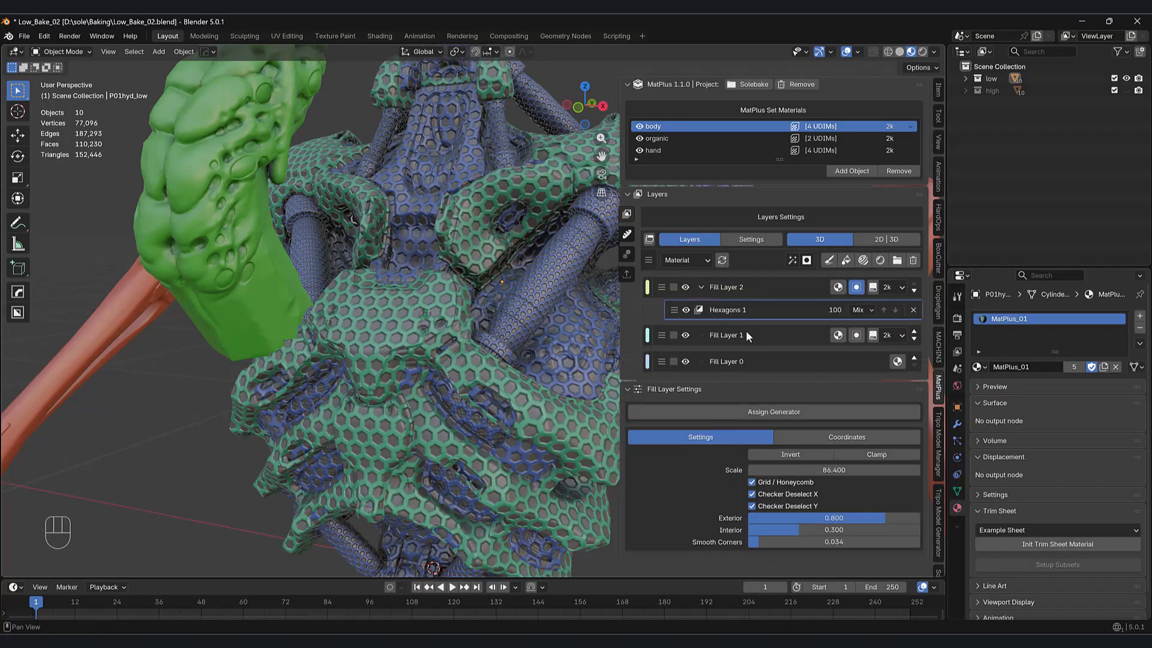
{"action": "left_click", "coordinate": [759, 410]}
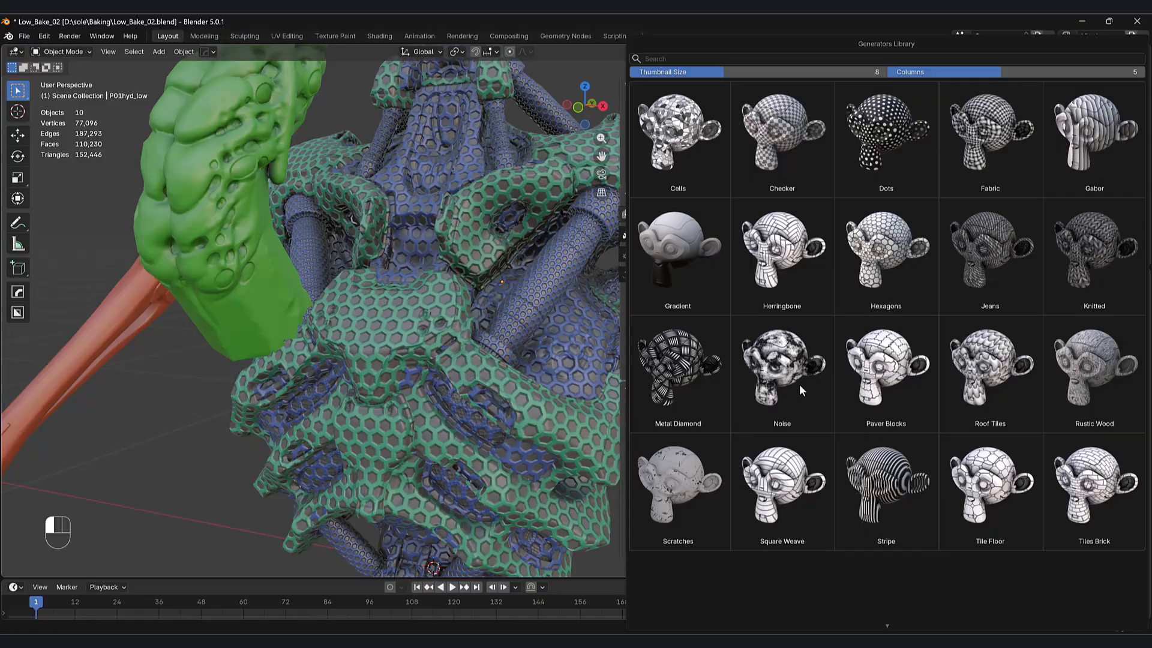
{"action": "left_click", "coordinate": [745, 400]}
{"action": "middle_click_drag", "start_coordinate": [559, 403], "coordinate": [748, 445]}
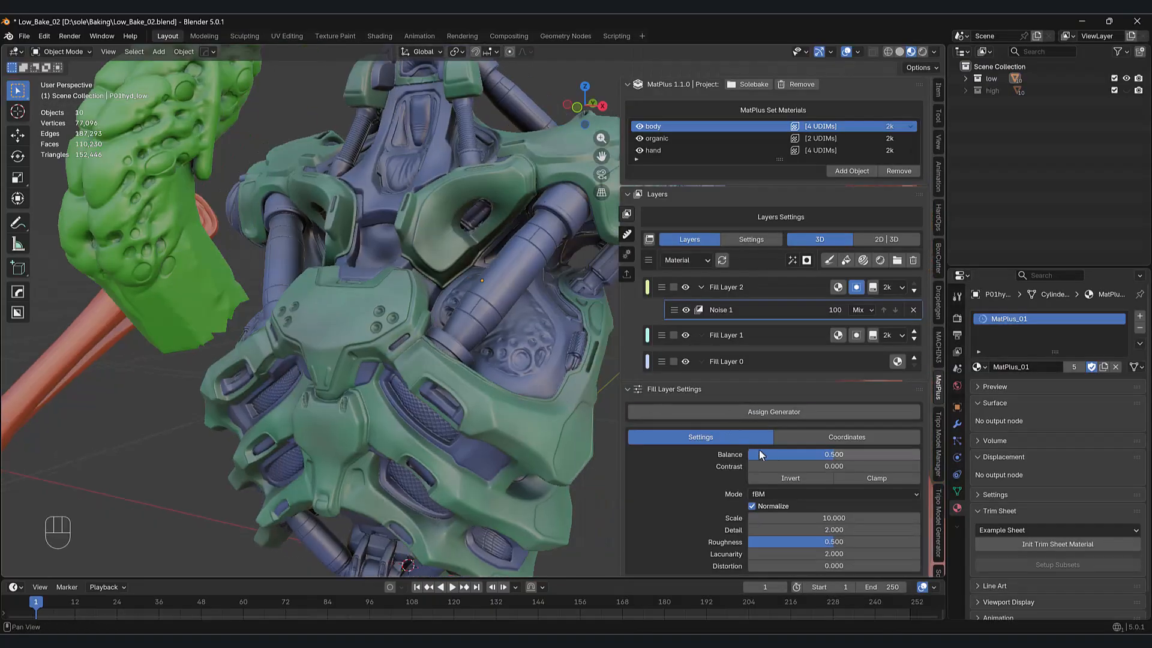
{"action": "left_click", "coordinate": [838, 437]}
{"action": "left_click_drag", "start_coordinate": [804, 537], "coordinate": [900, 536]}
- Set Fill Layer 2's colour to a saturated magenta
{"action": "left_click", "coordinate": [837, 287]}
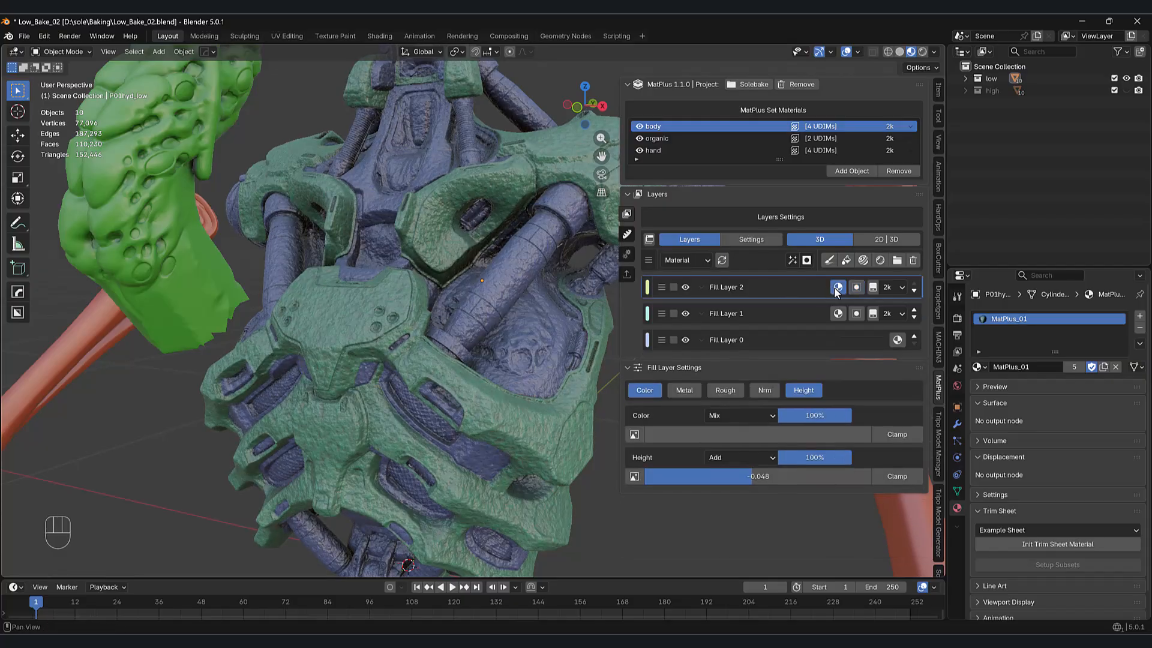
{"action": "left_click", "coordinate": [732, 435]}
{"action": "left_click", "coordinate": [727, 305]}
{"action": "left_click", "coordinate": [745, 440]}
{"action": "left_click", "coordinate": [718, 434]}
{"action": "left_click_drag", "start_coordinate": [753, 248], "coordinate": [754, 244]}
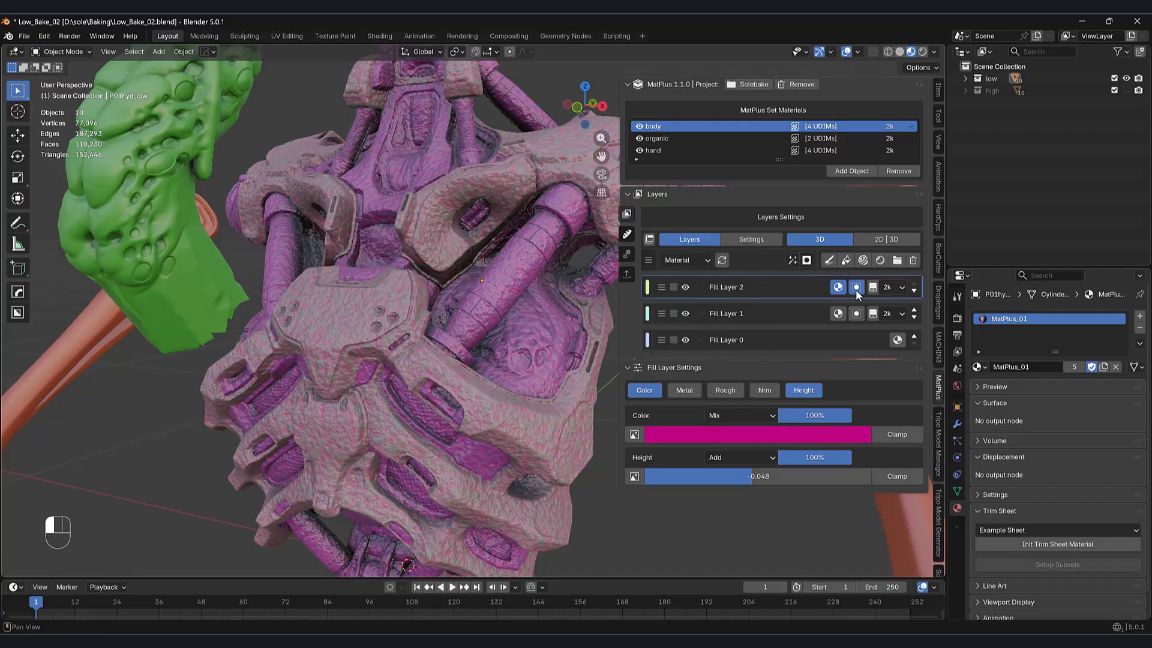
- Remove the Noise generator from Fill Layer 2's mask and assign an Edge Wear intelligent mask instead
{"action": "left_click", "coordinate": [856, 286]}
{"action": "left_click", "coordinate": [913, 310]}
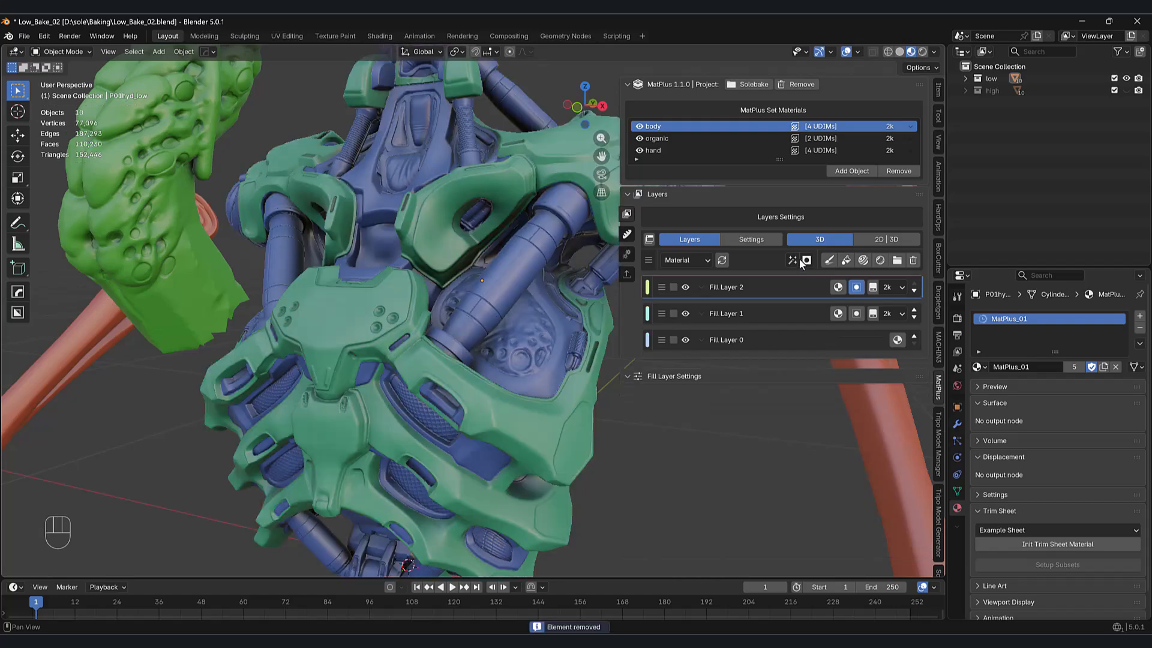
{"action": "left_click", "coordinate": [792, 259]}
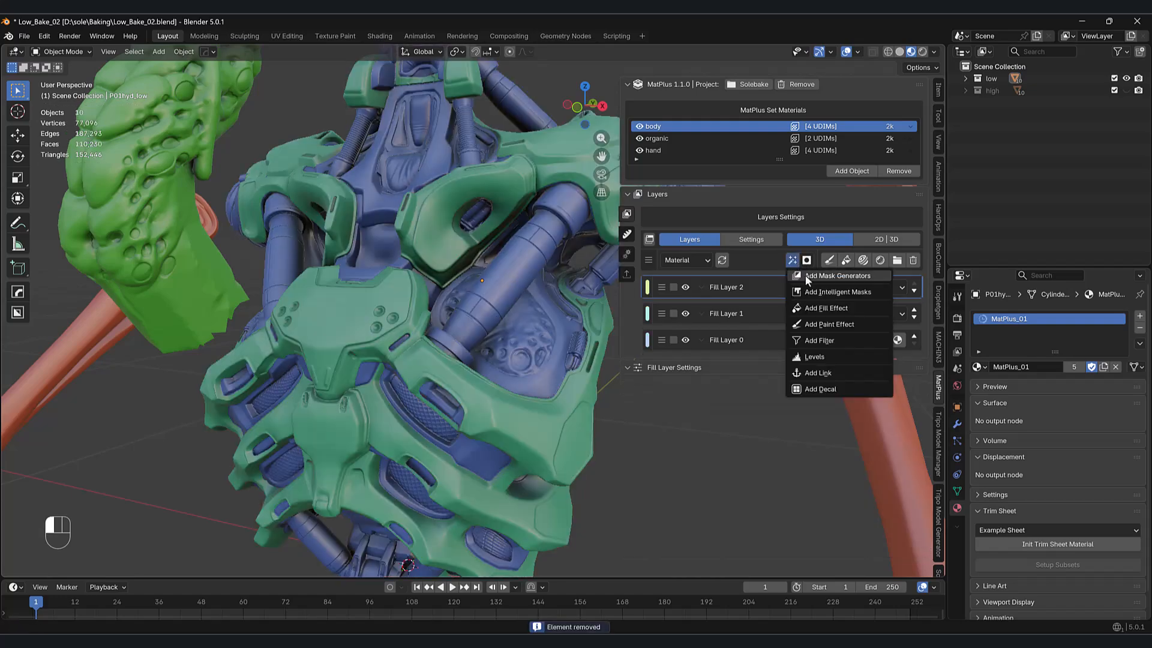
{"action": "left_click", "coordinate": [823, 293]}
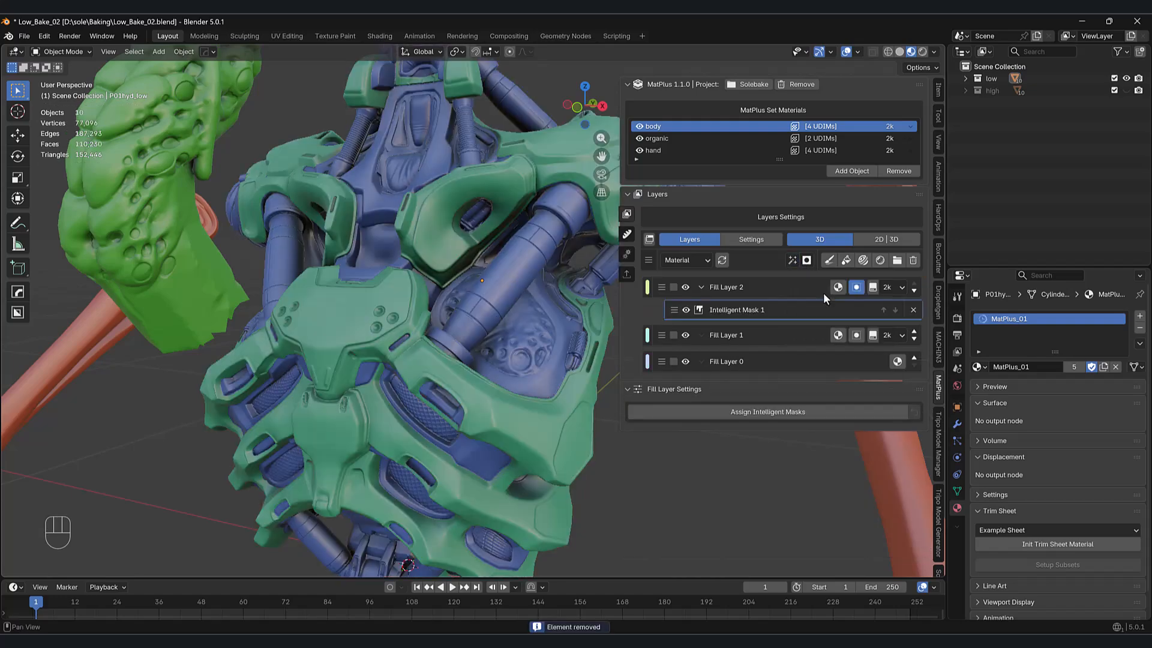
{"action": "left_click", "coordinate": [739, 410]}
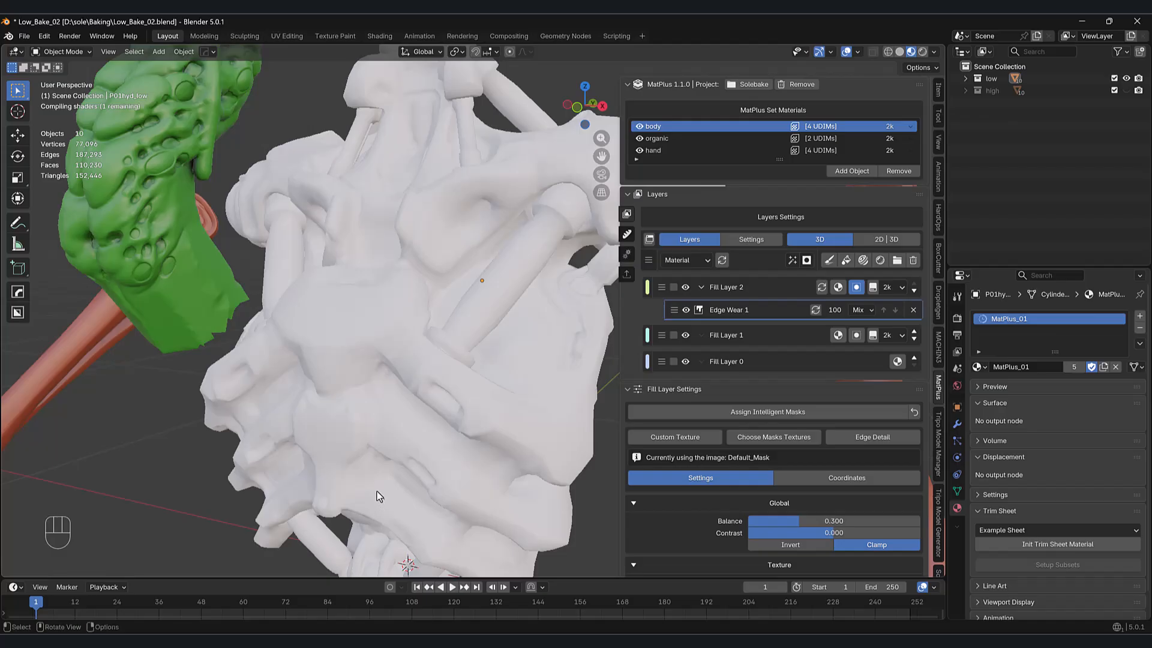
- Set the Edge Wear mask's global balance to 0.401 and contrast to -0.575
{"action": "middle_click_drag", "start_coordinate": [304, 444], "coordinate": [414, 340]}
{"action": "scroll", "coordinate": [414, 340], "scroll_direction": "up", "scroll_amount": 2}
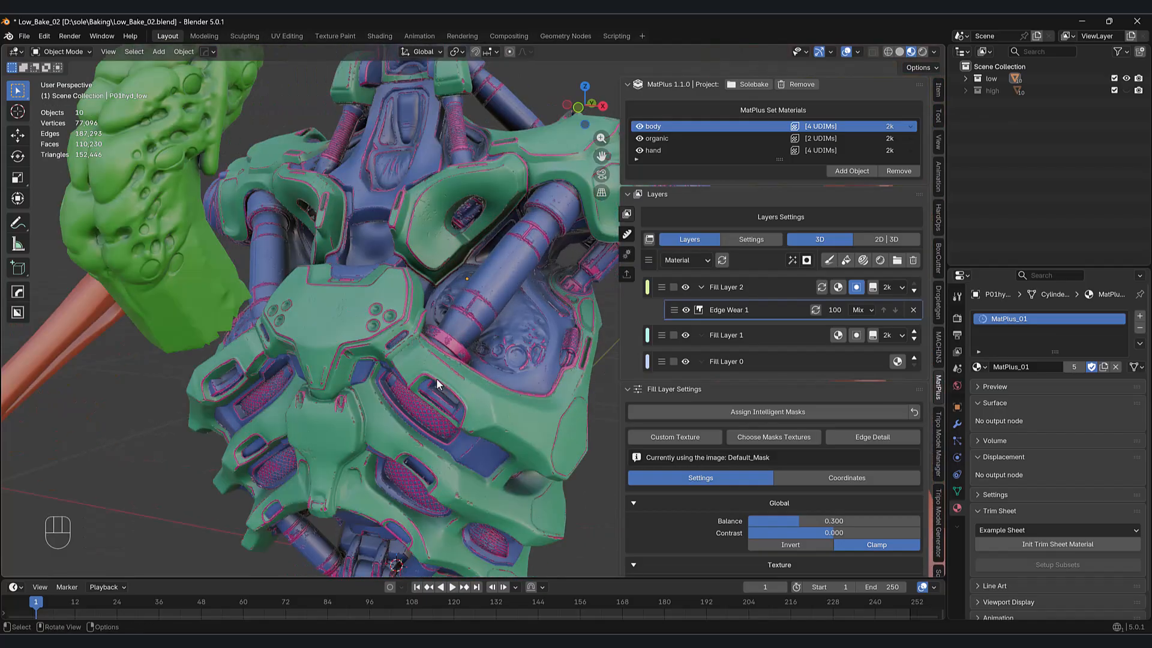
{"action": "scroll", "coordinate": [442, 378], "scroll_direction": "up", "scroll_amount": 2}
{"action": "middle_click_drag", "start_coordinate": [324, 373], "coordinate": [355, 362], "text": "shift"}
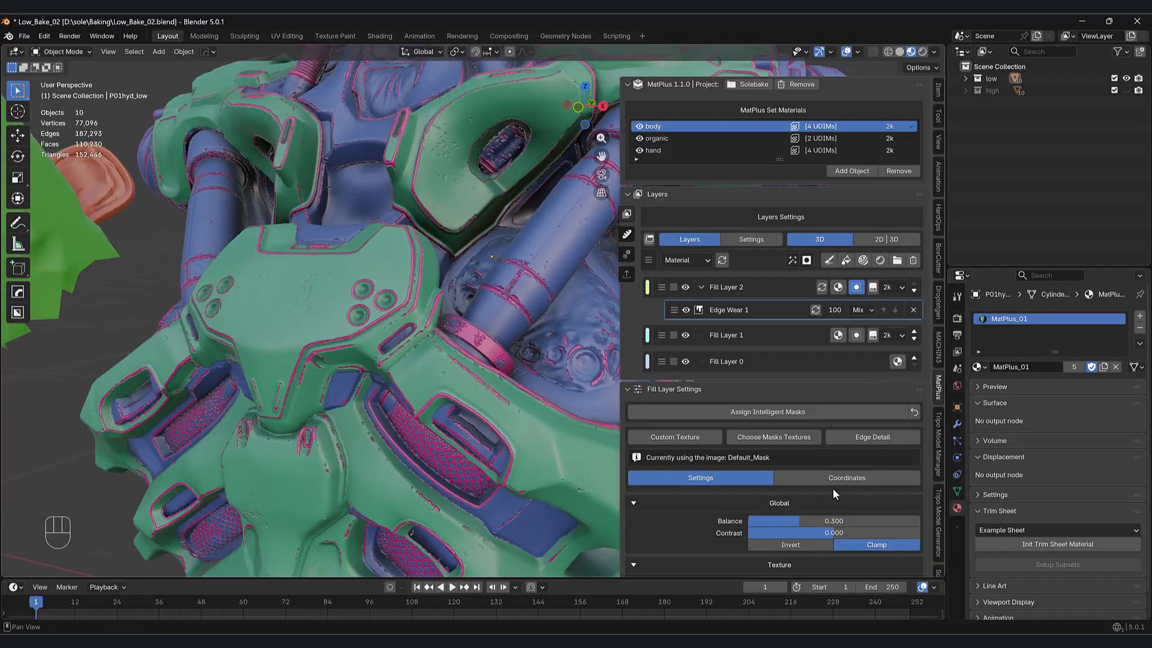
{"action": "mouse_move", "coordinate": [792, 526]}
{"action": "left_mouse_down"}
{"action": "mouse_move", "coordinate": [823, 535]}
{"action": "mouse_move", "coordinate": [779, 533]}
{"action": "left_mouse_up"}
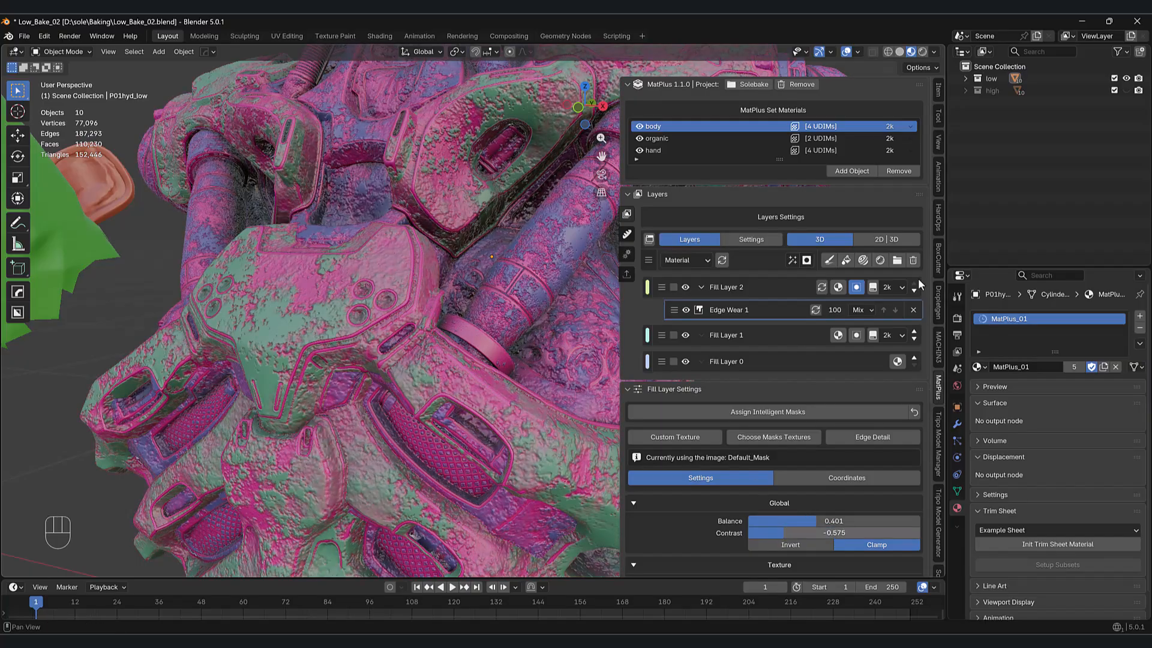
- Change Fill Layer 2's colour to a light neutral grey
{"action": "left_click", "coordinate": [841, 288]}
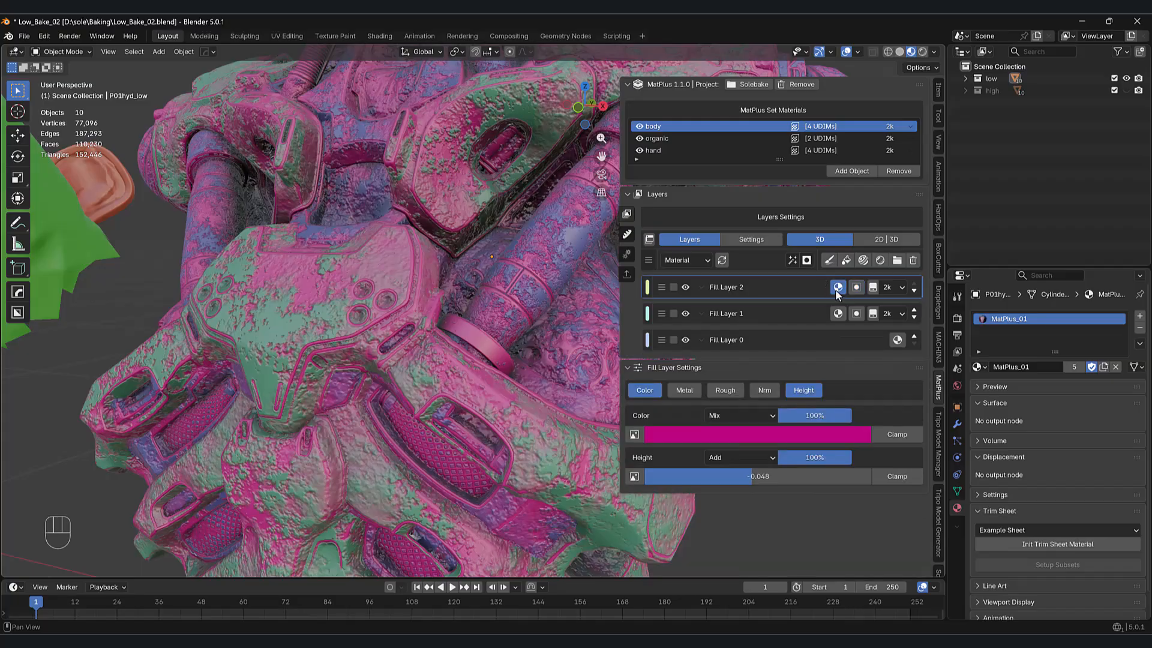
{"action": "left_click", "coordinate": [750, 433]}
{"action": "left_click_drag", "start_coordinate": [738, 372], "coordinate": [660, 372]}
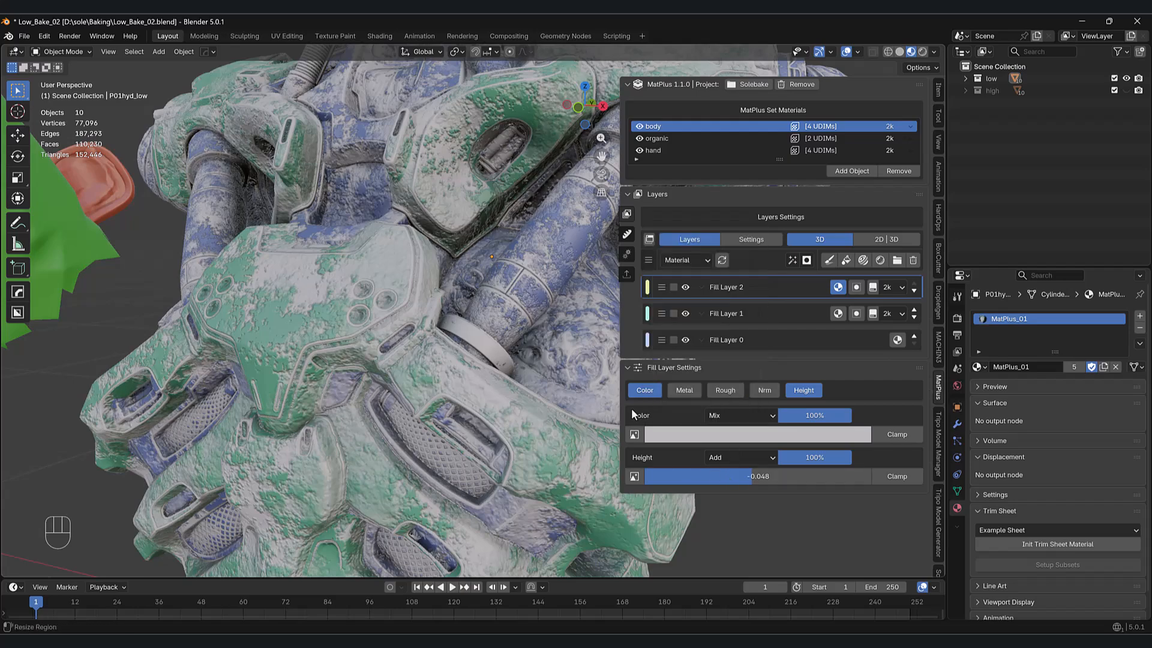
{"action": "scroll", "coordinate": [319, 322], "scroll_direction": "up", "scroll_amount": 4}
{"action": "middle_click_drag", "start_coordinate": [246, 345], "coordinate": [342, 346], "text": "shift"}
{"action": "scroll", "coordinate": [342, 347], "scroll_direction": "down", "scroll_amount": 4}
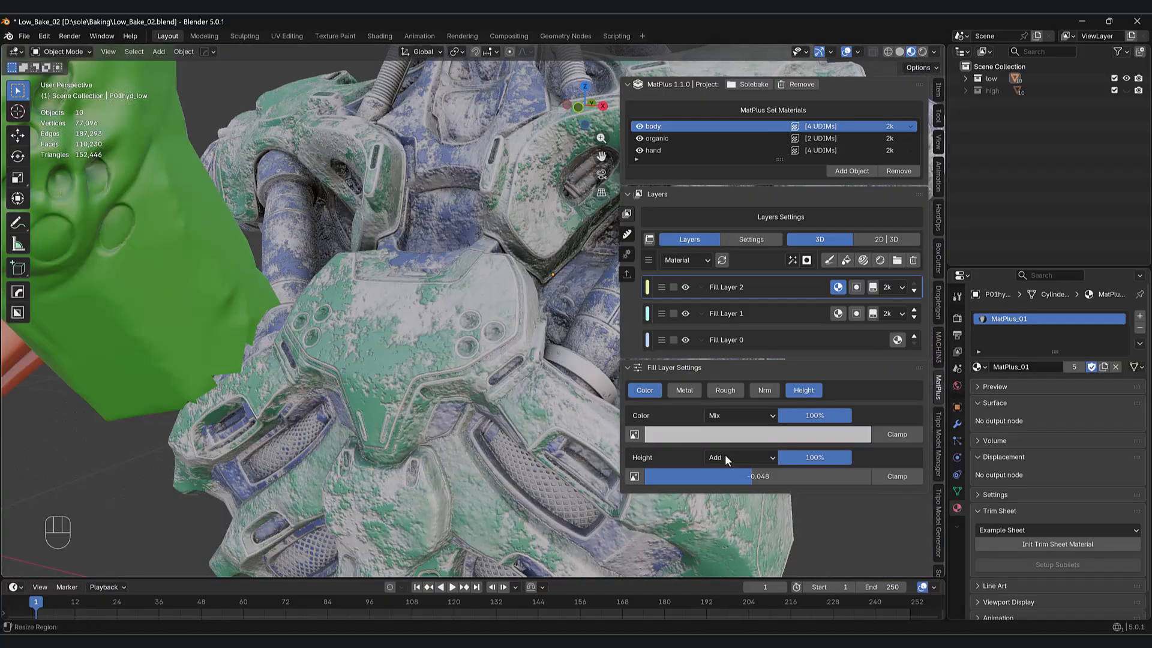
- Enable the metallic and roughness channels on Fill Layer 2, setting metallic to 1.000 and roughness to 0.286
{"action": "left_click", "coordinate": [684, 390]}
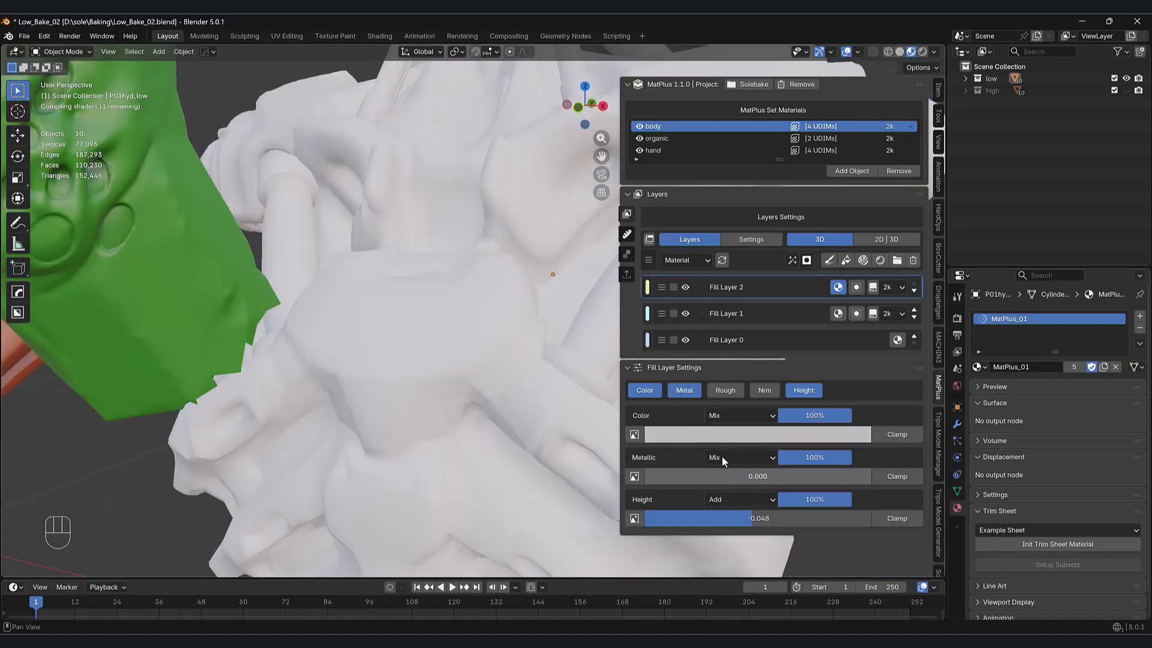
{"action": "left_click", "coordinate": [725, 390]}
{"action": "left_click_drag", "start_coordinate": [677, 480], "coordinate": [870, 476]}
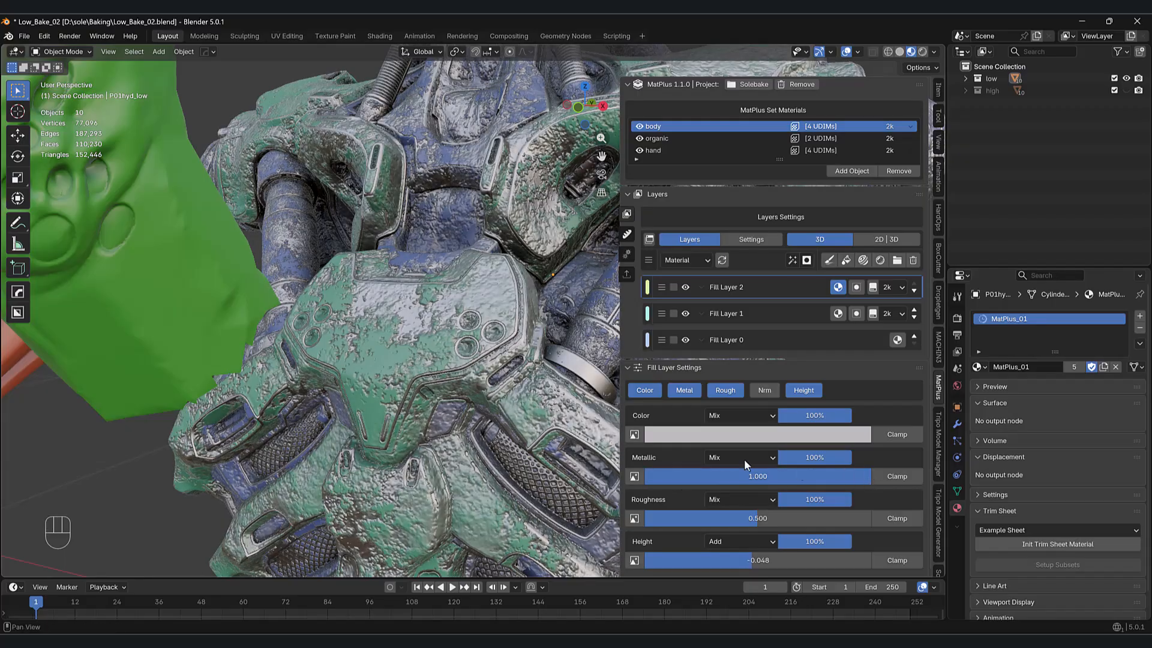
{"action": "left_click_drag", "start_coordinate": [756, 519], "coordinate": [710, 519]}
{"action": "scroll", "coordinate": [479, 472], "scroll_direction": "down", "scroll_amount": 6}
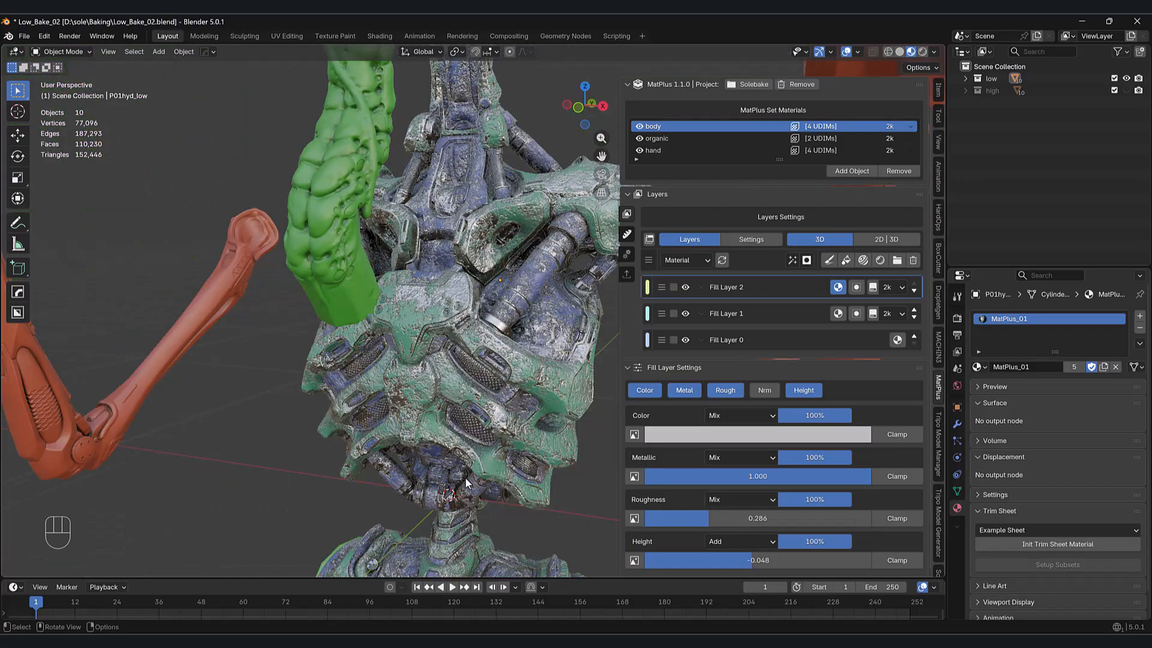
{"action": "middle_click_drag", "start_coordinate": [465, 476], "coordinate": [462, 473], "text": "shift"}
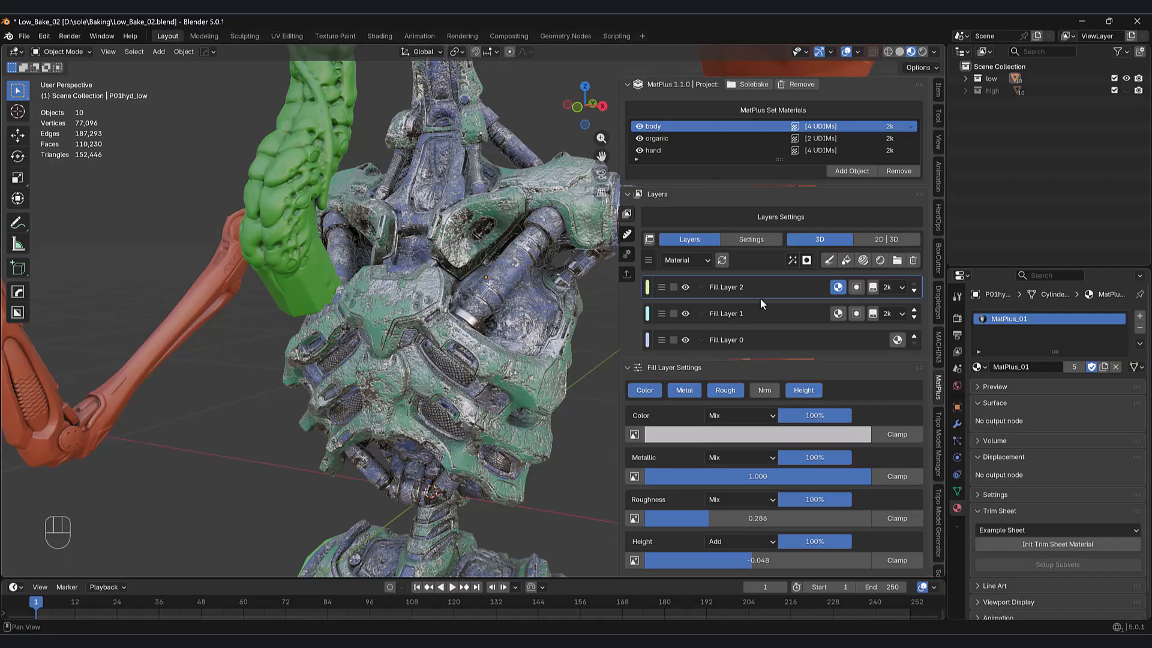
- Review the effects that can be added to Fill Layer 2 and inspect the worn-metal look across the body
{"action": "left_click", "coordinate": [793, 261]}
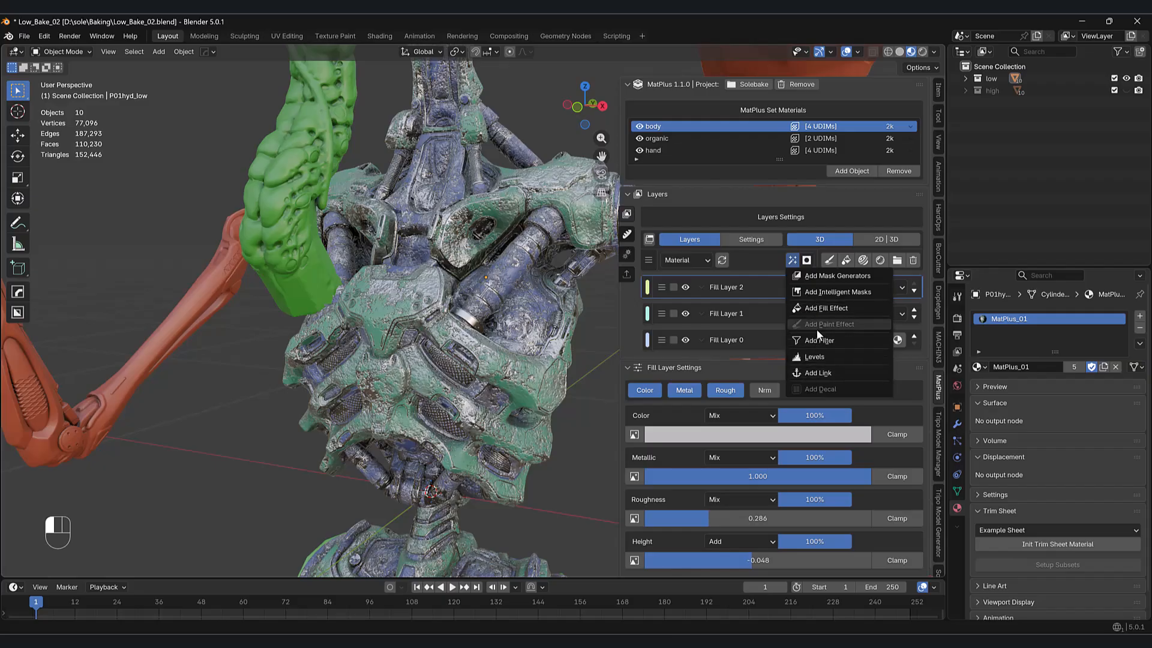
{"action": "left_click", "coordinate": [793, 261]}
{"action": "right_click_drag", "start_coordinate": [498, 365], "coordinate": [545, 419], "text": "shift"}
{"action": "middle_click_drag", "start_coordinate": [544, 420], "coordinate": [539, 418]}
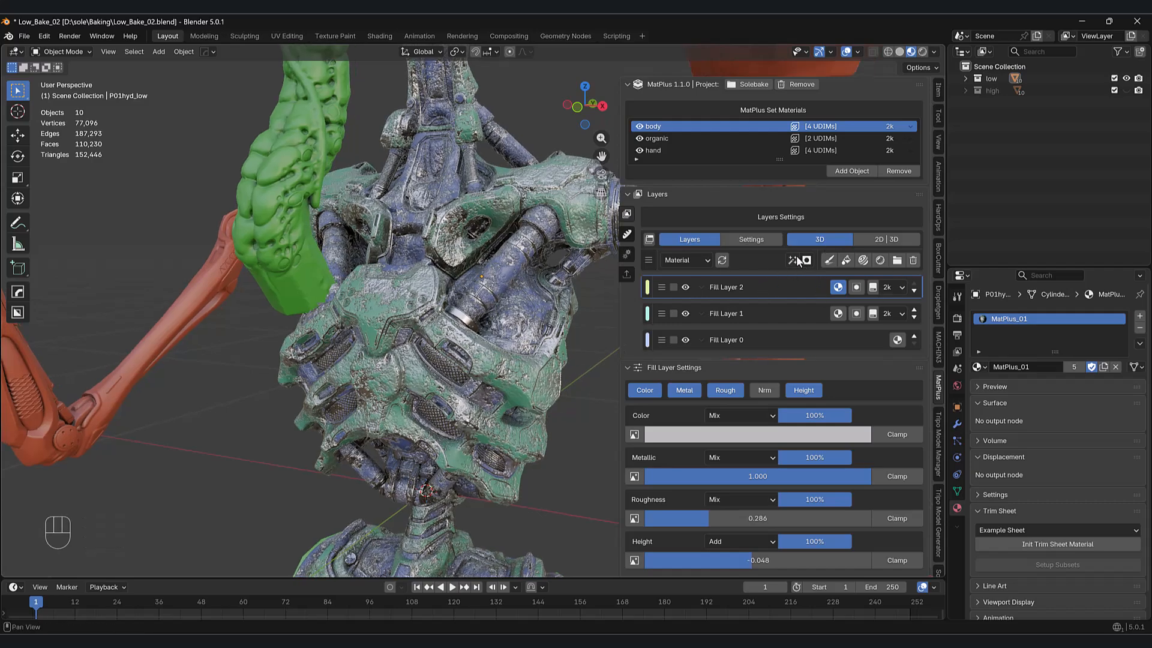
{"action": "middle_click_drag", "start_coordinate": [369, 408], "coordinate": [436, 383], "text": "shift"}
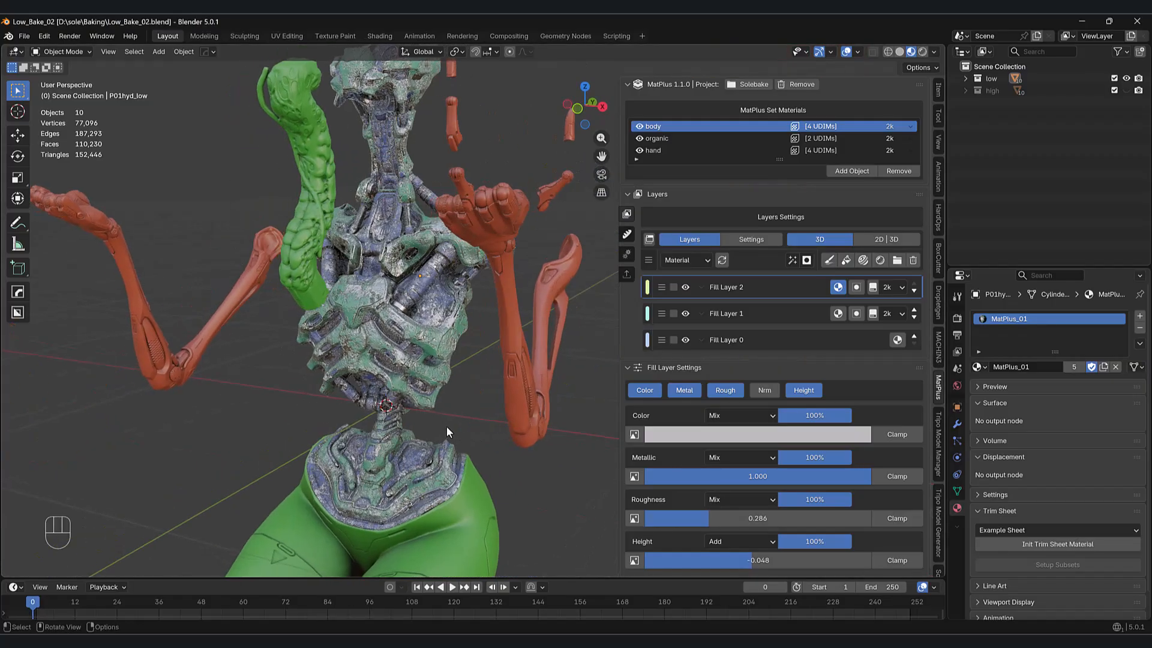
{"action": "middle_click_drag", "start_coordinate": [447, 415], "coordinate": [428, 408], "text": "shift"}
{"action": "middle_click_drag", "start_coordinate": [360, 377], "coordinate": [407, 369]}
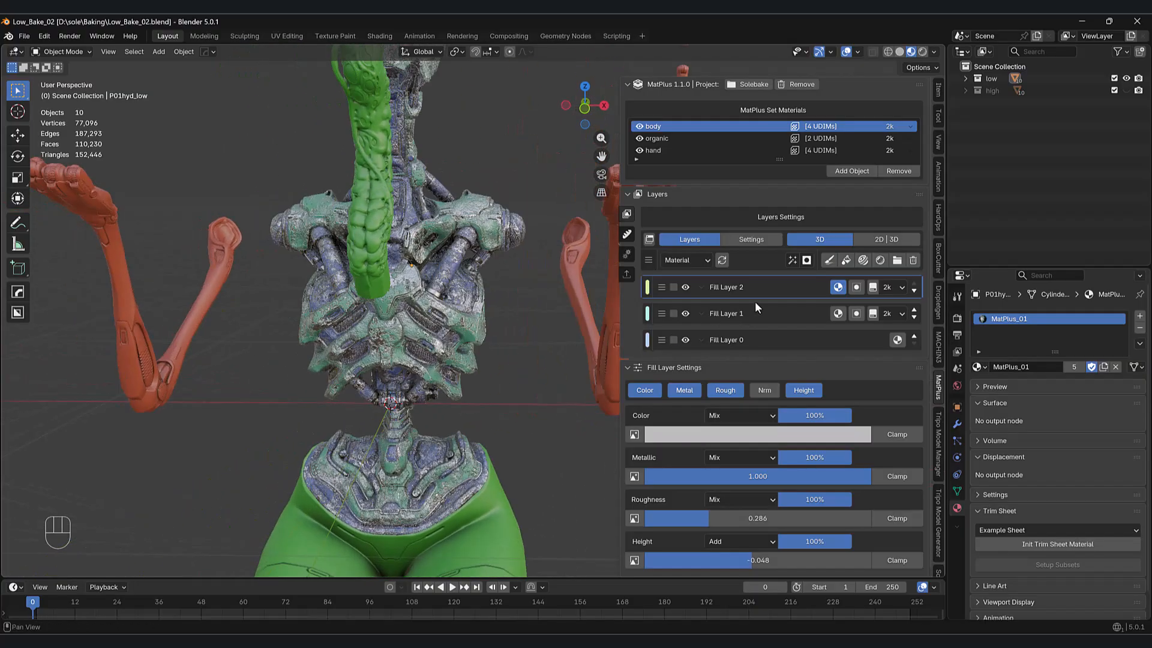
- Delete Fill Layer 2 and Fill Layer 1 from the body material
{"action": "left_click", "coordinate": [914, 260]}
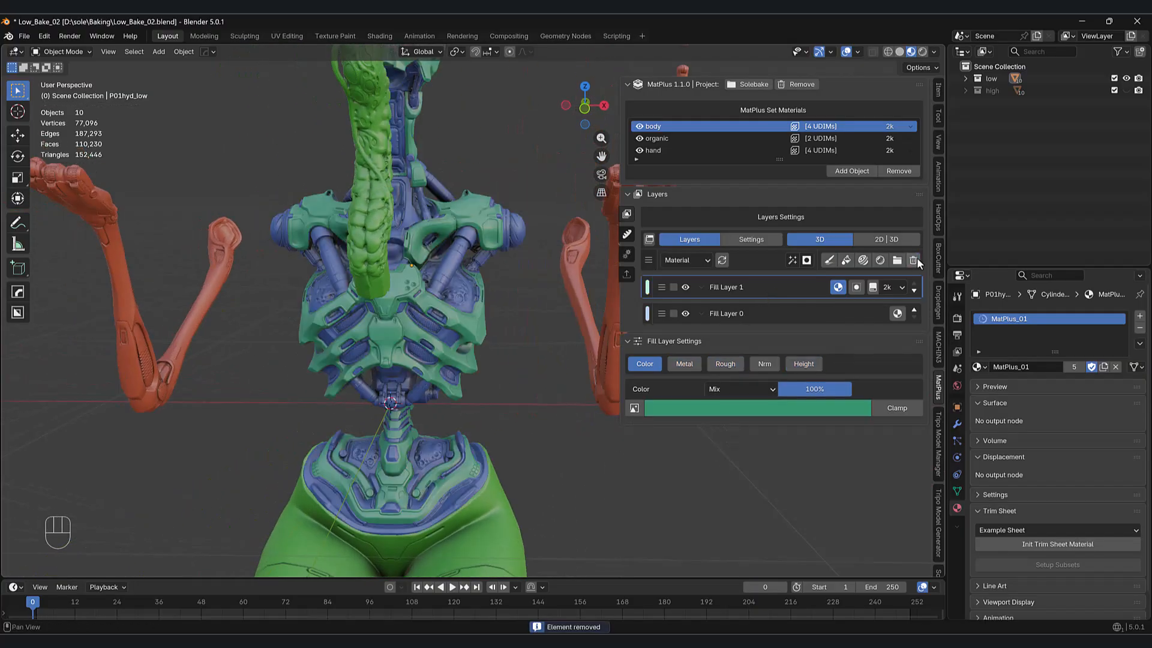
{"action": "left_click", "coordinate": [915, 259]}
- Browse the smart materials, search for "metal", and add Metal Weapon 2 above Fill Layer 0
{"action": "left_click", "coordinate": [863, 259]}
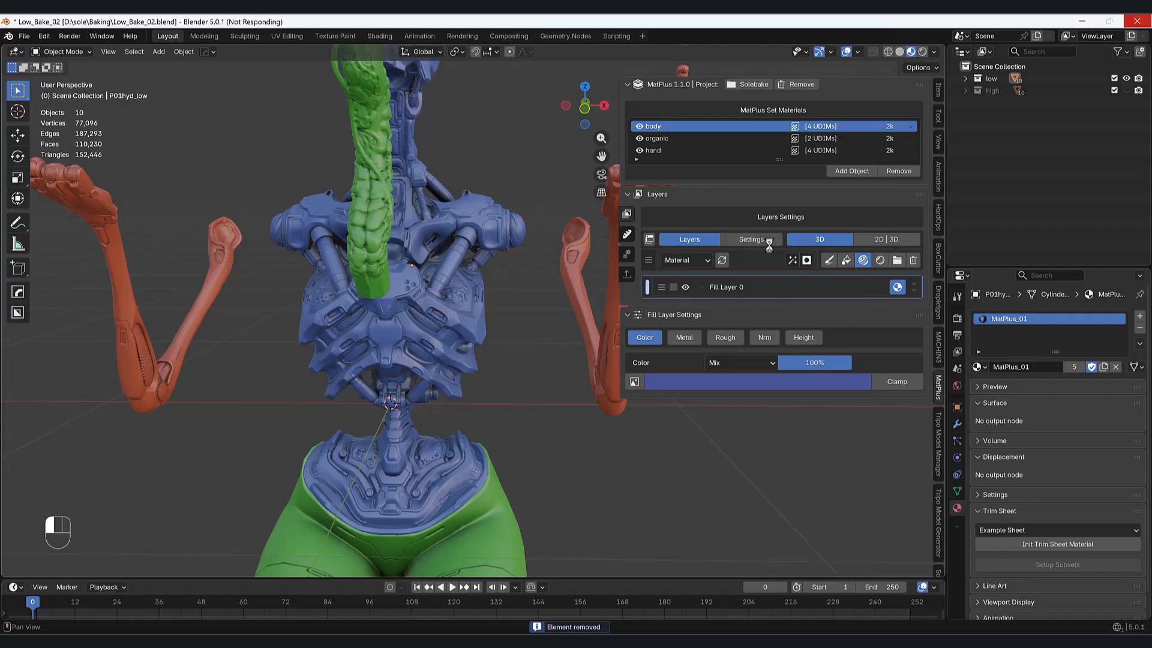
{"action": "scroll", "coordinate": [793, 259], "scroll_direction": "down", "scroll_amount": 7}
{"action": "scroll", "coordinate": [822, 280], "scroll_direction": "up", "scroll_amount": 6}
{"action": "scroll", "coordinate": [823, 280], "scroll_direction": "down", "scroll_amount": 14}
{"action": "scroll", "coordinate": [819, 273], "scroll_direction": "down", "scroll_amount": 10}
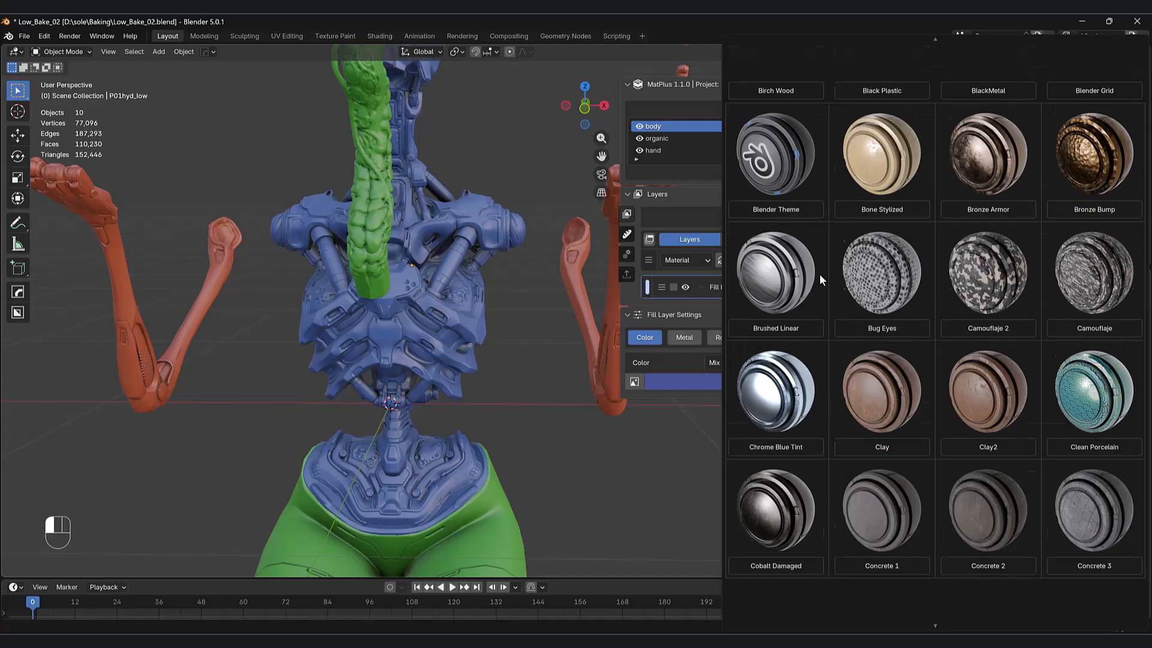
{"action": "scroll", "coordinate": [819, 275], "scroll_direction": "down", "scroll_amount": 11}
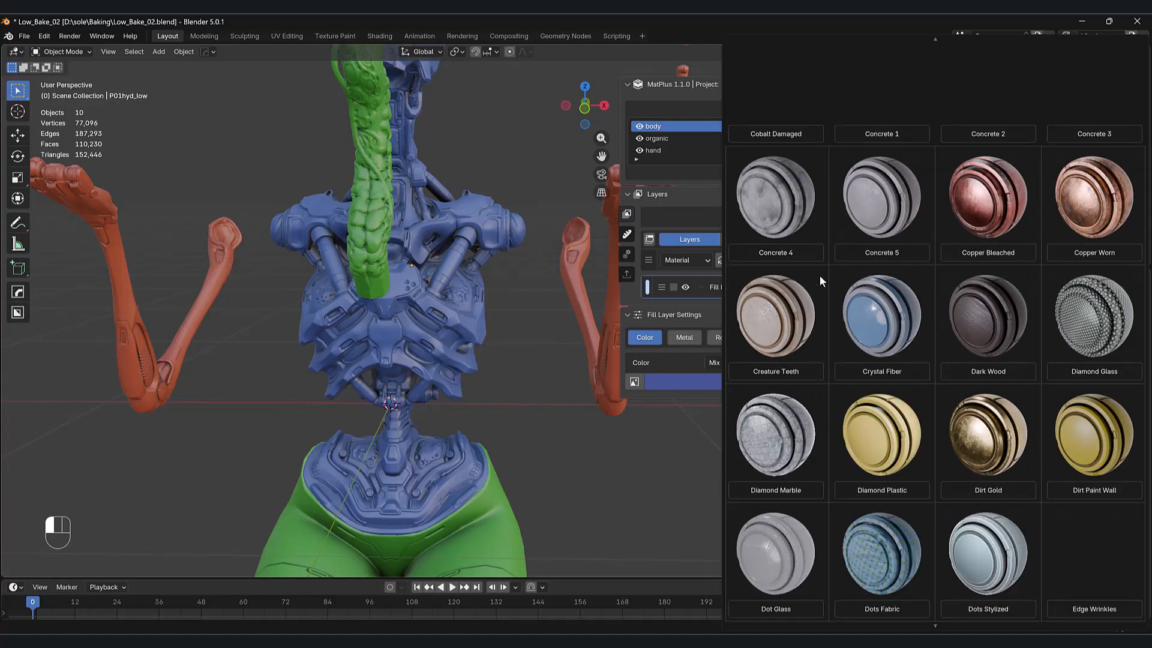
{"action": "scroll", "coordinate": [834, 138], "scroll_direction": "up", "scroll_amount": 4}
{"action": "scroll", "coordinate": [846, 156], "scroll_direction": "up", "scroll_amount": 12}
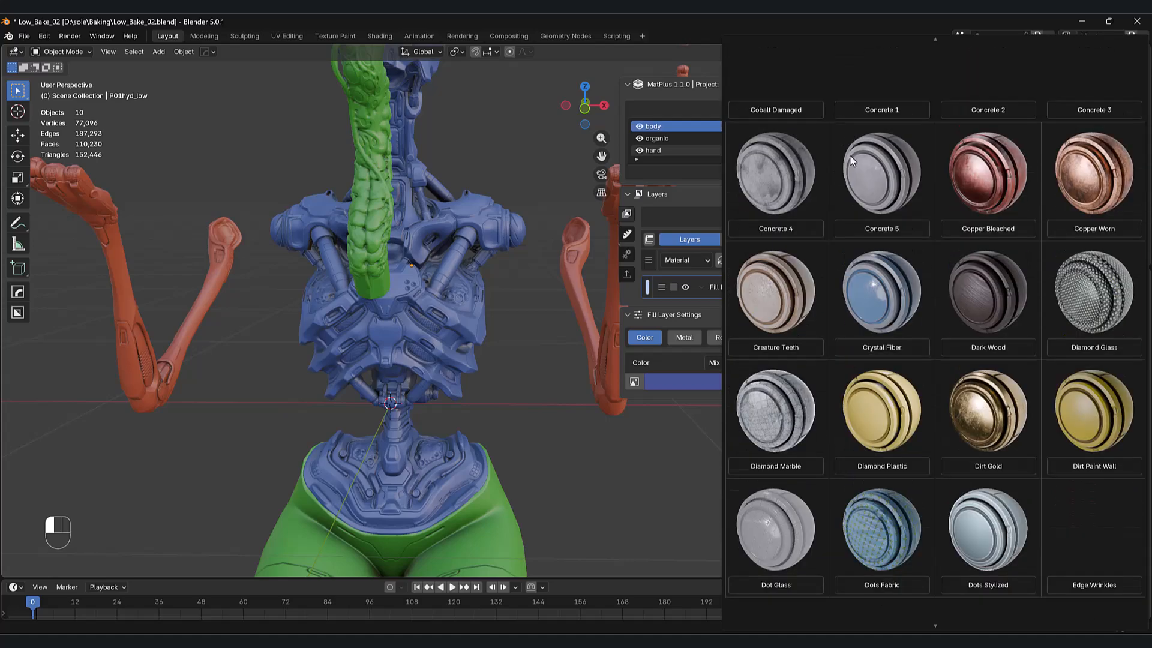
{"action": "scroll", "coordinate": [856, 182], "scroll_direction": "up", "scroll_amount": 12}
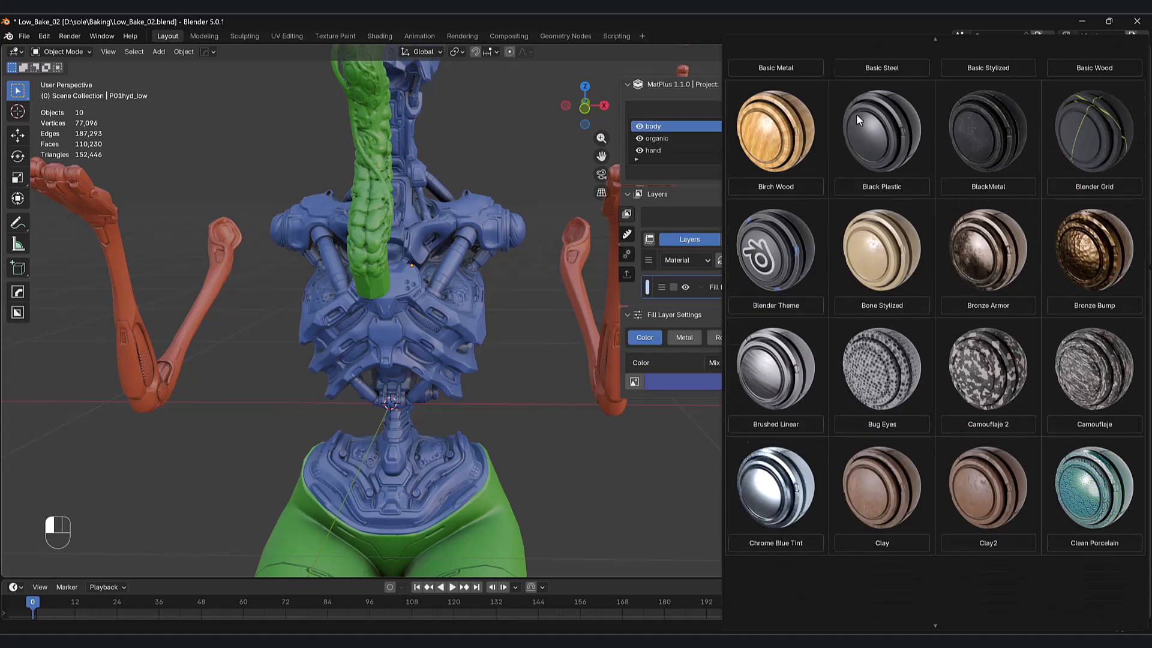
{"action": "left_click", "coordinate": [851, 60]}
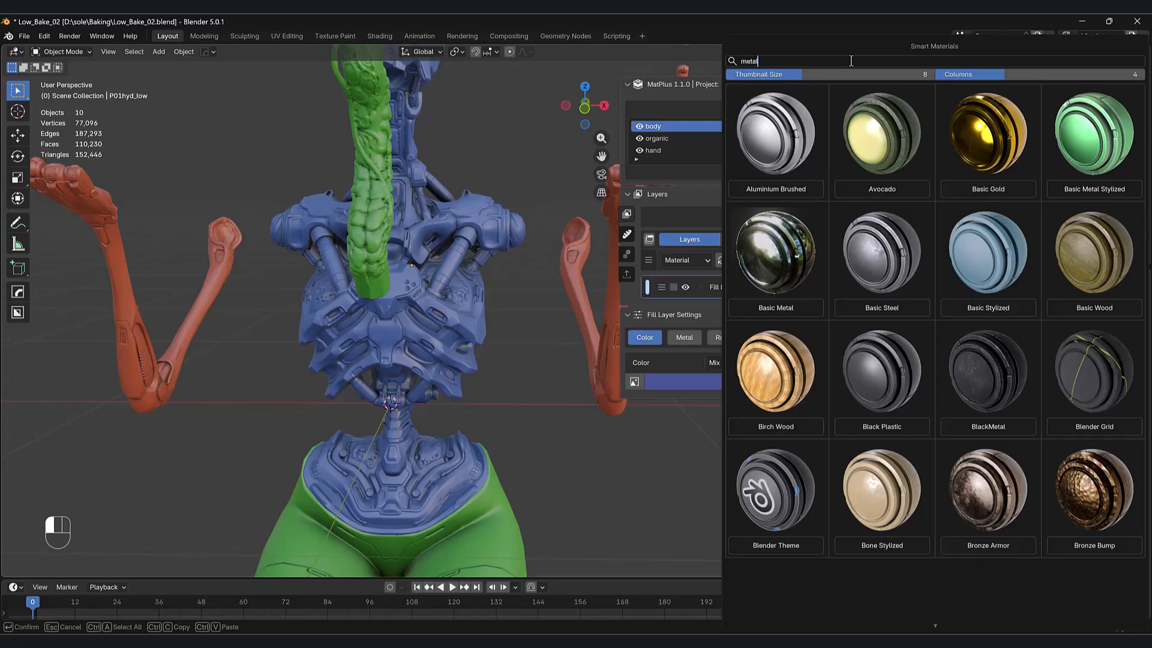
{"action": "key", "text": "Return"}
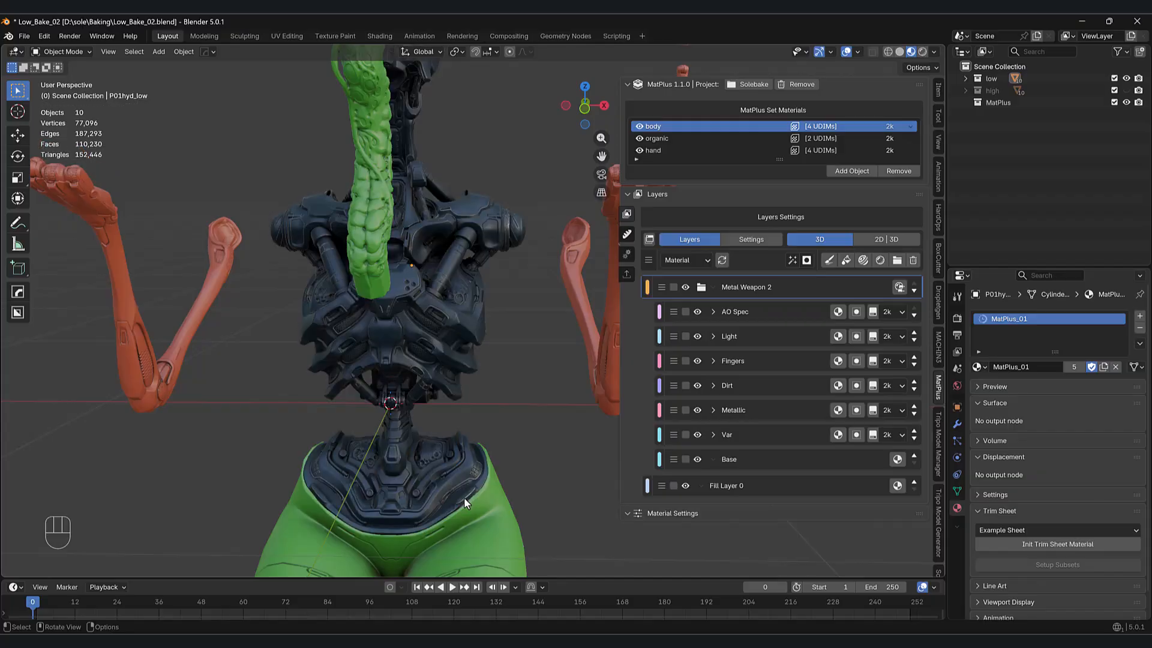
- Set the colour of Metal Weapon 2's Base layer to light bluish grey #969EA3
{"action": "middle_click_drag", "start_coordinate": [513, 478], "coordinate": [480, 297]}
{"action": "middle_click_drag", "start_coordinate": [336, 288], "coordinate": [348, 348]}
{"action": "scroll", "coordinate": [365, 350], "scroll_direction": "up", "scroll_amount": 2}
{"action": "scroll", "coordinate": [353, 388], "scroll_direction": "up", "scroll_amount": 3}
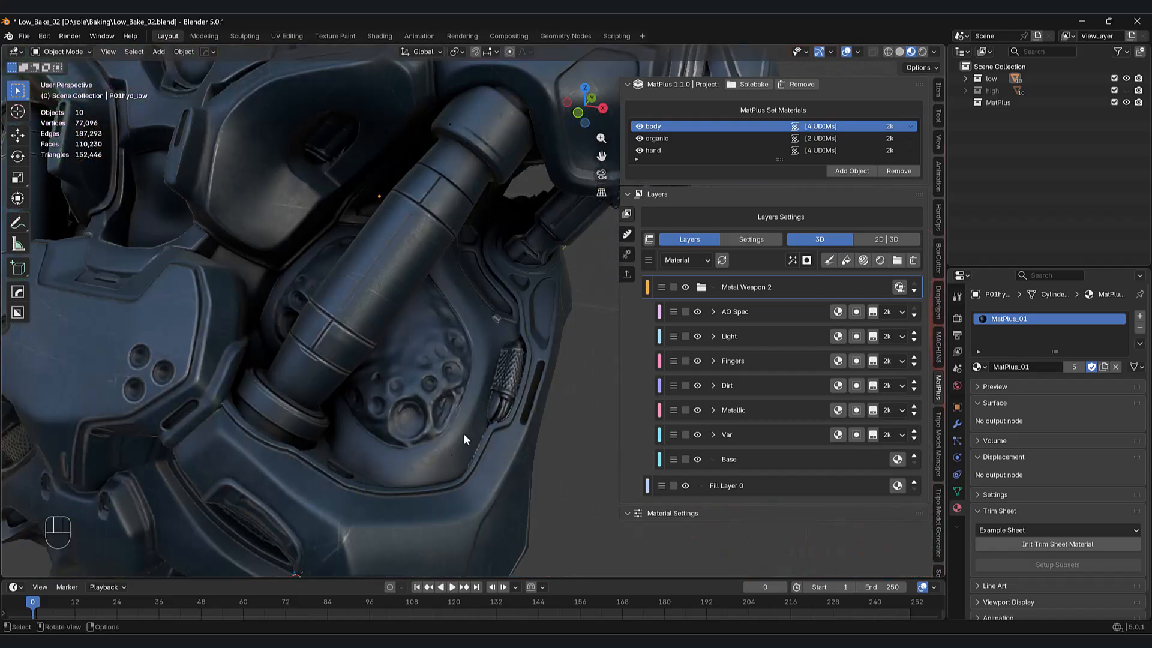
{"action": "scroll", "coordinate": [456, 434], "scroll_direction": "down", "scroll_amount": 5}
{"action": "middle_click_drag", "start_coordinate": [521, 420], "coordinate": [523, 404]}
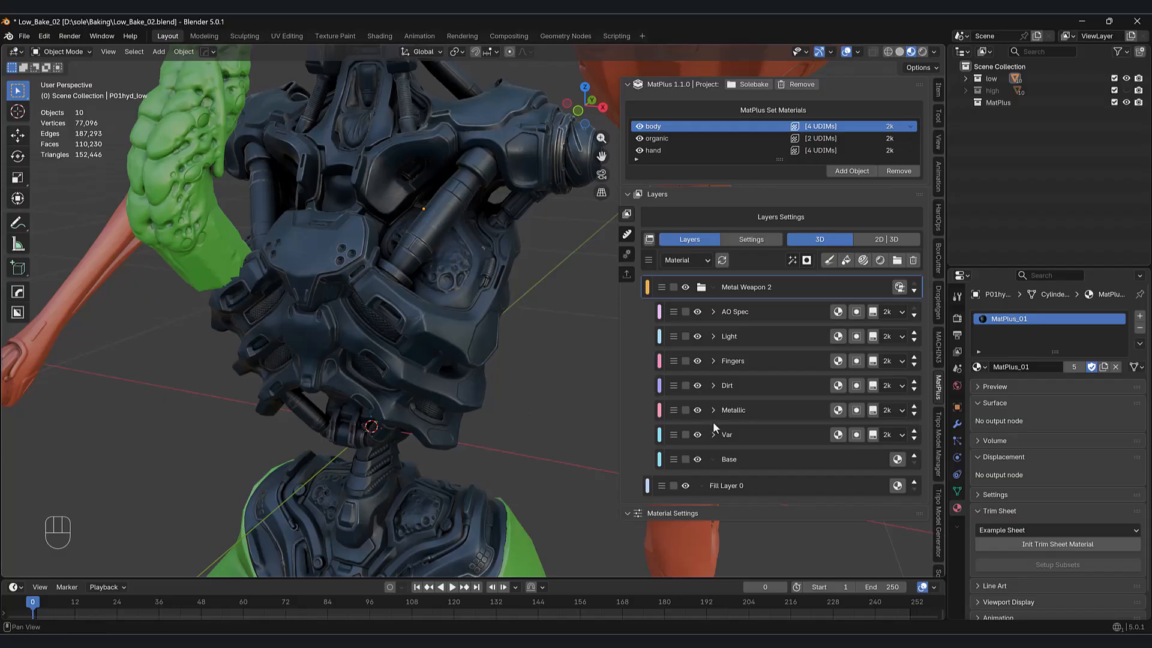
{"action": "left_click", "coordinate": [722, 455]}
{"action": "scroll", "coordinate": [699, 468], "scroll_direction": "down", "scroll_amount": 3}
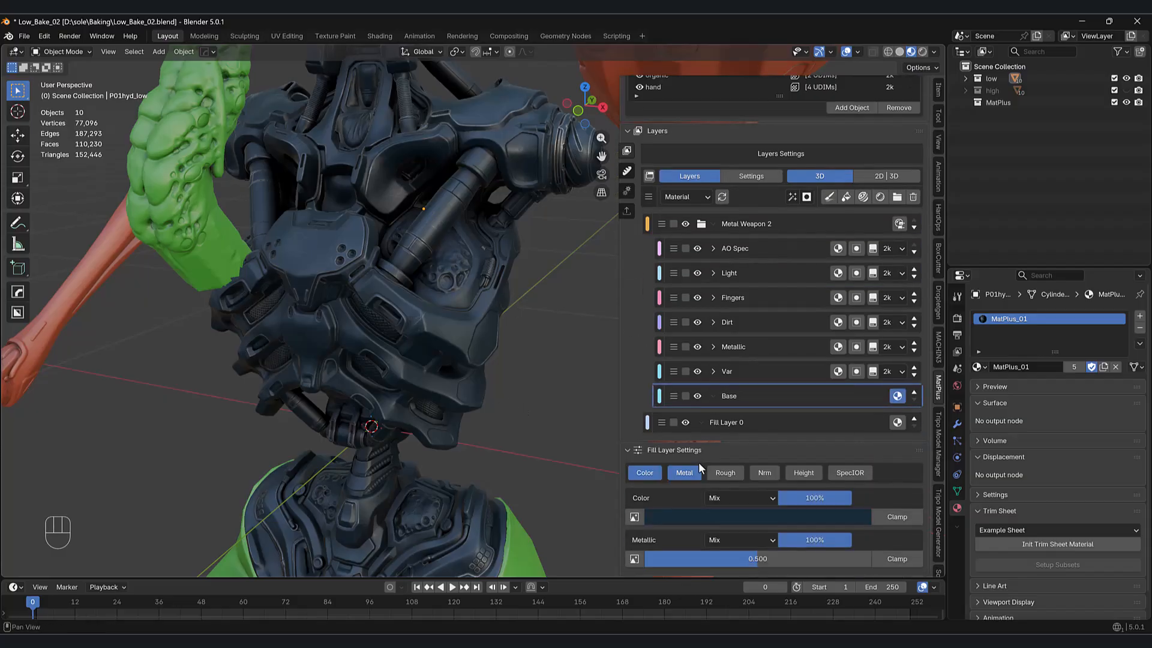
{"action": "left_click", "coordinate": [733, 517]}
{"action": "mouse_move", "coordinate": [712, 454]}
{"action": "left_mouse_down"}
{"action": "mouse_move", "coordinate": [727, 454]}
{"action": "mouse_move", "coordinate": [711, 454]}
{"action": "left_mouse_up"}
{"action": "left_click_drag", "start_coordinate": [756, 350], "coordinate": [754, 339]}
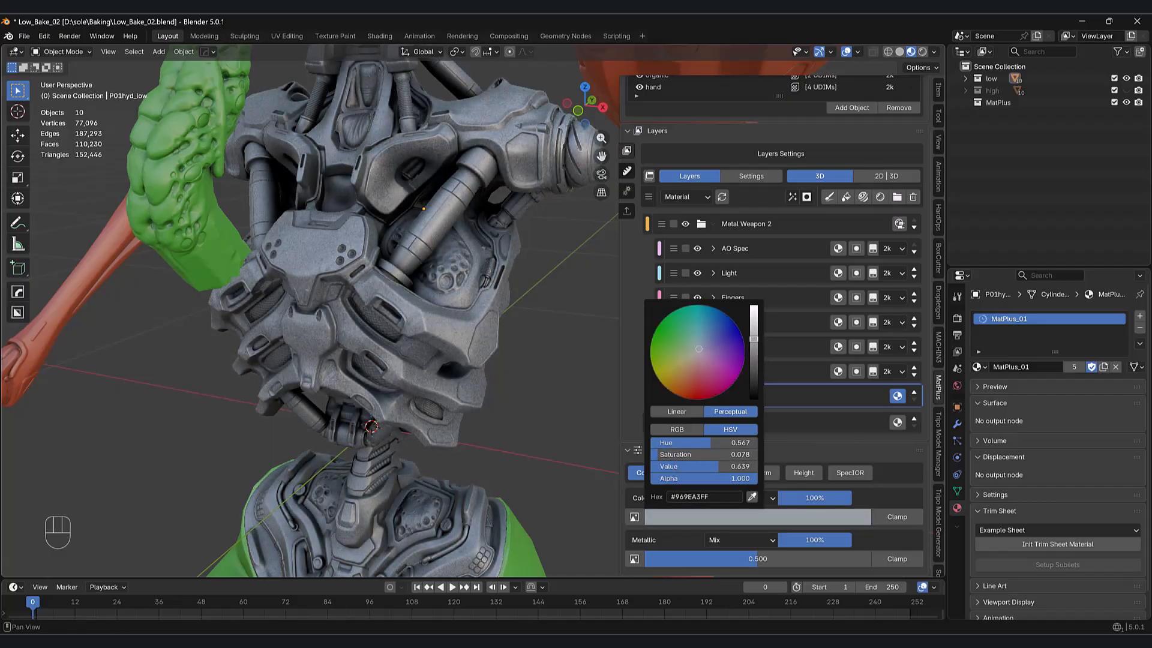
- Compare the torso with the Var layer hidden and shown, and set that layer's colour to a light desaturated grey
{"action": "scroll", "coordinate": [491, 319], "scroll_direction": "up", "scroll_amount": 6}
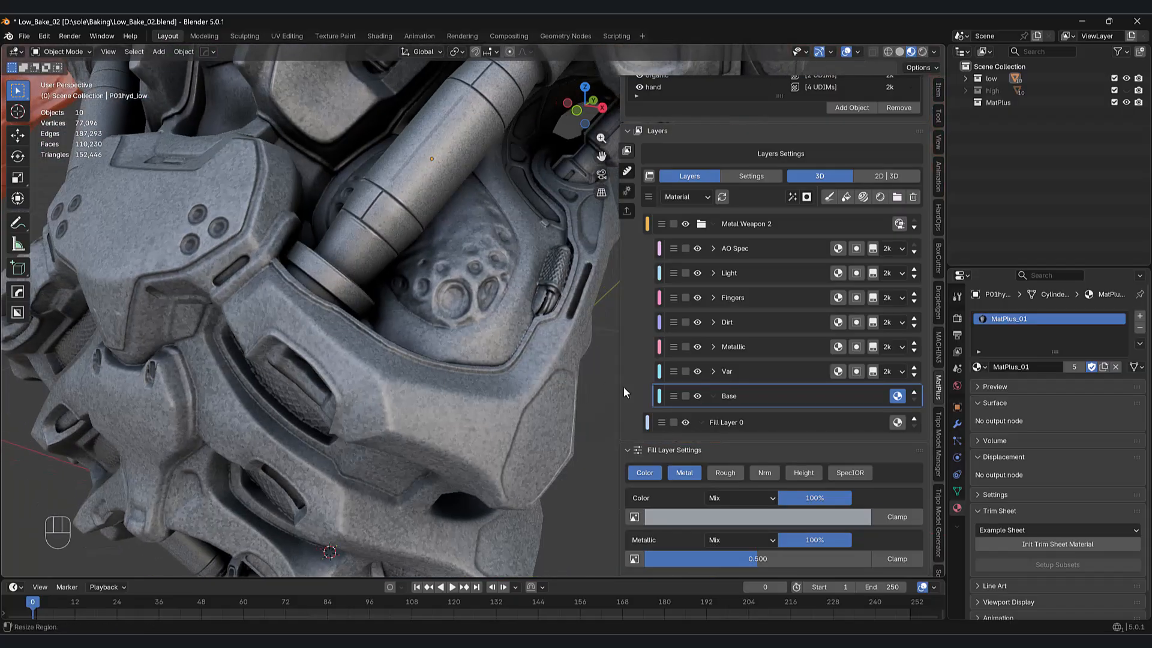
{"action": "left_click", "coordinate": [698, 373]}
{"action": "left_click", "coordinate": [699, 372]}
{"action": "left_click", "coordinate": [742, 372]}
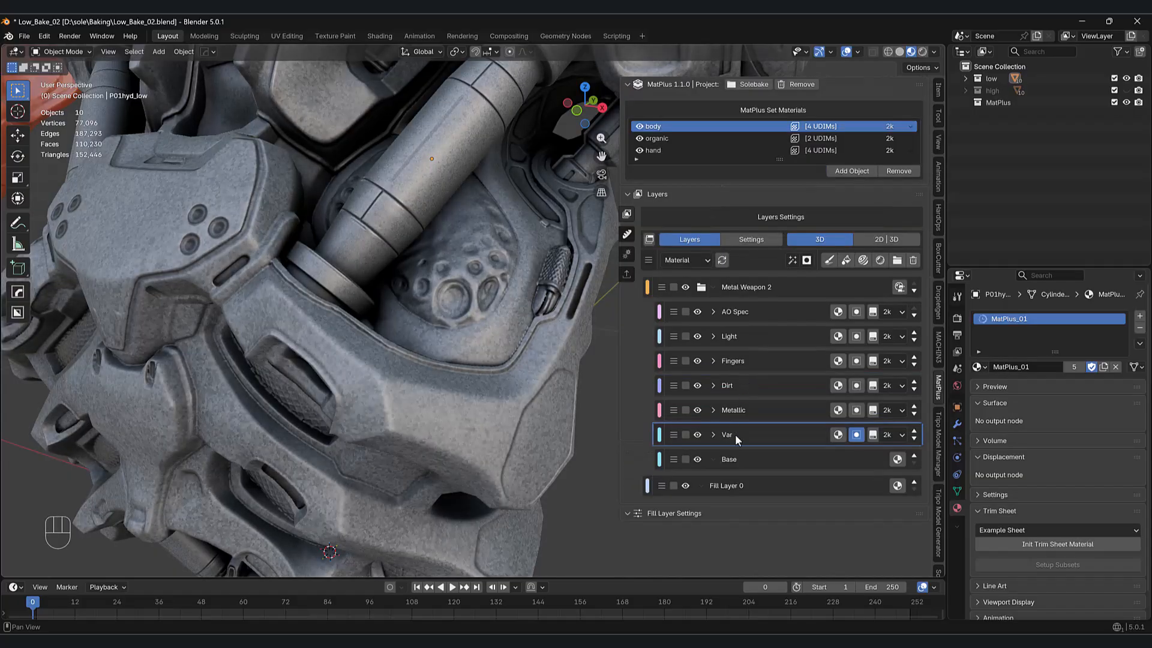
{"action": "left_click", "coordinate": [834, 436]}
{"action": "scroll", "coordinate": [774, 447], "scroll_direction": "down", "scroll_amount": 5}
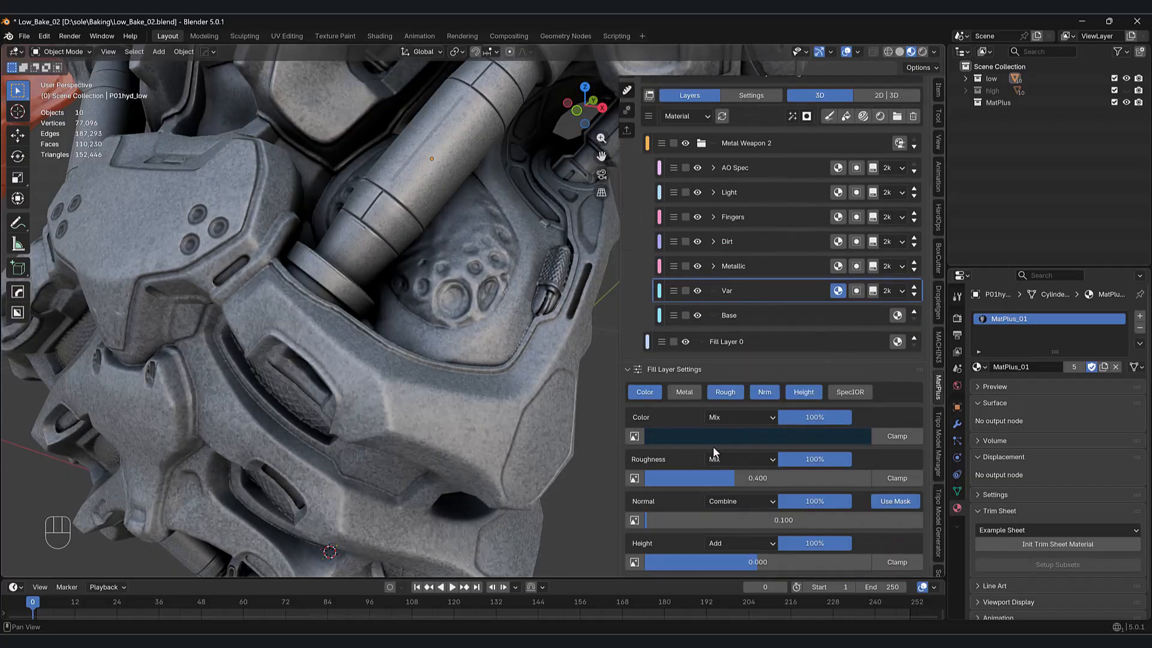
{"action": "left_click", "coordinate": [702, 437]}
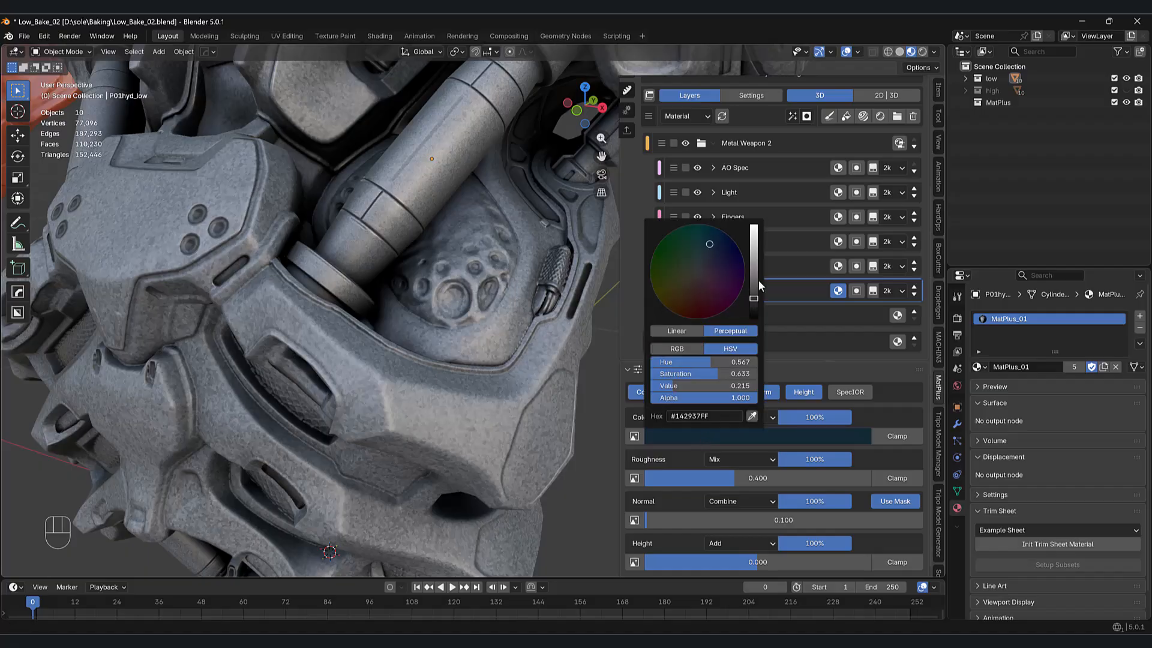
{"action": "left_click_drag", "start_coordinate": [754, 274], "coordinate": [754, 257]}
{"action": "left_click_drag", "start_coordinate": [715, 374], "coordinate": [650, 375]}
- Examine the torso with the Metallic layer hidden and shown, and review that layer's fill settings
{"action": "scroll", "coordinate": [456, 434], "scroll_direction": "down", "scroll_amount": 6}
{"action": "middle_click_drag", "start_coordinate": [459, 433], "coordinate": [520, 427]}
{"action": "scroll", "coordinate": [516, 431], "scroll_direction": "up", "scroll_amount": 4}
{"action": "scroll", "coordinate": [520, 427], "scroll_direction": "down", "scroll_amount": 2}
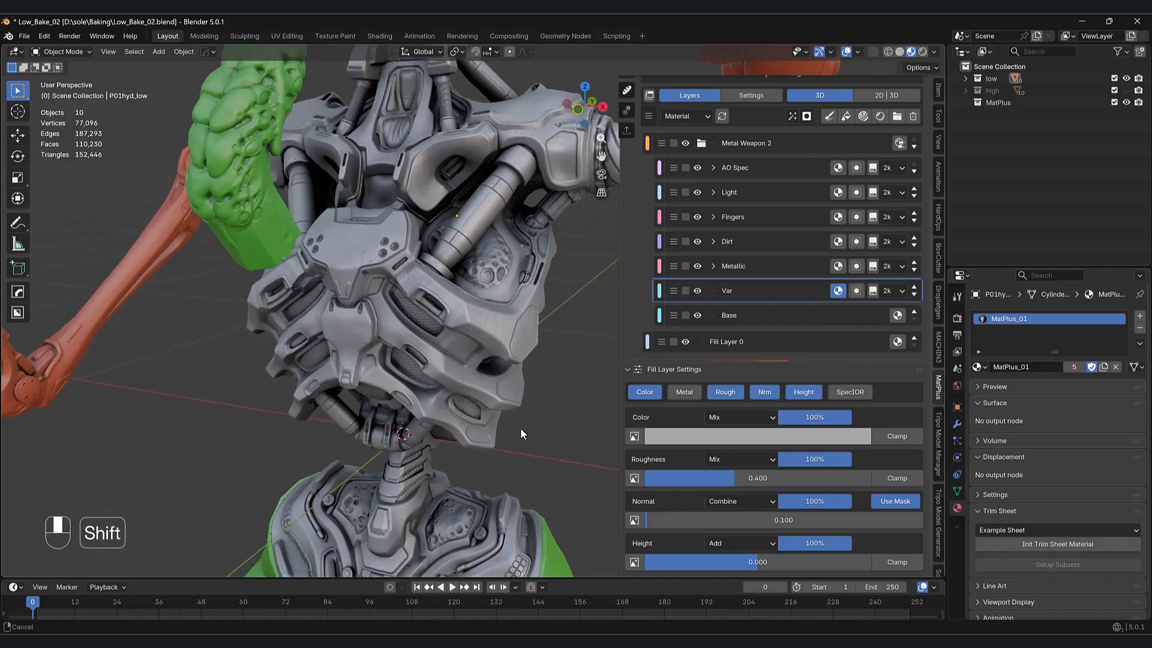
{"action": "left_click", "coordinate": [698, 265]}
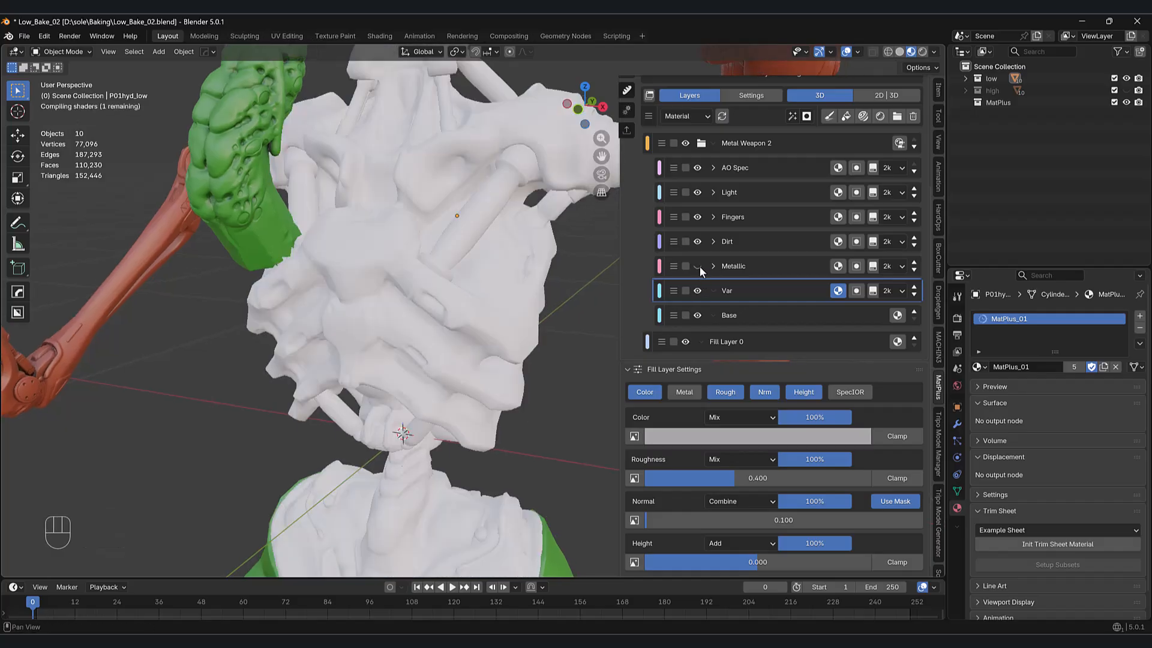
{"action": "left_click", "coordinate": [698, 265]}
{"action": "left_click", "coordinate": [718, 267]}
{"action": "scroll", "coordinate": [738, 271], "scroll_direction": "up", "scroll_amount": 5}
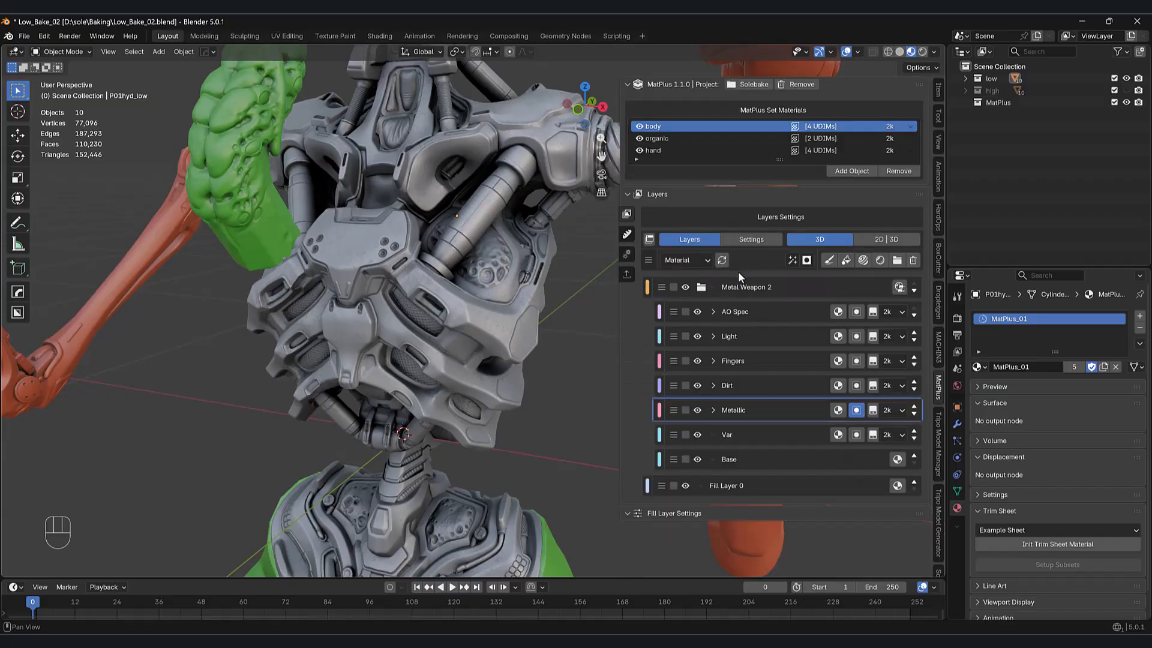
{"action": "left_click", "coordinate": [837, 410]}
{"action": "scroll", "coordinate": [769, 419], "scroll_direction": "down", "scroll_amount": 6}
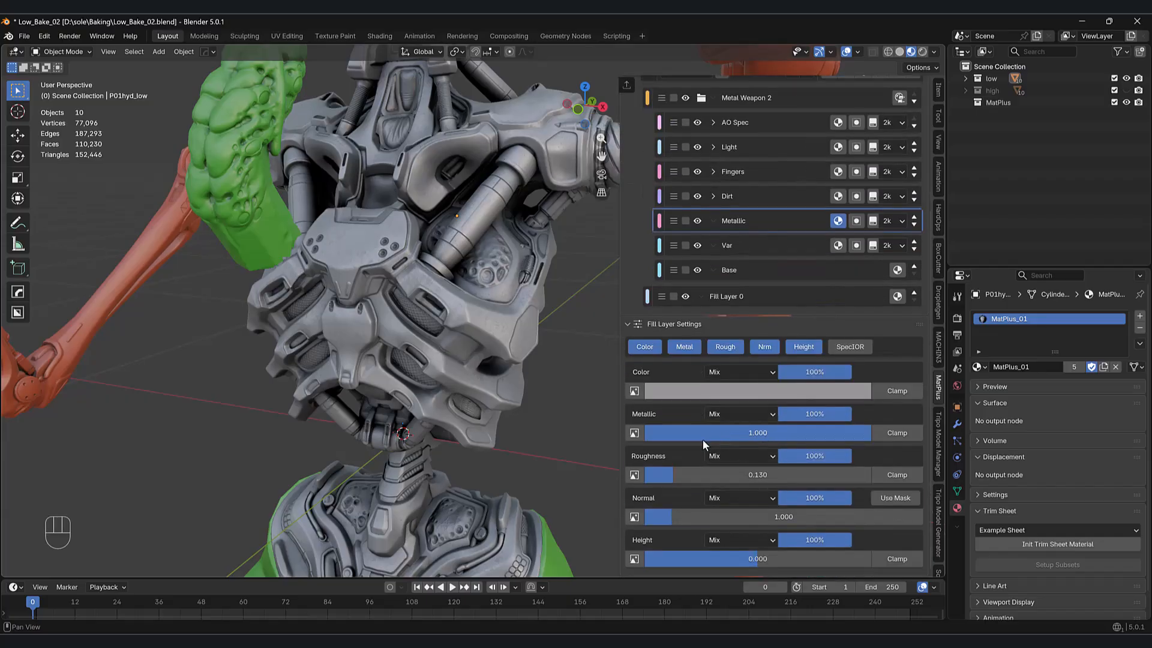
- Increase the metallic value of Metal Weapon 2's Base layer
{"action": "left_click", "coordinate": [737, 276]}
{"action": "scroll", "coordinate": [739, 273], "scroll_direction": "up", "scroll_amount": 4}
{"action": "left_click_drag", "start_coordinate": [750, 559], "coordinate": [871, 559]}
- Enable the metallic channel on the Var layer and set its value to 0.896
{"action": "left_click", "coordinate": [756, 372]}
{"action": "scroll", "coordinate": [719, 431], "scroll_direction": "down", "scroll_amount": 3}
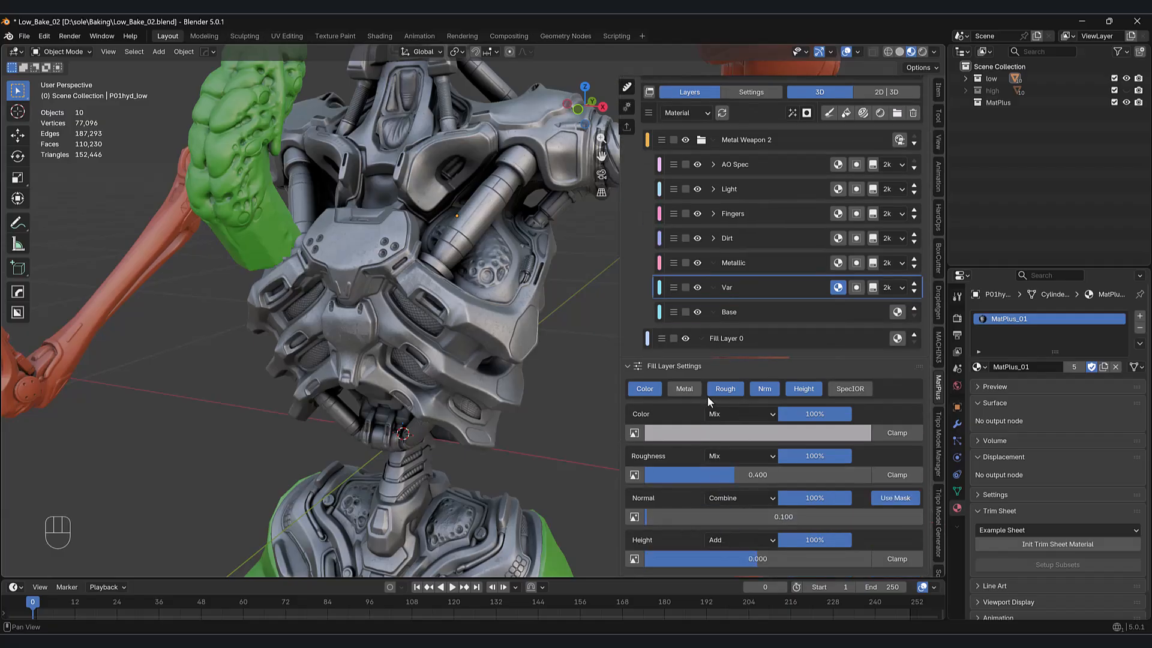
{"action": "left_click", "coordinate": [693, 391]}
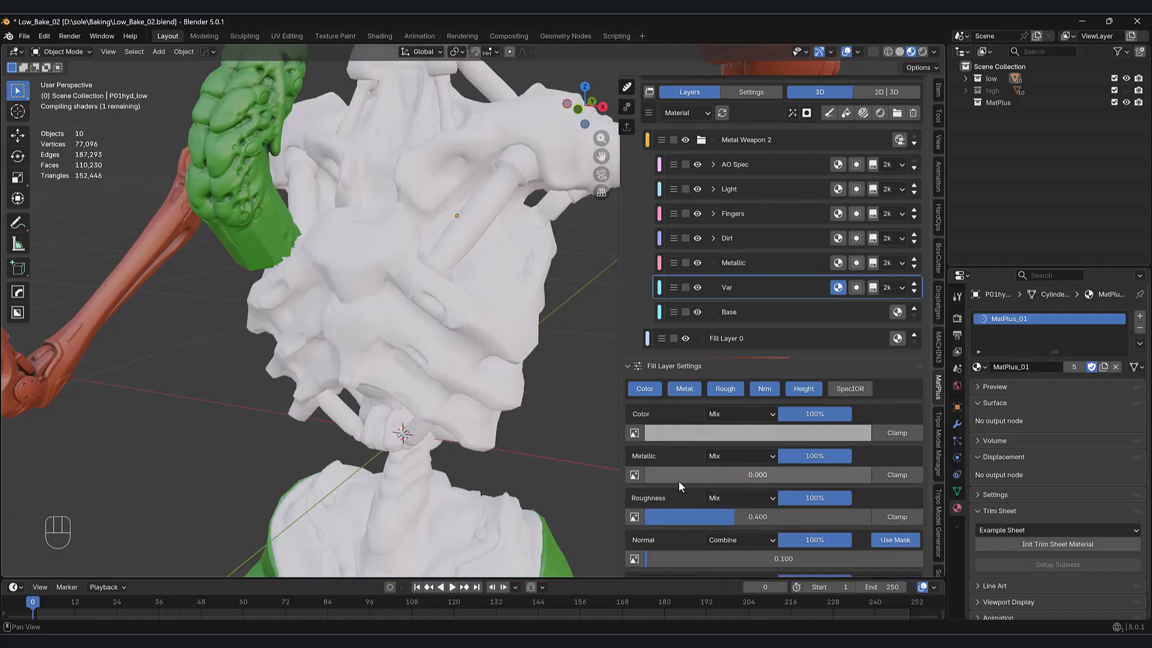
{"action": "left_click_drag", "start_coordinate": [696, 480], "coordinate": [847, 480]}
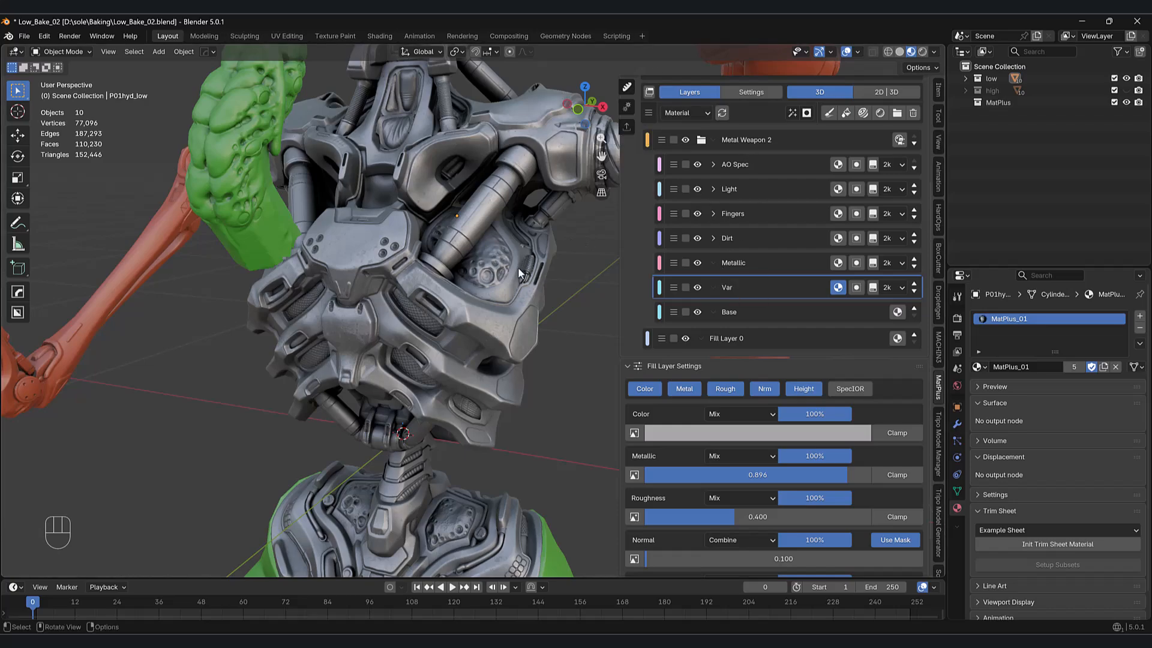
- Compare the torso's surface with the Dirt layer of Metal Weapon 2 hidden and shown
{"action": "left_click", "coordinate": [696, 238]}
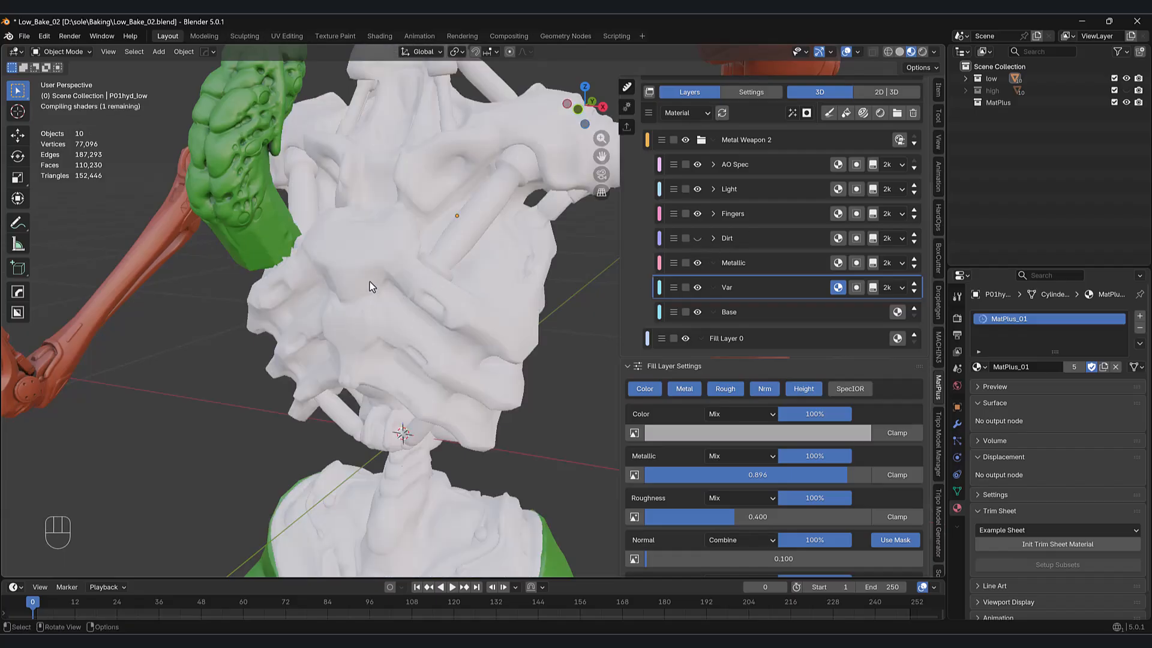
{"action": "scroll", "coordinate": [370, 264], "scroll_direction": "up", "scroll_amount": 3}
{"action": "middle_click_drag", "start_coordinate": [374, 270], "coordinate": [414, 280], "text": "shift"}
{"action": "scroll", "coordinate": [393, 279], "scroll_direction": "up", "scroll_amount": 2}
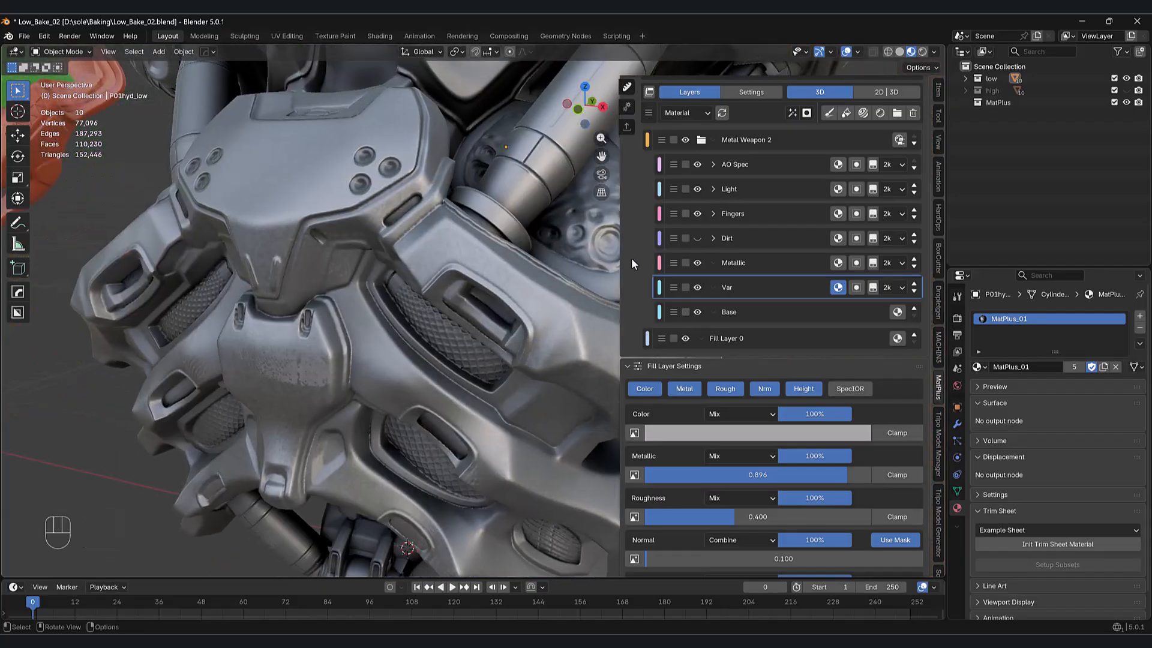
{"action": "left_click", "coordinate": [695, 239]}
{"action": "left_click", "coordinate": [696, 239]}
{"action": "left_click", "coordinate": [695, 238]}
{"action": "left_click", "coordinate": [696, 239]}
{"action": "left_click", "coordinate": [695, 238]}
{"action": "left_click", "coordinate": [696, 239]}
- Select the Dirt layer, try deleting its selected element, and undo the removal
{"action": "left_click", "coordinate": [735, 237]}
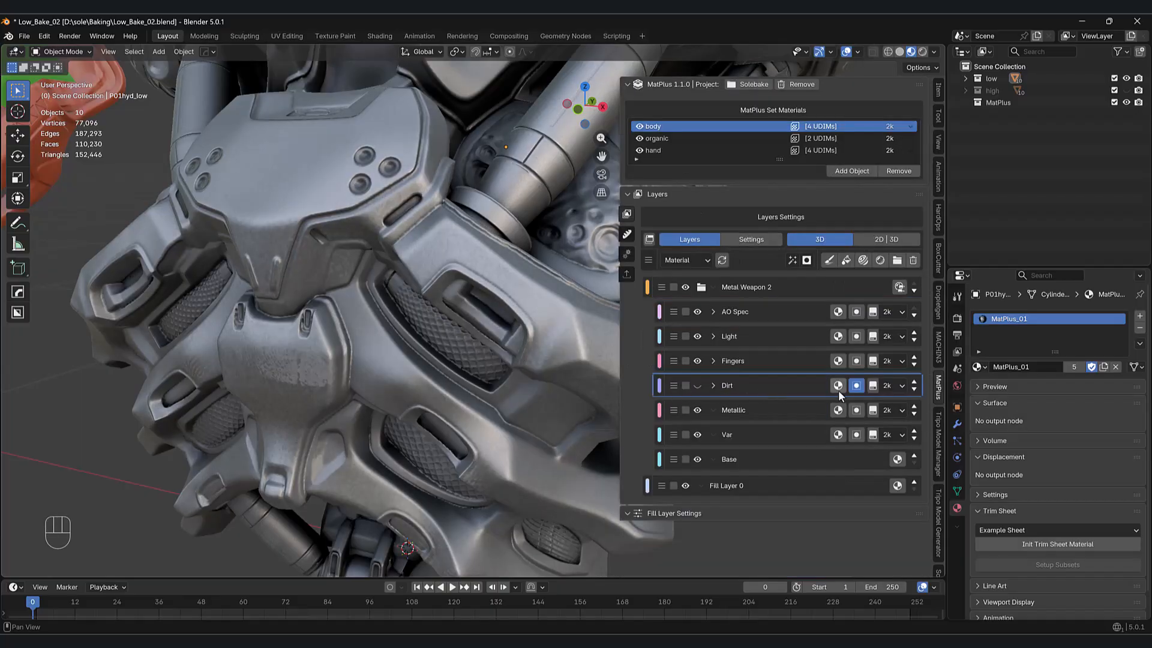
{"action": "left_click", "coordinate": [912, 261]}
{"action": "key", "text": "ctrl+z"}
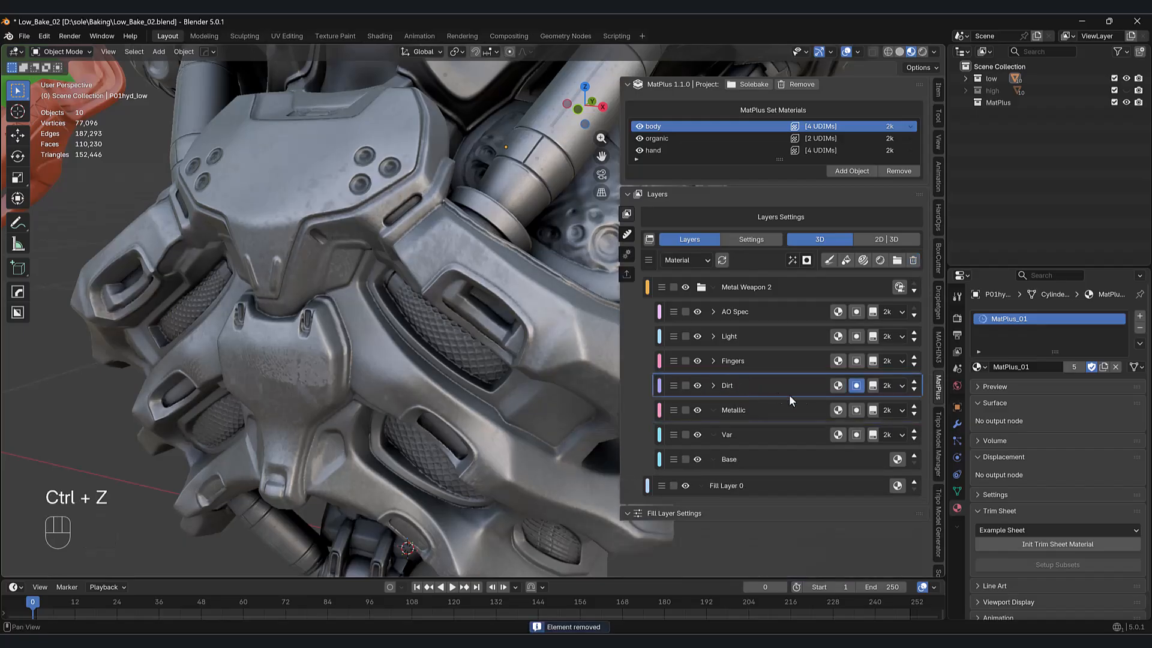
- Set the global balance of the Dirt layer's Dirt 1 mask generator to 0.353
{"action": "left_click", "coordinate": [713, 385]}
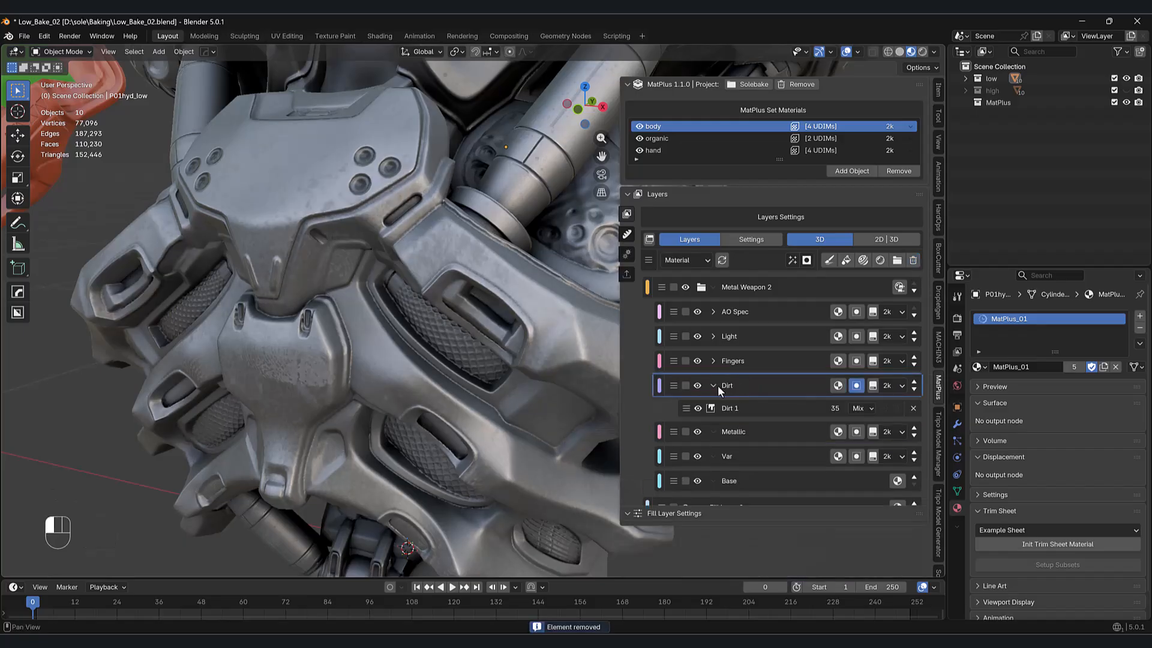
{"action": "left_click", "coordinate": [728, 409]}
{"action": "scroll", "coordinate": [712, 454], "scroll_direction": "down", "scroll_amount": 7}
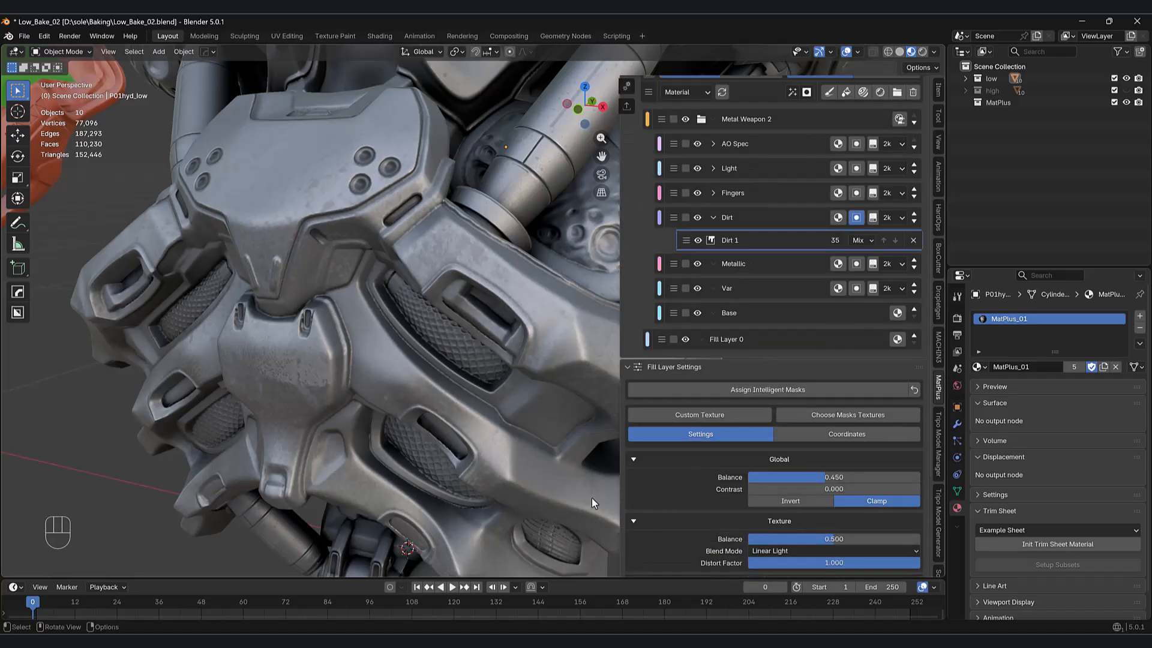
{"action": "mouse_move", "coordinate": [806, 478]}
{"action": "left_mouse_down"}
{"action": "mouse_move", "coordinate": [778, 478]}
{"action": "mouse_move", "coordinate": [802, 478]}
{"action": "mouse_move", "coordinate": [788, 478]}
{"action": "left_mouse_up"}
{"action": "scroll", "coordinate": [557, 470], "scroll_direction": "down", "scroll_amount": 4}
{"action": "scroll", "coordinate": [480, 449], "scroll_direction": "up", "scroll_amount": 4}
{"action": "middle_click_drag", "start_coordinate": [480, 449], "coordinate": [332, 316], "text": "shift"}
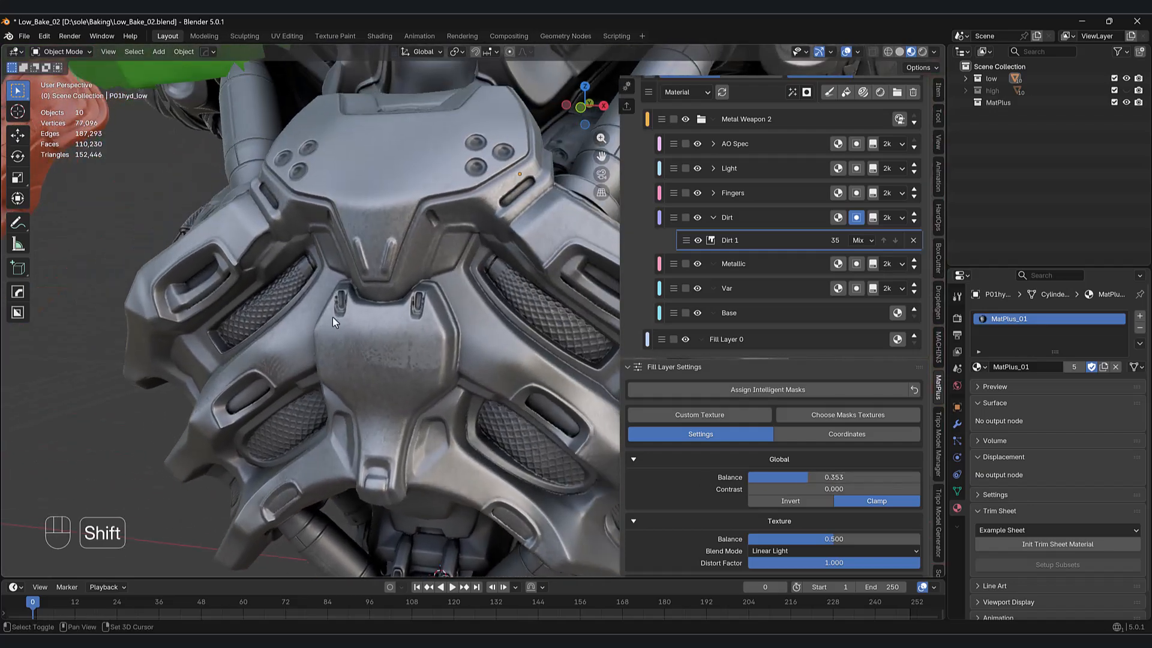
- Select the Fingers layer and examine the metal body parts up close for its fingerprint marks
{"action": "left_click", "coordinate": [722, 195]}
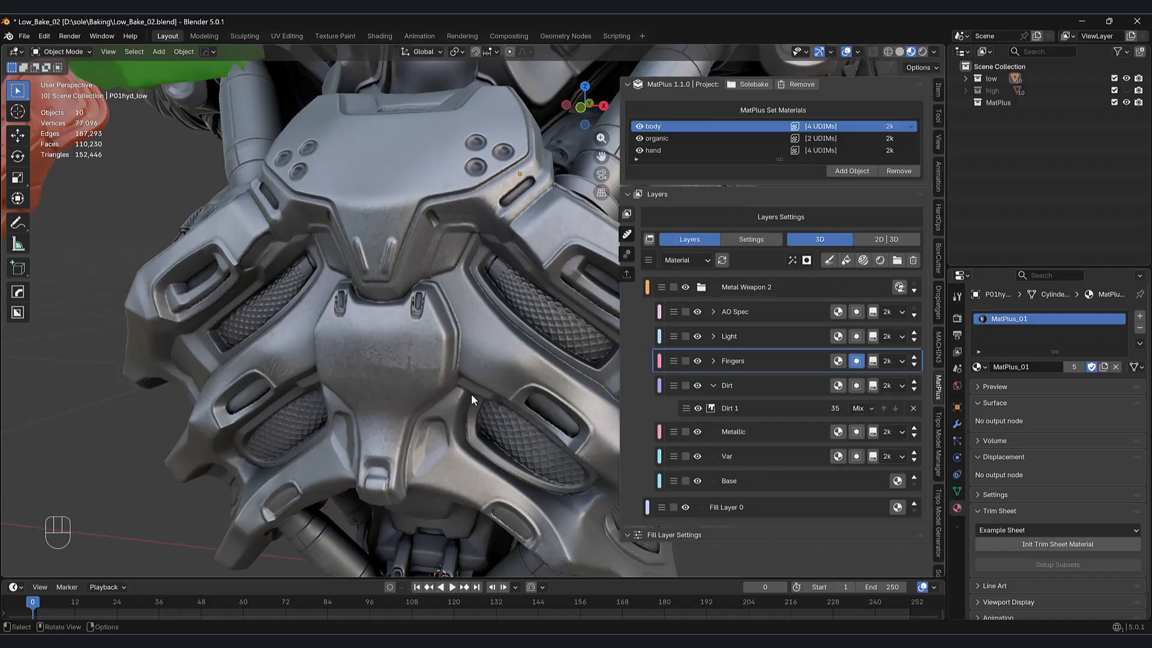
{"action": "scroll", "coordinate": [494, 360], "scroll_direction": "down", "scroll_amount": 2}
{"action": "middle_click_drag", "start_coordinate": [496, 324], "coordinate": [430, 479], "text": "shift"}
{"action": "scroll", "coordinate": [456, 438], "scroll_direction": "down", "scroll_amount": 3}
{"action": "middle_click_drag", "start_coordinate": [471, 413], "coordinate": [457, 264], "text": "shift"}
{"action": "scroll", "coordinate": [447, 372], "scroll_direction": "up", "scroll_amount": 5}
{"action": "middle_click_drag", "start_coordinate": [443, 150], "coordinate": [444, 447], "text": "shift"}
{"action": "scroll", "coordinate": [441, 417], "scroll_direction": "down", "scroll_amount": 4}
{"action": "middle_click_drag", "start_coordinate": [445, 270], "coordinate": [423, 384], "text": "shift"}
{"action": "scroll", "coordinate": [437, 416], "scroll_direction": "up", "scroll_amount": 4}
{"action": "scroll", "coordinate": [436, 415], "scroll_direction": "down", "scroll_amount": 2}
{"action": "scroll", "coordinate": [413, 294], "scroll_direction": "down", "scroll_amount": 3}
{"action": "scroll", "coordinate": [413, 294], "scroll_direction": "up", "scroll_amount": 8}
{"action": "middle_click_drag", "start_coordinate": [400, 249], "coordinate": [433, 351], "text": "shift"}
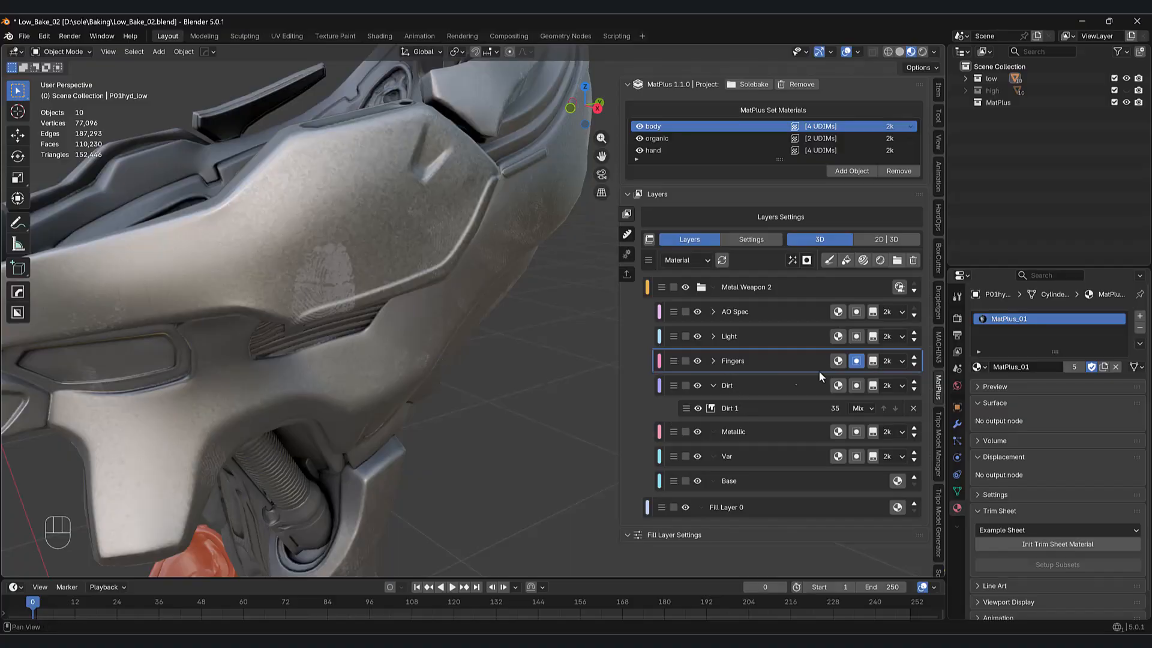
- Try a higher balance on the Fingers layer's Fill Effect 2 and undo the change
{"action": "left_click", "coordinate": [715, 361]}
{"action": "left_click", "coordinate": [744, 383]}
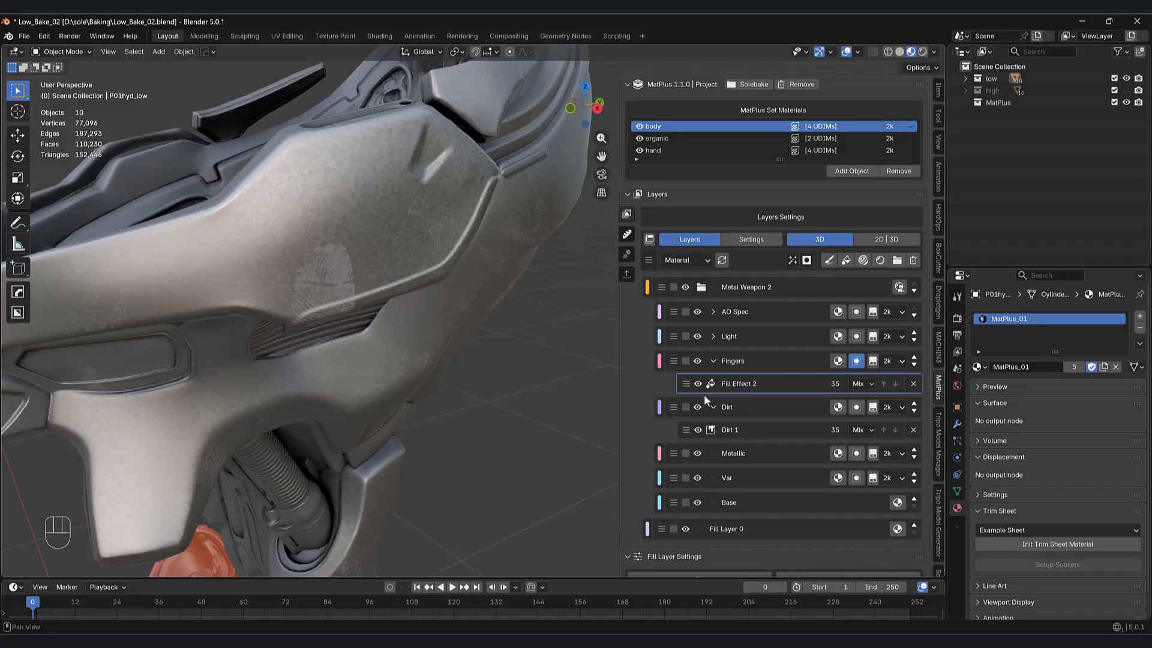
{"action": "scroll", "coordinate": [720, 395], "scroll_direction": "down", "scroll_amount": 5}
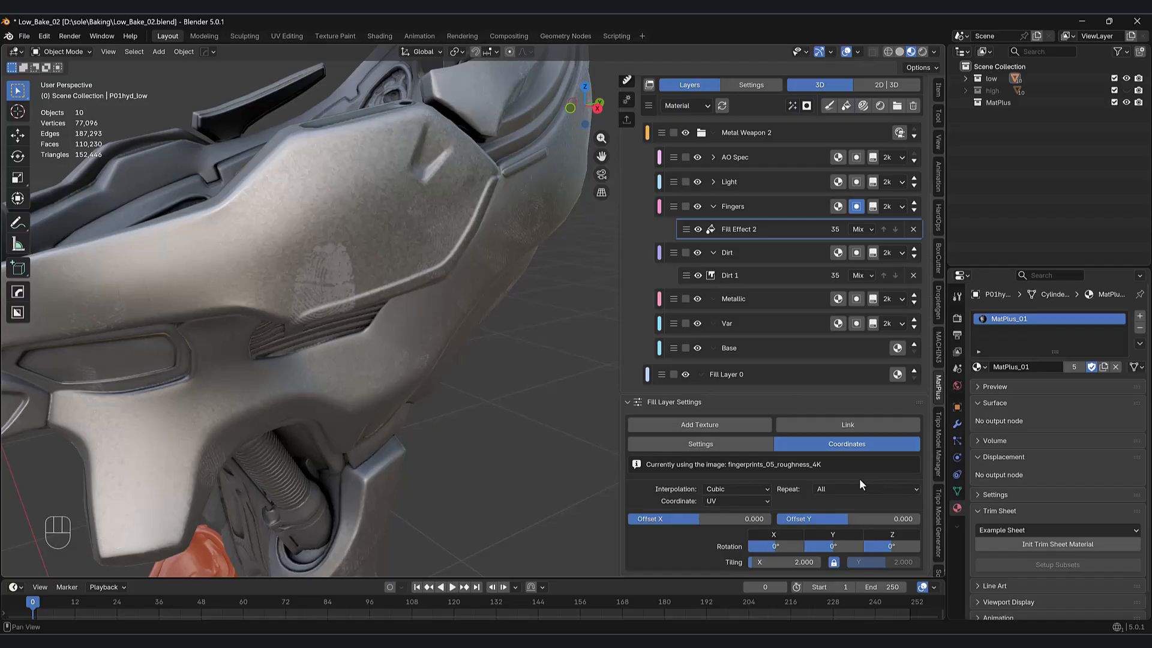
{"action": "left_click", "coordinate": [713, 447]}
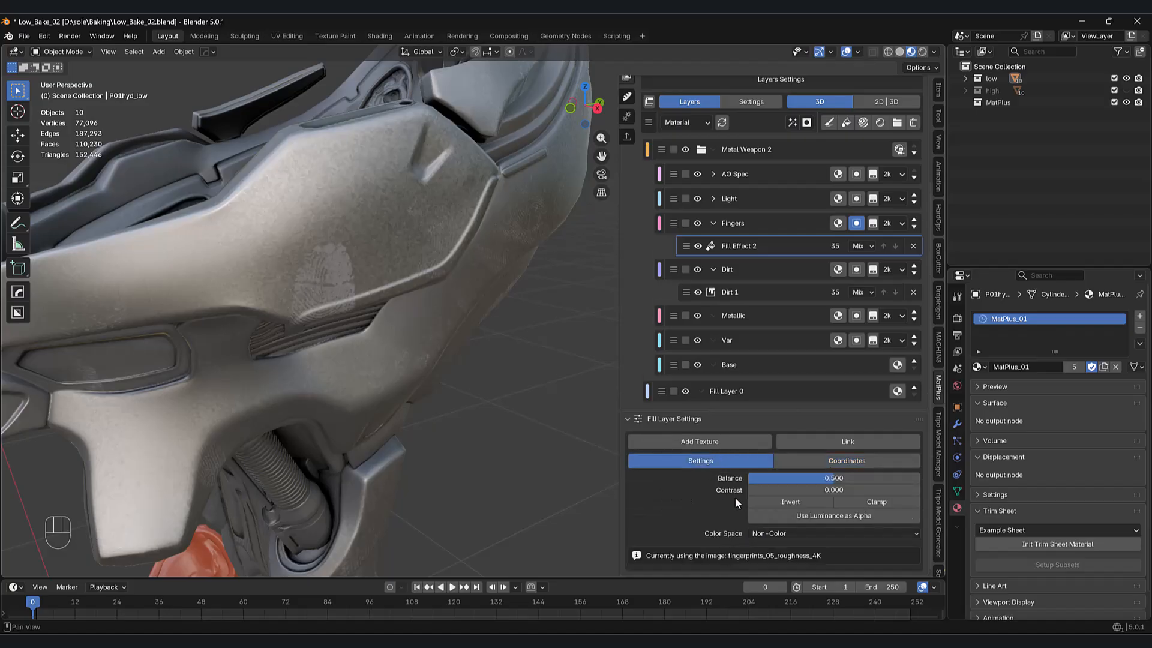
{"action": "left_click_drag", "start_coordinate": [804, 479], "coordinate": [835, 483]}
{"action": "key", "text": "ctrl+z"}
{"action": "scroll", "coordinate": [689, 482], "scroll_direction": "up", "scroll_amount": 5}
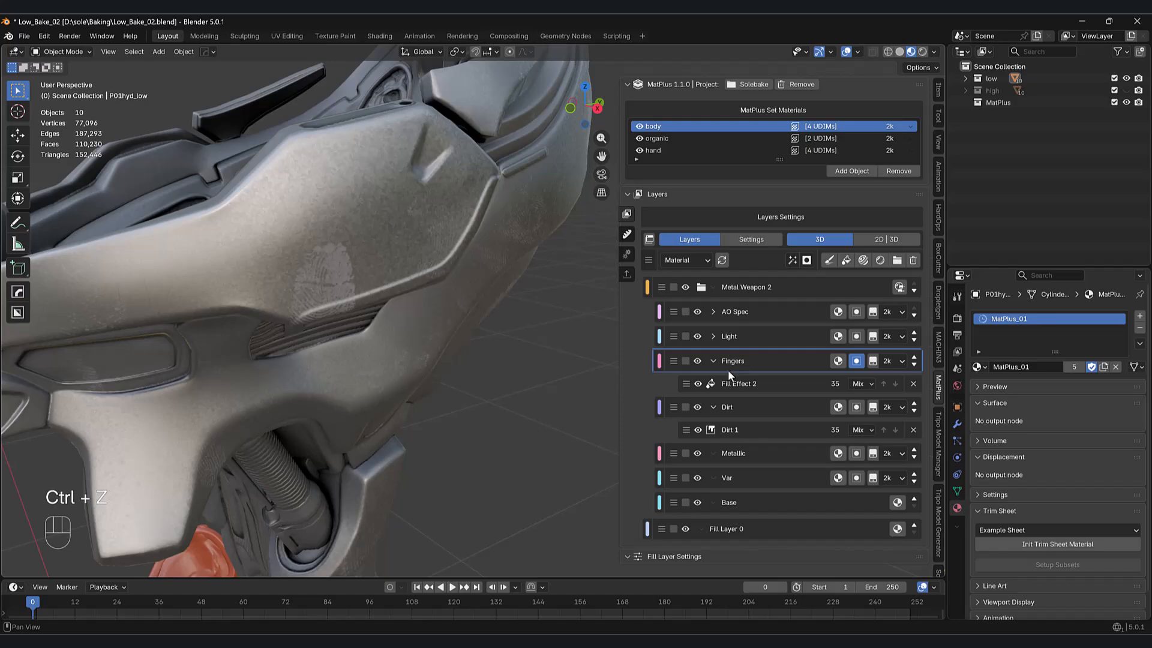
- Try a larger tiling for the fingerprint texture in Fill Effect 2 and undo the change
{"action": "left_click", "coordinate": [739, 385]}
{"action": "scroll", "coordinate": [747, 431], "scroll_direction": "down", "scroll_amount": 5}
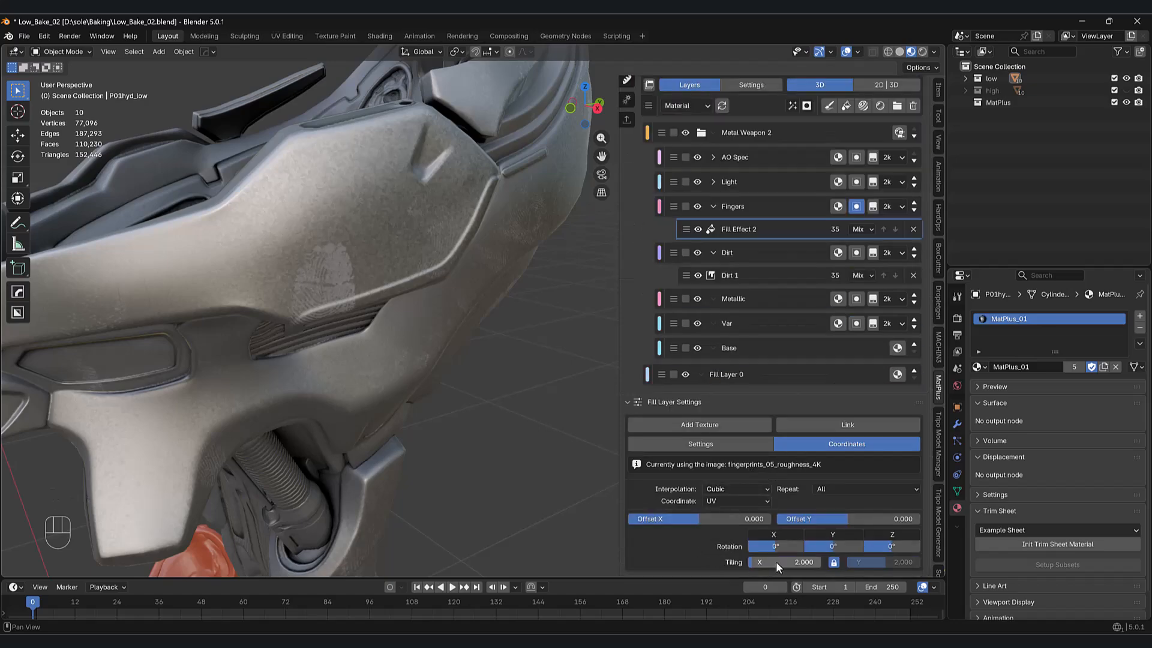
{"action": "left_click_drag", "start_coordinate": [768, 562], "coordinate": [899, 563], "text": "shift"}
{"action": "key", "text": "ctrl+z"}
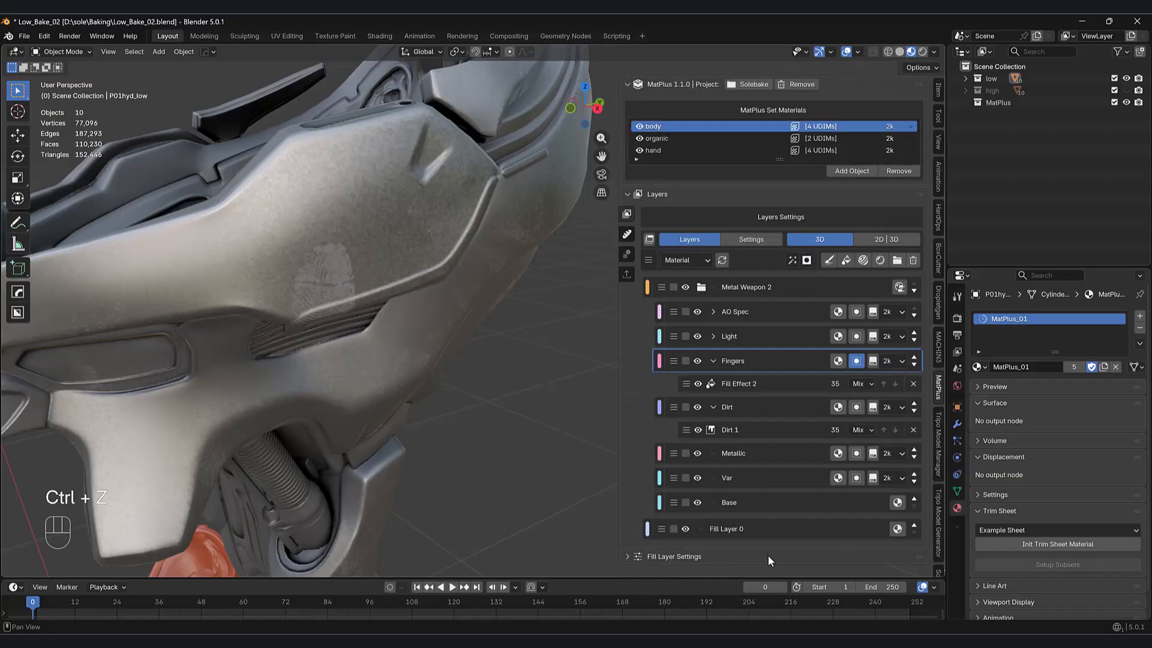
- Set the tiling of the fingerprint texture in the Fingers layer's Fill Effect 2 to 5 and check the whole model
{"action": "left_click", "coordinate": [763, 387]}
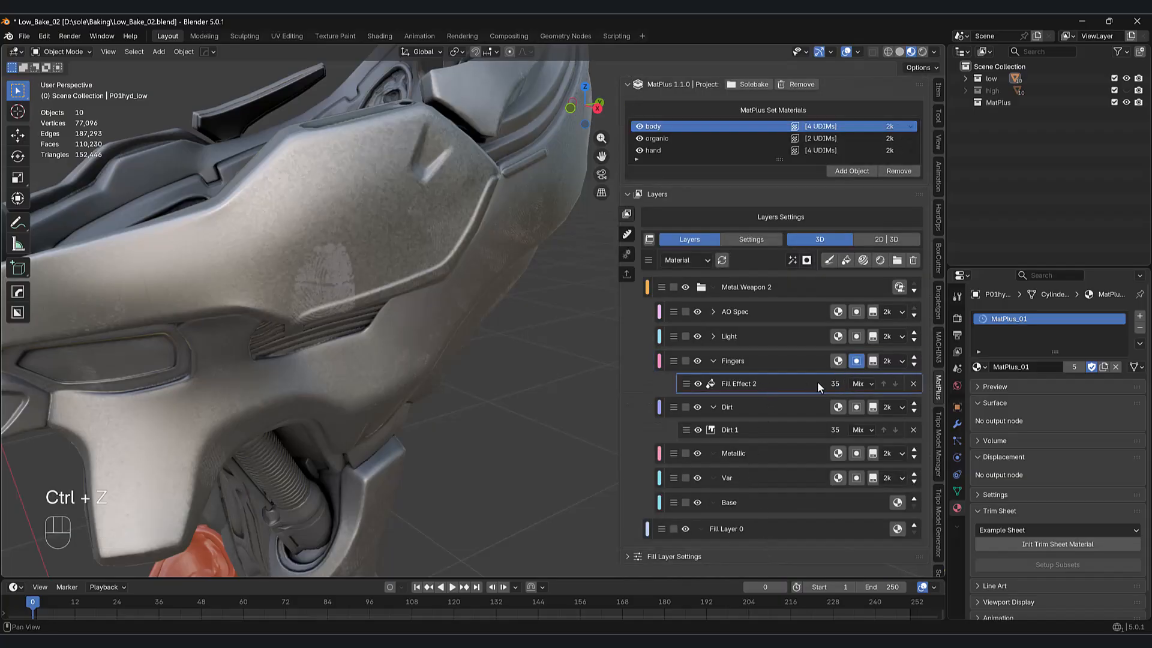
{"action": "left_click", "coordinate": [682, 557]}
{"action": "scroll", "coordinate": [750, 544], "scroll_direction": "down", "scroll_amount": 5}
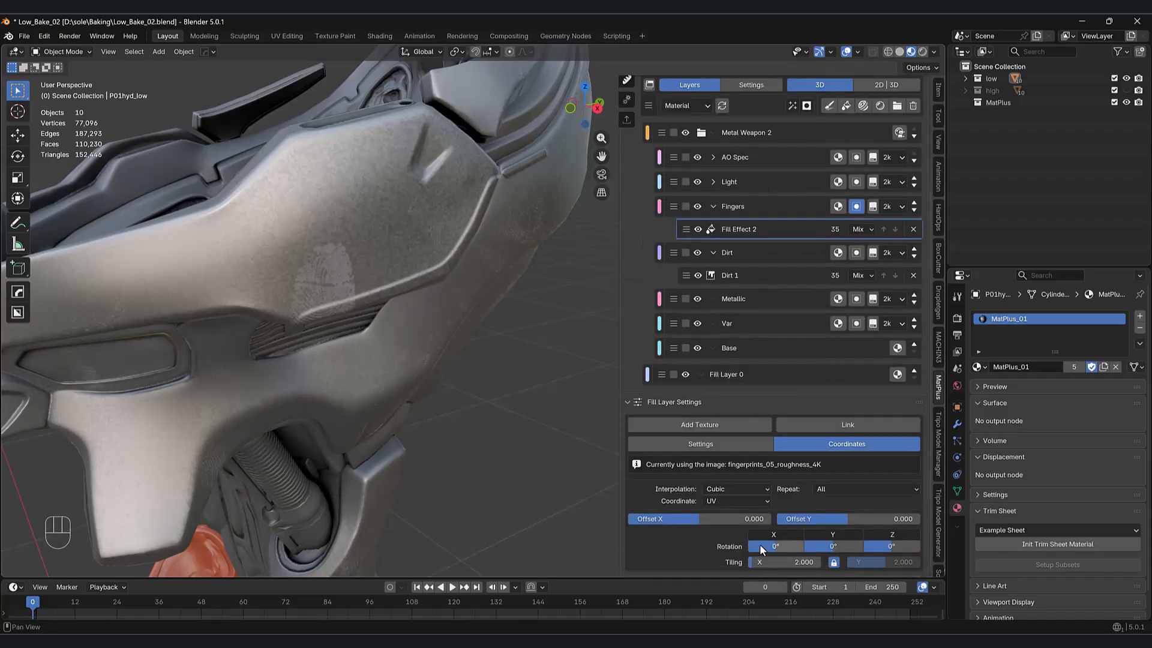
{"action": "left_click", "coordinate": [778, 561]}
{"action": "type", "text": "5"}
{"action": "key", "text": "Return"}
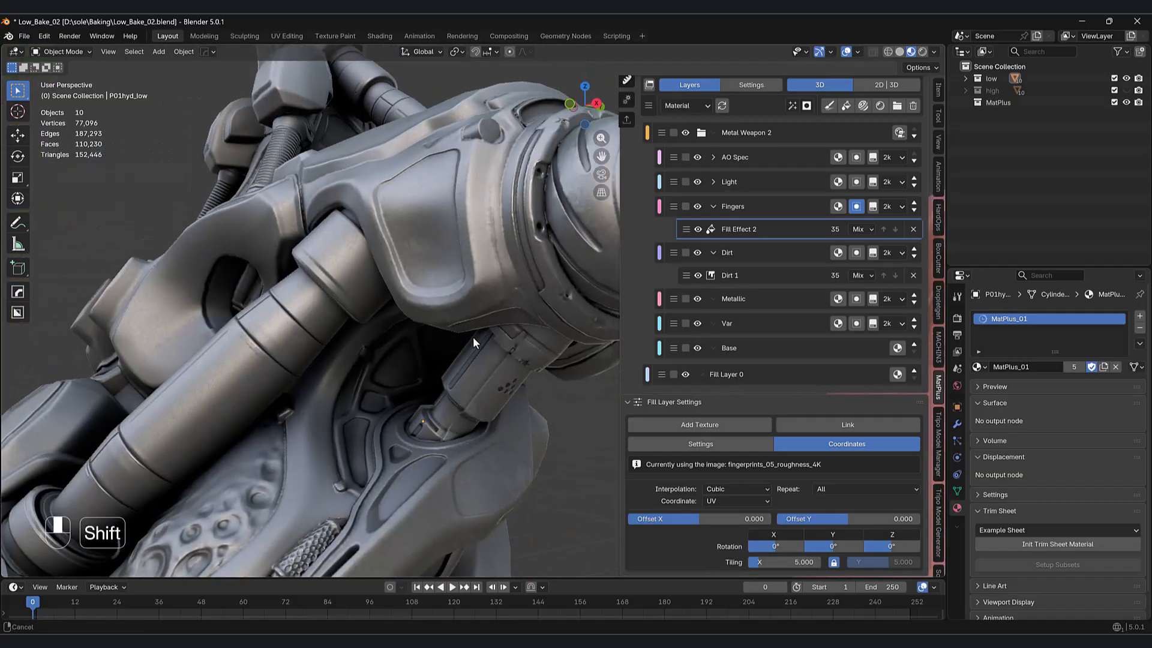
{"action": "middle_click_drag", "start_coordinate": [474, 337], "coordinate": [411, 342], "text": "shift"}
{"action": "scroll", "coordinate": [443, 322], "scroll_direction": "down", "scroll_amount": 6}
{"action": "scroll", "coordinate": [411, 342], "scroll_direction": "down", "scroll_amount": 3}
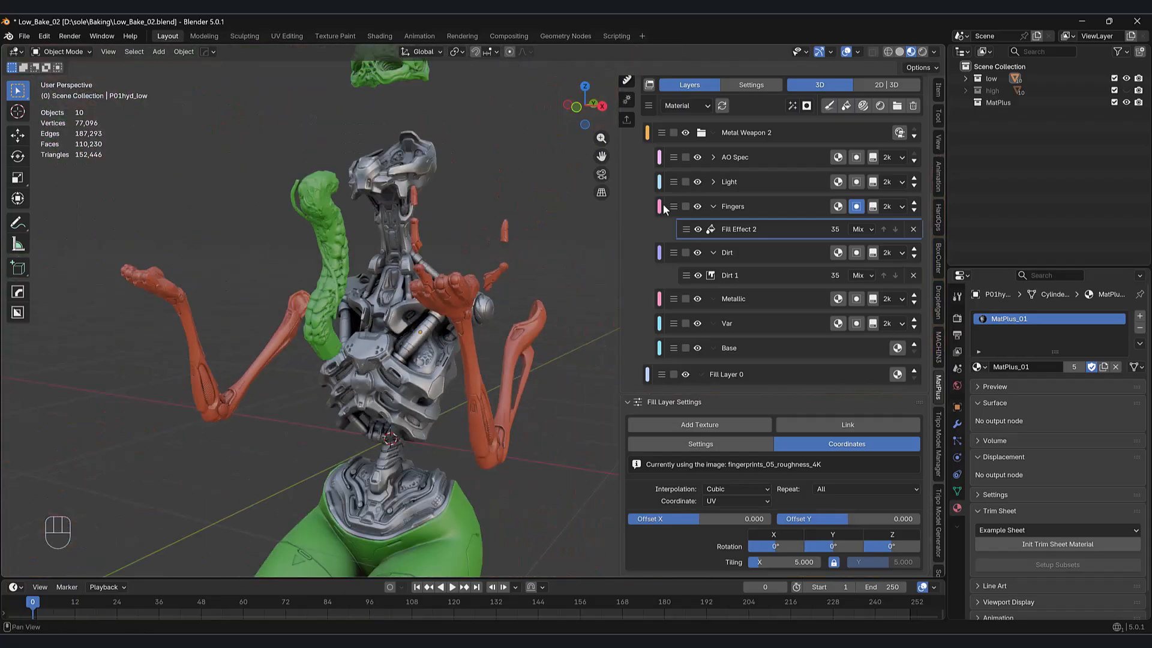
- Collapse the Metal Weapon 2 group and duplicate it
{"action": "left_click", "coordinate": [711, 135]}
{"action": "scroll", "coordinate": [545, 364], "scroll_direction": "up", "scroll_amount": 2}
{"action": "middle_click_drag", "start_coordinate": [552, 376], "coordinate": [557, 327], "text": "shift"}
{"action": "scroll", "coordinate": [561, 365], "scroll_direction": "up", "scroll_amount": 2}
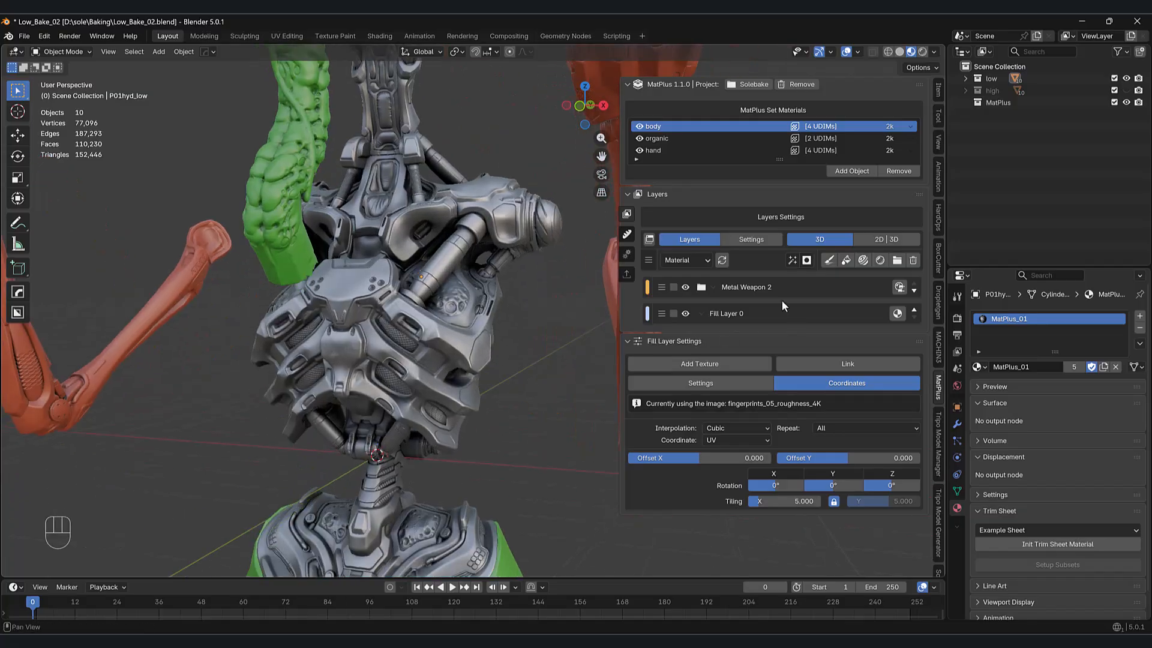
{"action": "left_click", "coordinate": [760, 293]}
{"action": "key", "text": "shift"}
{"action": "left_click", "coordinate": [656, 291]}
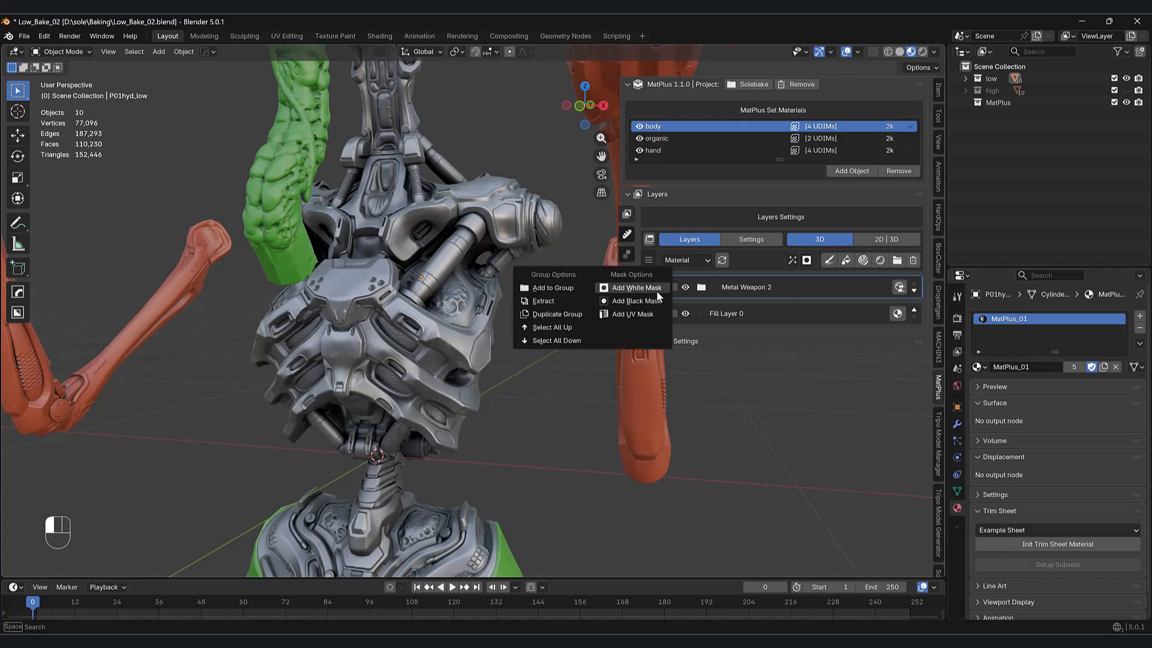
{"action": "left_click", "coordinate": [555, 320]}
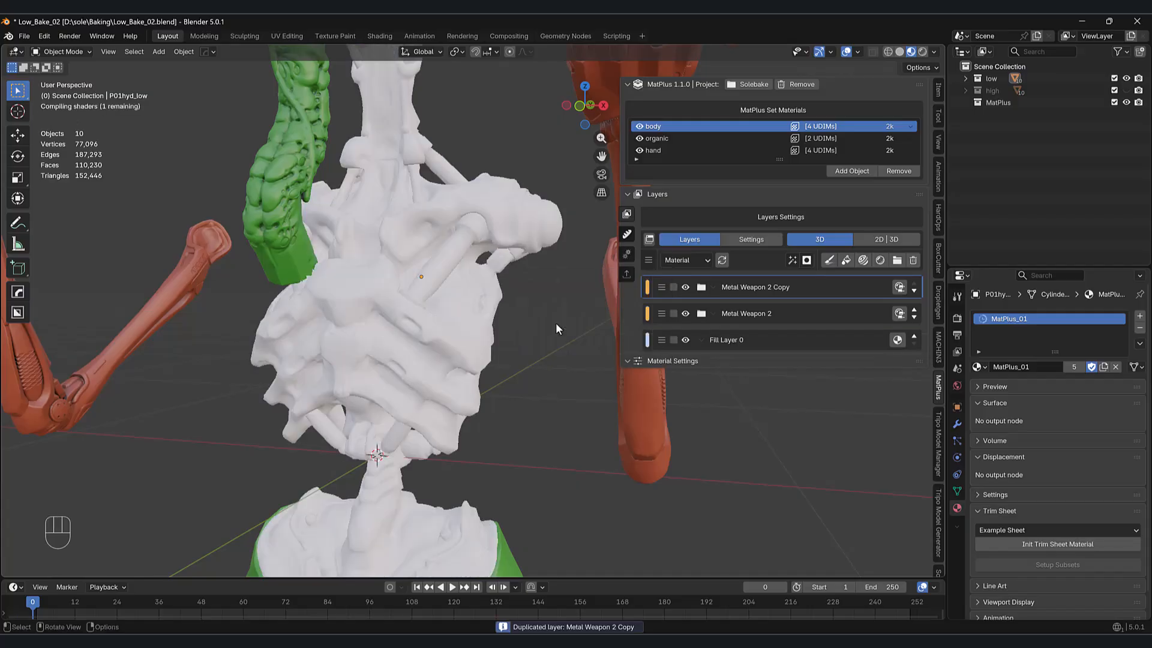
- Rename the original Metal Weapon 2 group to "main"
{"action": "double_click", "coordinate": [757, 315]}
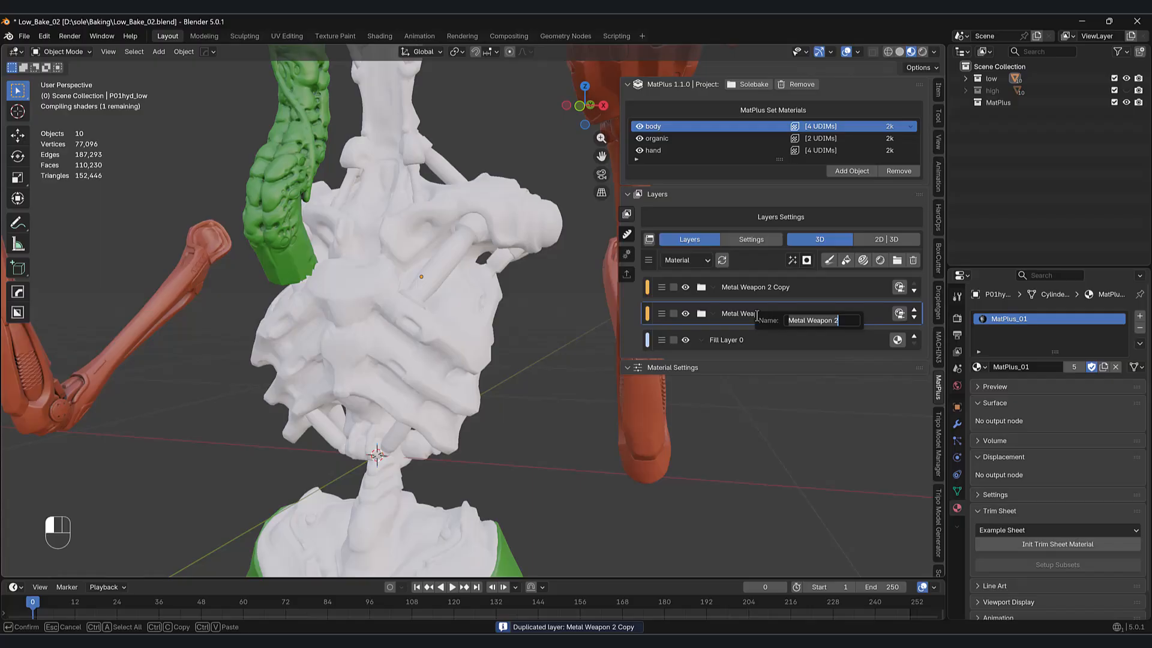
{"action": "type", "text": "main"}
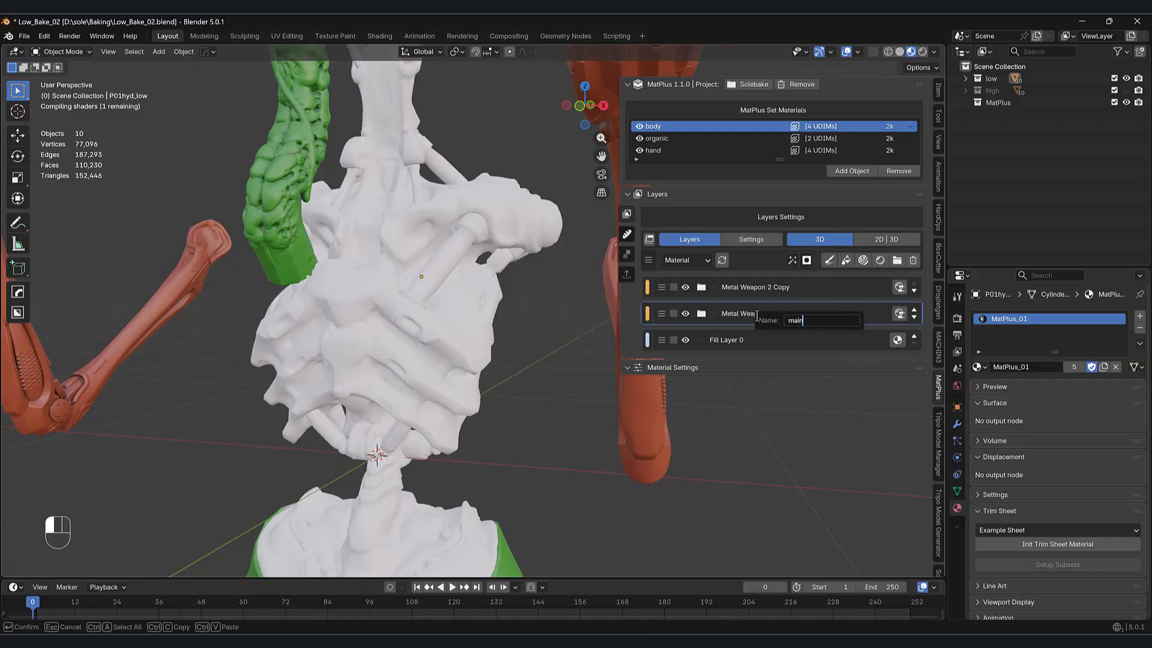
{"action": "key", "text": "Return"}
- Rename the duplicated Metal Weapon 2 Copy group to "darkmetal"
{"action": "double_click", "coordinate": [755, 289]}
{"action": "type", "text": "se"}
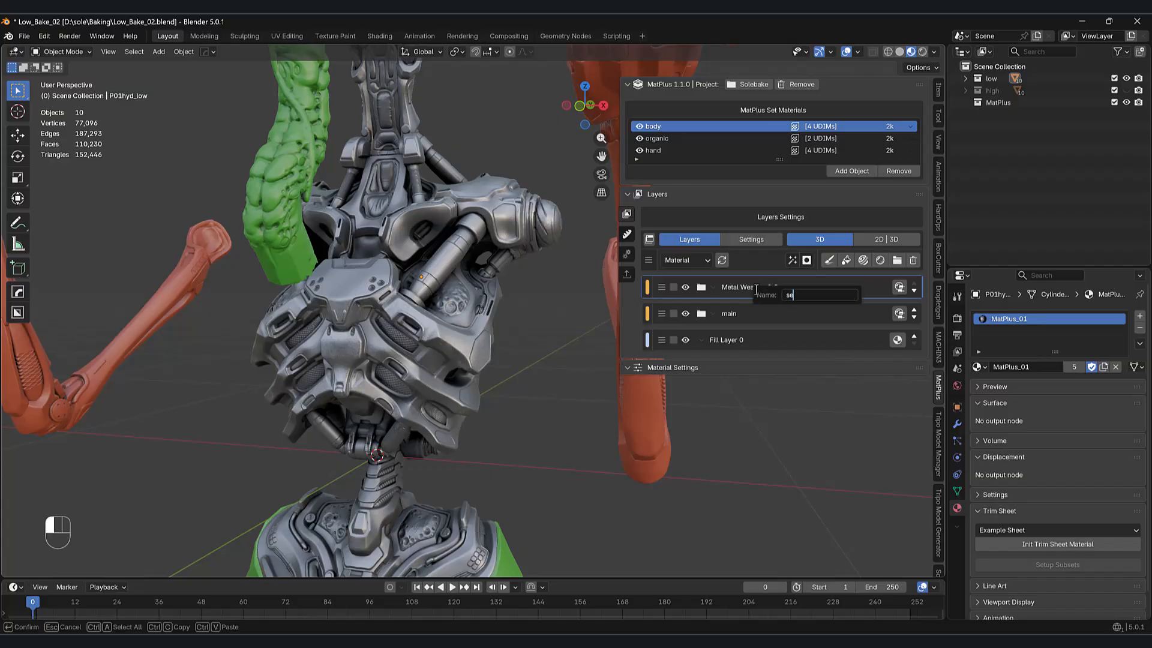
{"action": "key", "text": "BackSpace"}
{"action": "key", "text": "BackSpace"}
{"action": "key", "text": "BackSpace"}
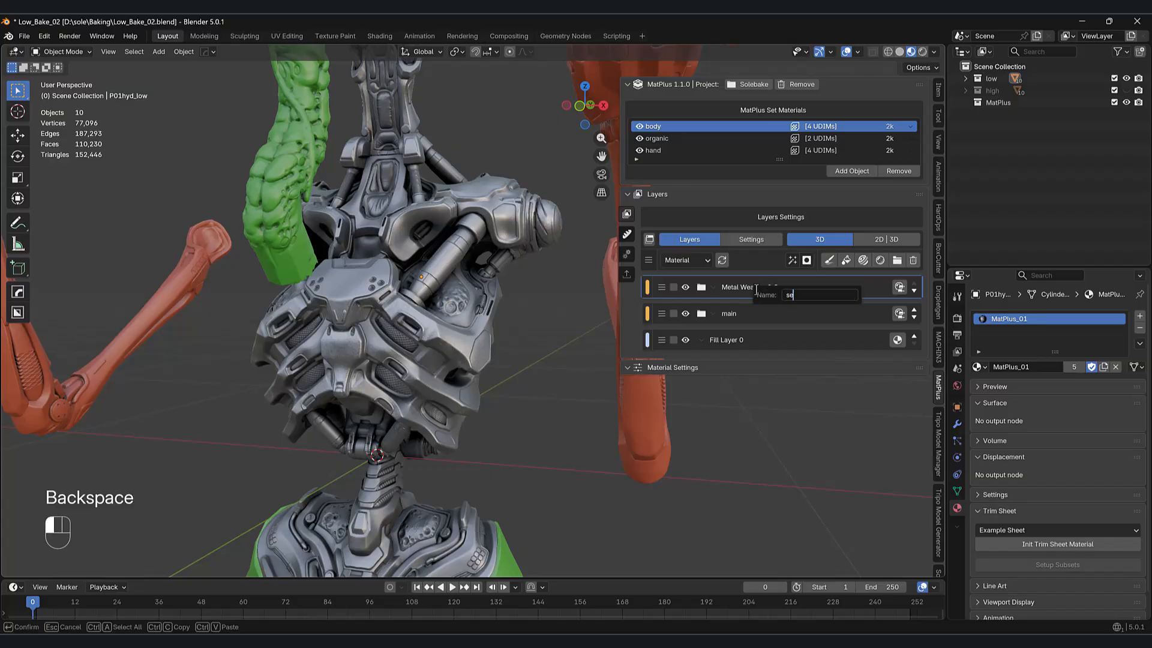
{"action": "type", "text": "dar"}
{"action": "key", "text": "BackSpace"}
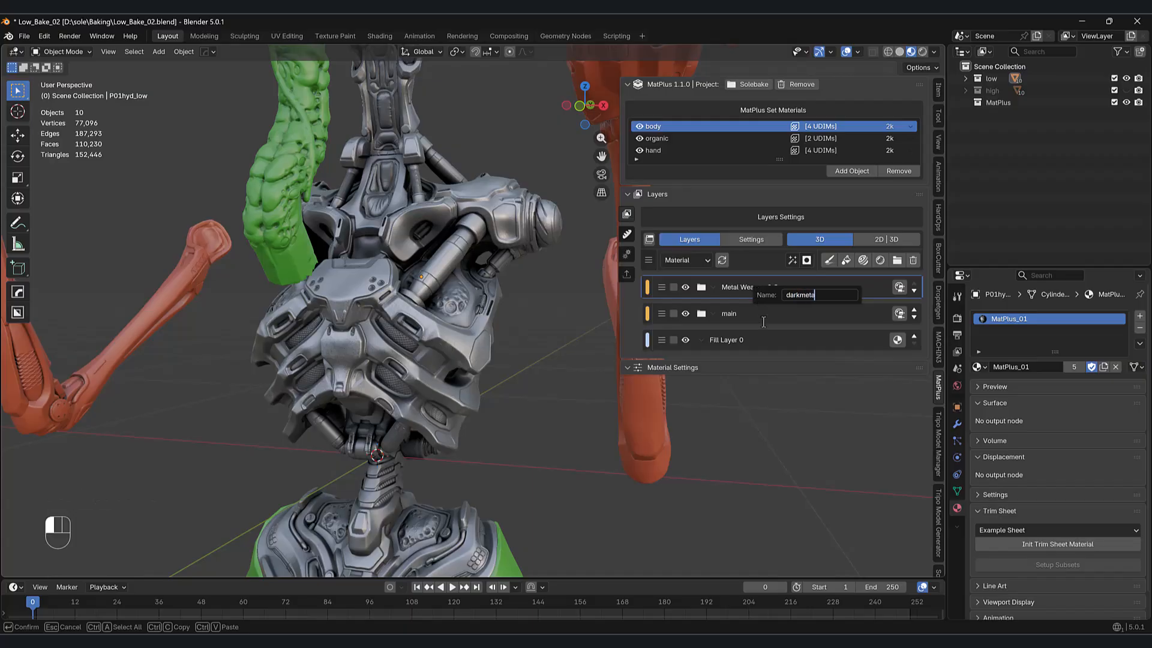
{"action": "key", "text": "Return"}
- Expand the darkmetal group and darken its Base Copy layer's colour to a dark grey with a value of 0.228
{"action": "left_click", "coordinate": [701, 288]}
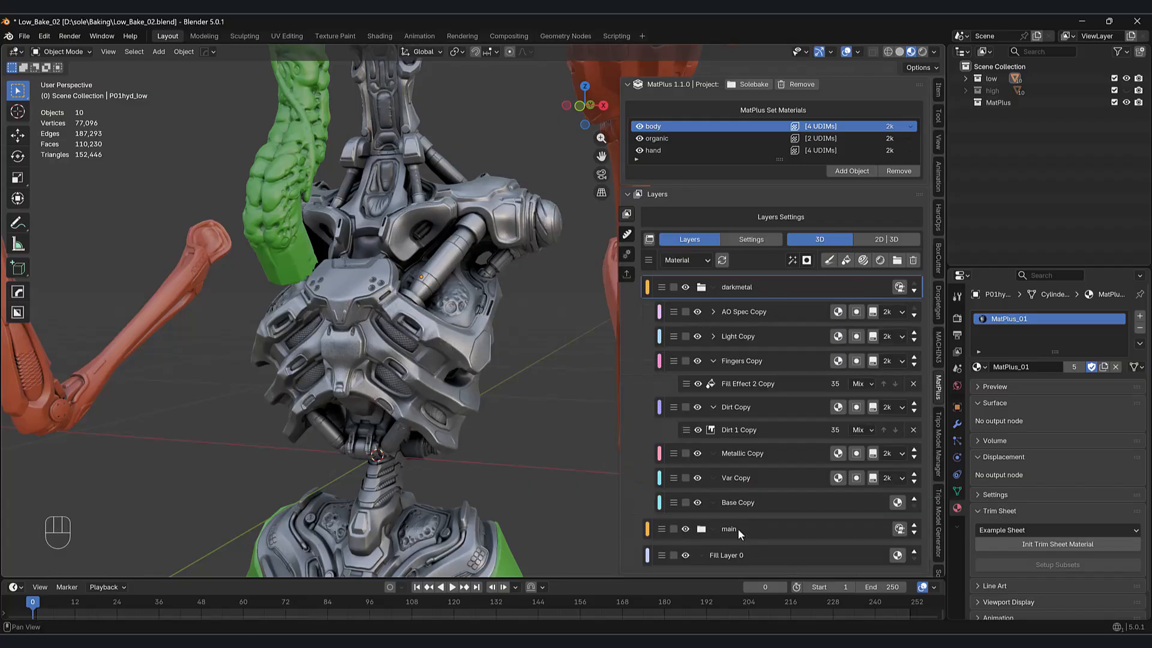
{"action": "left_click", "coordinate": [741, 502]}
{"action": "scroll", "coordinate": [741, 504], "scroll_direction": "down", "scroll_amount": 5}
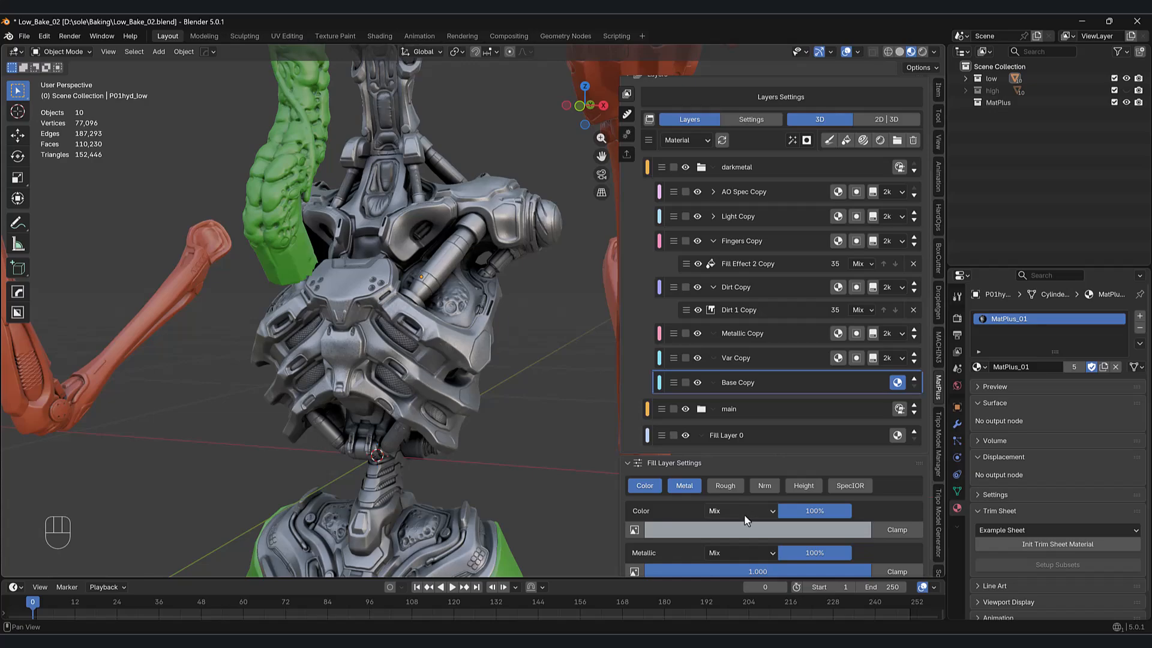
{"action": "scroll", "coordinate": [715, 292], "scroll_direction": "up", "scroll_amount": 5}
{"action": "scroll", "coordinate": [726, 415], "scroll_direction": "down", "scroll_amount": 3}
{"action": "scroll", "coordinate": [735, 443], "scroll_direction": "down", "scroll_amount": 3}
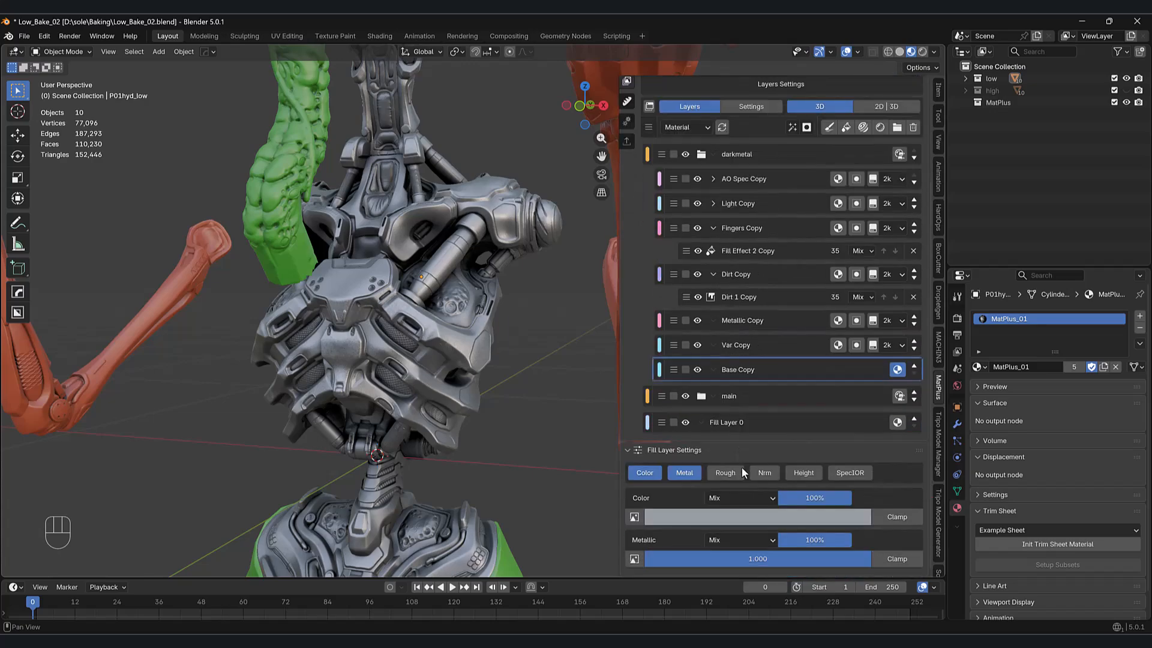
{"action": "left_click", "coordinate": [745, 517]}
{"action": "left_click", "coordinate": [753, 378]}
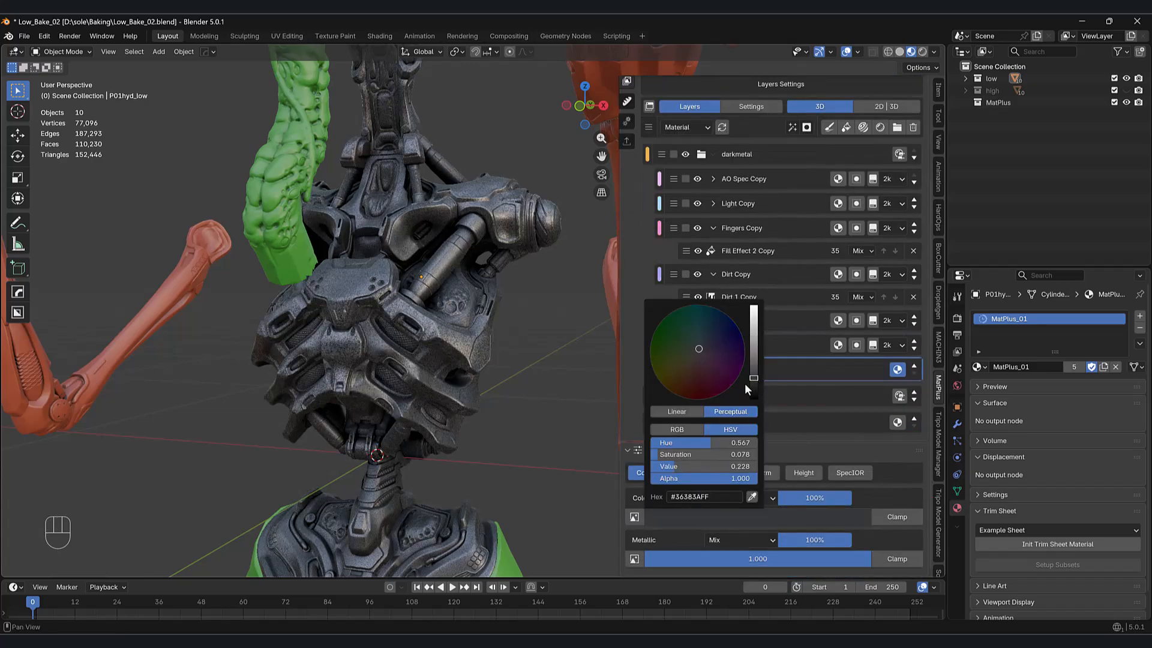
- Darken the fill color of the Var Copy layer in the darkmetal folder to about #3E3E3E
{"action": "left_click", "coordinate": [740, 346]}
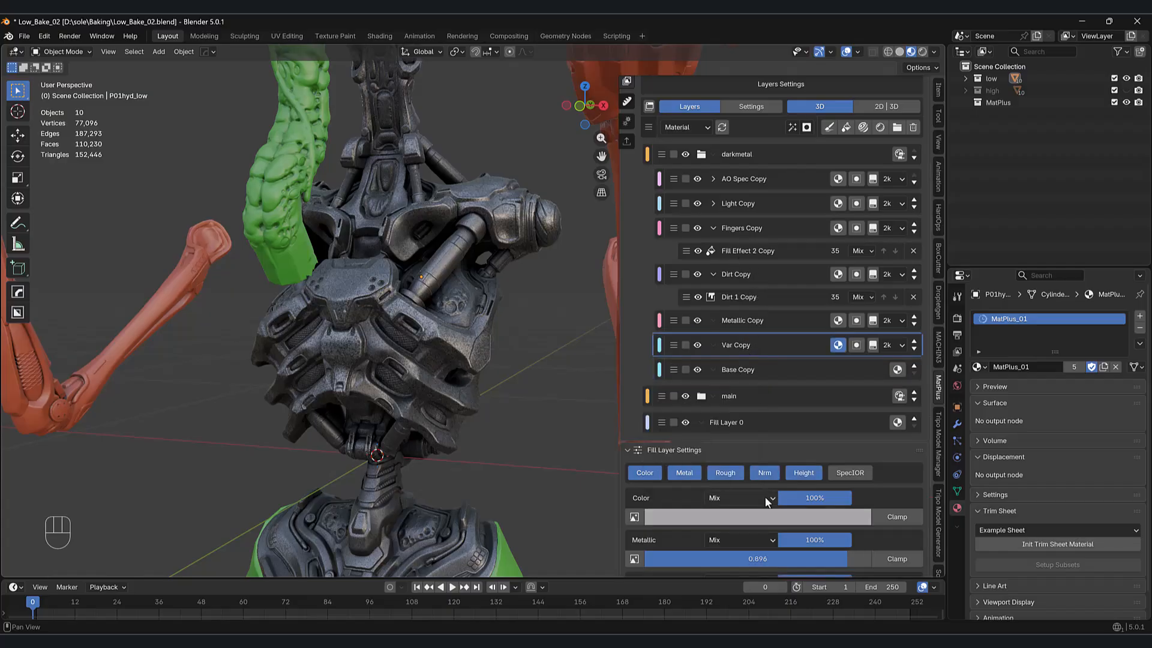
{"action": "left_click", "coordinate": [768, 516]}
{"action": "left_click", "coordinate": [754, 379]}
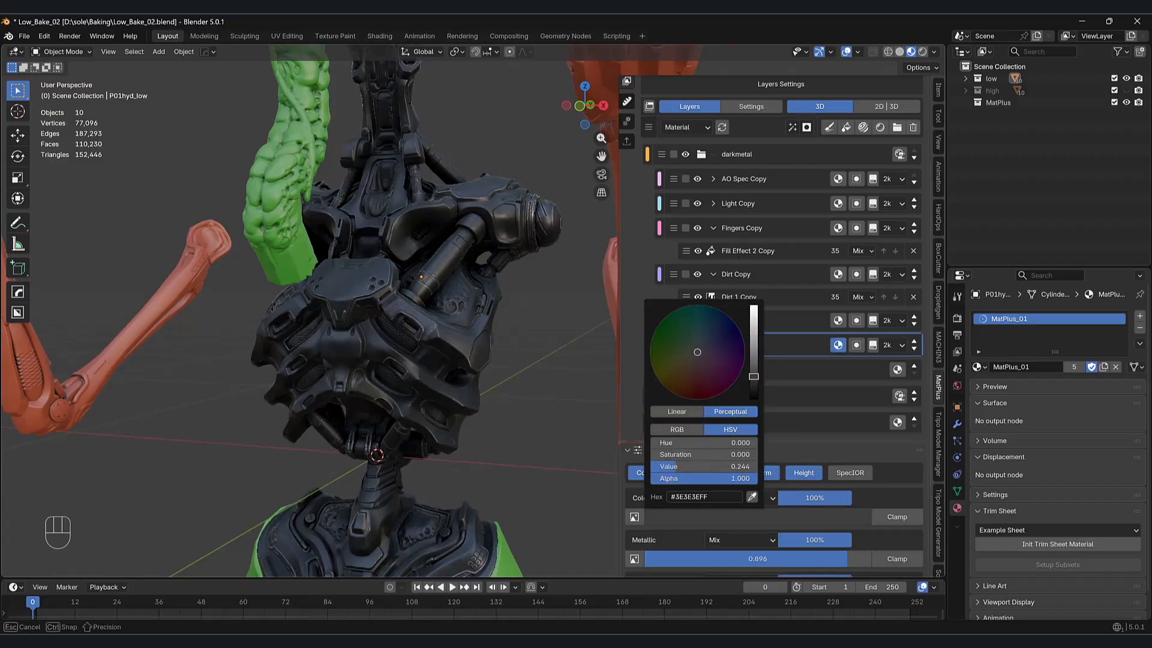
{"action": "scroll", "coordinate": [467, 393], "scroll_direction": "up", "scroll_amount": 4}
{"action": "middle_click_drag", "start_coordinate": [466, 395], "coordinate": [545, 373], "text": "shift"}
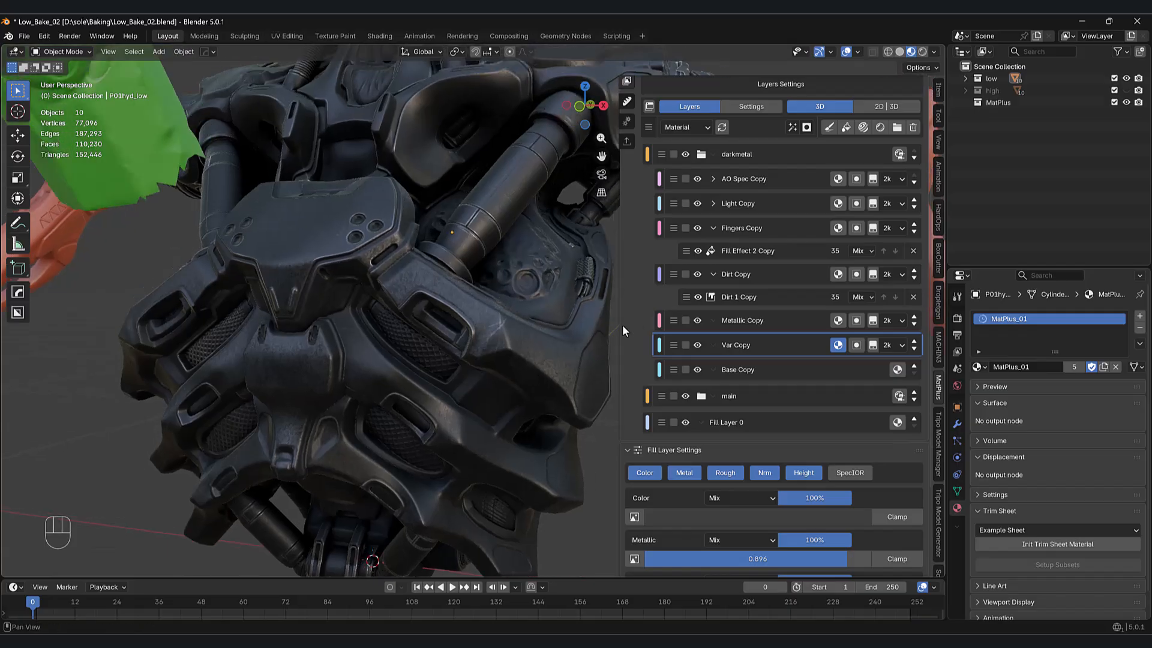
- Collapse the darkmetal folder and add a vertex color mask to it
{"action": "left_click", "coordinate": [701, 156]}
{"action": "scroll", "coordinate": [440, 366], "scroll_direction": "up", "scroll_amount": 4}
{"action": "middle_click_drag", "start_coordinate": [439, 375], "coordinate": [433, 376]}
{"action": "scroll", "coordinate": [433, 377], "scroll_direction": "down", "scroll_amount": 6}
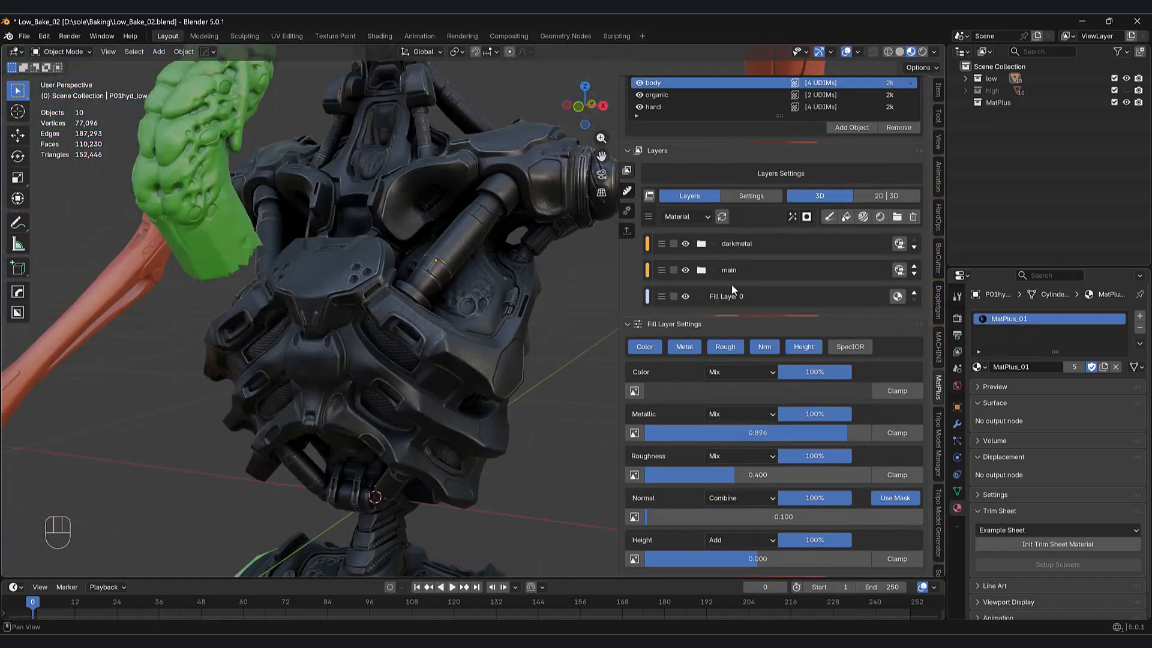
{"action": "left_click", "coordinate": [734, 243]}
{"action": "left_click", "coordinate": [807, 259]}
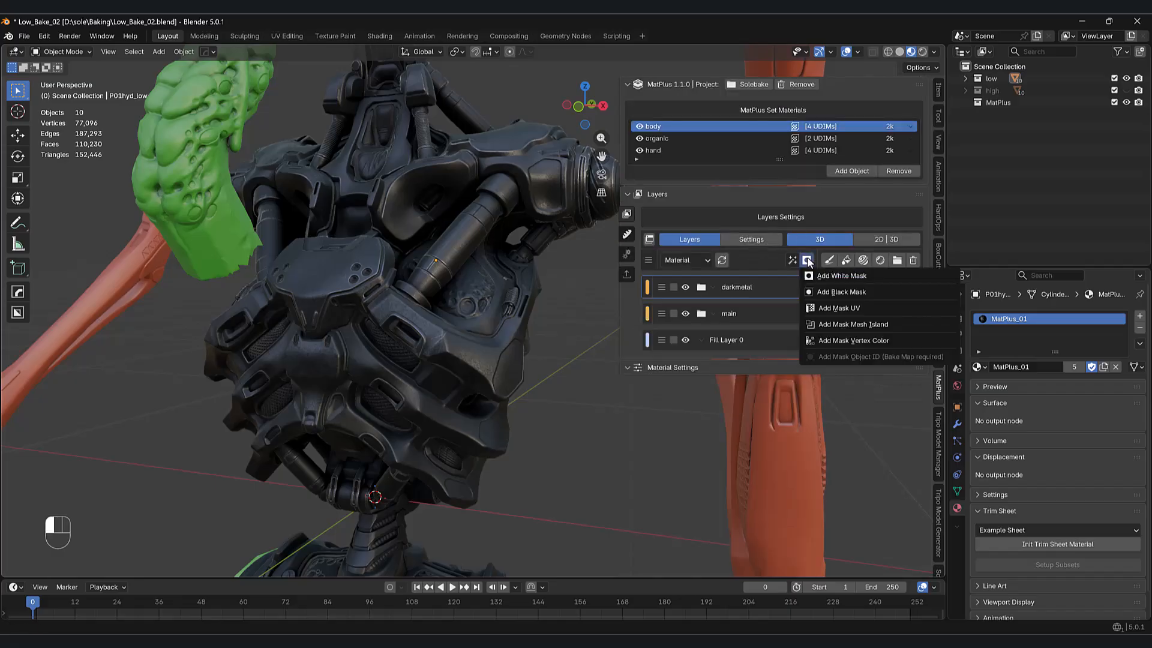
{"action": "left_click", "coordinate": [839, 339]}
- Pick the dark blue vertex color on the torso for the darkmetal folder's mask
{"action": "middle_click_drag", "start_coordinate": [617, 423], "coordinate": [570, 431]}
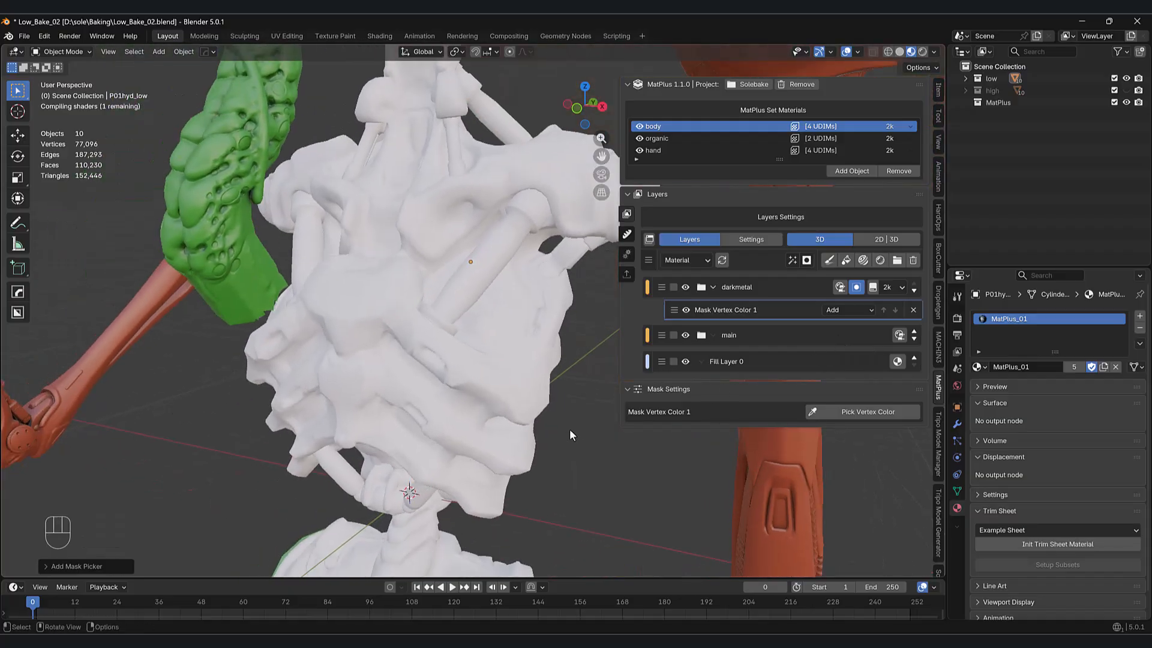
{"action": "middle_click_drag", "start_coordinate": [619, 474], "coordinate": [637, 469], "text": "shift"}
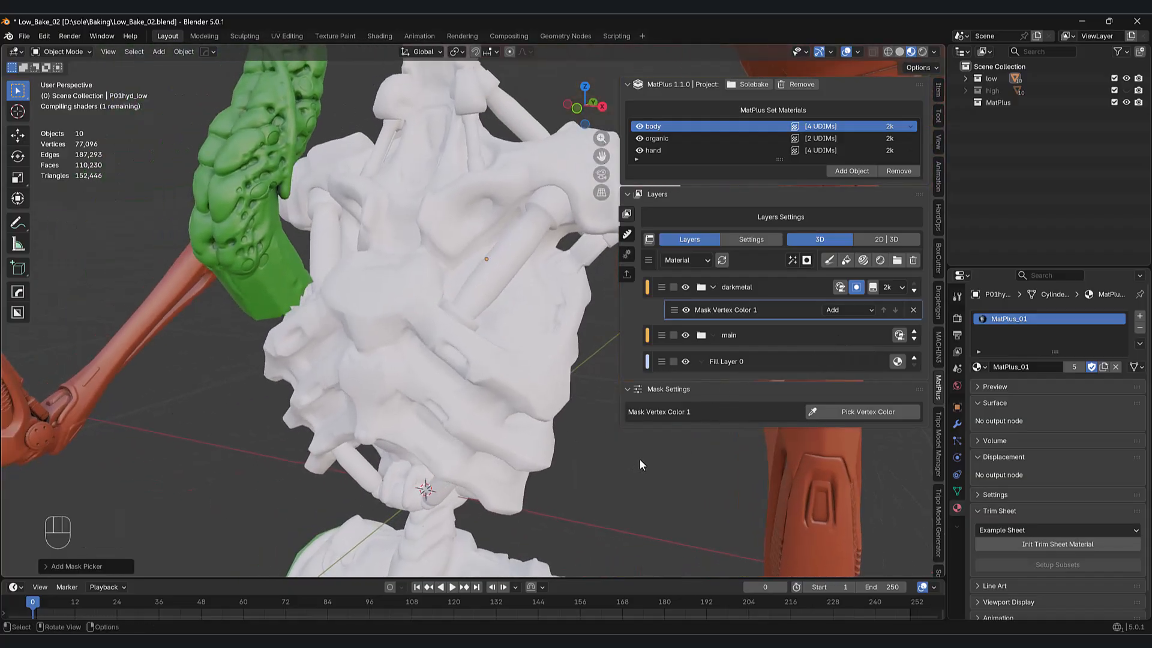
{"action": "left_click", "coordinate": [866, 412]}
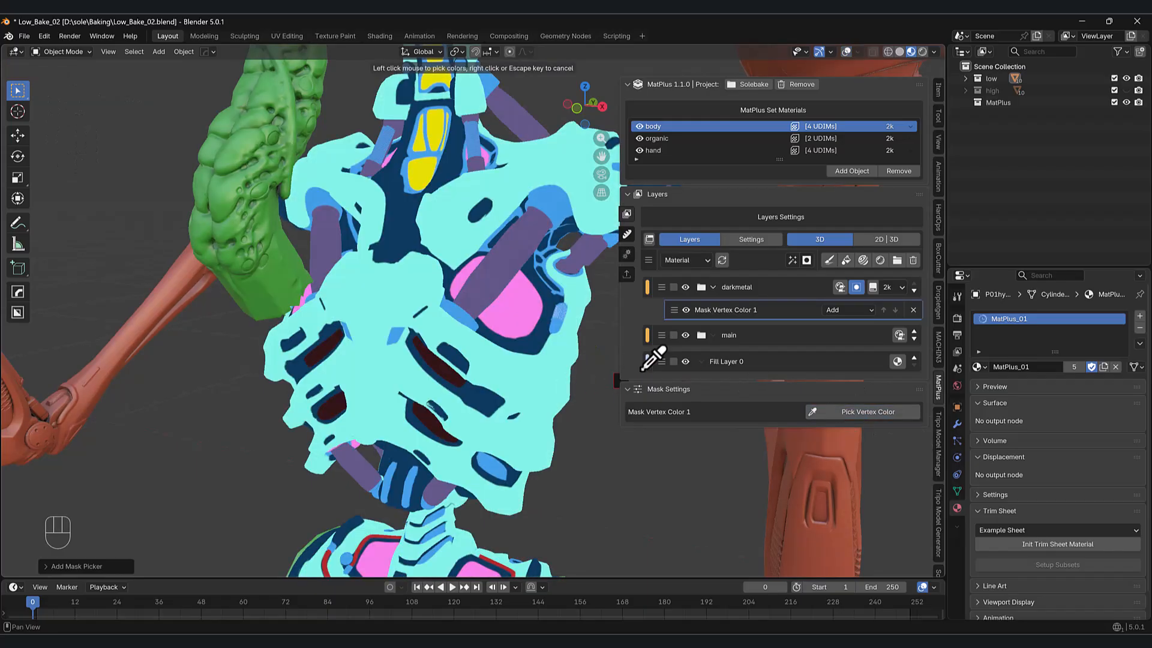
{"action": "left_click", "coordinate": [403, 242]}
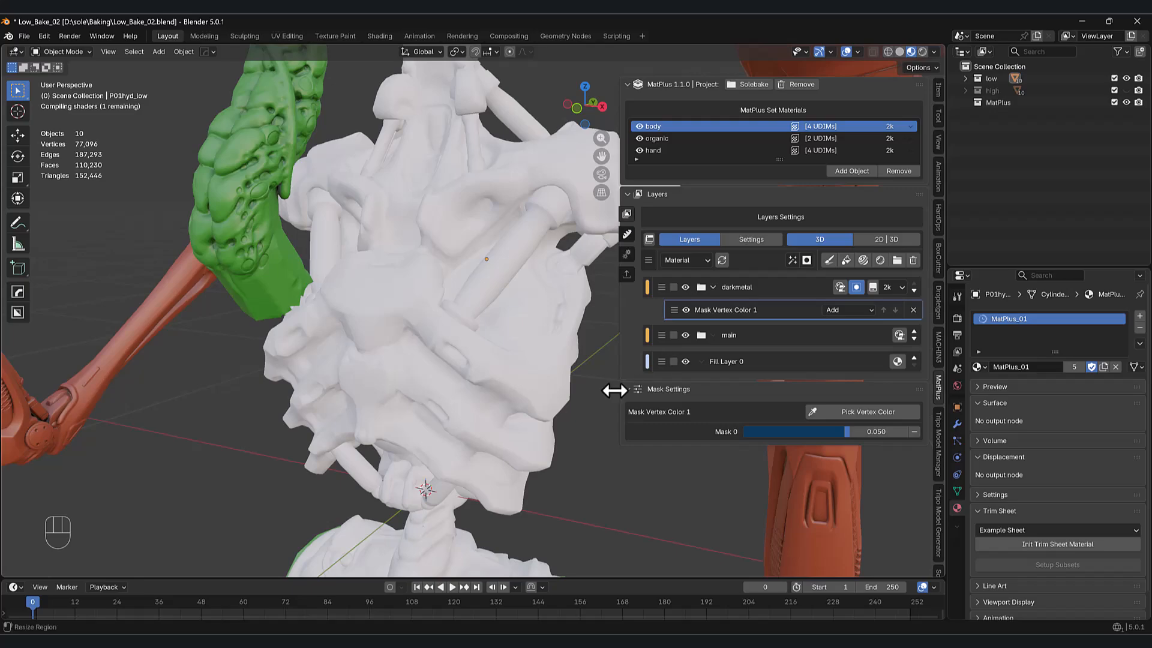
- Raise the Mask 0 value of the darkmetal vertex color mask to 0.500, checking the mask edges up close
{"action": "middle_click_drag", "start_coordinate": [549, 369], "coordinate": [509, 392]}
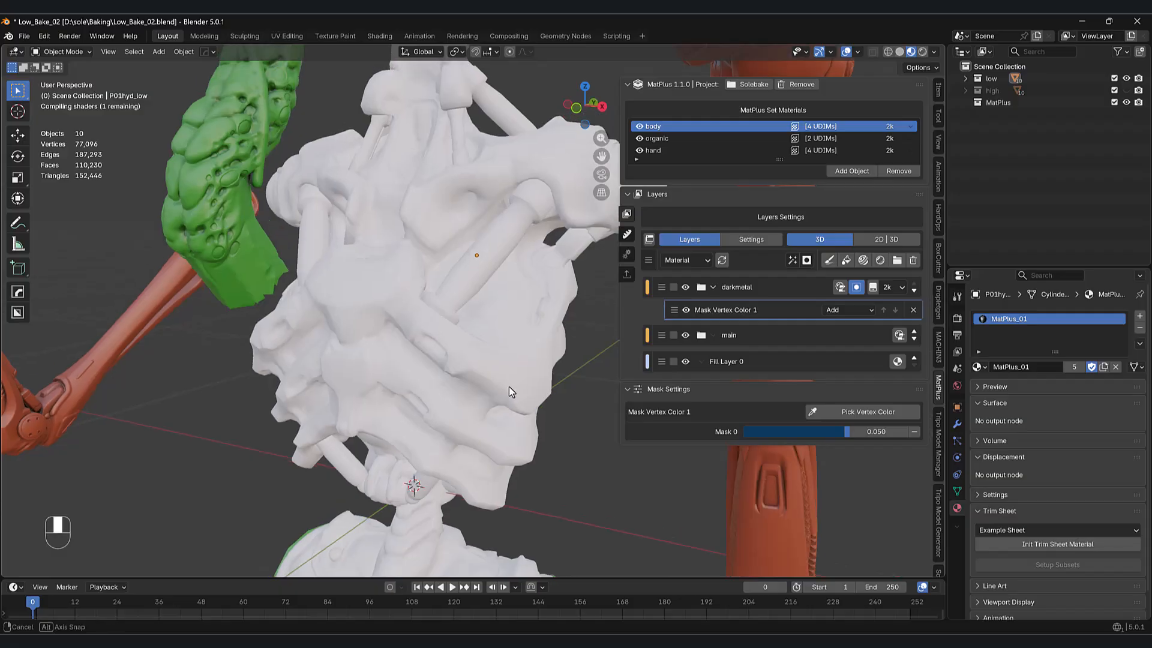
{"action": "middle_click_drag", "start_coordinate": [409, 433], "coordinate": [165, 364]}
{"action": "scroll", "coordinate": [400, 431], "scroll_direction": "up", "scroll_amount": 3}
{"action": "scroll", "coordinate": [410, 447], "scroll_direction": "up", "scroll_amount": 3}
{"action": "scroll", "coordinate": [411, 446], "scroll_direction": "down", "scroll_amount": 6}
{"action": "scroll", "coordinate": [416, 456], "scroll_direction": "up", "scroll_amount": 6}
{"action": "scroll", "coordinate": [423, 437], "scroll_direction": "up", "scroll_amount": 3}
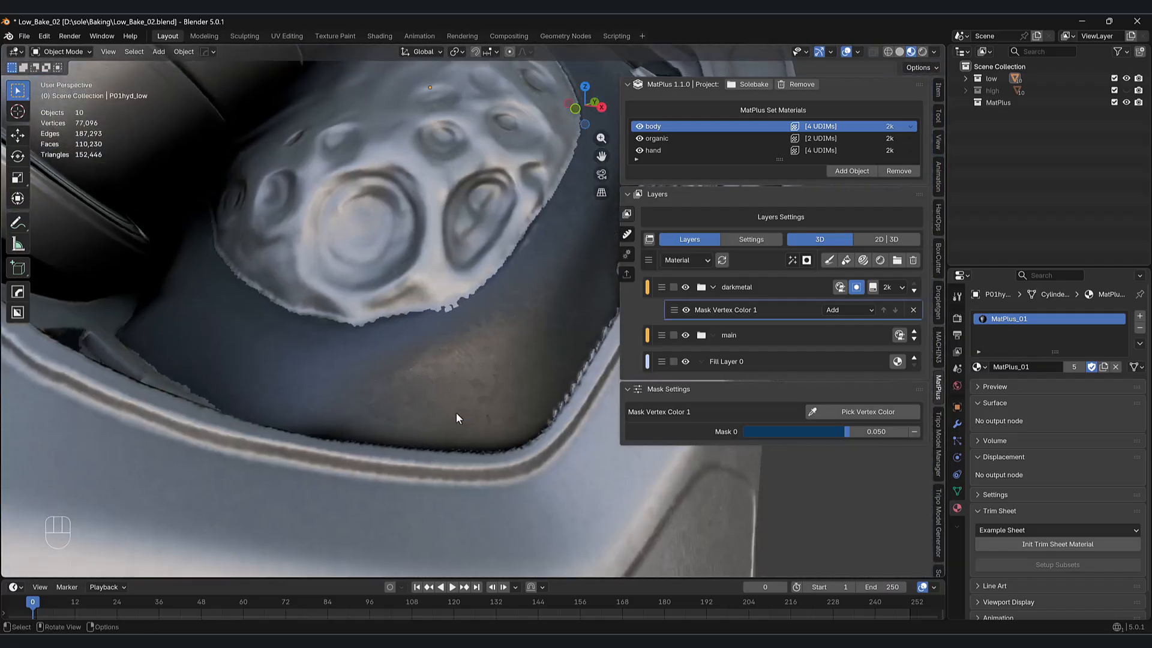
{"action": "scroll", "coordinate": [462, 406], "scroll_direction": "down", "scroll_amount": 4}
{"action": "middle_click_drag", "start_coordinate": [463, 405], "coordinate": [664, 431], "text": "shift"}
{"action": "mouse_move", "coordinate": [861, 434]}
{"action": "left_mouse_down"}
{"action": "mouse_move", "coordinate": [918, 434]}
{"action": "mouse_move", "coordinate": [877, 434]}
{"action": "left_mouse_up"}
{"action": "middle_click_drag", "start_coordinate": [528, 432], "coordinate": [588, 423]}
{"action": "left_click_drag", "start_coordinate": [855, 431], "coordinate": [903, 432]}
{"action": "scroll", "coordinate": [336, 463], "scroll_direction": "down", "scroll_amount": 6}
{"action": "middle_click_drag", "start_coordinate": [336, 463], "coordinate": [389, 441]}
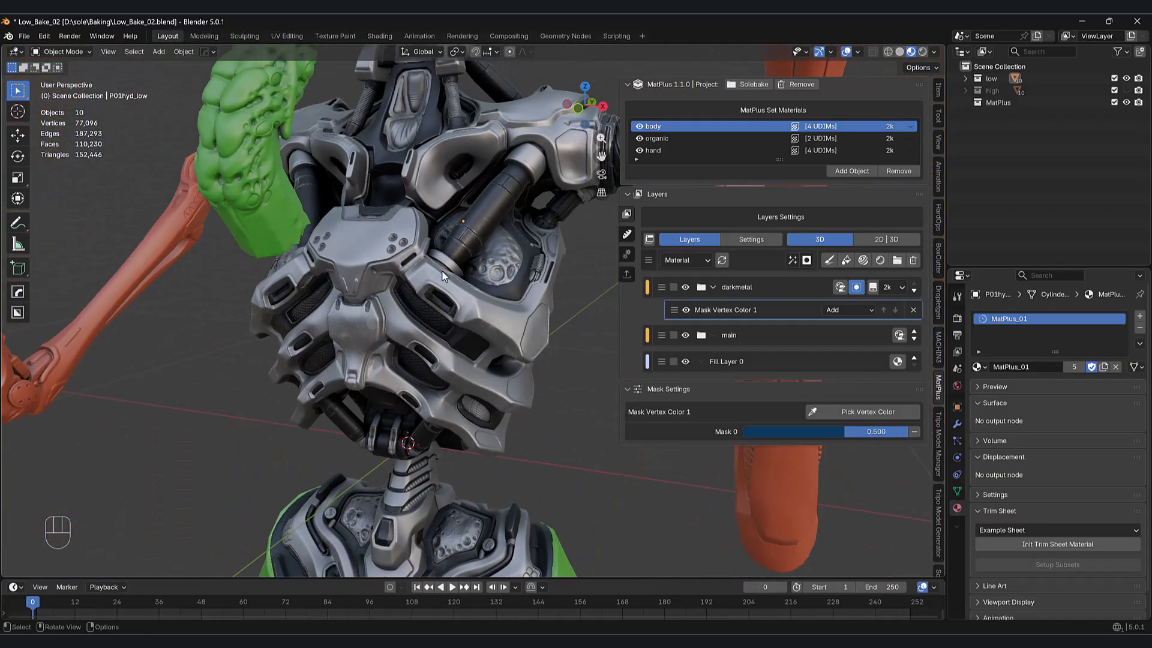
- Lower the Mask 0 value of the darkmetal vertex color mask to 0.121 and save the file
{"action": "left_click", "coordinate": [868, 414]}
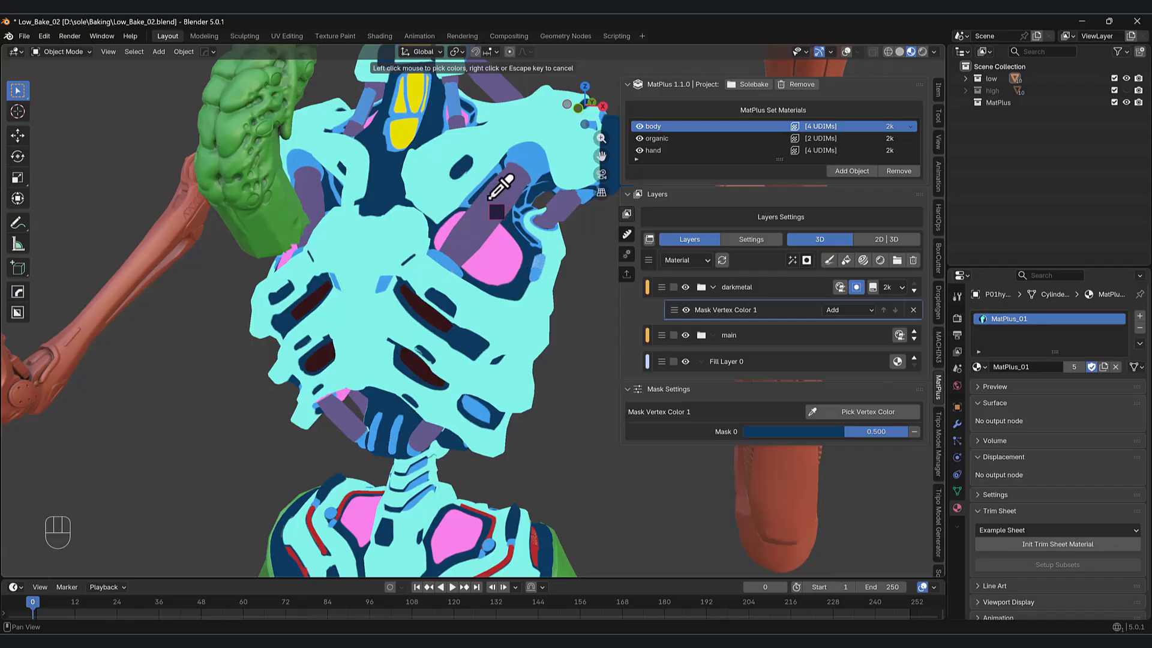
{"action": "left_click", "coordinate": [545, 328]}
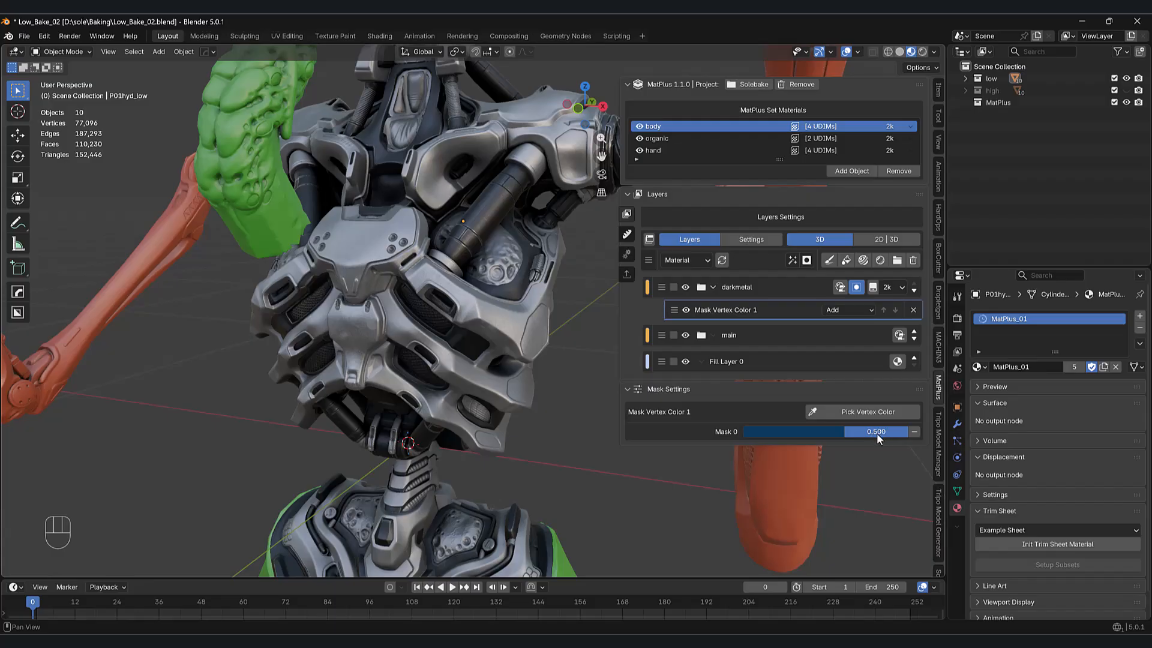
{"action": "middle_click_drag", "start_coordinate": [609, 432], "coordinate": [419, 233]}
{"action": "middle_click_drag", "start_coordinate": [618, 472], "coordinate": [554, 459]}
{"action": "left_click_drag", "start_coordinate": [852, 428], "coordinate": [790, 428]}
{"action": "scroll", "coordinate": [567, 483], "scroll_direction": "down", "scroll_amount": 2}
{"action": "middle_click_drag", "start_coordinate": [562, 462], "coordinate": [528, 451]}
{"action": "scroll", "coordinate": [580, 432], "scroll_direction": "down", "scroll_amount": 4}
{"action": "middle_click_drag", "start_coordinate": [528, 451], "coordinate": [490, 414]}
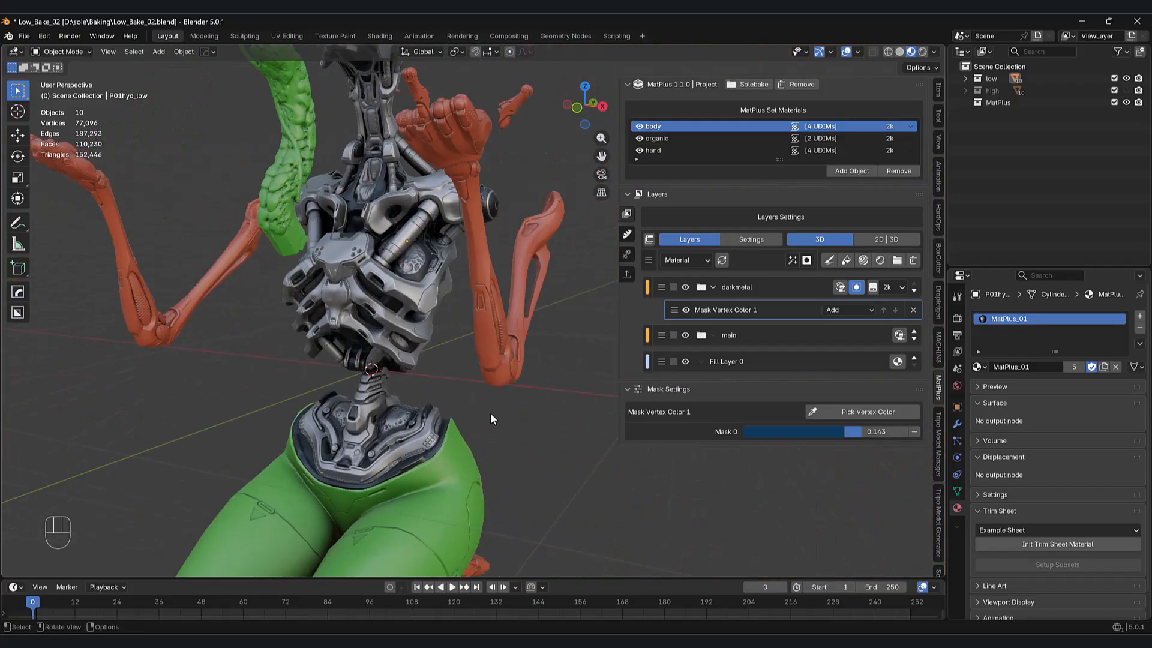
{"action": "scroll", "coordinate": [491, 414], "scroll_direction": "up", "scroll_amount": 2}
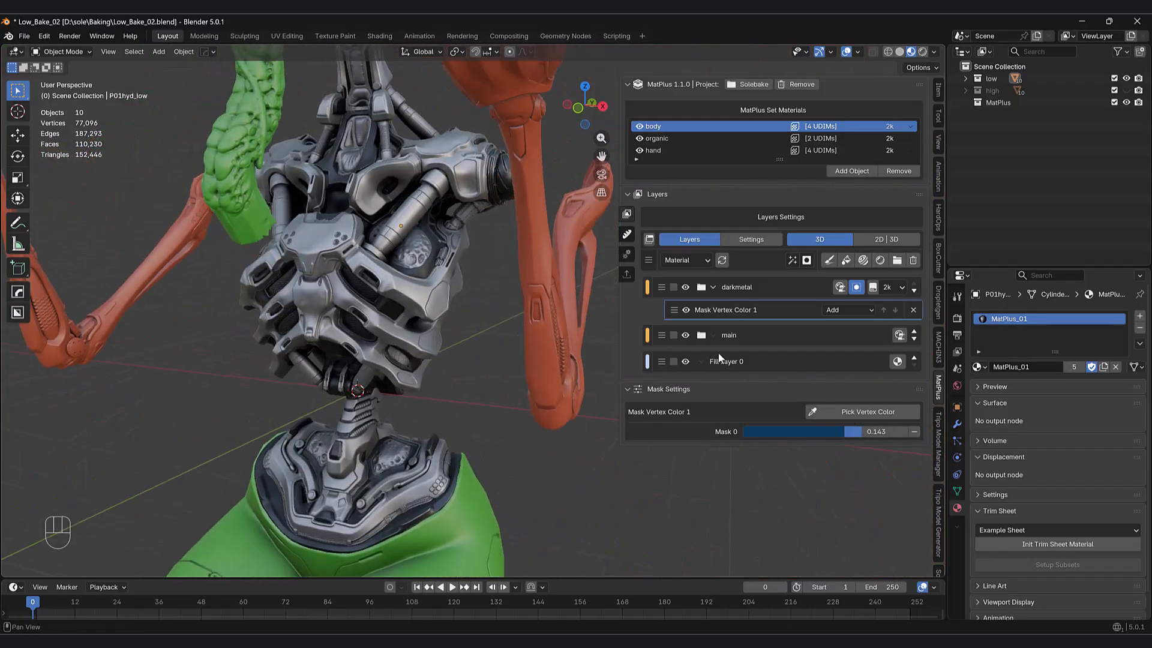
{"action": "left_click_drag", "start_coordinate": [859, 431], "coordinate": [849, 430]}
{"action": "middle_click_drag", "start_coordinate": [692, 513], "coordinate": [461, 472]}
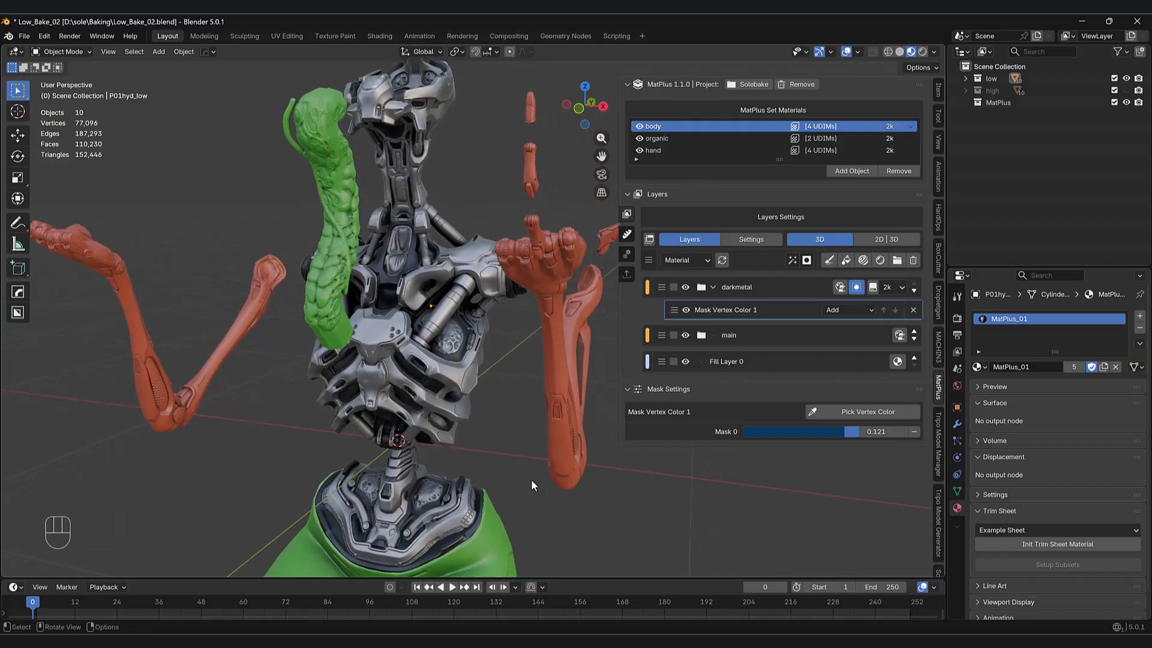
{"action": "key", "text": "ctrl+s"}
- Search the smart materials for "metal" and import Metal Rough above the darkmetal folder
{"action": "middle_click_drag", "start_coordinate": [531, 480], "coordinate": [542, 396], "text": "shift"}
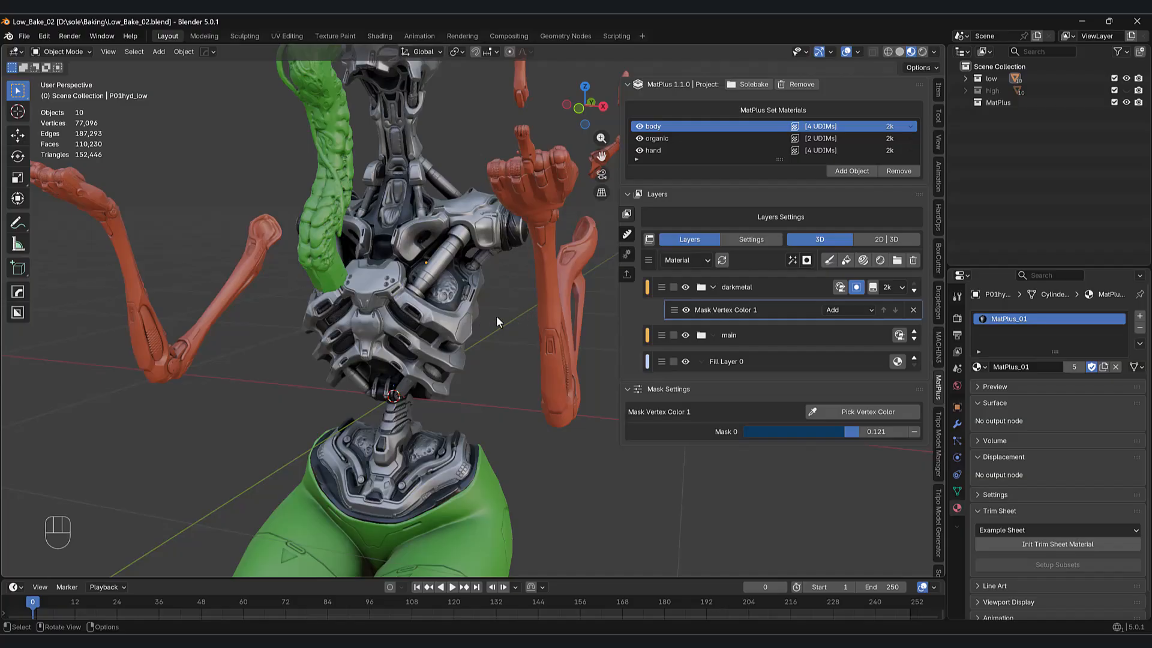
{"action": "middle_click_drag", "start_coordinate": [519, 379], "coordinate": [545, 314]}
{"action": "scroll", "coordinate": [498, 351], "scroll_direction": "up", "scroll_amount": 2}
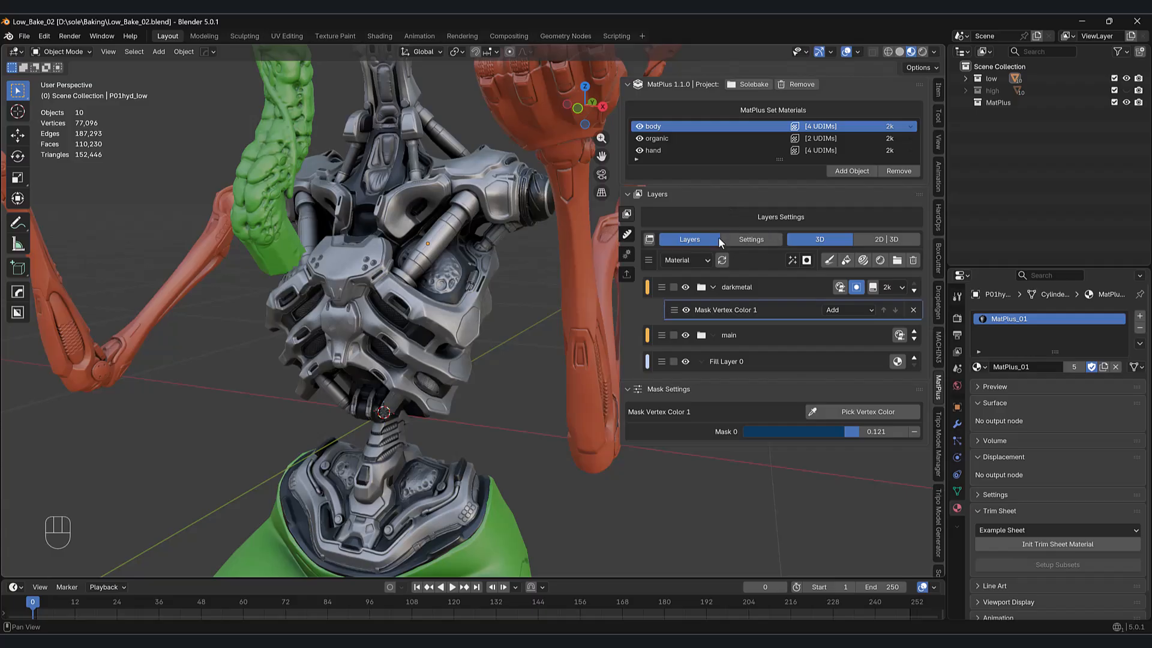
{"action": "left_click", "coordinate": [744, 289]}
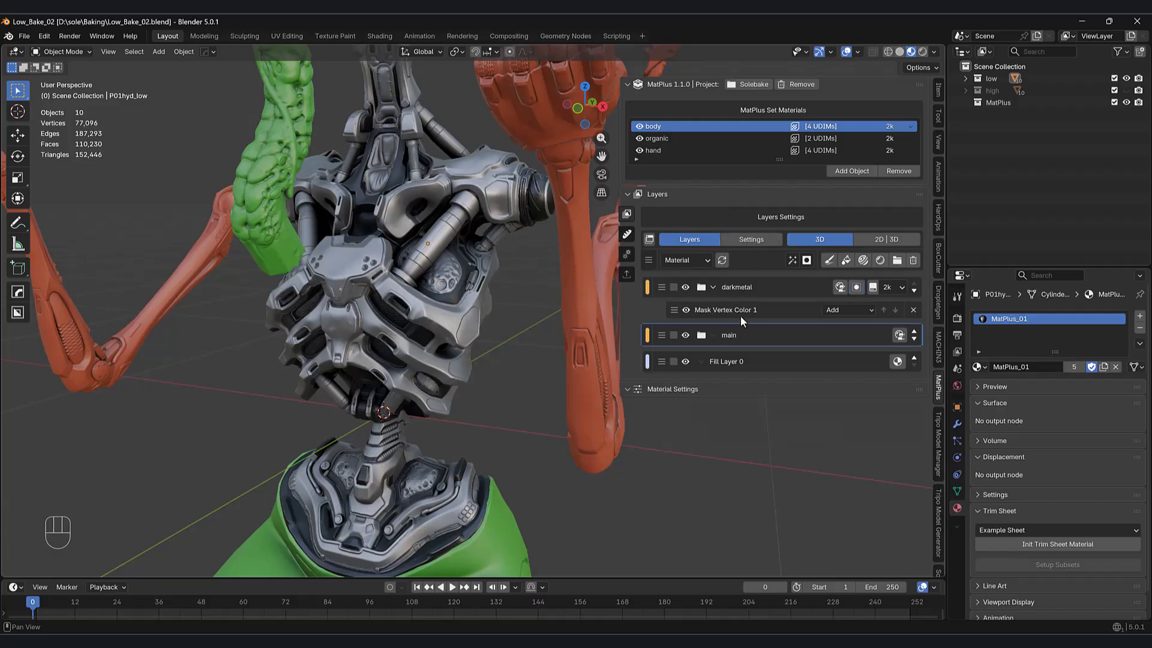
{"action": "left_click", "coordinate": [862, 261]}
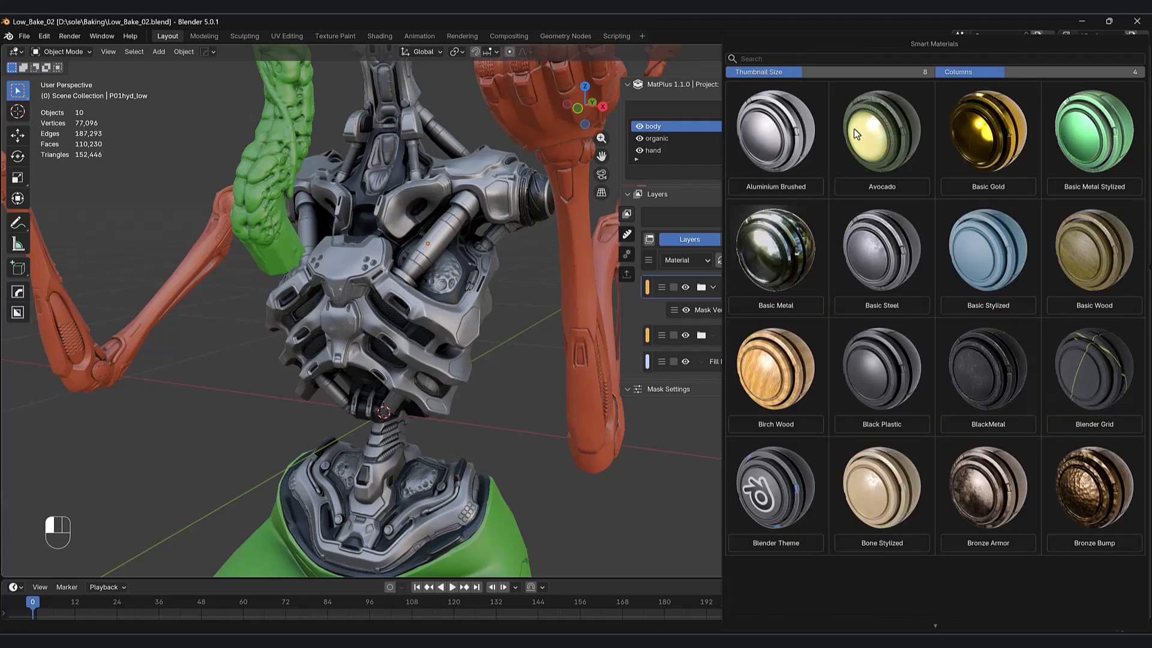
{"action": "left_click", "coordinate": [821, 58]}
{"action": "type", "text": "metal"}
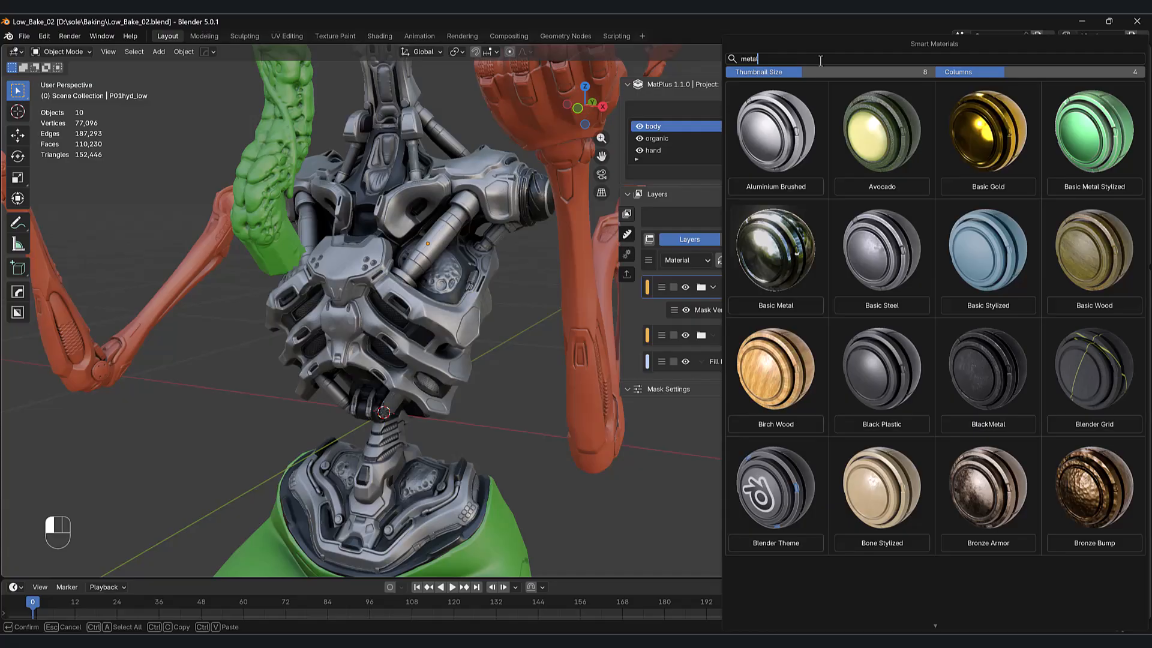
{"action": "key", "text": "Return"}
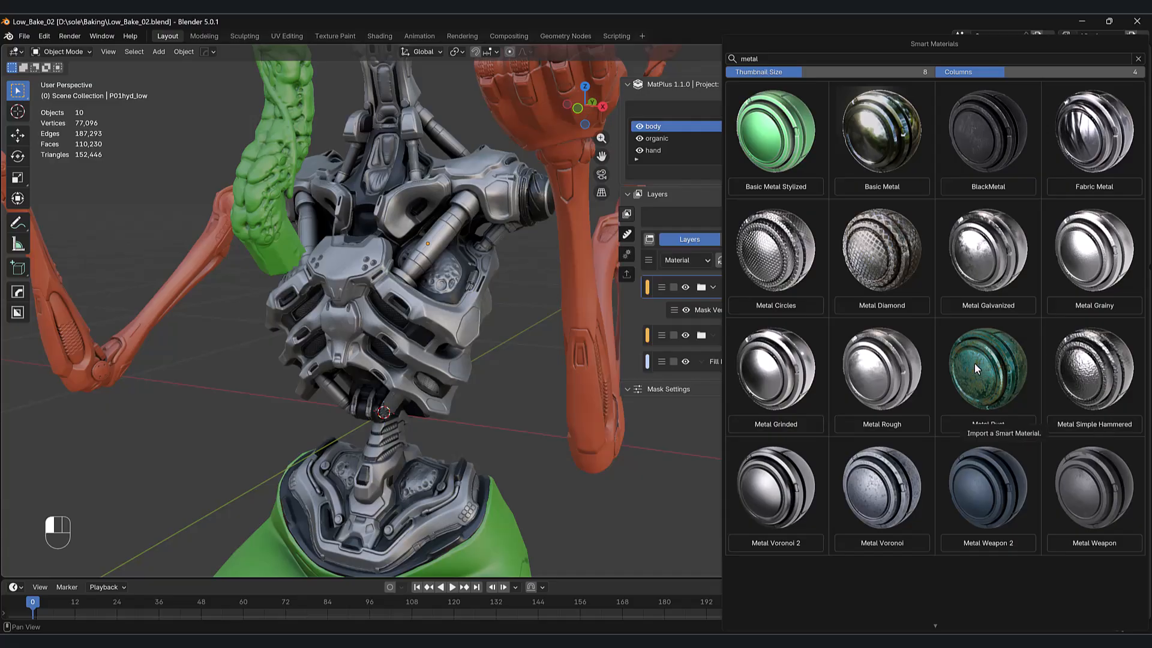
{"action": "left_click", "coordinate": [884, 375]}
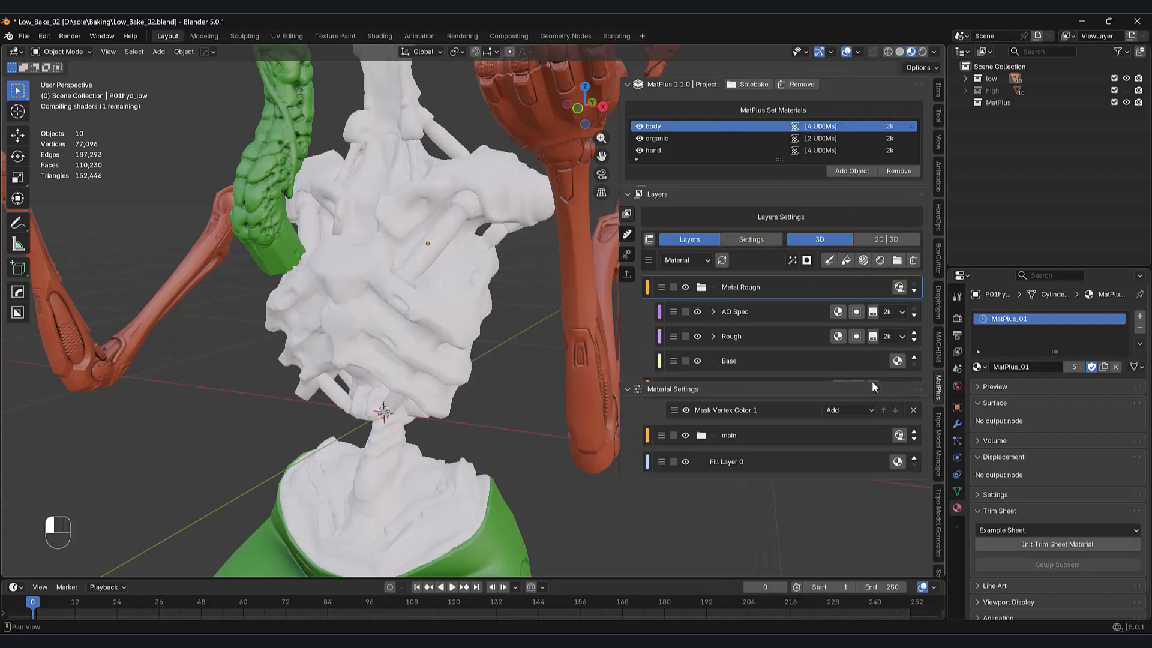
- Add a vertex color mask to the Metal Rough folder
{"action": "scroll", "coordinate": [474, 314], "scroll_direction": "up", "scroll_amount": 3}
{"action": "scroll", "coordinate": [483, 304], "scroll_direction": "up", "scroll_amount": 2}
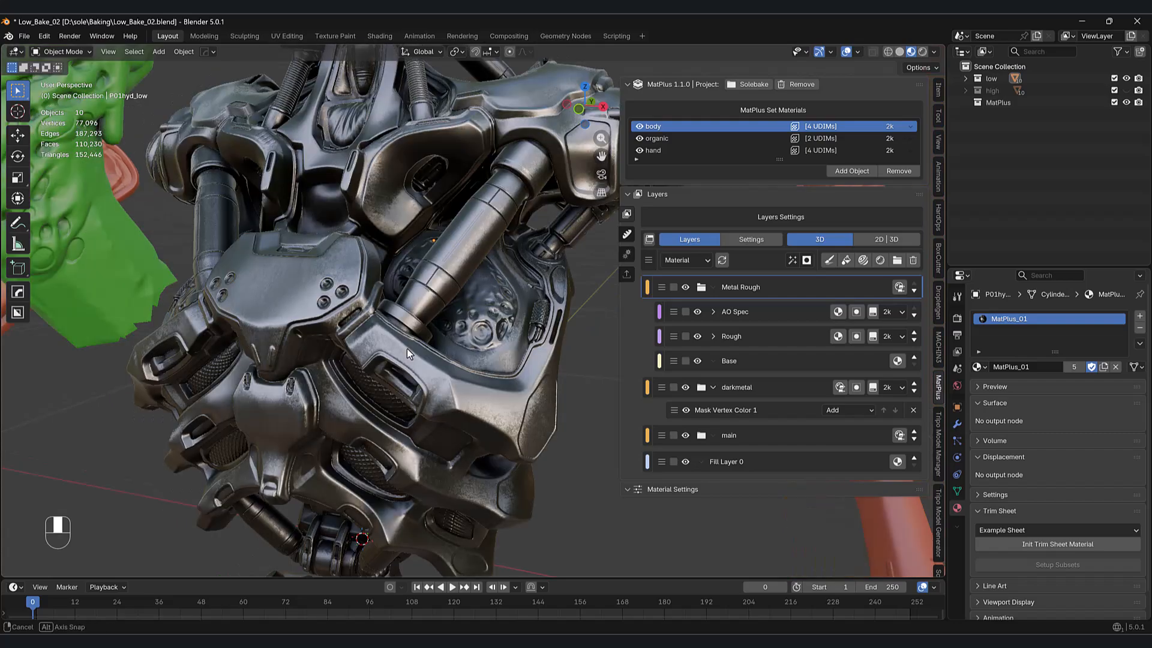
{"action": "middle_click_drag", "start_coordinate": [406, 348], "coordinate": [606, 316]}
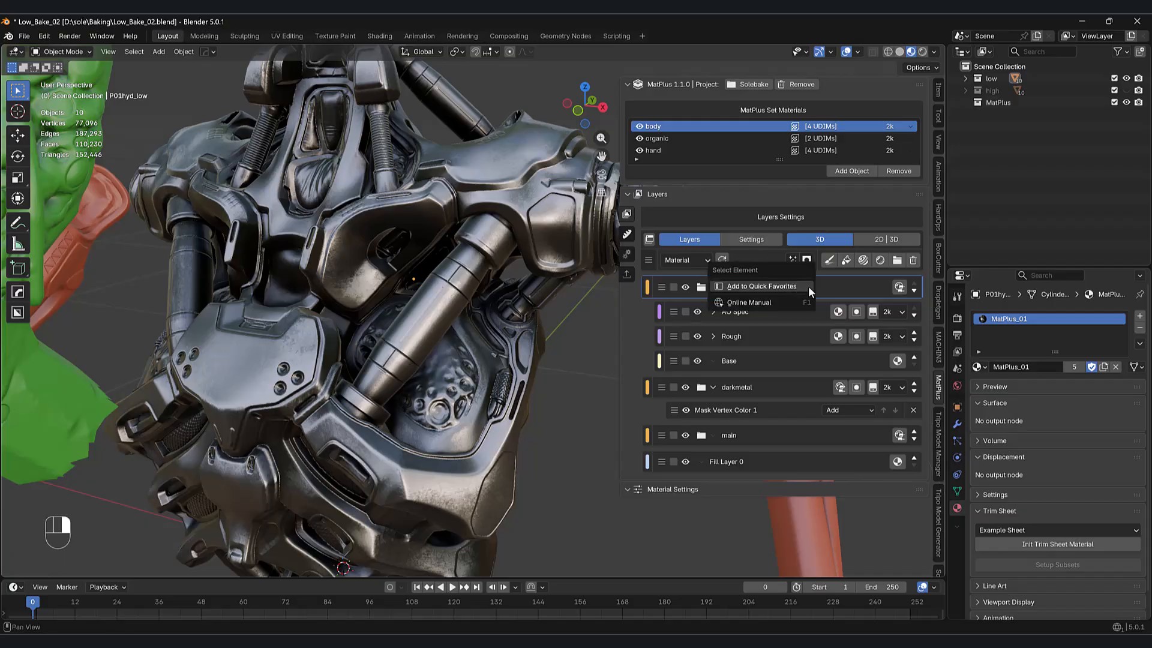
{"action": "left_click", "coordinate": [806, 261]}
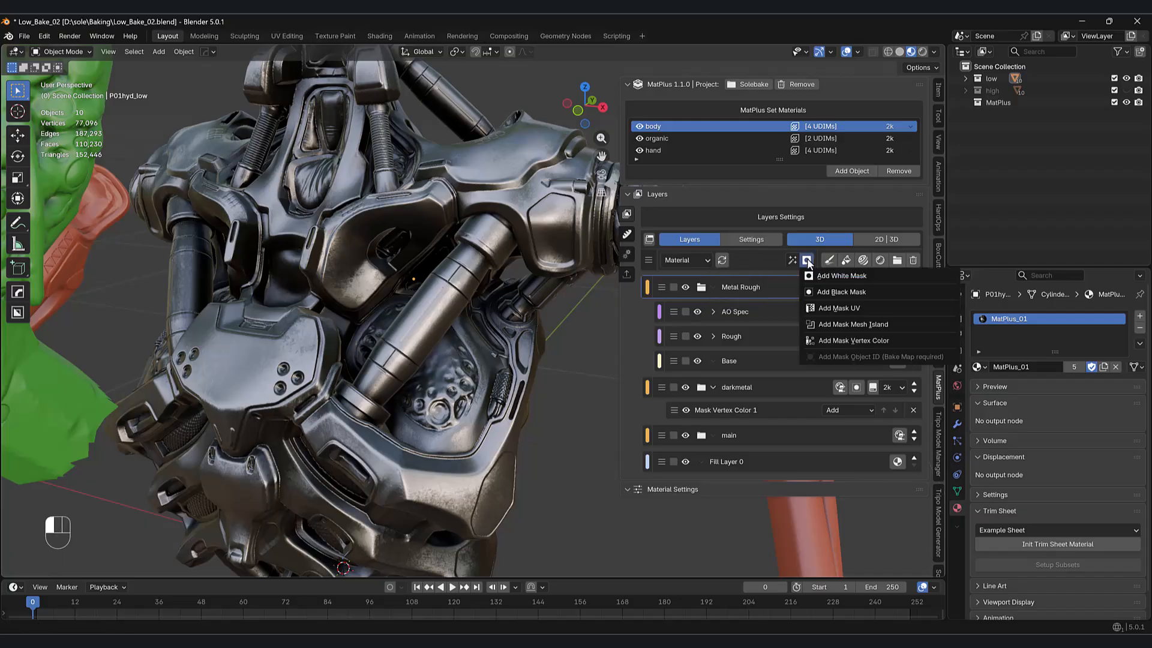
{"action": "left_click", "coordinate": [826, 340]}
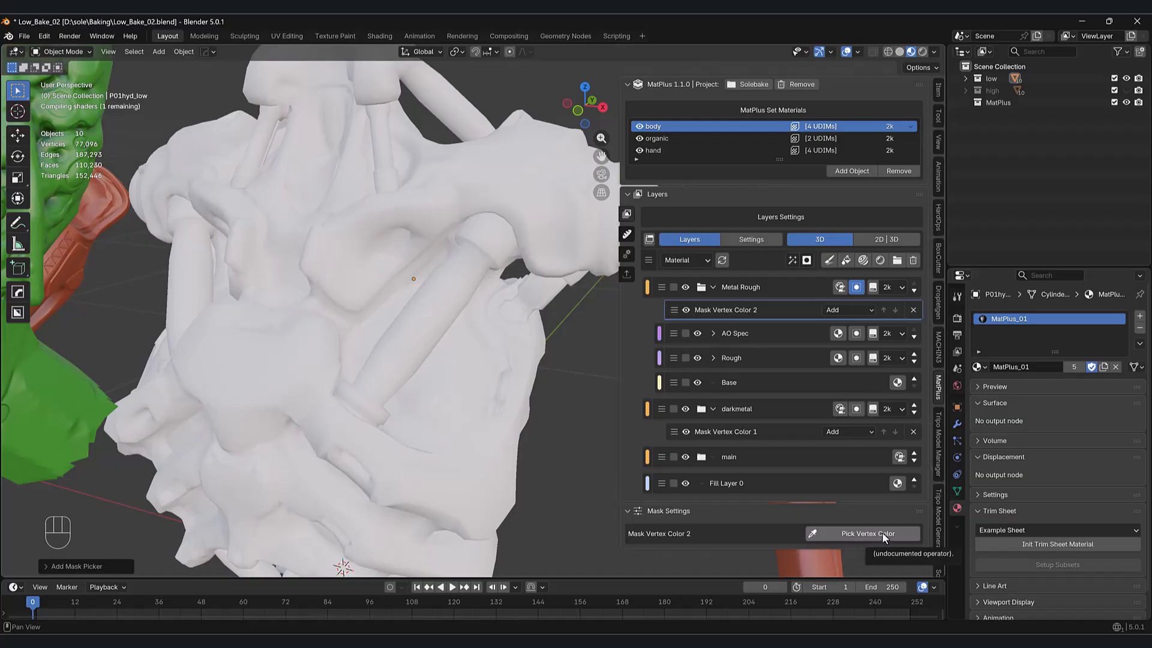
- Pick the bright blue vertex color on the chest cylinder's end cap for the Metal Rough mask and inspect the masked parts
{"action": "left_click", "coordinate": [862, 531]}
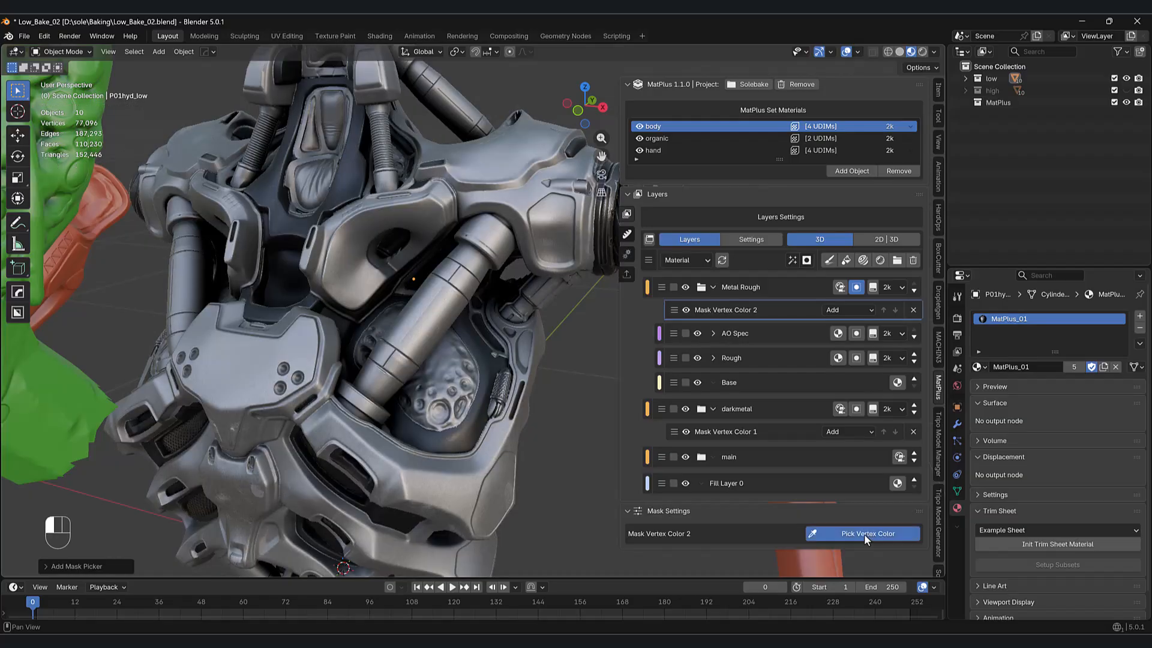
{"action": "left_click", "coordinate": [488, 237]}
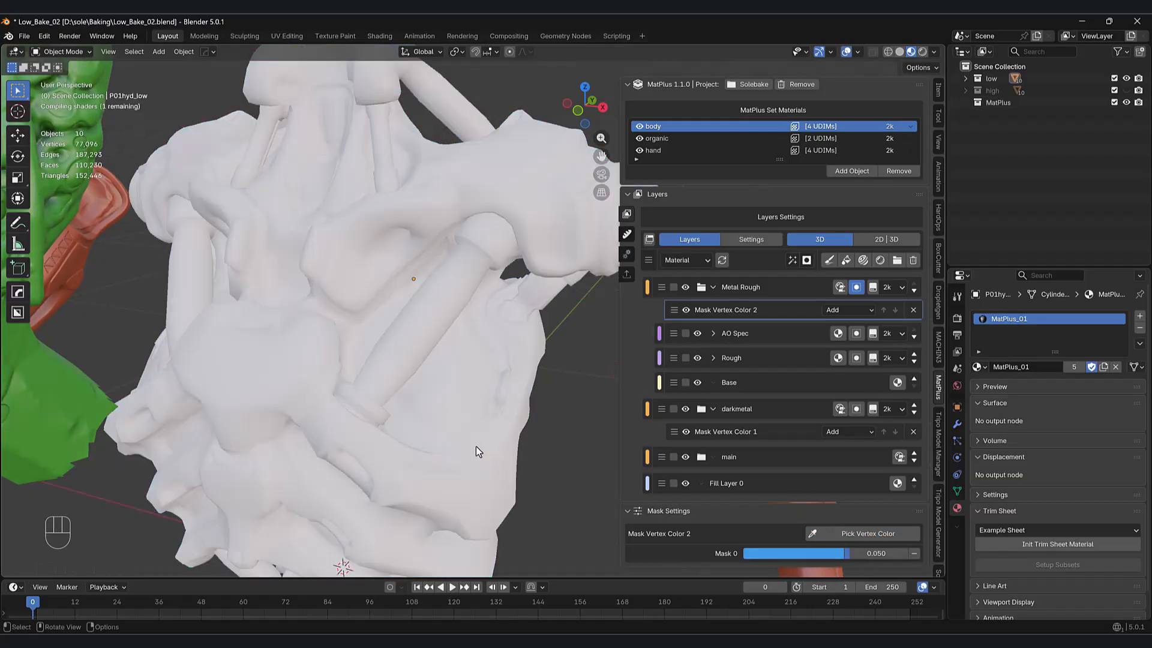
{"action": "middle_click_drag", "start_coordinate": [473, 447], "coordinate": [487, 418]}
{"action": "scroll", "coordinate": [476, 427], "scroll_direction": "down", "scroll_amount": 4}
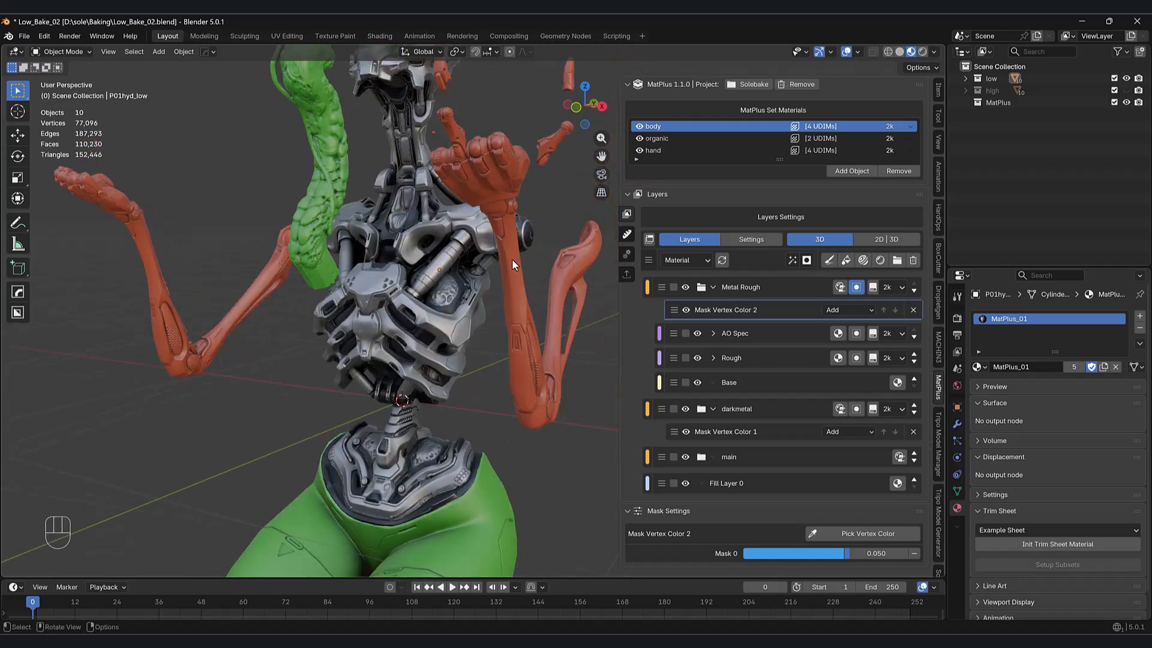
{"action": "scroll", "coordinate": [513, 261], "scroll_direction": "up", "scroll_amount": 6}
{"action": "middle_click_drag", "start_coordinate": [535, 278], "coordinate": [514, 325]}
{"action": "scroll", "coordinate": [501, 314], "scroll_direction": "up", "scroll_amount": 3}
{"action": "scroll", "coordinate": [498, 330], "scroll_direction": "up", "scroll_amount": 2}
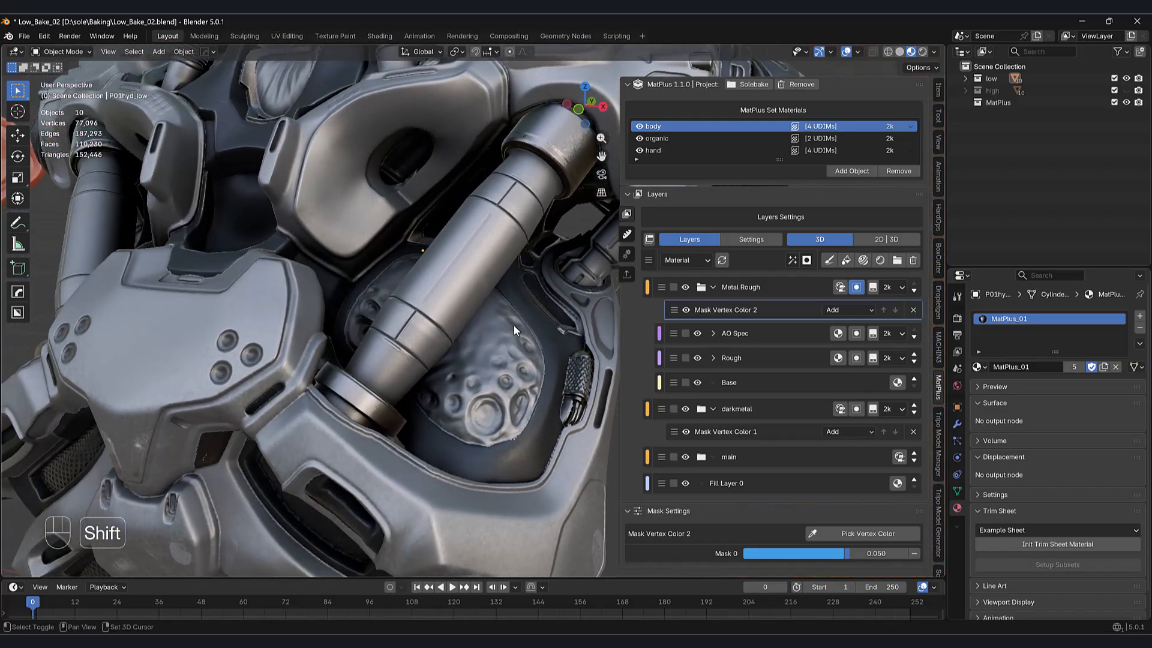
{"action": "scroll", "coordinate": [514, 325], "scroll_direction": "down", "scroll_amount": 3}
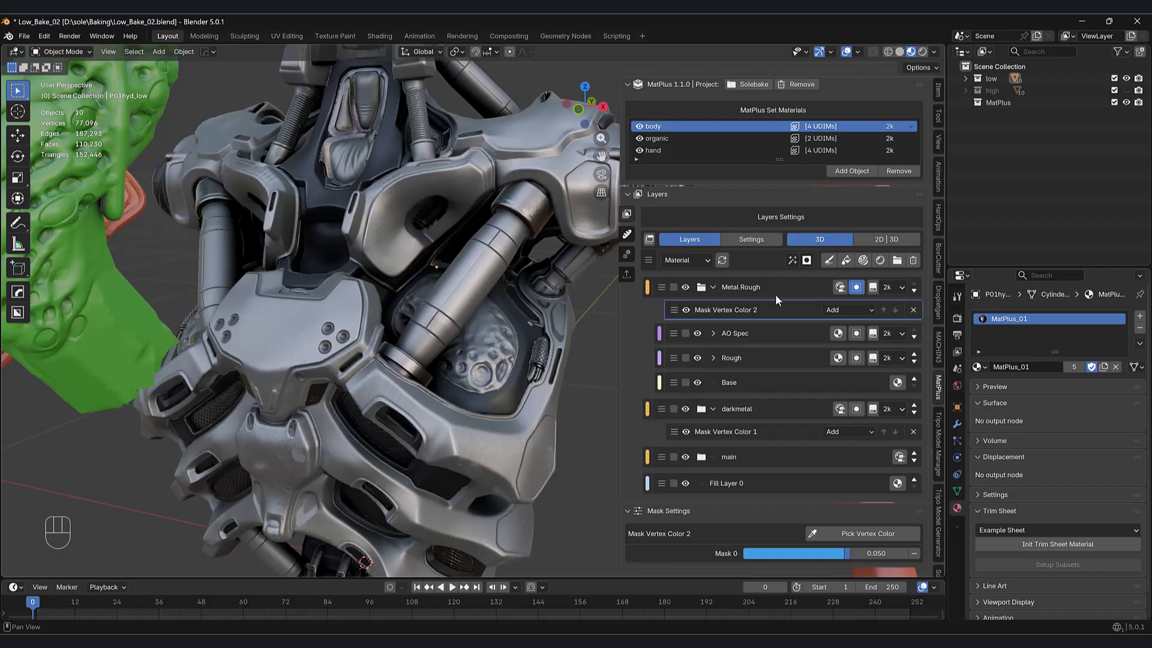
- Set the roughness of the Base layer in the Metal Rough folder to 0.199
{"action": "left_click", "coordinate": [705, 287]}
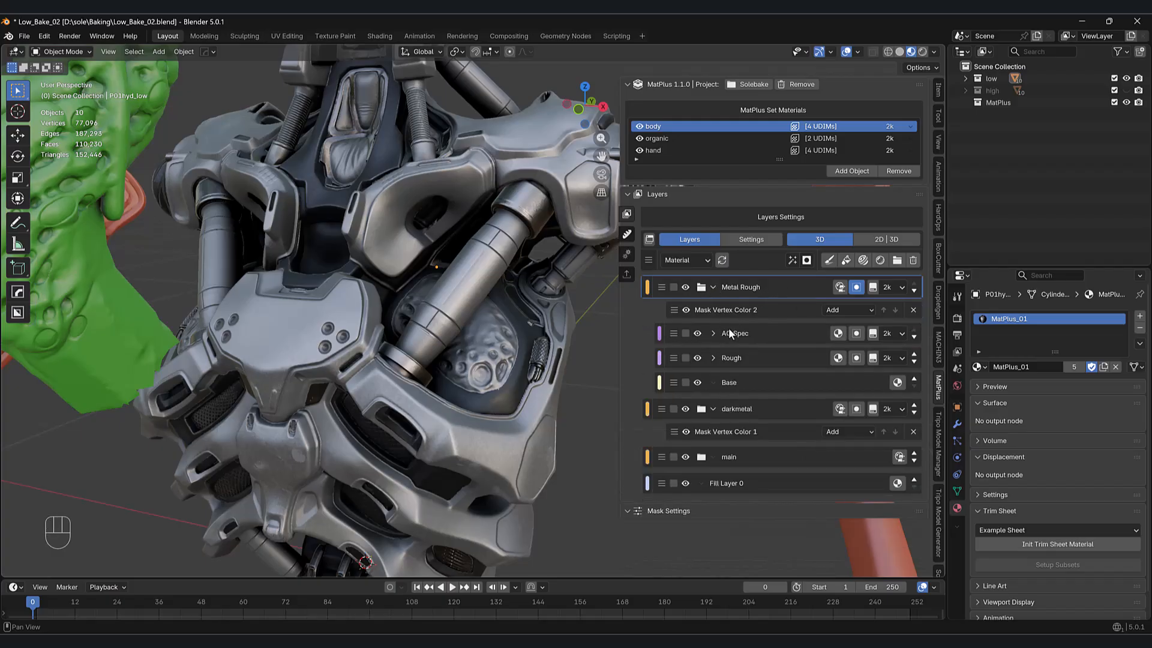
{"action": "left_click", "coordinate": [733, 378]}
{"action": "scroll", "coordinate": [681, 440], "scroll_direction": "down", "scroll_amount": 4}
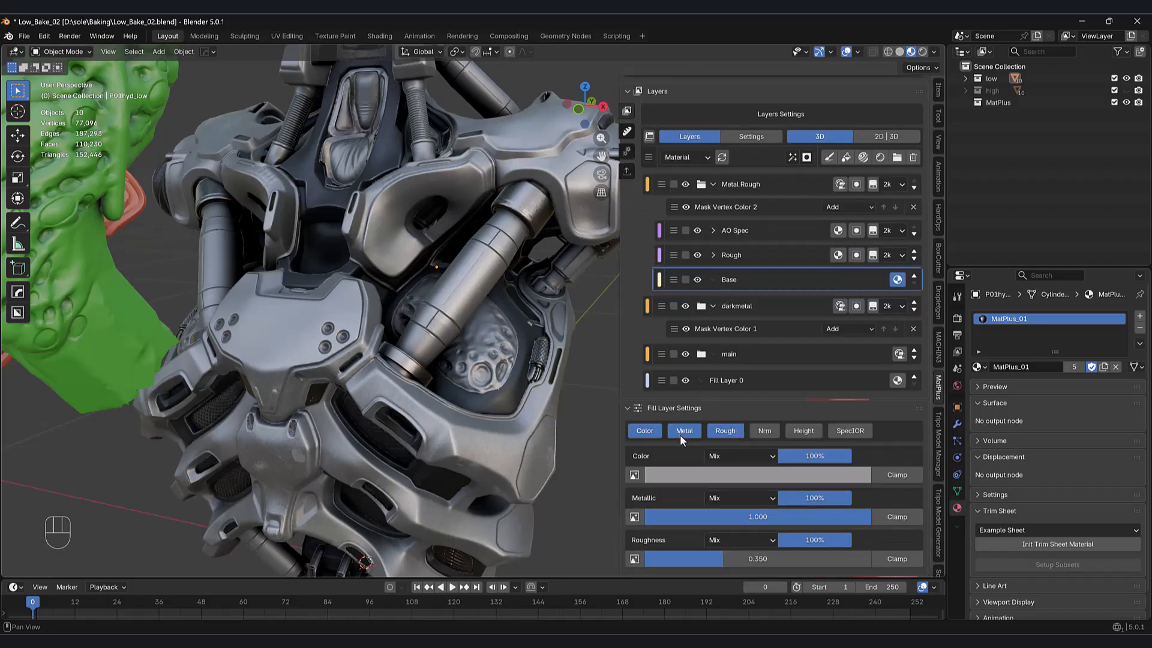
{"action": "left_click_drag", "start_coordinate": [733, 559], "coordinate": [698, 558]}
{"action": "scroll", "coordinate": [539, 468], "scroll_direction": "down", "scroll_amount": 2}
- Inspect the metal parts of the torso from several angles and save the file
{"action": "middle_click_drag", "start_coordinate": [539, 467], "coordinate": [555, 424]}
{"action": "scroll", "coordinate": [530, 465], "scroll_direction": "up", "scroll_amount": 2}
{"action": "scroll", "coordinate": [540, 423], "scroll_direction": "down", "scroll_amount": 4}
{"action": "scroll", "coordinate": [535, 434], "scroll_direction": "up", "scroll_amount": 3}
{"action": "scroll", "coordinate": [504, 248], "scroll_direction": "up", "scroll_amount": 3}
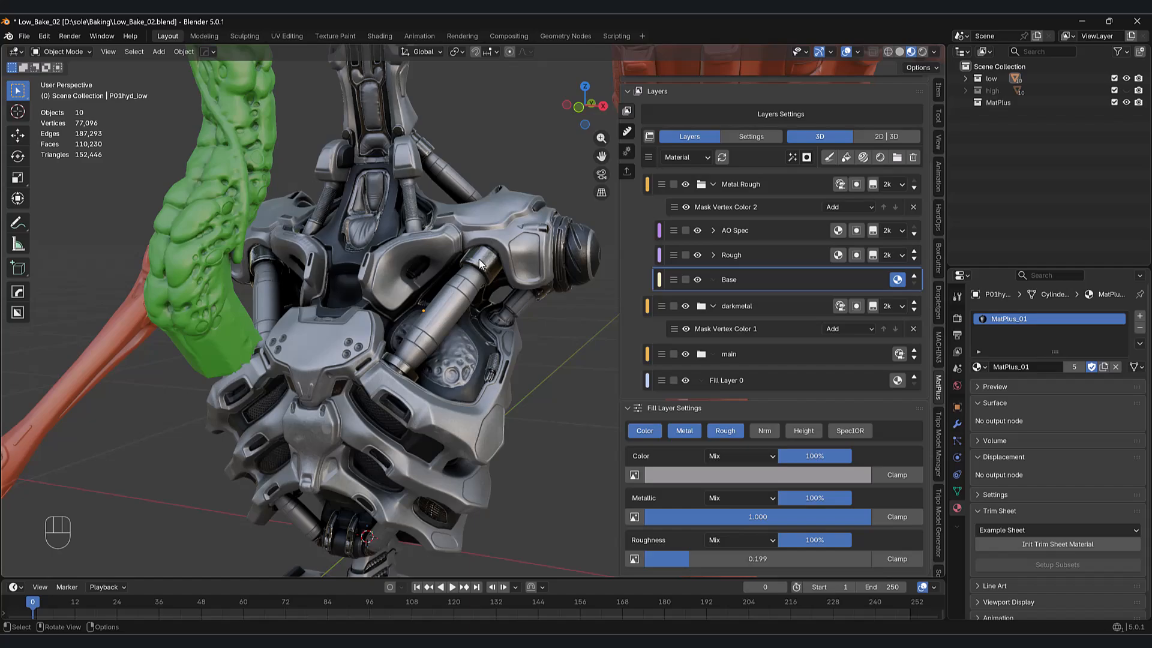
{"action": "middle_click_drag", "start_coordinate": [501, 418], "coordinate": [500, 499]}
{"action": "scroll", "coordinate": [523, 439], "scroll_direction": "down", "scroll_amount": 2}
{"action": "scroll", "coordinate": [506, 485], "scroll_direction": "up", "scroll_amount": 2}
{"action": "middle_click_drag", "start_coordinate": [500, 492], "coordinate": [483, 315]}
{"action": "key", "text": "ctrl+s"}
- Switch to the organic set material, bring the green parts into view and save the file
{"action": "scroll", "coordinate": [784, 292], "scroll_direction": "up", "scroll_amount": 4}
{"action": "left_click", "coordinate": [662, 138]}
{"action": "middle_click_drag", "start_coordinate": [564, 360], "coordinate": [515, 342]}
{"action": "middle_click_drag", "start_coordinate": [515, 342], "coordinate": [502, 400], "text": "shift"}
{"action": "scroll", "coordinate": [505, 379], "scroll_direction": "up", "scroll_amount": 5}
{"action": "scroll", "coordinate": [531, 376], "scroll_direction": "down", "scroll_amount": 4}
{"action": "middle_click_drag", "start_coordinate": [502, 401], "coordinate": [555, 371], "text": "shift"}
{"action": "key", "text": "ctrl+s"}
- Search the smart materials for "organic" and import Organic above Fill Layer 0
{"action": "left_click", "coordinate": [862, 261]}
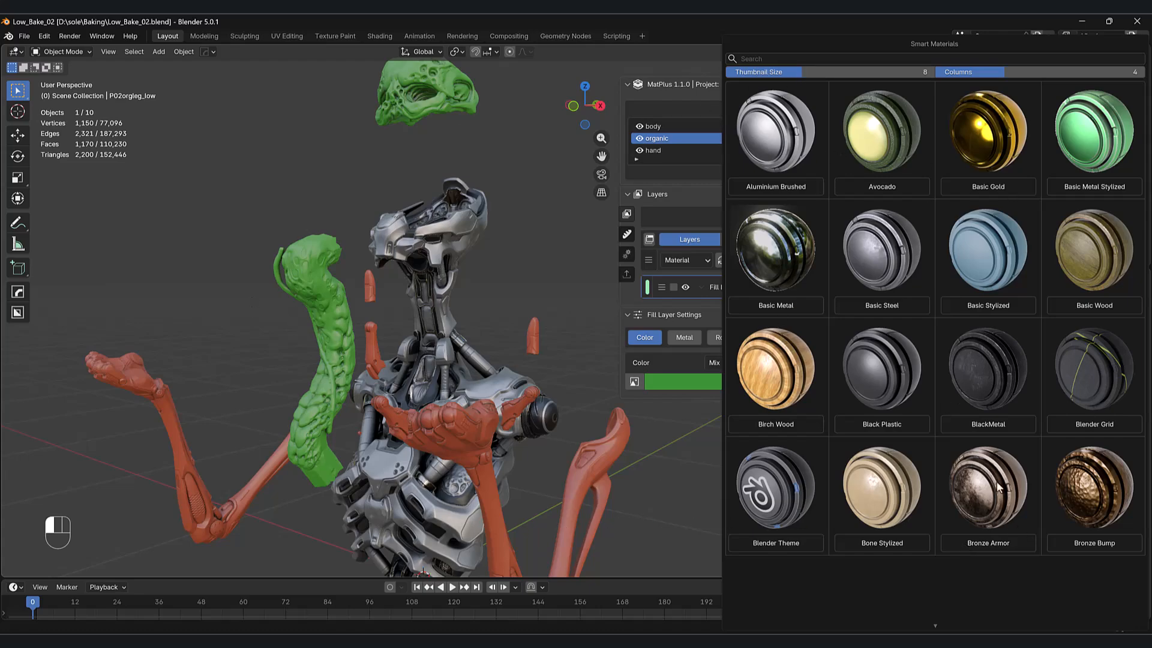
{"action": "left_click", "coordinate": [973, 56]}
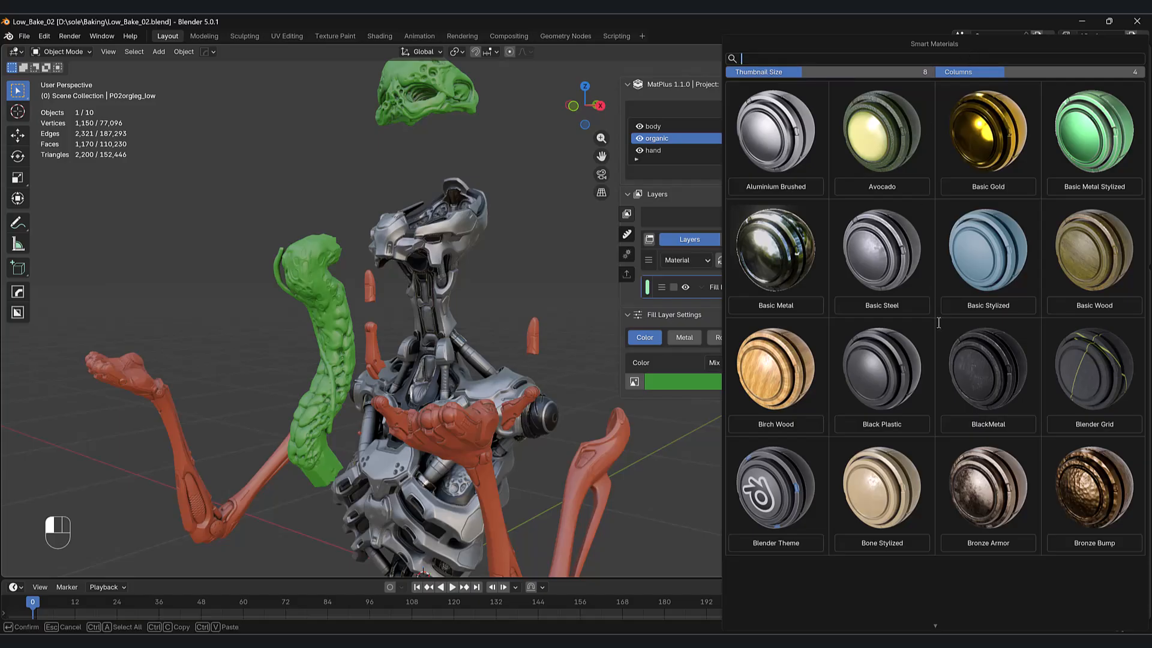
{"action": "left_click", "coordinate": [935, 626]}
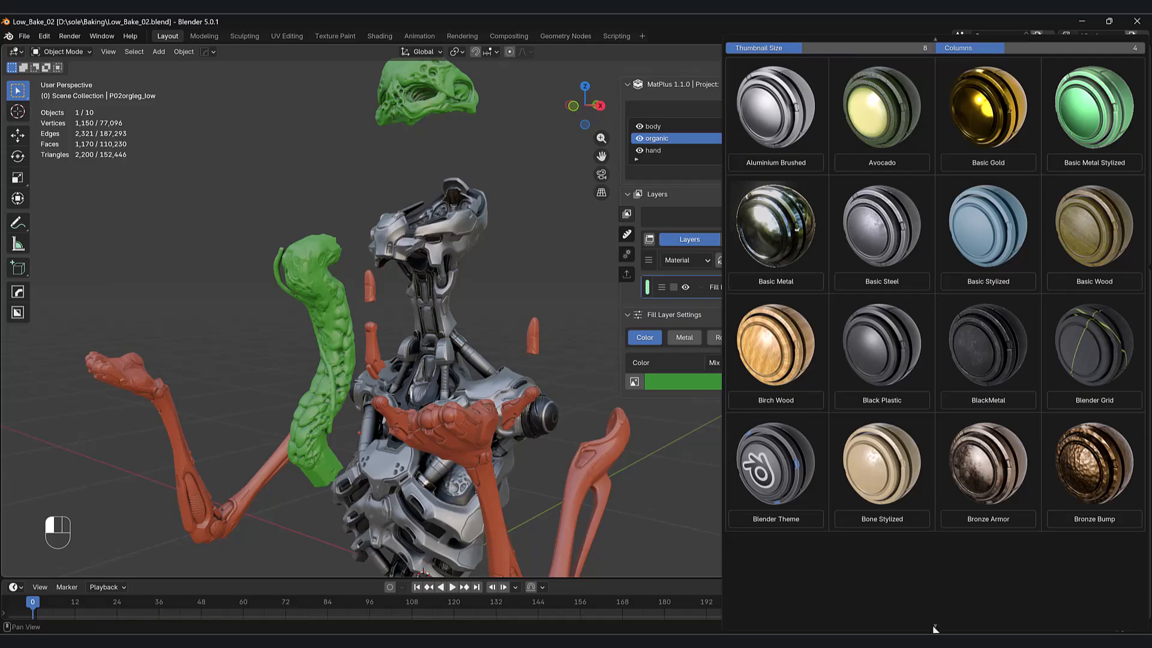
{"action": "left_click", "coordinate": [819, 61]}
{"action": "type", "text": "or"}
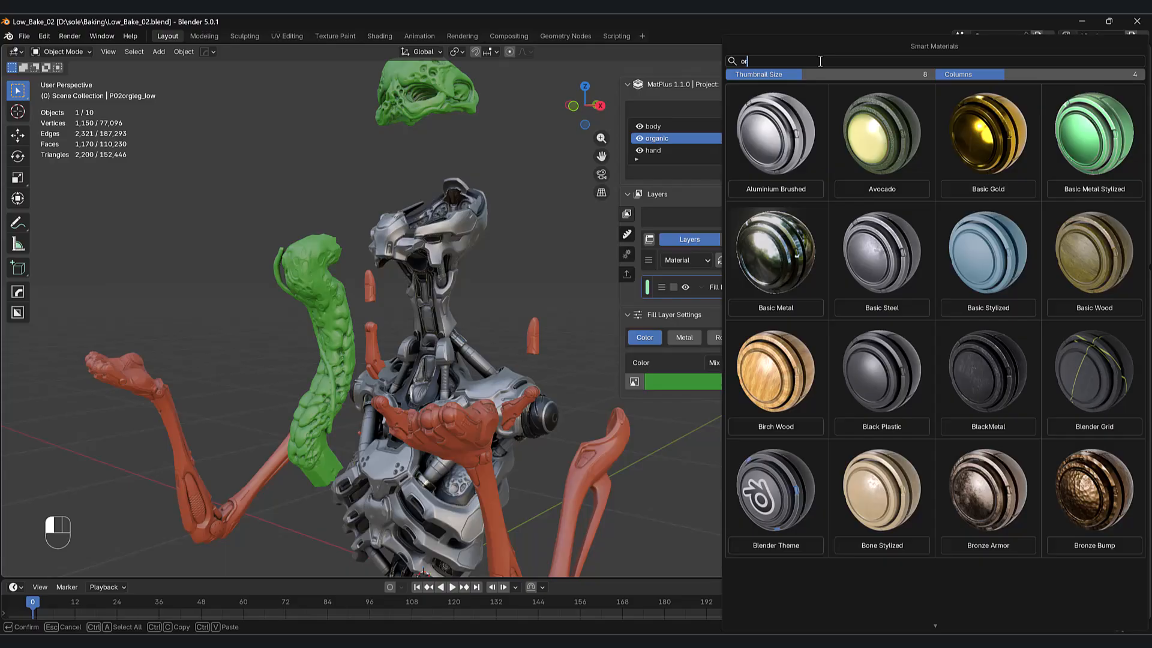
{"action": "type", "text": "ganic"}
{"action": "key", "text": "Return"}
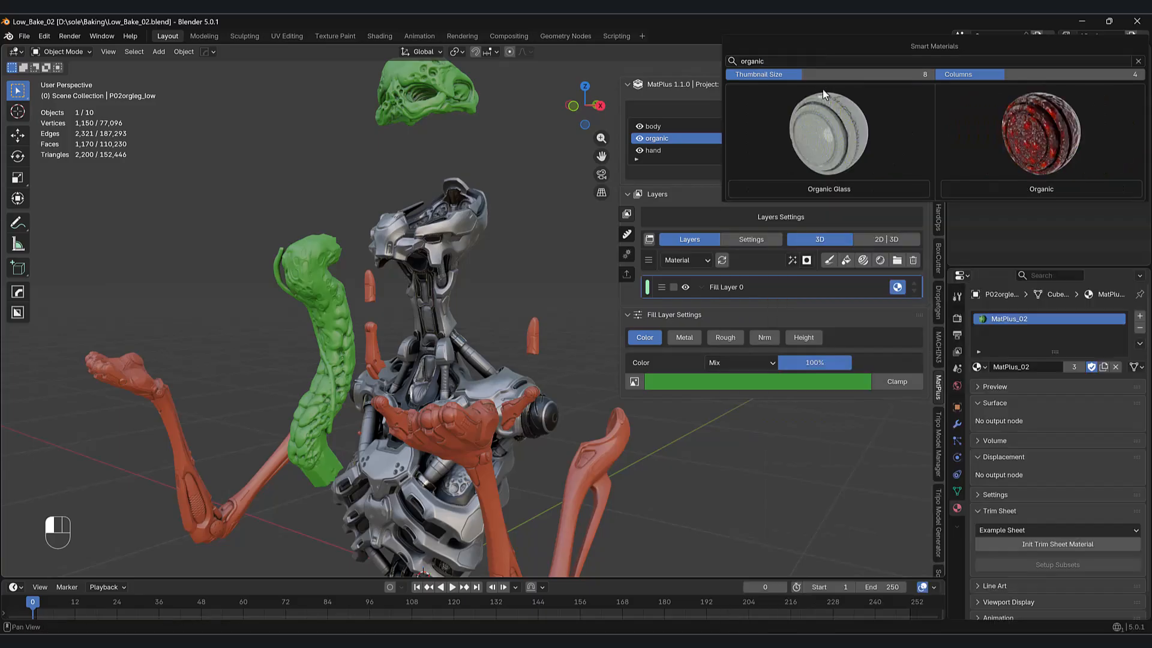
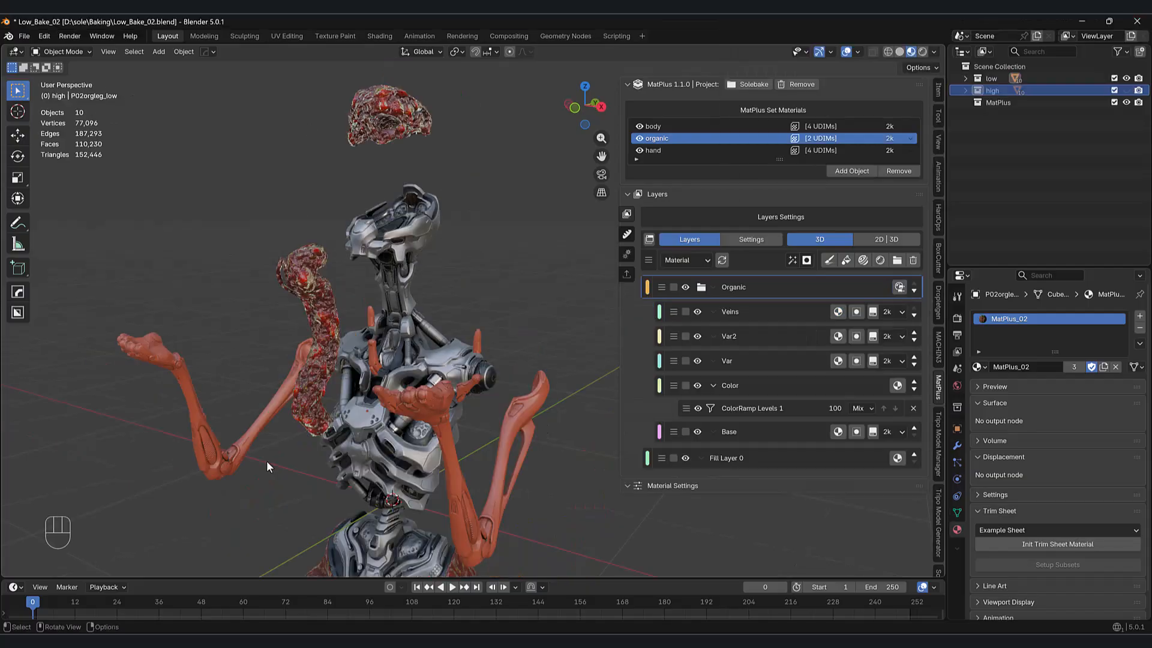
- Check the contents of the high collection and examine the Organic material on the head and leg parts
{"action": "middle_click_drag", "start_coordinate": [266, 459], "coordinate": [298, 483], "text": "shift"}
{"action": "scroll", "coordinate": [272, 473], "scroll_direction": "up", "scroll_amount": 2}
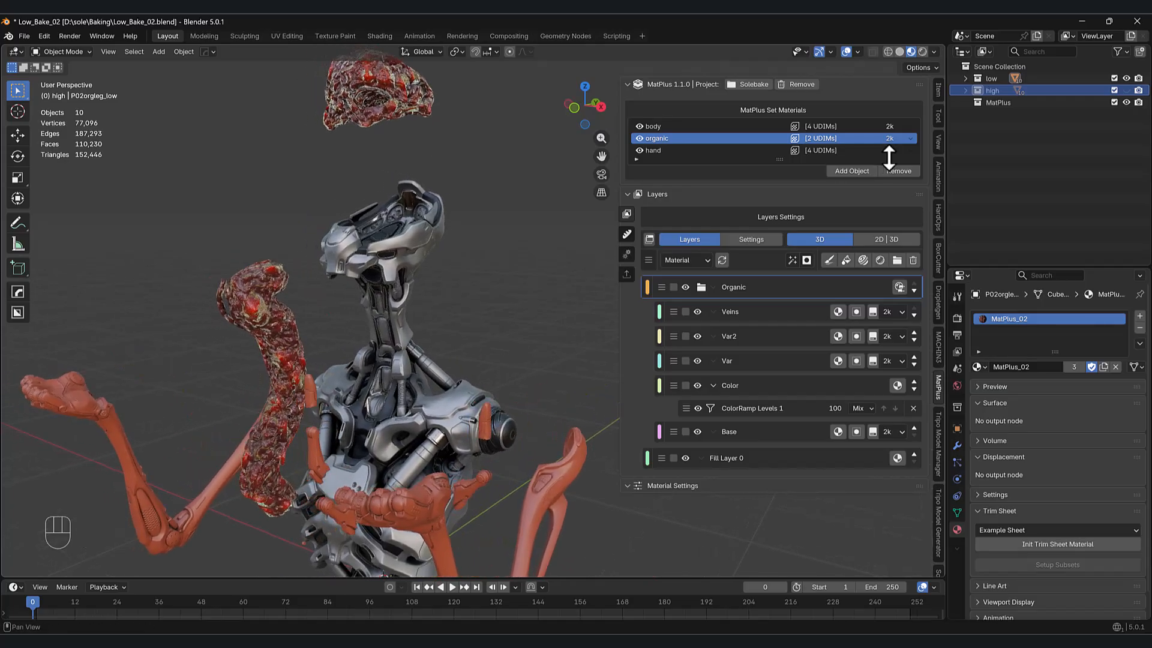
{"action": "left_click", "coordinate": [965, 91]}
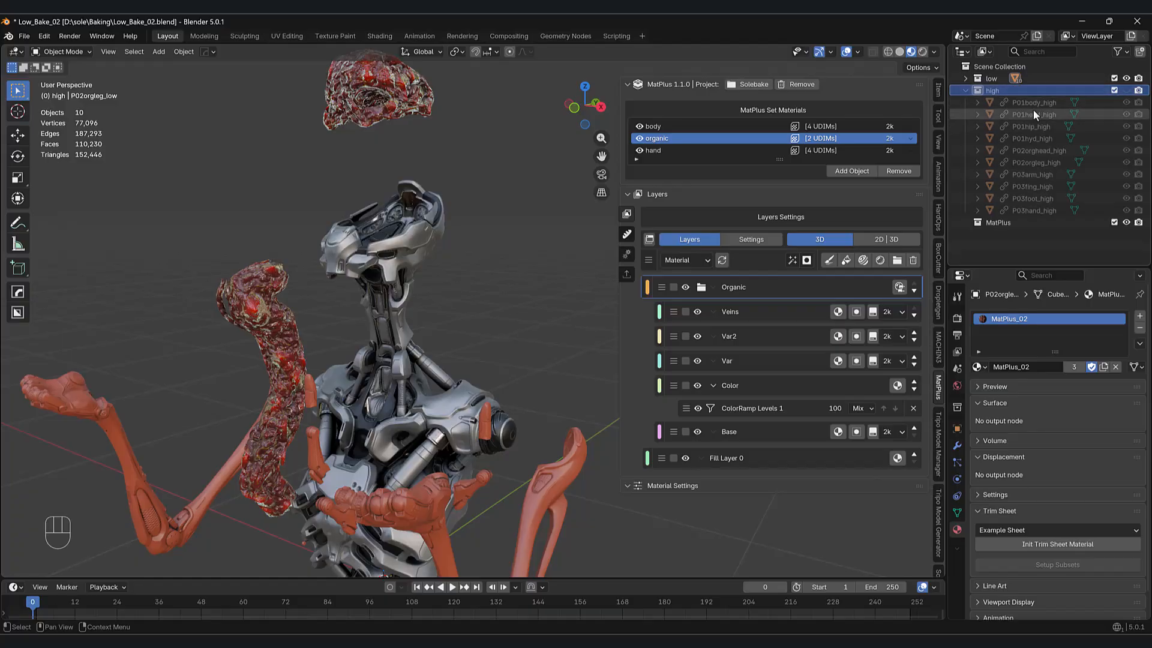
{"action": "left_click", "coordinate": [965, 90]}
{"action": "middle_click_drag", "start_coordinate": [569, 336], "coordinate": [706, 296], "text": "shift"}
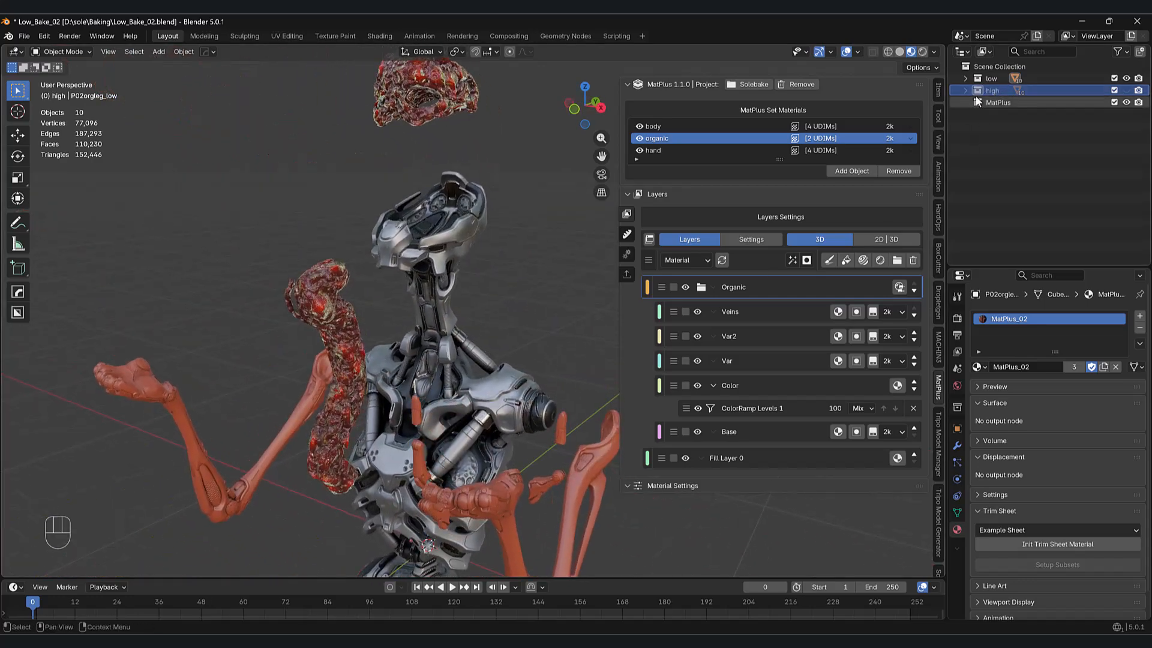
{"action": "middle_click_drag", "start_coordinate": [498, 324], "coordinate": [473, 347], "text": "shift"}
{"action": "middle_click_drag", "start_coordinate": [355, 398], "coordinate": [387, 374]}
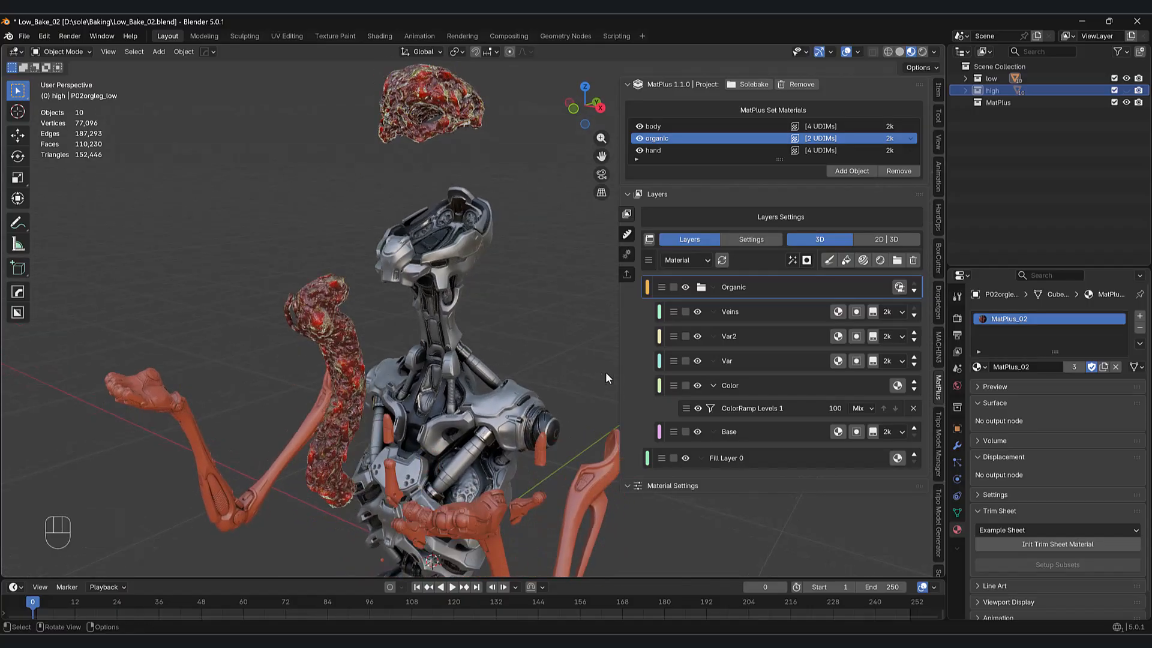
{"action": "mouse_move", "coordinate": [462, 386]}
{"action": "middle_mouse_down"}
{"action": "mouse_move", "coordinate": [460, 400]}
{"action": "mouse_move", "coordinate": [444, 397]}
{"action": "middle_mouse_up"}
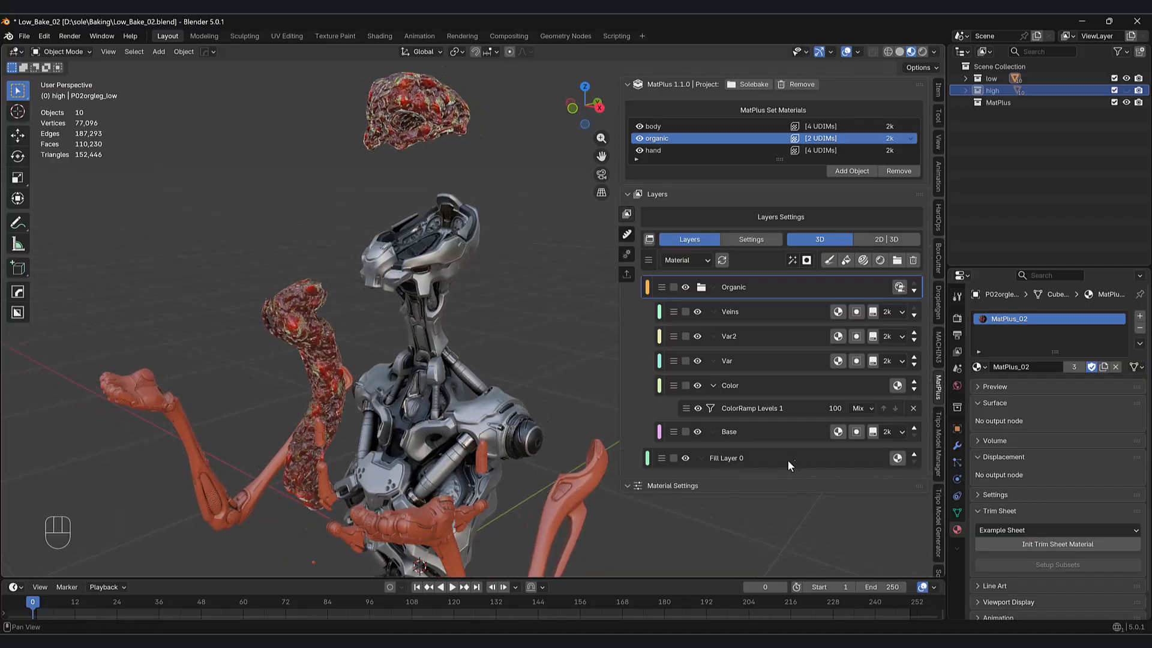
- Examine the MatPlus_02 node graph in the Shading workspace and return to the Layout workspace
{"action": "left_click", "coordinate": [378, 37]}
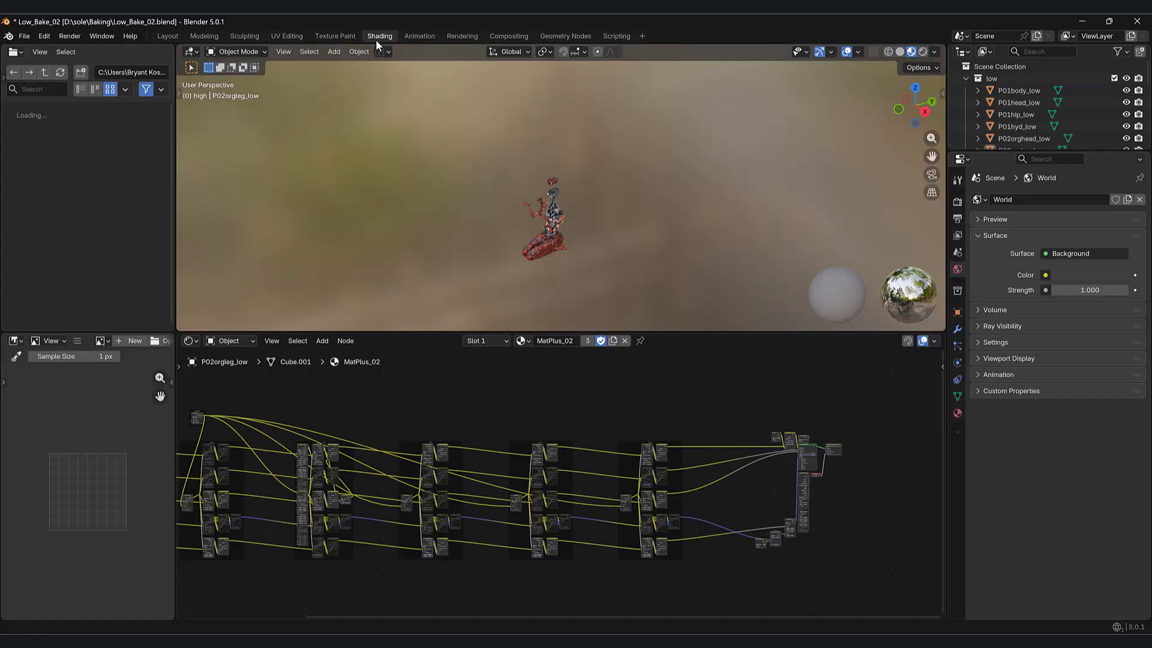
{"action": "scroll", "coordinate": [372, 477], "scroll_direction": "up", "scroll_amount": 3}
{"action": "middle_click_drag", "start_coordinate": [600, 512], "coordinate": [442, 511]}
{"action": "scroll", "coordinate": [365, 498], "scroll_direction": "up", "scroll_amount": 3}
{"action": "middle_click_drag", "start_coordinate": [800, 483], "coordinate": [556, 473]}
{"action": "scroll", "coordinate": [800, 482], "scroll_direction": "down", "scroll_amount": 1}
{"action": "middle_click_drag", "start_coordinate": [669, 522], "coordinate": [579, 480]}
{"action": "middle_click_drag", "start_coordinate": [684, 495], "coordinate": [273, 495]}
{"action": "middle_click_drag", "start_coordinate": [591, 510], "coordinate": [352, 505]}
{"action": "middle_click_drag", "start_coordinate": [741, 503], "coordinate": [434, 505]}
{"action": "scroll", "coordinate": [434, 505], "scroll_direction": "down", "scroll_amount": 1}
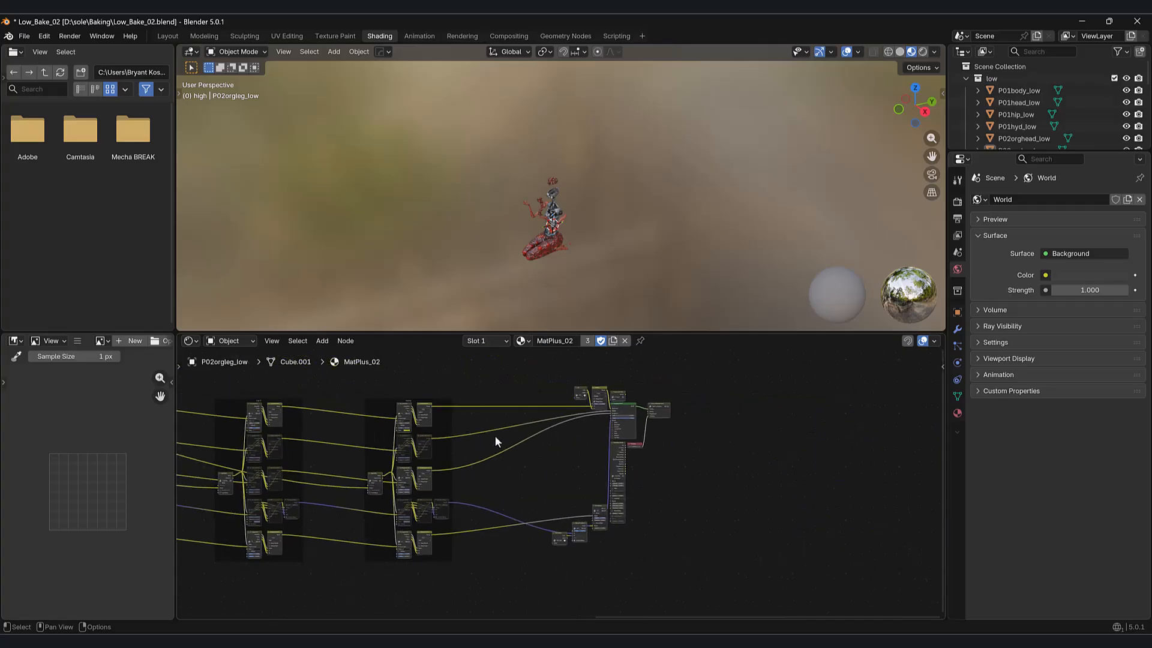
{"action": "middle_click_drag", "start_coordinate": [495, 254], "coordinate": [508, 254]}
{"action": "left_click", "coordinate": [168, 36]}
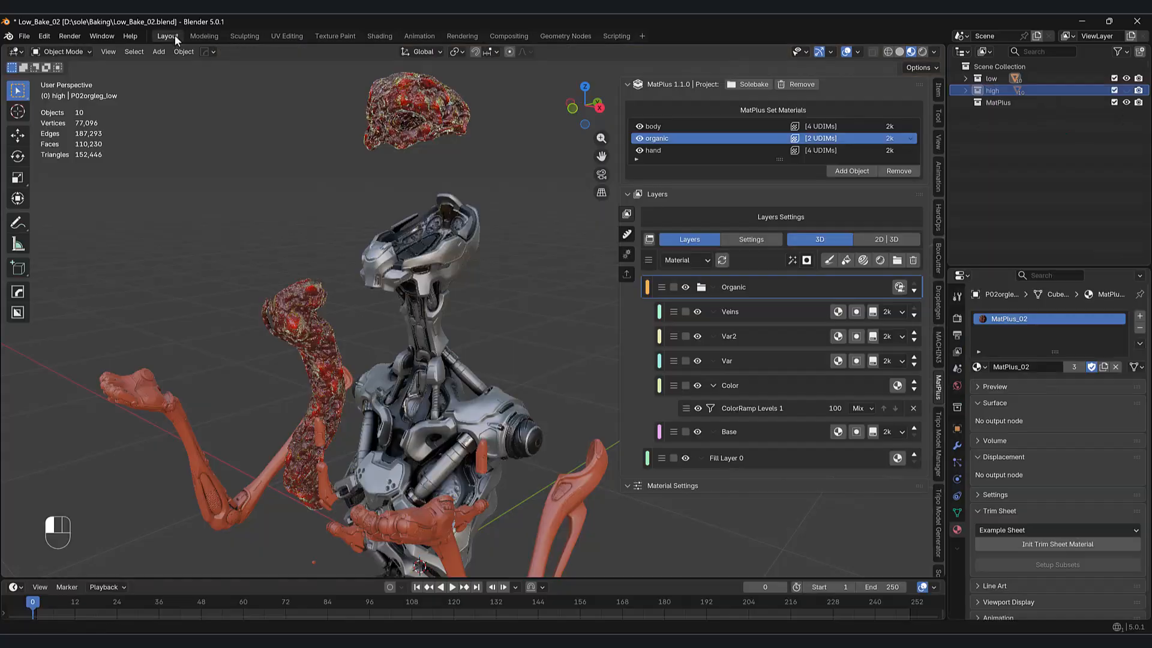
- Switch to the body set material and examine its MatPlus_01 node graph in the Shading workspace, returning to Layout
{"action": "left_click", "coordinate": [654, 123]}
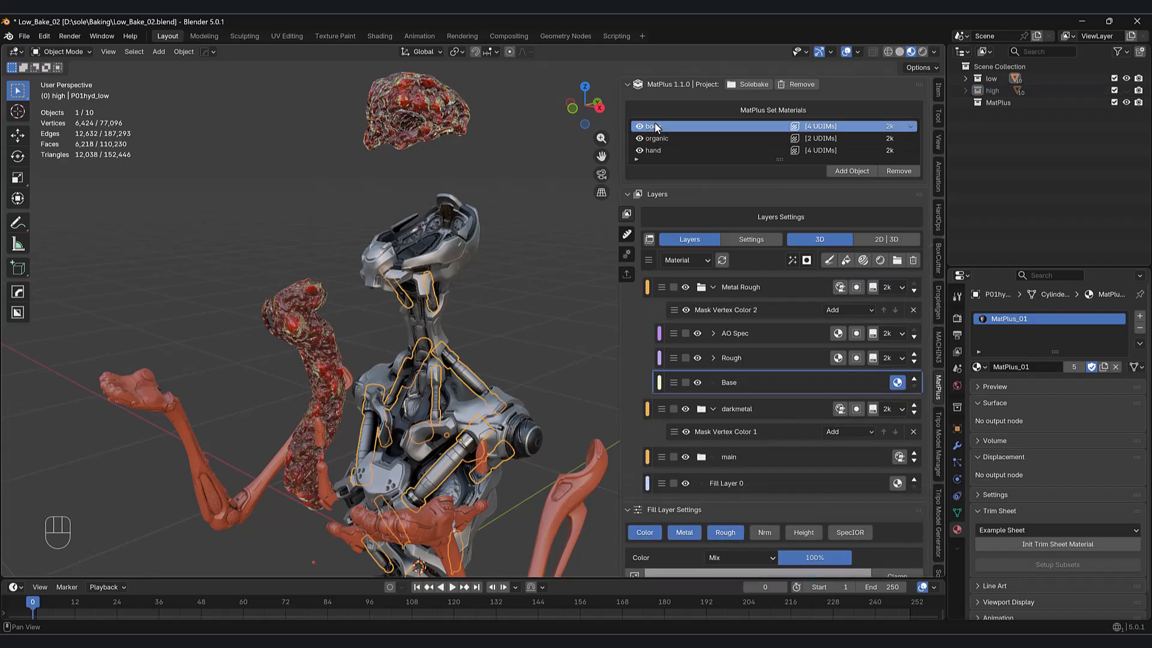
{"action": "middle_click_drag", "start_coordinate": [524, 400], "coordinate": [512, 354], "text": "shift"}
{"action": "scroll", "coordinate": [704, 359], "scroll_direction": "down", "scroll_amount": 3}
{"action": "scroll", "coordinate": [707, 387], "scroll_direction": "up", "scroll_amount": 3}
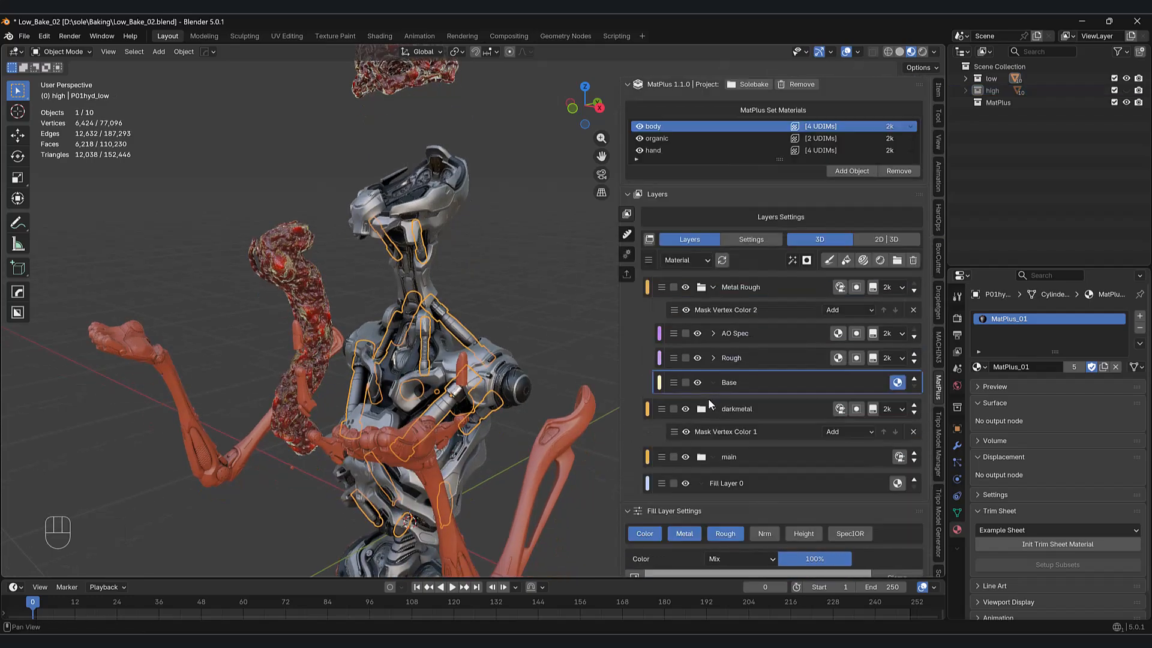
{"action": "left_click", "coordinate": [372, 36]}
{"action": "mouse_move", "coordinate": [475, 492]}
{"action": "middle_mouse_down"}
{"action": "mouse_move", "coordinate": [908, 452]}
{"action": "mouse_move", "coordinate": [774, 426]}
{"action": "middle_mouse_up"}
{"action": "scroll", "coordinate": [636, 492], "scroll_direction": "down", "scroll_amount": 5}
{"action": "mouse_move", "coordinate": [612, 497]}
{"action": "middle_mouse_down"}
{"action": "mouse_move", "coordinate": [295, 501]}
{"action": "mouse_move", "coordinate": [766, 512]}
{"action": "mouse_move", "coordinate": [450, 498]}
{"action": "mouse_move", "coordinate": [906, 467]}
{"action": "mouse_move", "coordinate": [390, 488]}
{"action": "mouse_move", "coordinate": [779, 465]}
{"action": "mouse_move", "coordinate": [281, 481]}
{"action": "mouse_move", "coordinate": [381, 494]}
{"action": "mouse_move", "coordinate": [360, 474]}
{"action": "middle_mouse_up"}
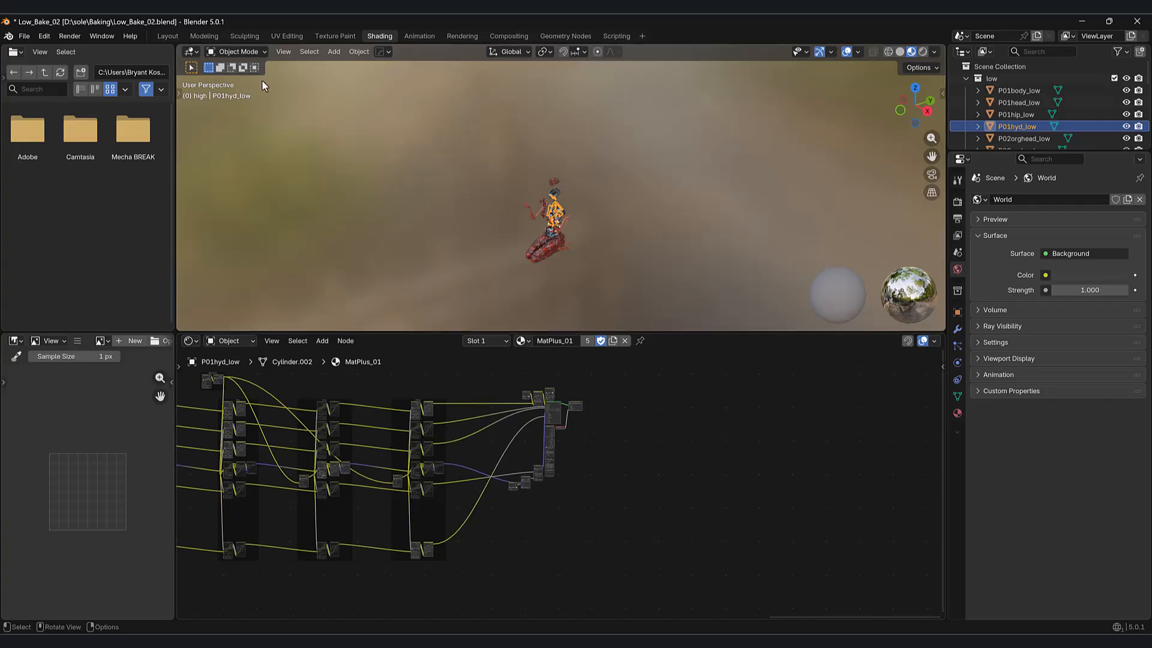
{"action": "left_click", "coordinate": [163, 37]}
- Deselect the hydraulic parts and examine the textured robot from several angles
{"action": "scroll", "coordinate": [474, 267], "scroll_direction": "up", "scroll_amount": 2}
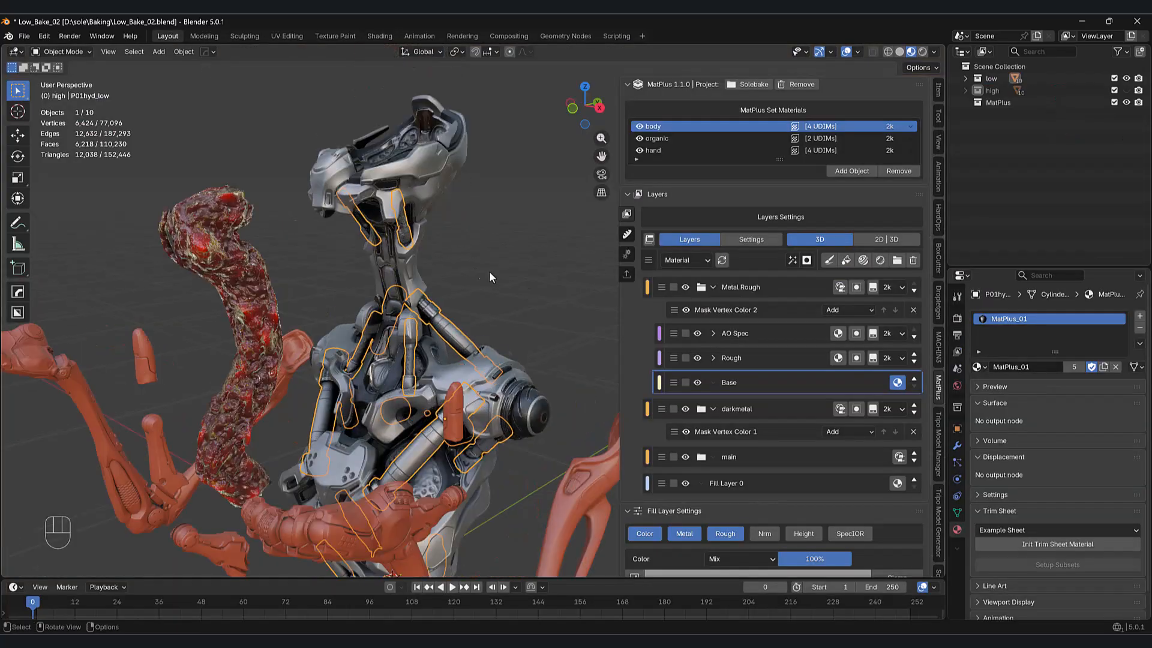
{"action": "left_click", "coordinate": [537, 242]}
{"action": "middle_click_drag", "start_coordinate": [538, 243], "coordinate": [486, 352]}
{"action": "scroll", "coordinate": [480, 354], "scroll_direction": "up", "scroll_amount": 3}
{"action": "scroll", "coordinate": [480, 407], "scroll_direction": "down", "scroll_amount": 2}
{"action": "middle_click_drag", "start_coordinate": [408, 366], "coordinate": [482, 417], "text": "shift"}
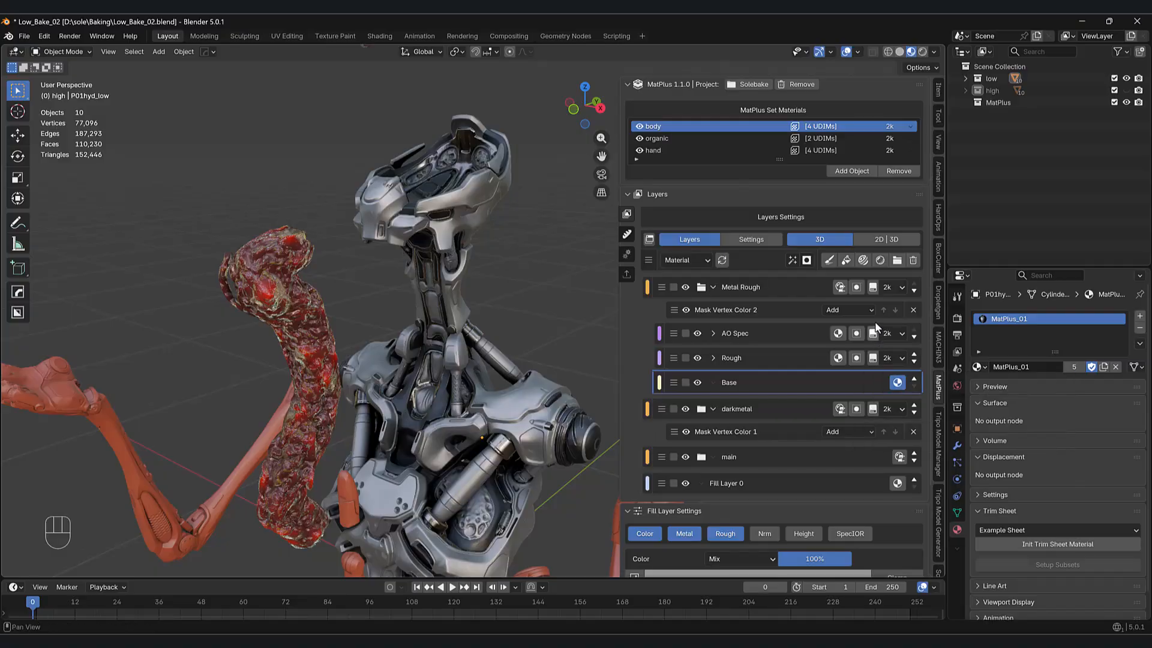
{"action": "mouse_move", "coordinate": [359, 413]}
{"action": "middle_mouse_down", "text": "shift"}
{"action": "mouse_move", "coordinate": [354, 464]}
{"action": "mouse_move", "coordinate": [330, 504]}
{"action": "mouse_move", "coordinate": [370, 451]}
{"action": "mouse_move", "coordinate": [377, 415]}
{"action": "middle_mouse_up", "text": "shift"}
{"action": "scroll", "coordinate": [330, 503], "scroll_direction": "down", "scroll_amount": 2}
{"action": "middle_click_drag", "start_coordinate": [376, 415], "coordinate": [310, 425]}
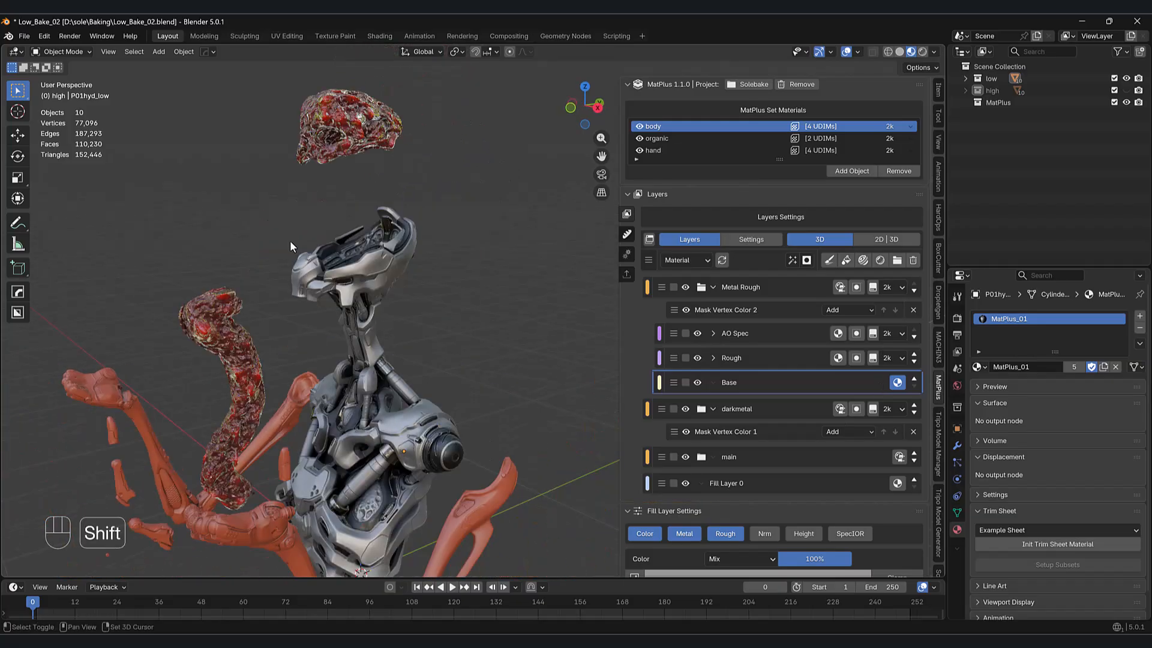
{"action": "middle_click_drag", "start_coordinate": [290, 239], "coordinate": [288, 252], "text": "shift"}
{"action": "middle_click_drag", "start_coordinate": [414, 301], "coordinate": [445, 306]}
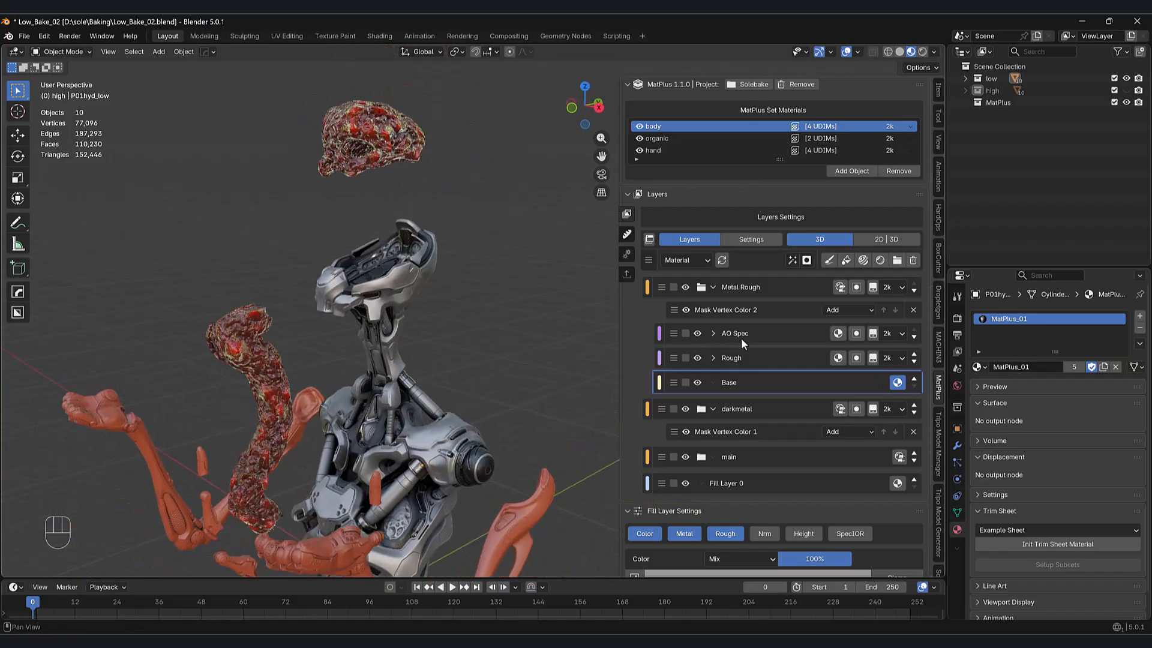
- Collapse the Metal Rough folder in the body's layer stack
{"action": "left_click", "coordinate": [702, 287]}
{"action": "middle_click_drag", "start_coordinate": [571, 358], "coordinate": [516, 448], "text": "shift"}
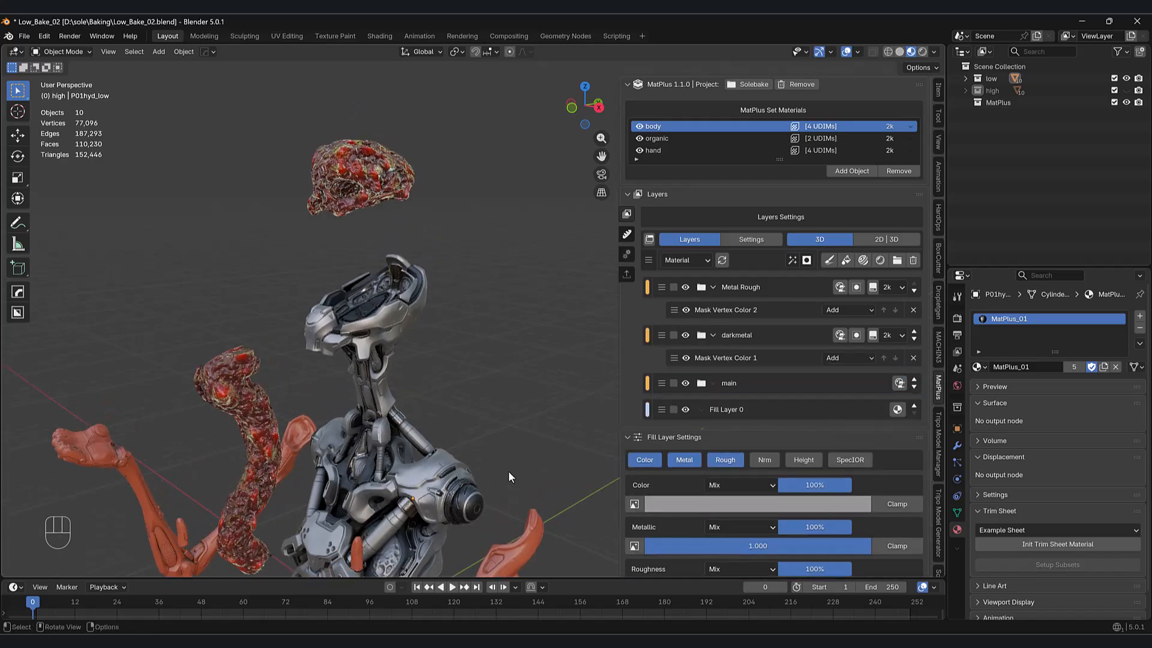
{"action": "middle_click_drag", "start_coordinate": [419, 327], "coordinate": [426, 325]}
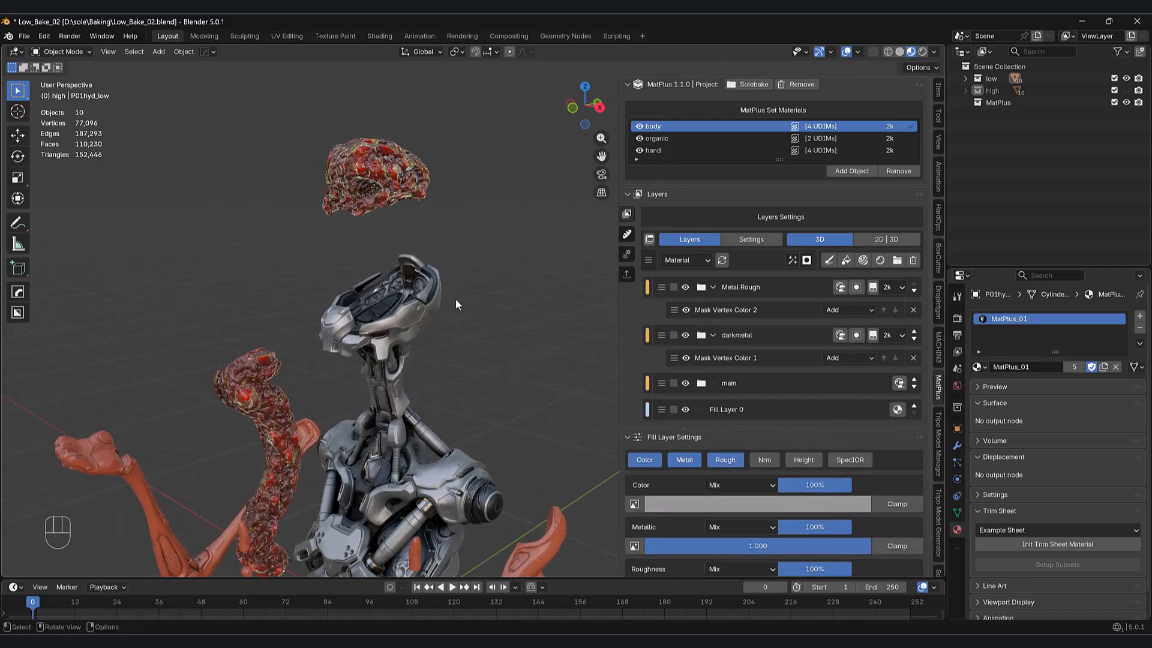
- Switch back to the organic set material and bring its parts into view
{"action": "left_click", "coordinate": [655, 139]}
{"action": "middle_click_drag", "start_coordinate": [445, 407], "coordinate": [462, 360], "text": "shift"}
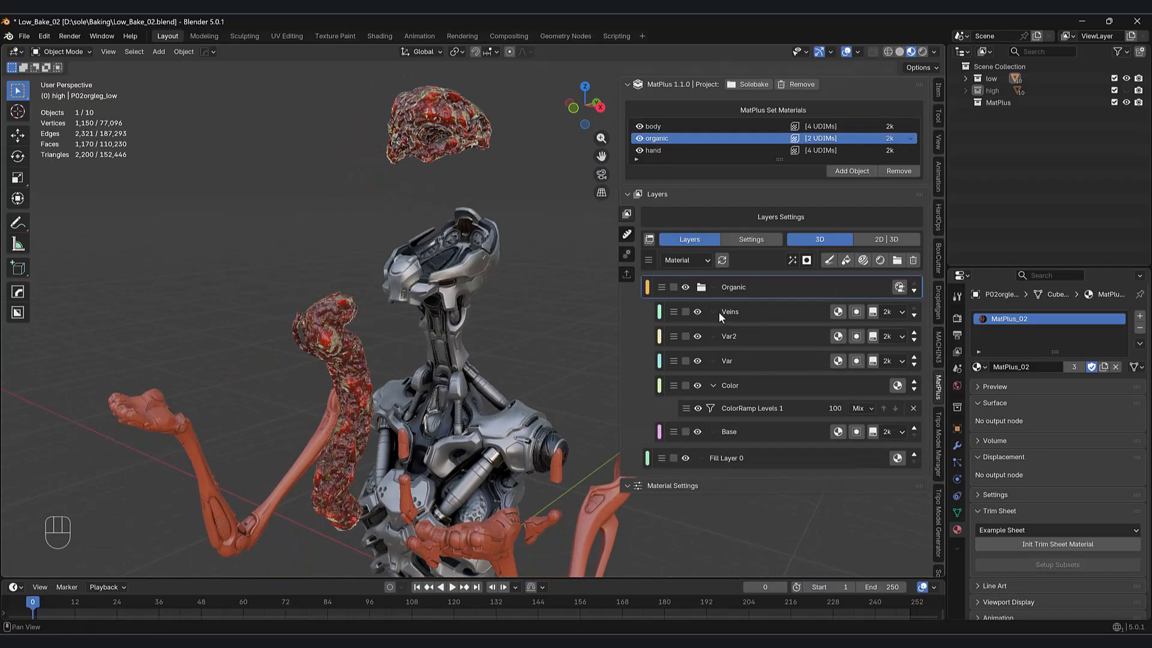
{"action": "mouse_move", "coordinate": [553, 353]}
{"action": "middle_mouse_down"}
{"action": "mouse_move", "coordinate": [540, 354]}
{"action": "mouse_move", "coordinate": [541, 342]}
{"action": "middle_mouse_up"}
{"action": "scroll", "coordinate": [540, 354], "scroll_direction": "up", "scroll_amount": 1}
{"action": "scroll", "coordinate": [538, 354], "scroll_direction": "down", "scroll_amount": 1}
- Compare the organic surface up close with the Veins layer hidden and shown
{"action": "left_click", "coordinate": [695, 312]}
{"action": "left_click", "coordinate": [695, 312]}
{"action": "left_click", "coordinate": [695, 312]}
{"action": "scroll", "coordinate": [247, 348], "scroll_direction": "up", "scroll_amount": 7}
{"action": "middle_click_drag", "start_coordinate": [247, 348], "coordinate": [395, 375], "text": "shift"}
{"action": "left_click", "coordinate": [698, 312]}
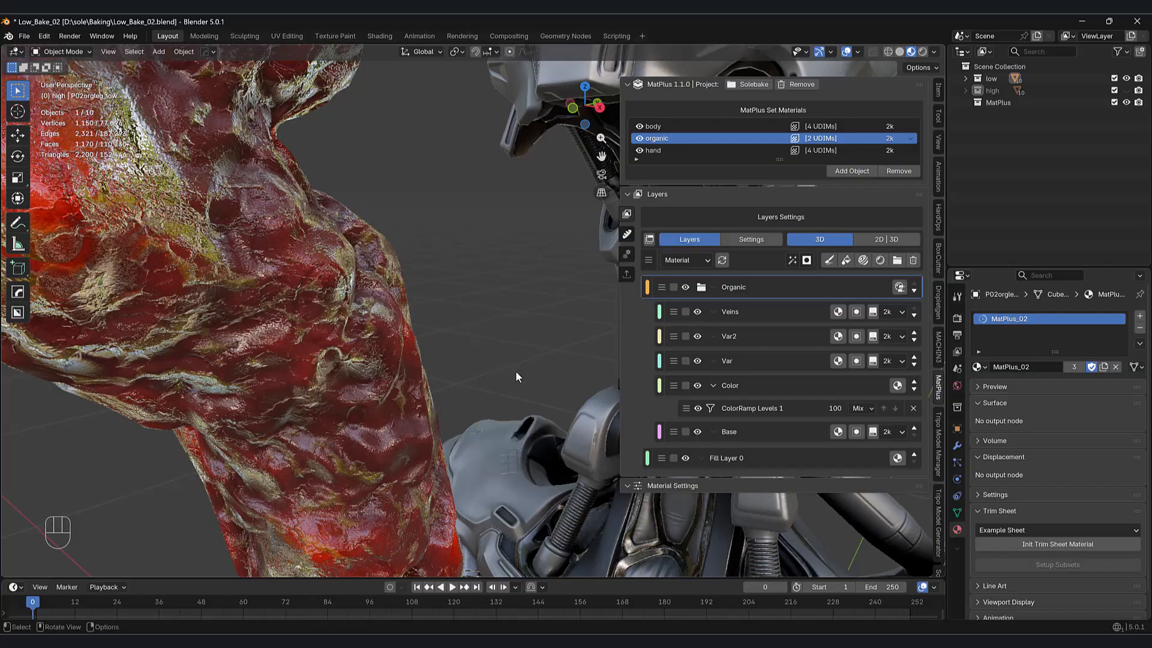
- Change the color of the Veins layer to pale pink, #E7B4B5FF
{"action": "left_click", "coordinate": [737, 312]}
{"action": "middle_click_drag", "start_coordinate": [488, 393], "coordinate": [561, 390], "text": "shift"}
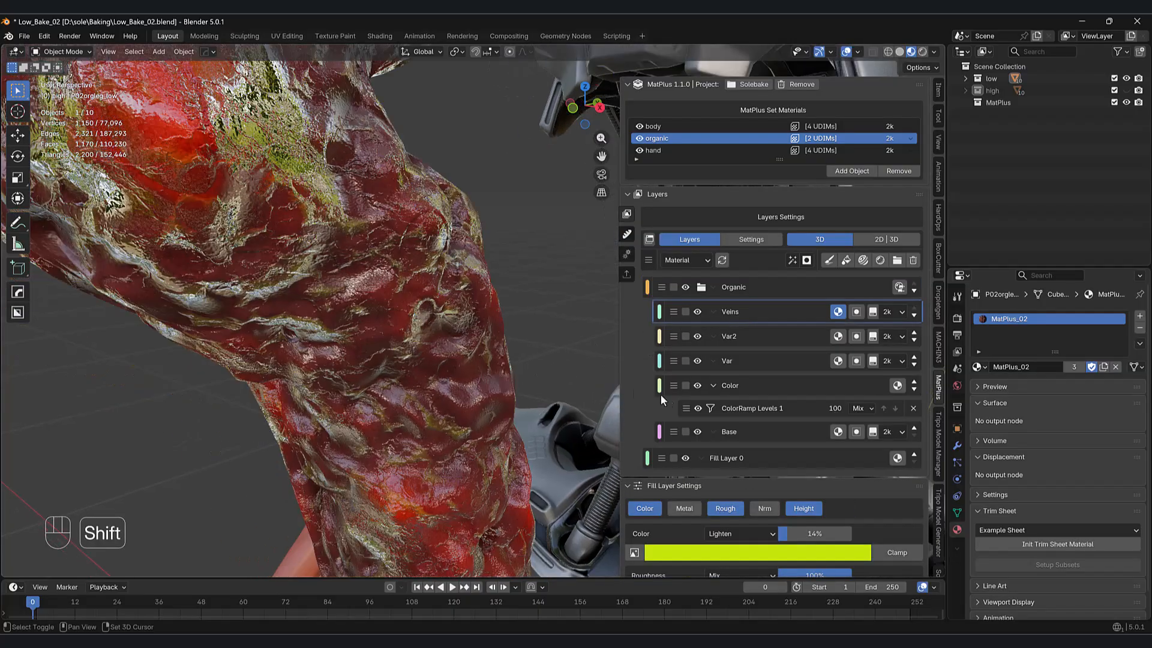
{"action": "scroll", "coordinate": [711, 416], "scroll_direction": "down", "scroll_amount": 3}
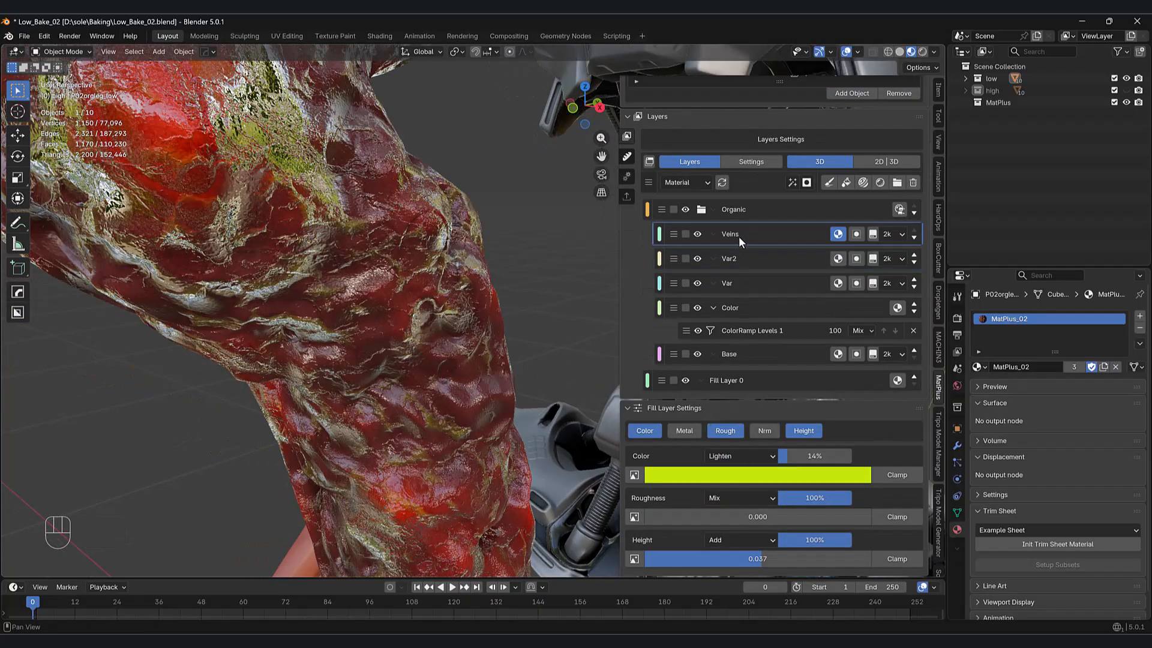
{"action": "left_click", "coordinate": [699, 233]}
{"action": "left_click", "coordinate": [700, 233]}
{"action": "left_click", "coordinate": [746, 475]}
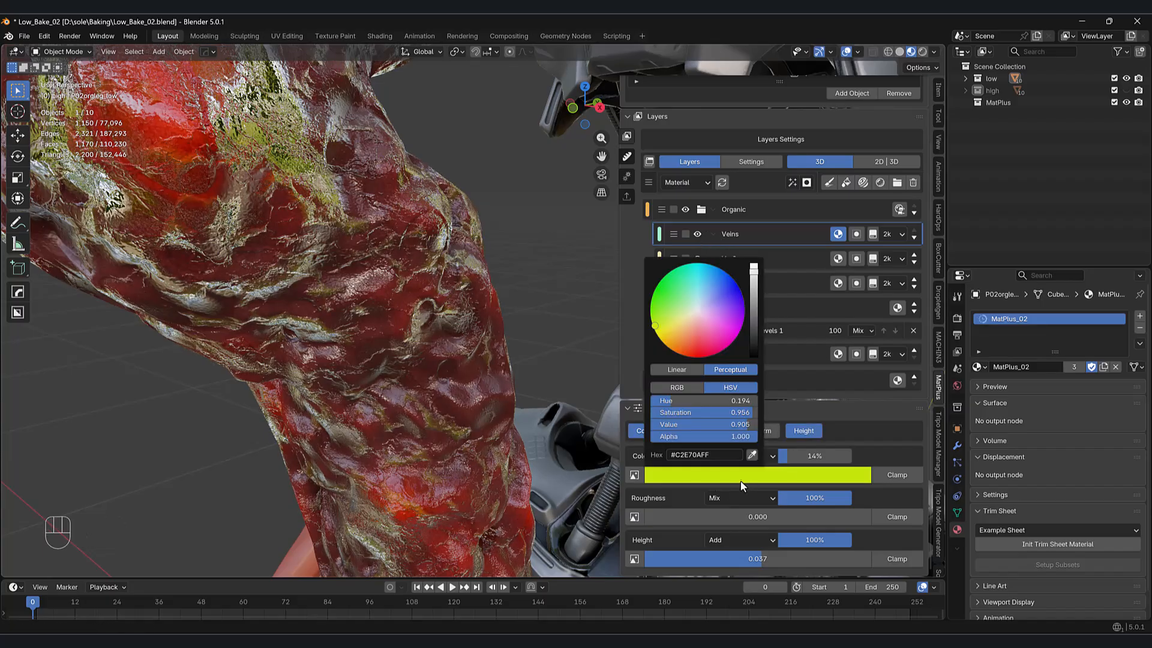
{"action": "left_click_drag", "start_coordinate": [706, 354], "coordinate": [702, 324]}
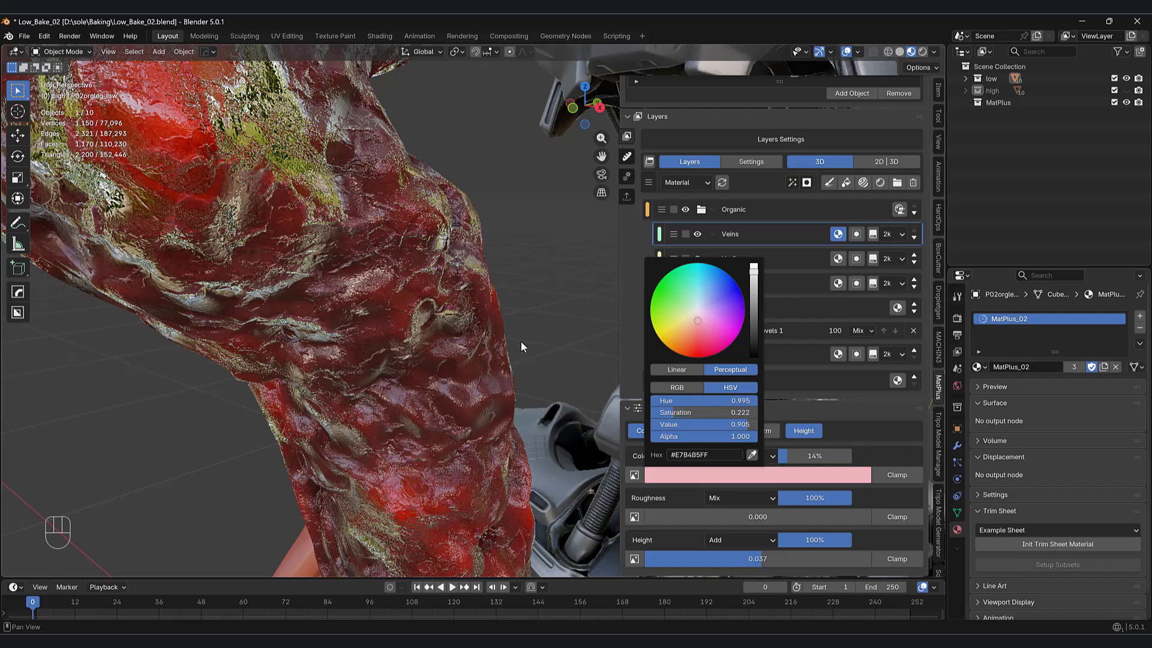
- Open the mask of the Veins layer and set the balance of its Matplus12 texture to 0.205
{"action": "left_click", "coordinate": [855, 234]}
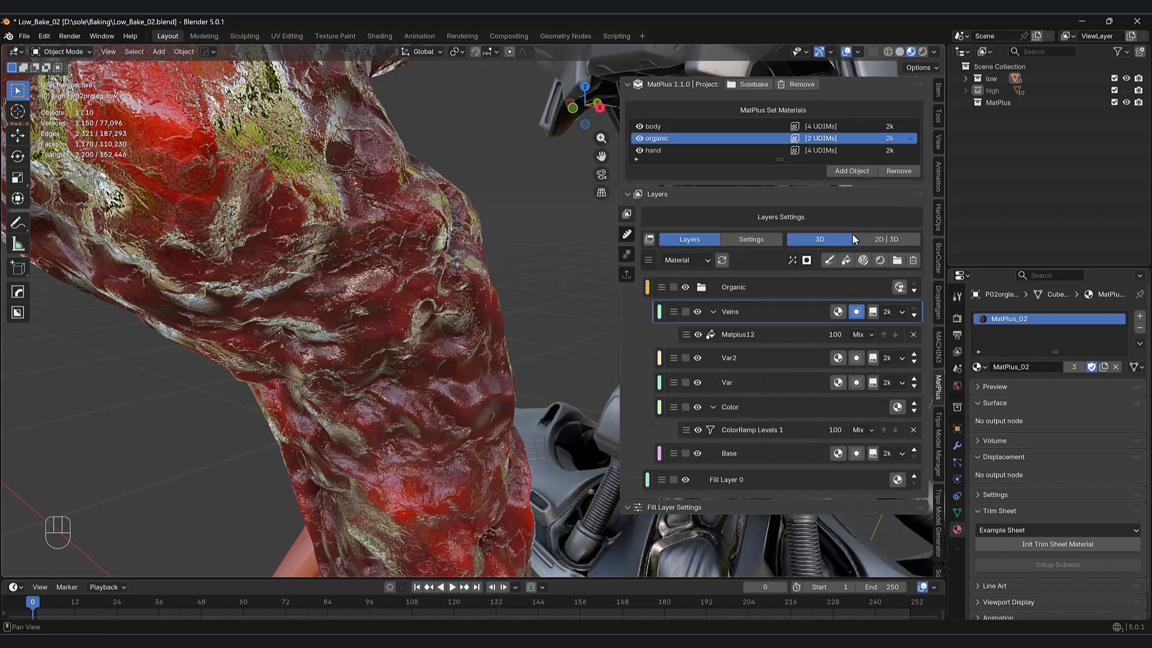
{"action": "scroll", "coordinate": [691, 498], "scroll_direction": "down", "scroll_amount": 3}
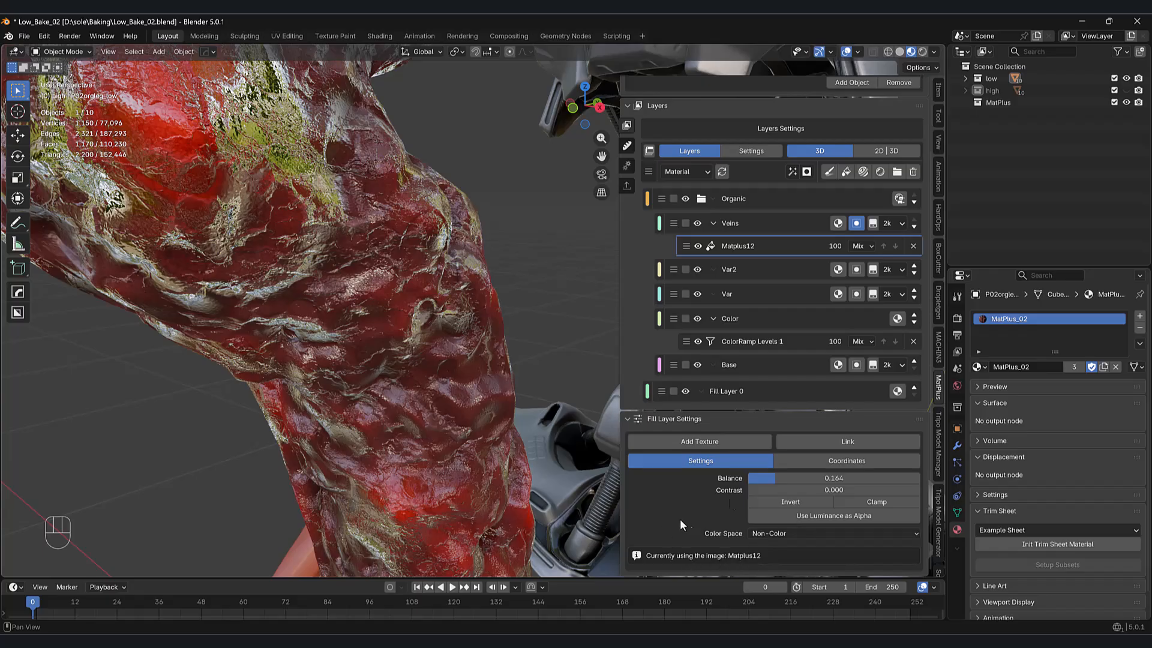
{"action": "left_click_drag", "start_coordinate": [789, 477], "coordinate": [775, 481]}
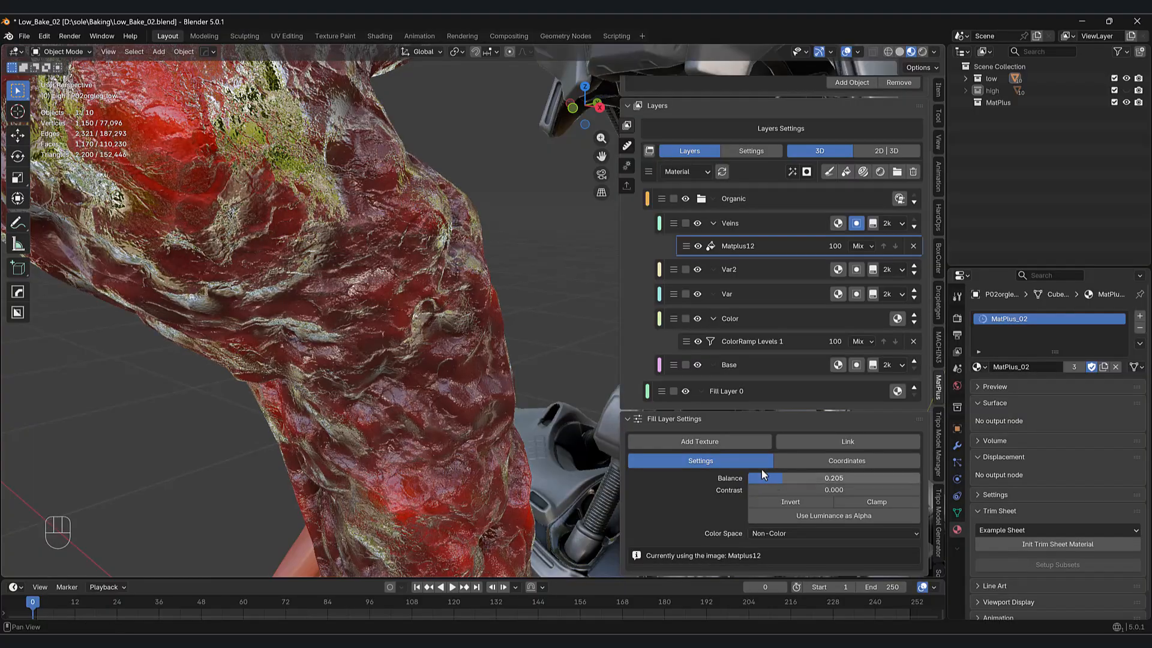
- Undo the last change and hide the Veins layer of the Organic material
{"action": "left_click", "coordinate": [728, 222]}
{"action": "scroll", "coordinate": [728, 221], "scroll_direction": "up", "scroll_amount": 3}
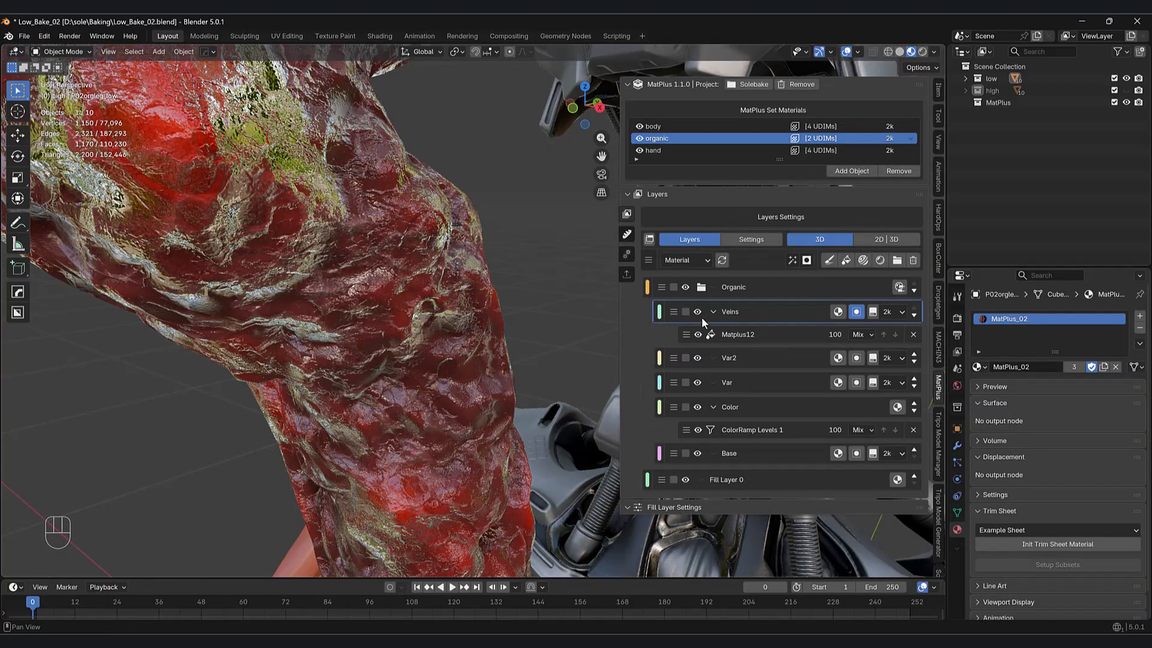
{"action": "key", "text": "ctrl+z"}
{"action": "middle_click_drag", "start_coordinate": [600, 396], "coordinate": [598, 414], "text": "shift"}
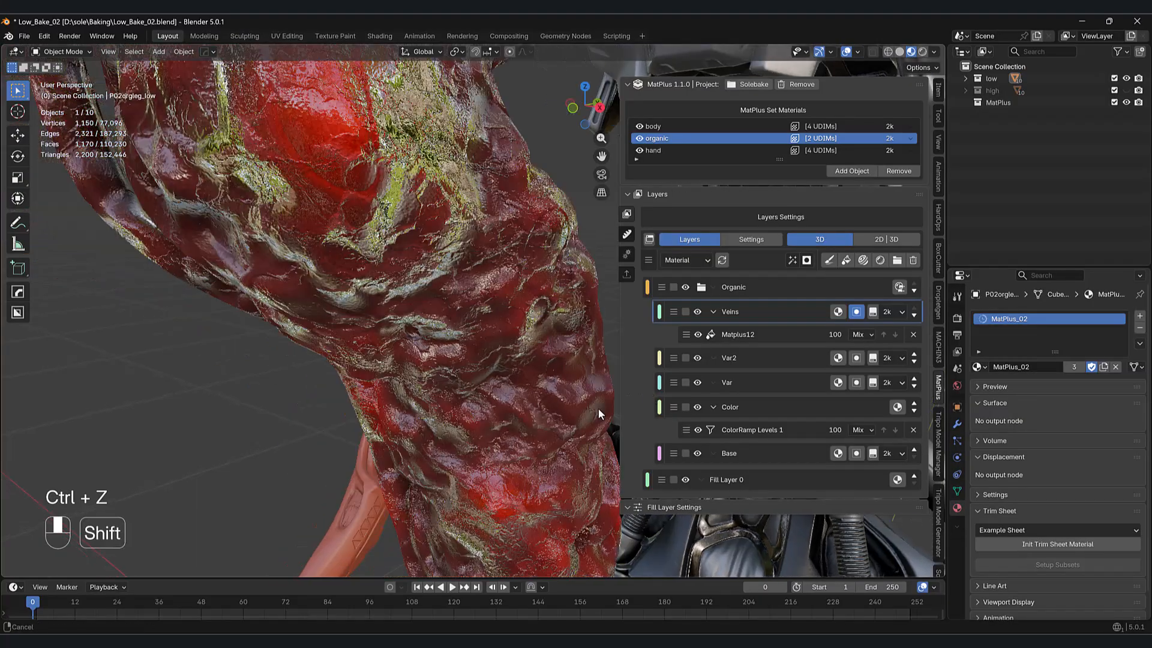
{"action": "left_click", "coordinate": [697, 312]}
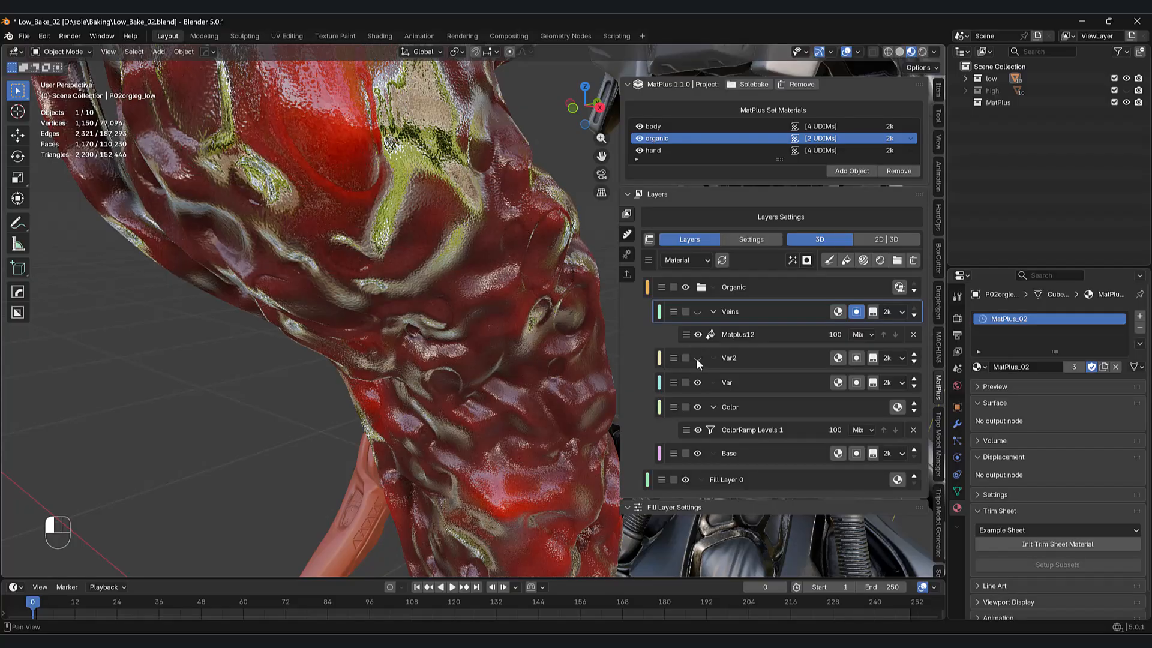
- Hide the Var2 layer and compare the organic surface with the Var layer hidden and shown
{"action": "left_click", "coordinate": [731, 355]}
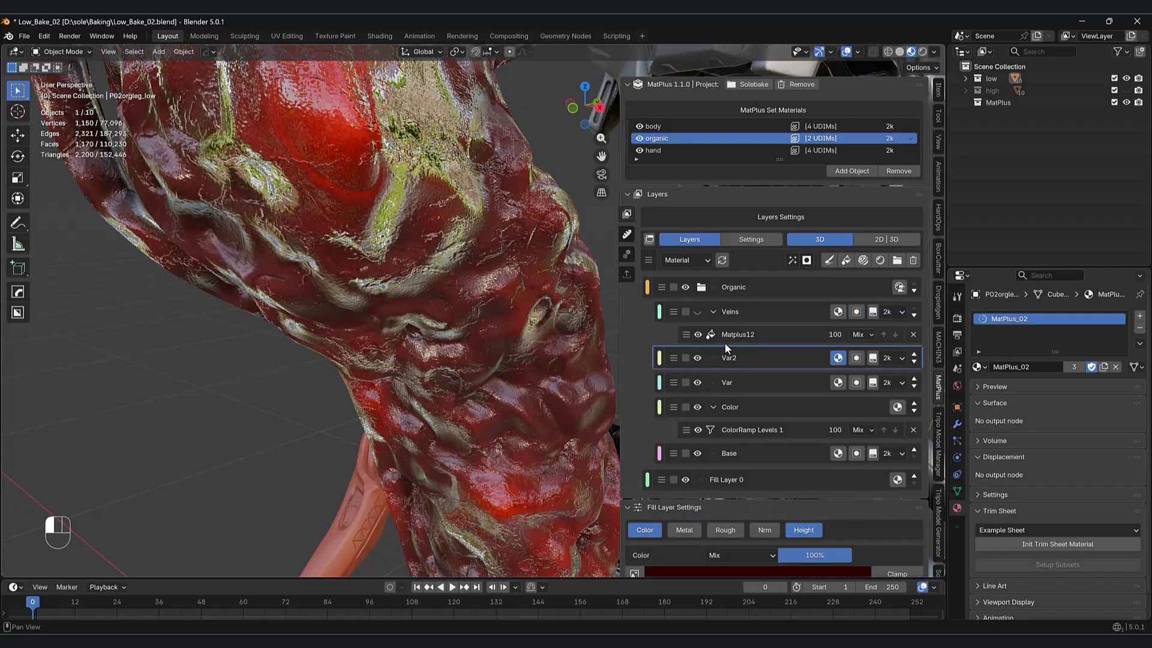
{"action": "left_click", "coordinate": [688, 312]}
{"action": "left_click", "coordinate": [725, 379]}
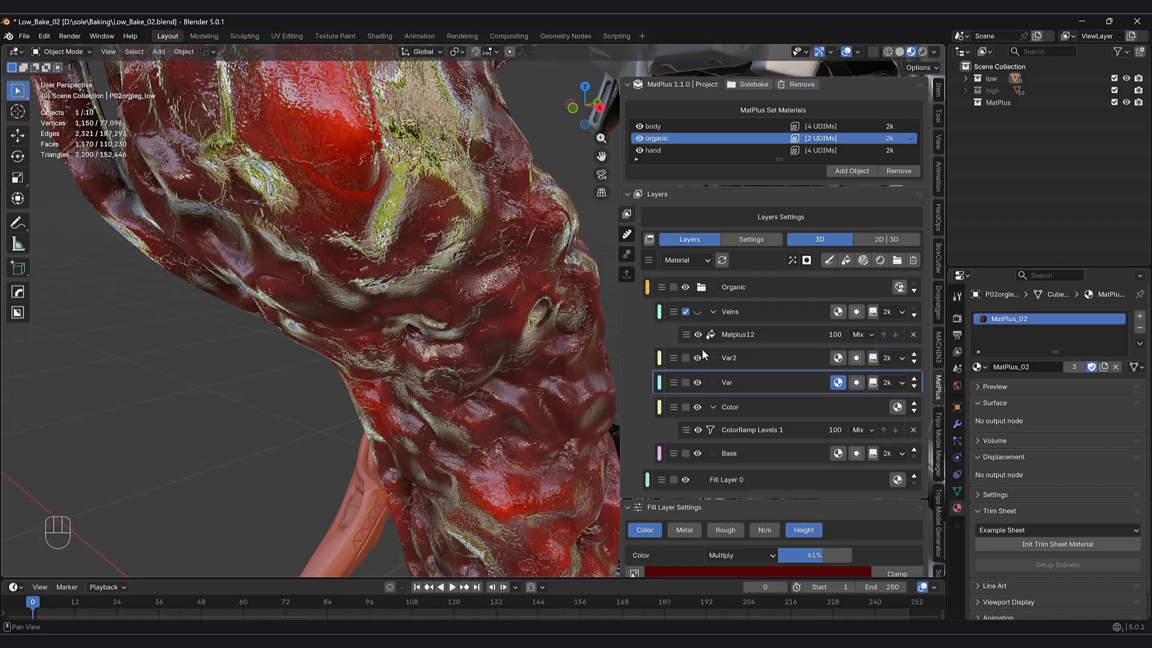
{"action": "left_click", "coordinate": [697, 358]}
{"action": "left_click", "coordinate": [696, 380]}
{"action": "left_click", "coordinate": [697, 380]}
{"action": "left_click", "coordinate": [697, 380]}
{"action": "left_click", "coordinate": [697, 380]}
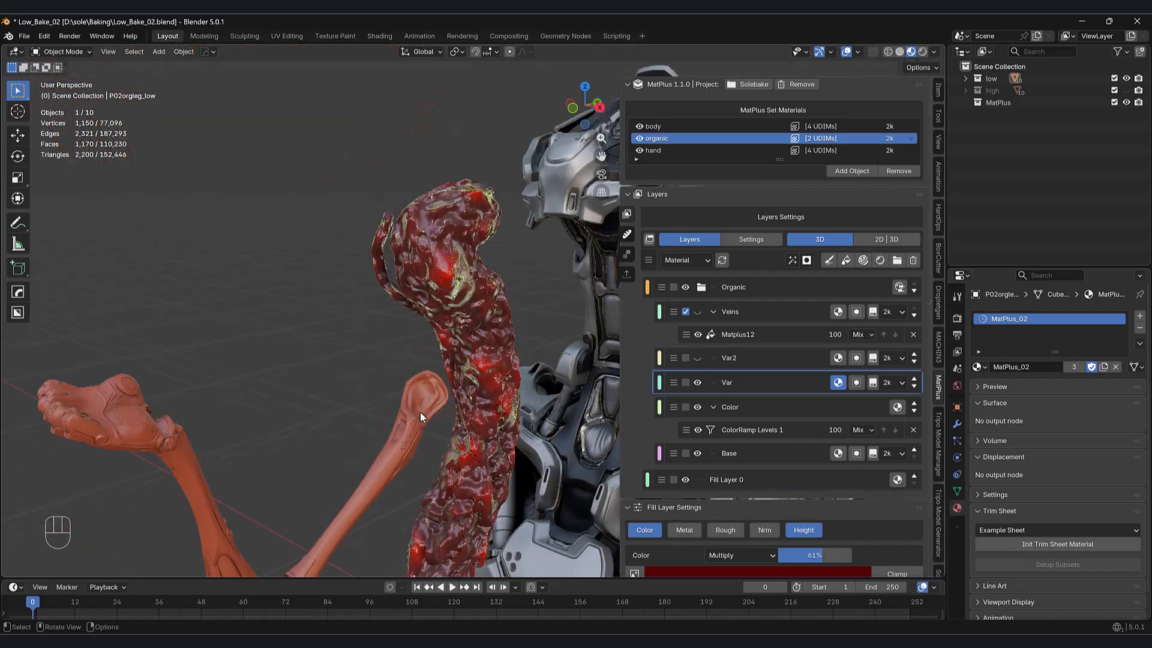
- Darken the red color of the Var layer in the Organic material
{"action": "scroll", "coordinate": [418, 412], "scroll_direction": "down", "scroll_amount": 3}
{"action": "middle_click_drag", "start_coordinate": [417, 412], "coordinate": [399, 329]}
{"action": "scroll", "coordinate": [410, 405], "scroll_direction": "up", "scroll_amount": 4}
{"action": "scroll", "coordinate": [473, 389], "scroll_direction": "down", "scroll_amount": 5}
{"action": "scroll", "coordinate": [431, 373], "scroll_direction": "up", "scroll_amount": 3}
{"action": "scroll", "coordinate": [660, 489], "scroll_direction": "down", "scroll_amount": 3}
{"action": "left_click", "coordinate": [689, 516]}
{"action": "left_click_drag", "start_coordinate": [715, 361], "coordinate": [705, 399]}
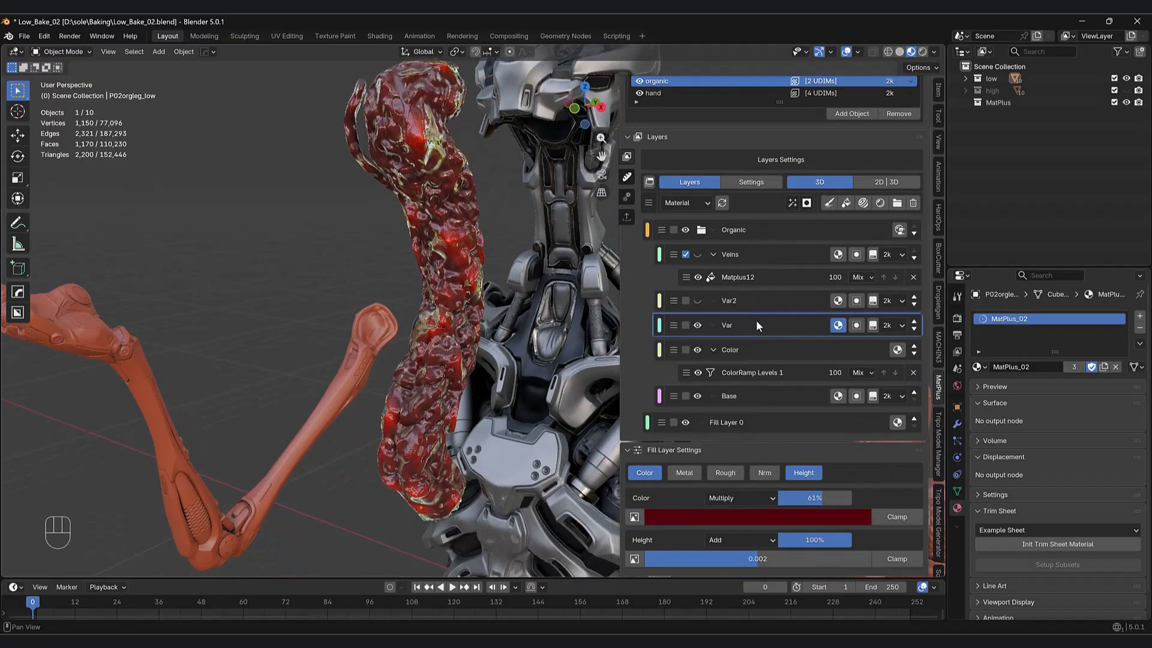
- Open the Color layer's ColorRamp Levels 1 filter and brighten the gradient's first stop to a medium red
{"action": "left_click", "coordinate": [728, 356]}
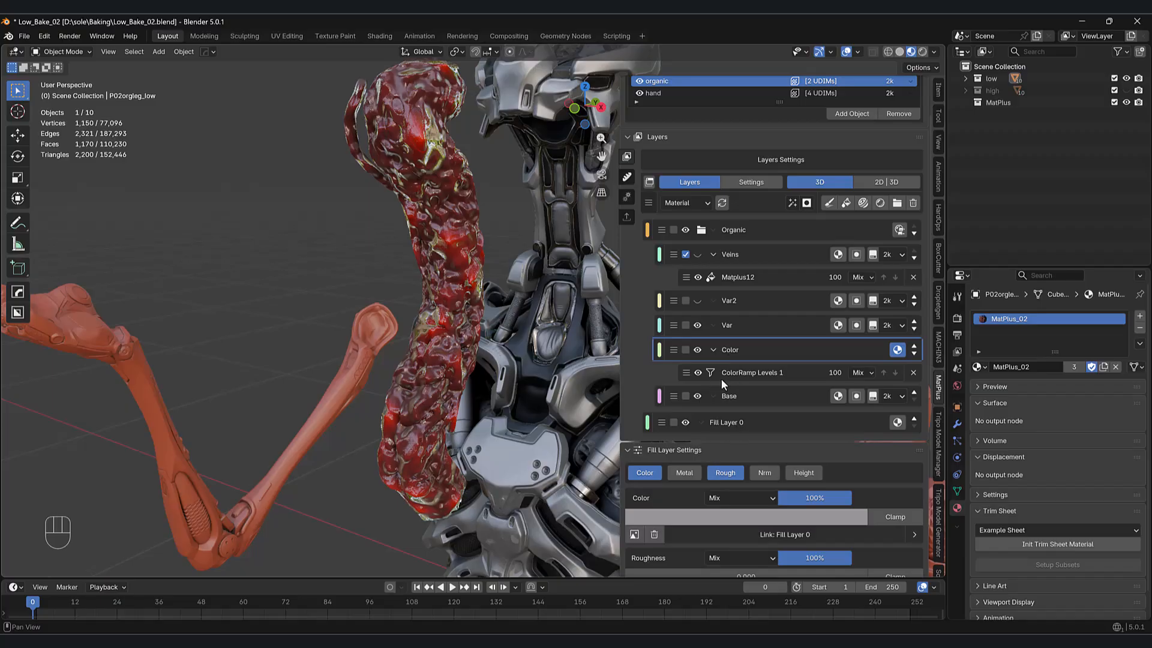
{"action": "scroll", "coordinate": [719, 380], "scroll_direction": "down", "scroll_amount": 5}
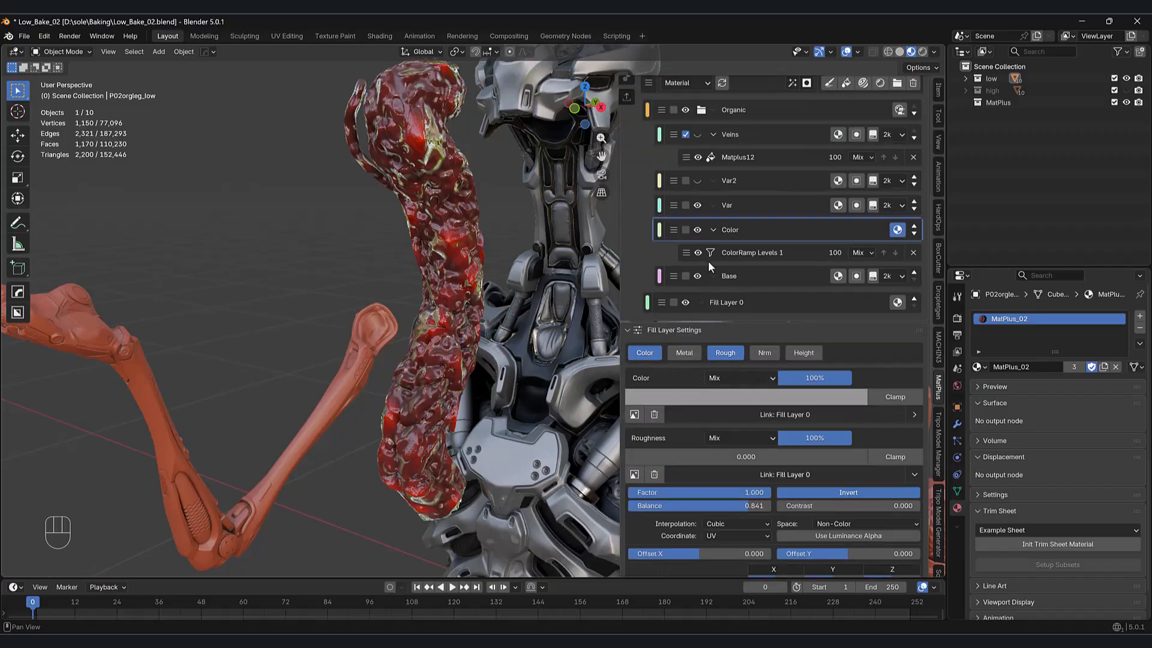
{"action": "left_click", "coordinate": [746, 252]}
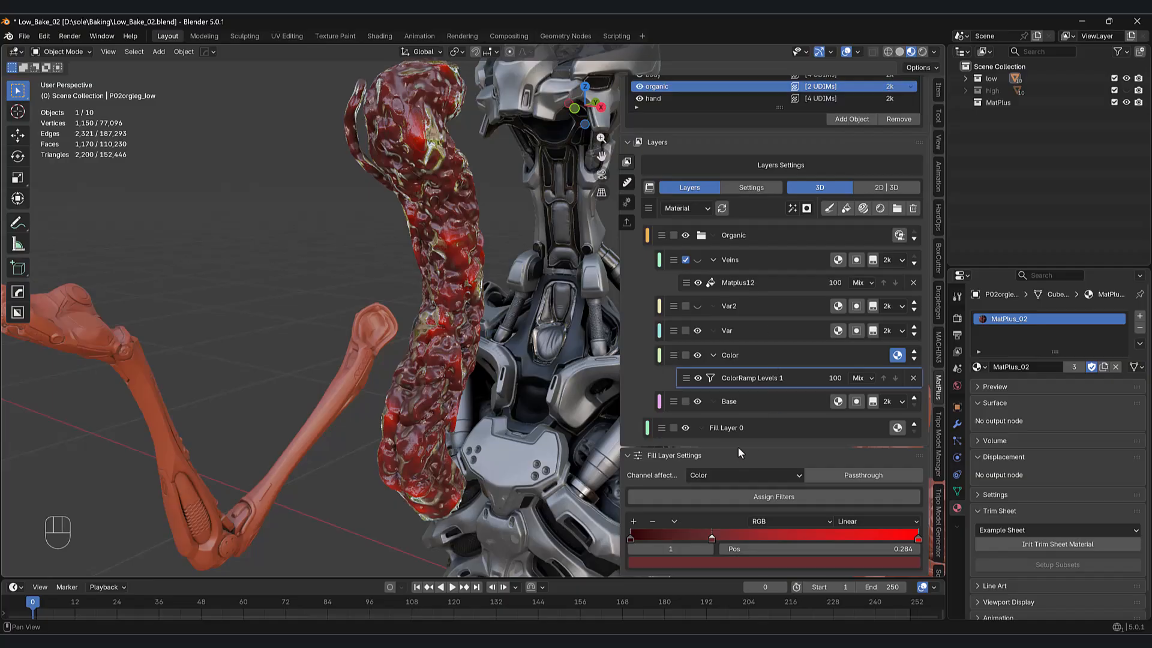
{"action": "left_click", "coordinate": [918, 537]}
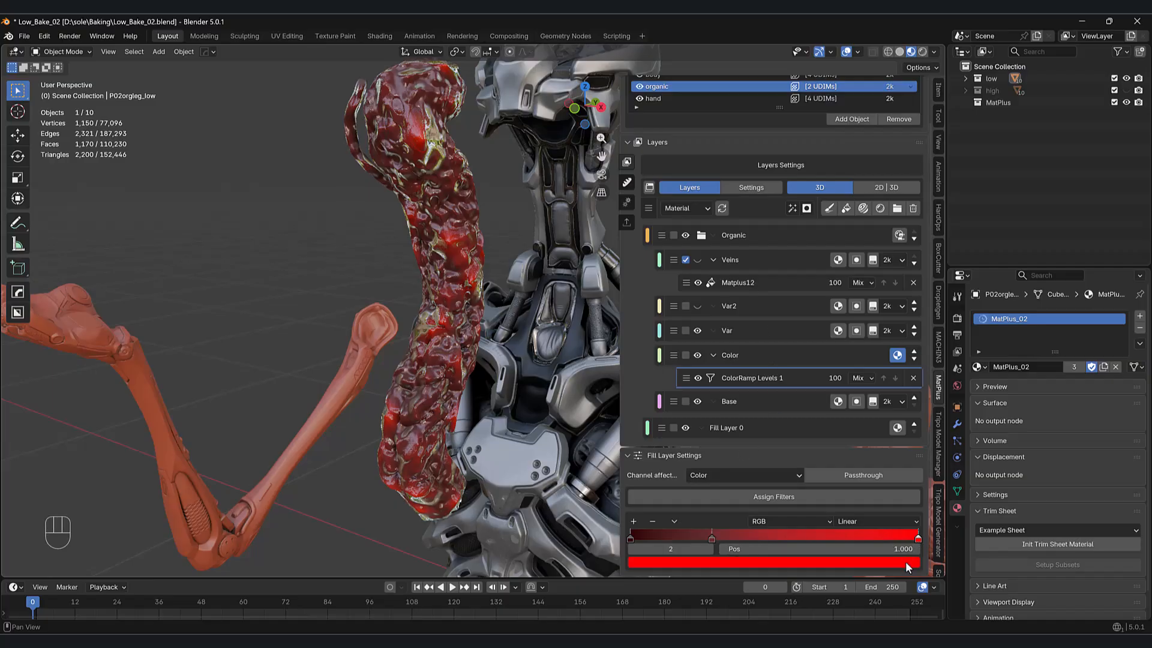
{"action": "left_click", "coordinate": [630, 537]}
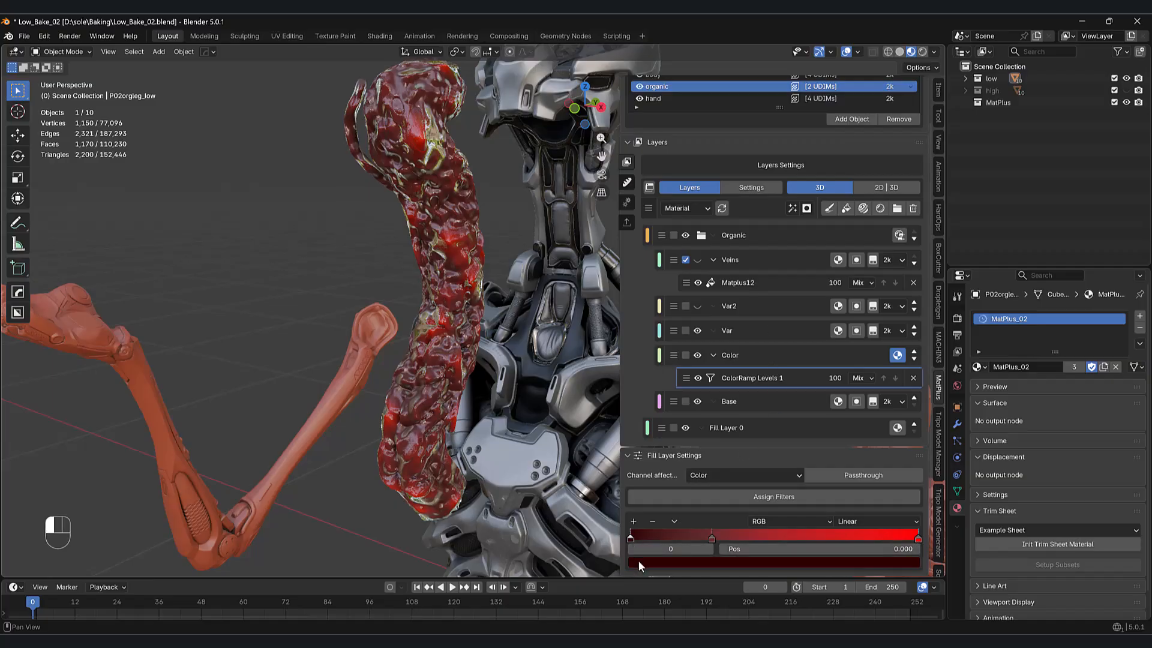
{"action": "left_click", "coordinate": [638, 560]}
{"action": "left_click_drag", "start_coordinate": [733, 423], "coordinate": [737, 395]}
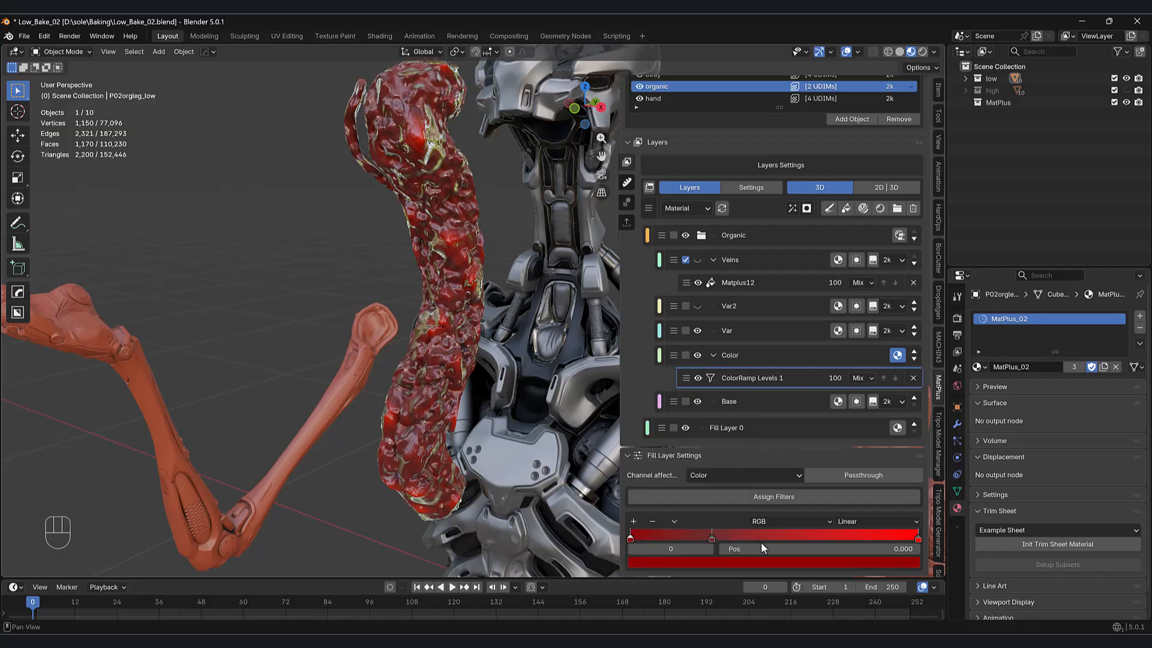
- Darken the middle stop of the ColorRamp Levels 1 gradient to a very dark red
{"action": "left_click", "coordinate": [710, 539]}
{"action": "left_click", "coordinate": [733, 561]}
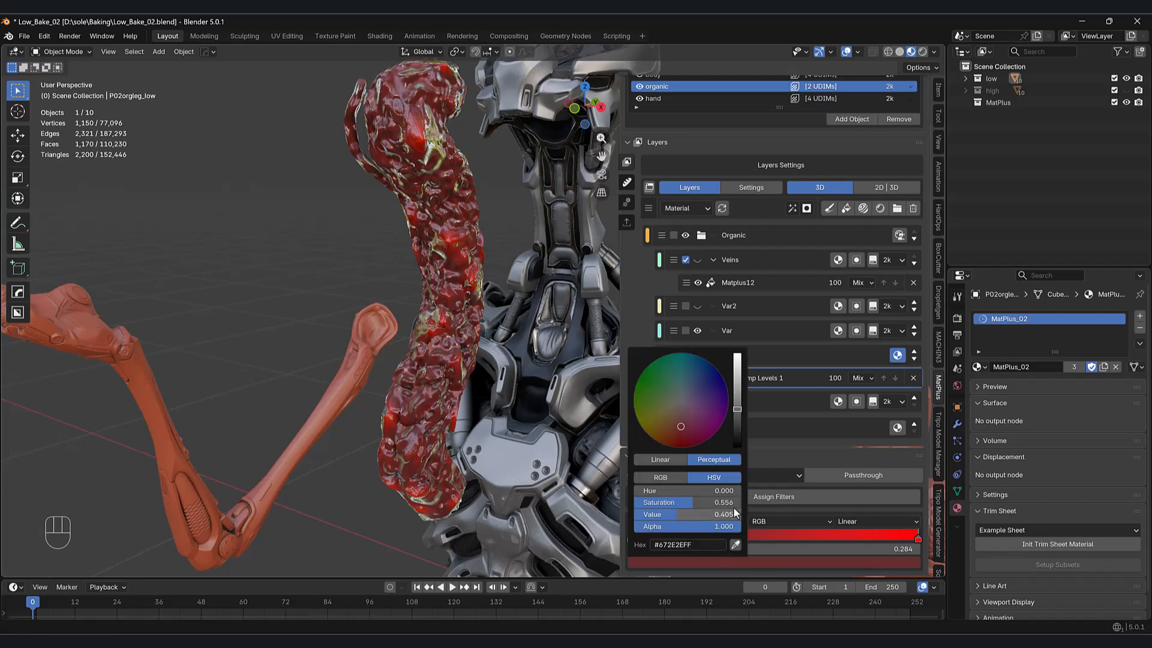
{"action": "left_click_drag", "start_coordinate": [736, 414], "coordinate": [722, 434]}
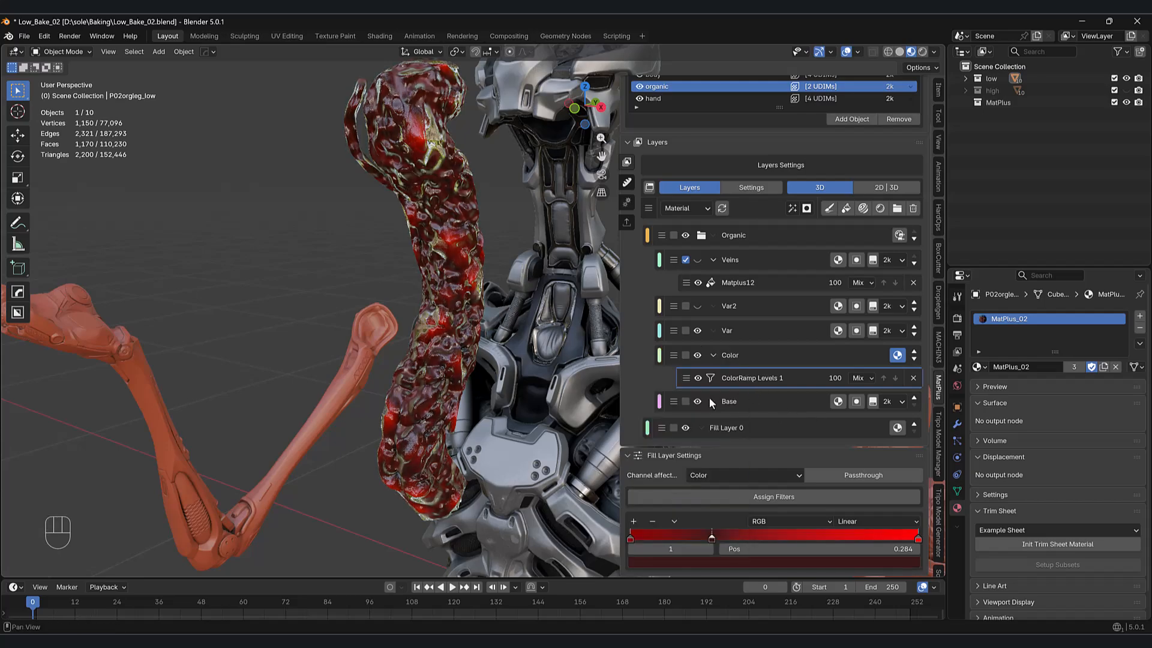
- Hide the Base layer of the Organic material and bring the whole upper figure into view
{"action": "middle_click_drag", "start_coordinate": [522, 429], "coordinate": [480, 432]}
{"action": "left_click", "coordinate": [697, 402]}
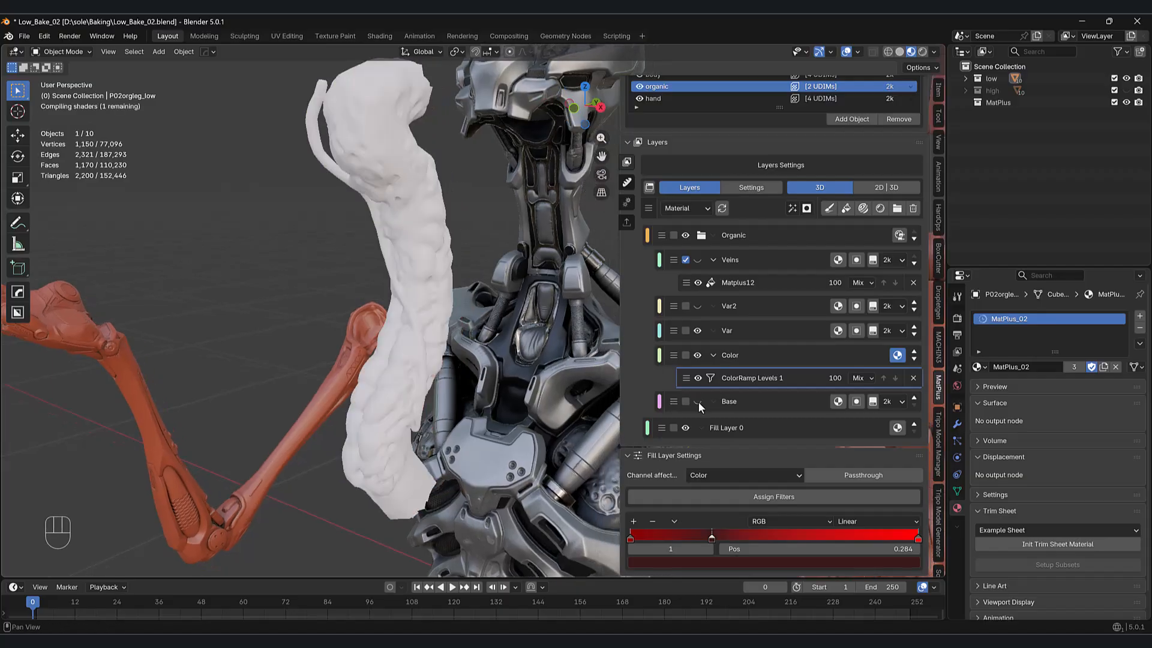
{"action": "middle_click_drag", "start_coordinate": [570, 408], "coordinate": [471, 429]}
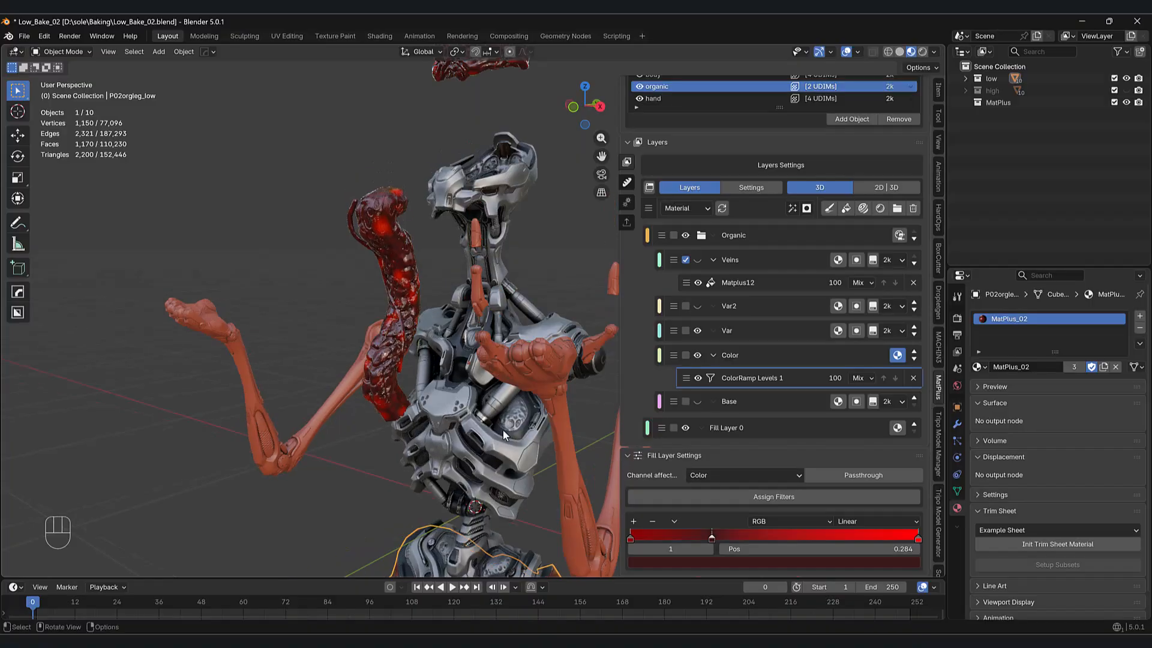
{"action": "scroll", "coordinate": [471, 429], "scroll_direction": "down", "scroll_amount": 1}
- Set the last stop of the ColorRamp Levels 1 gradient to dark red, #8E0000FF
{"action": "left_click", "coordinate": [712, 537]}
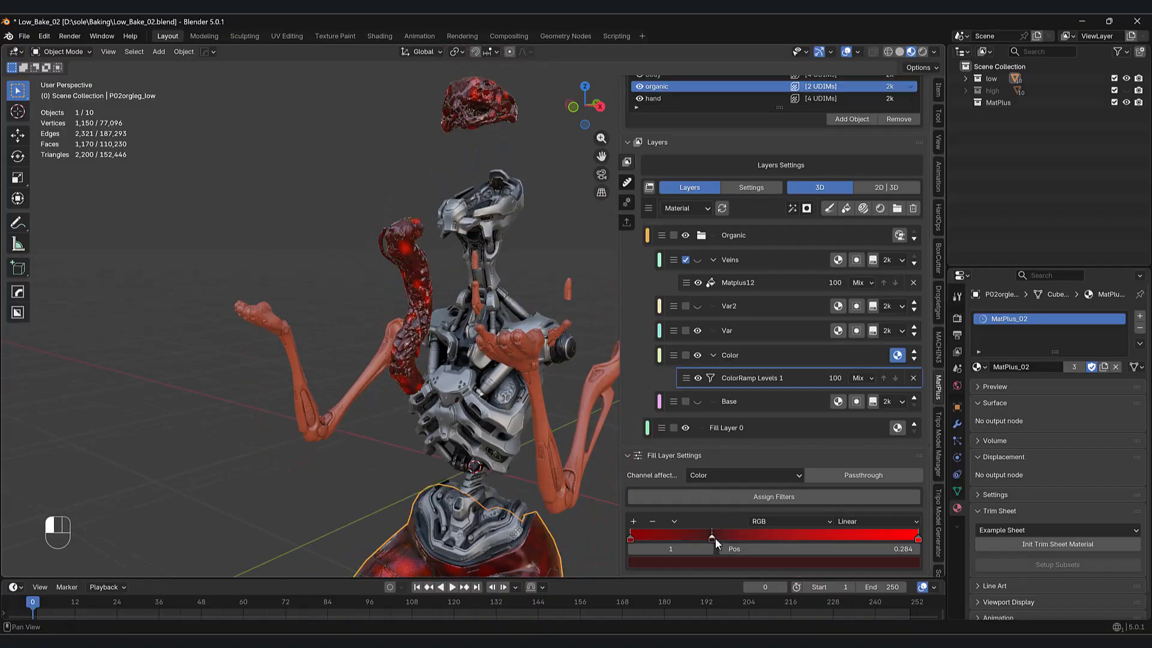
{"action": "left_click", "coordinate": [918, 538]}
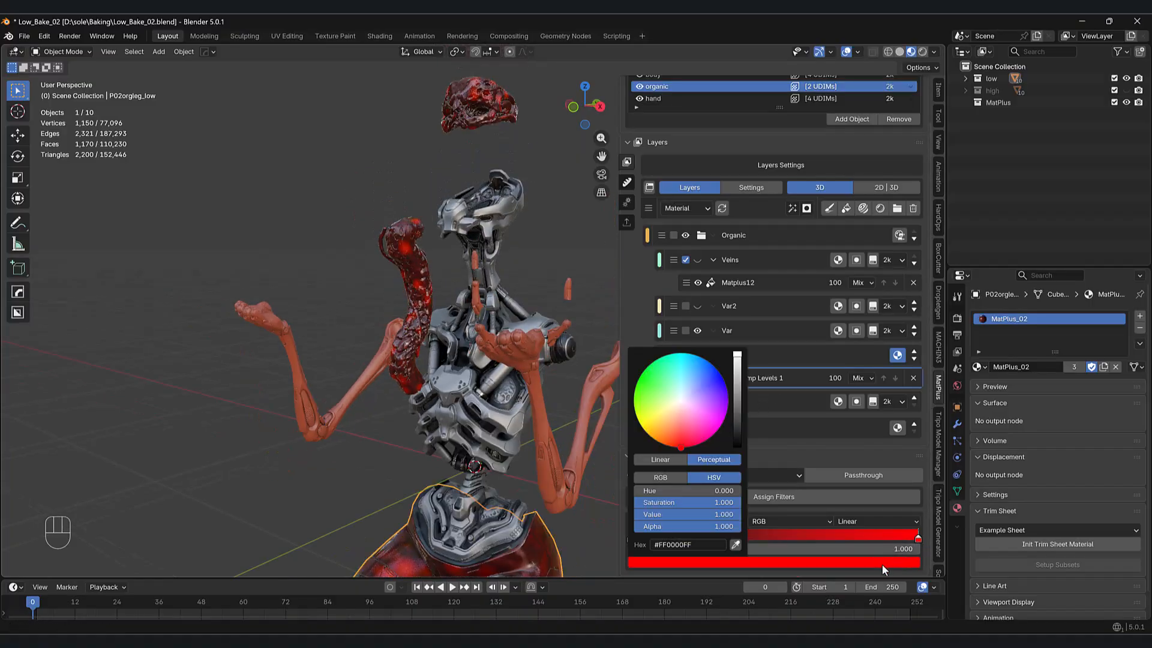
{"action": "left_click", "coordinate": [864, 562]}
{"action": "mouse_move", "coordinate": [739, 395]}
{"action": "left_mouse_down"}
{"action": "mouse_move", "coordinate": [738, 404]}
{"action": "mouse_move", "coordinate": [737, 394]}
{"action": "left_mouse_up"}
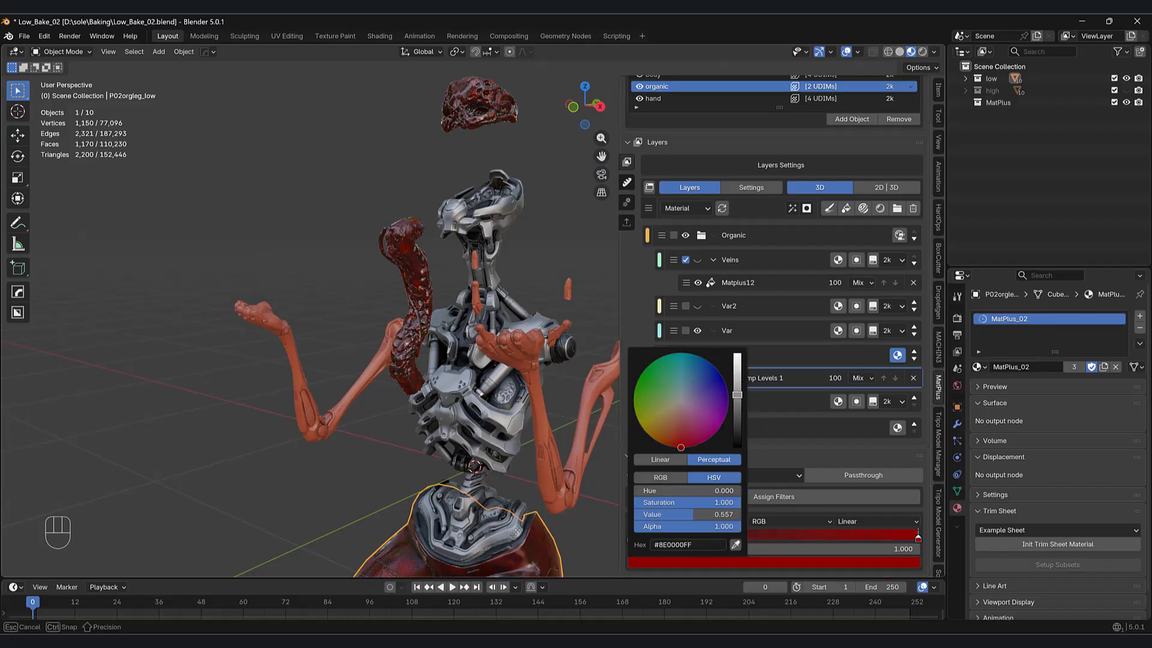
- Examine the recolored organic parts up close and across the whole figure
{"action": "middle_click_drag", "start_coordinate": [584, 306], "coordinate": [528, 325]}
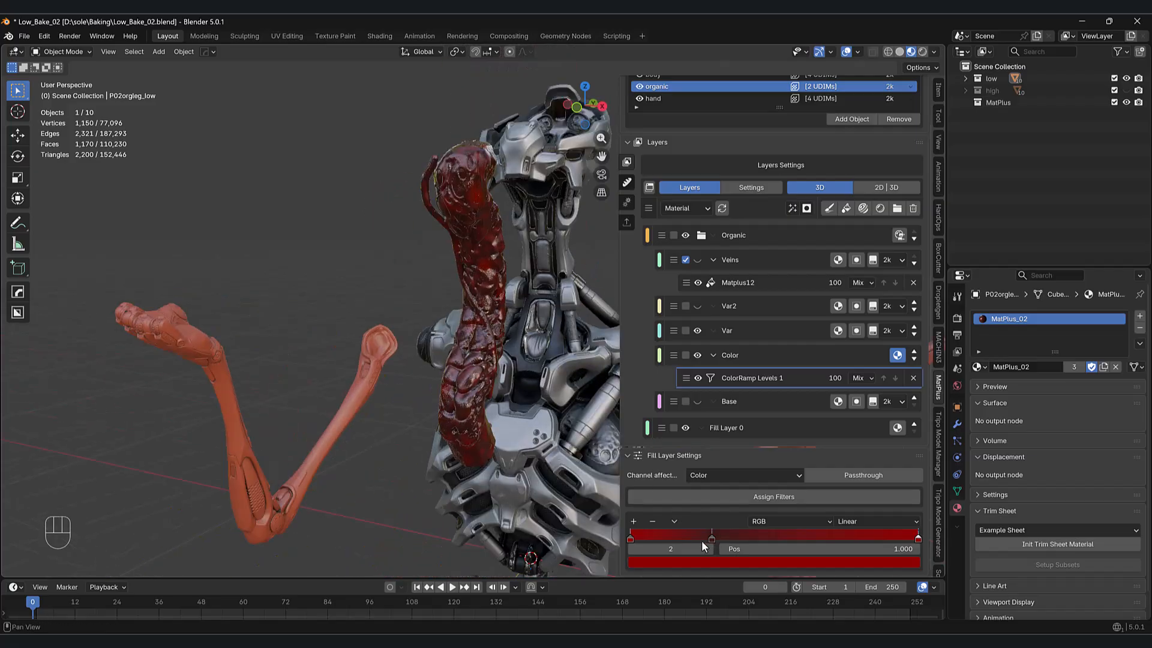
{"action": "middle_click_drag", "start_coordinate": [433, 379], "coordinate": [330, 394]}
{"action": "scroll", "coordinate": [236, 386], "scroll_direction": "up", "scroll_amount": 1}
{"action": "scroll", "coordinate": [314, 404], "scroll_direction": "down", "scroll_amount": 1}
{"action": "scroll", "coordinate": [314, 404], "scroll_direction": "up", "scroll_amount": 2}
{"action": "middle_click_drag", "start_coordinate": [338, 390], "coordinate": [388, 435]}
{"action": "scroll", "coordinate": [389, 435], "scroll_direction": "down", "scroll_amount": 2}
{"action": "mouse_move", "coordinate": [389, 435]}
{"action": "middle_mouse_down"}
{"action": "mouse_move", "coordinate": [484, 491]}
{"action": "mouse_move", "coordinate": [393, 435]}
{"action": "middle_mouse_up"}
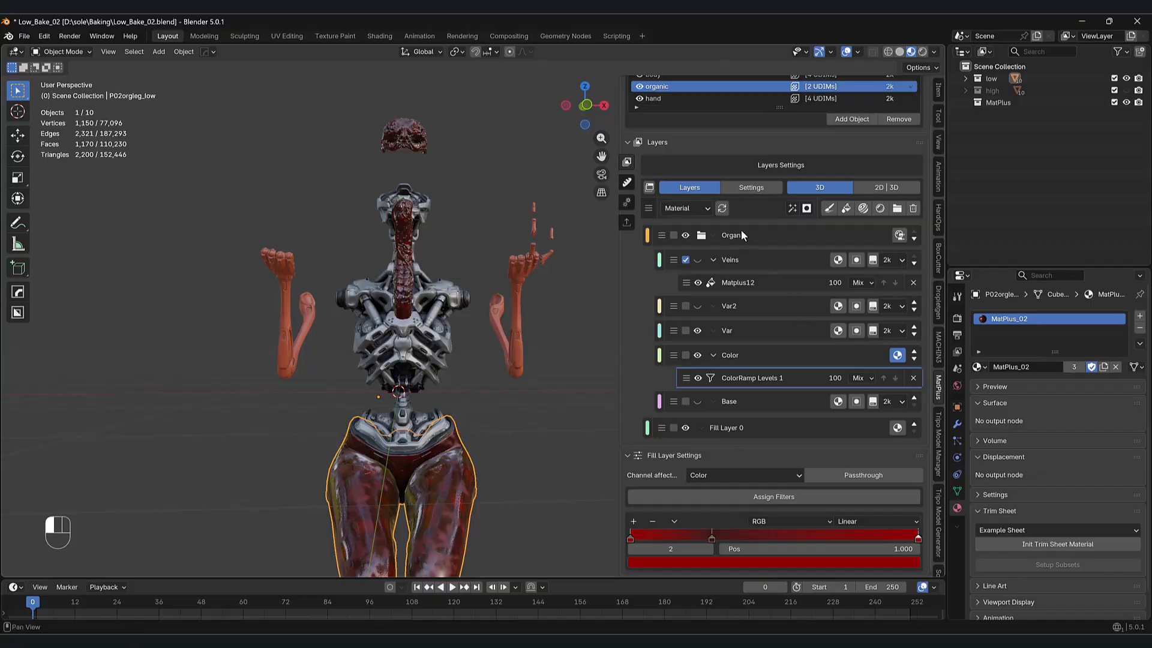
- Delete the Organic smart material folder from the organic set material
{"action": "scroll", "coordinate": [740, 231], "scroll_direction": "up", "scroll_amount": 2}
{"action": "left_click", "coordinate": [711, 286]}
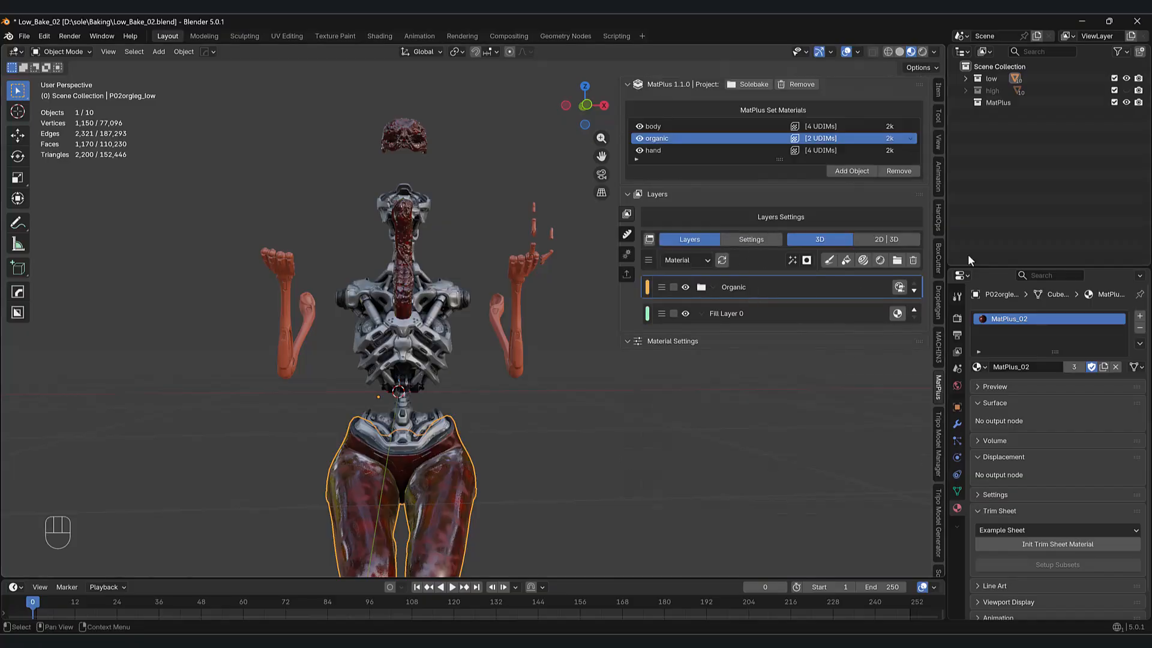
{"action": "left_click", "coordinate": [914, 261]}
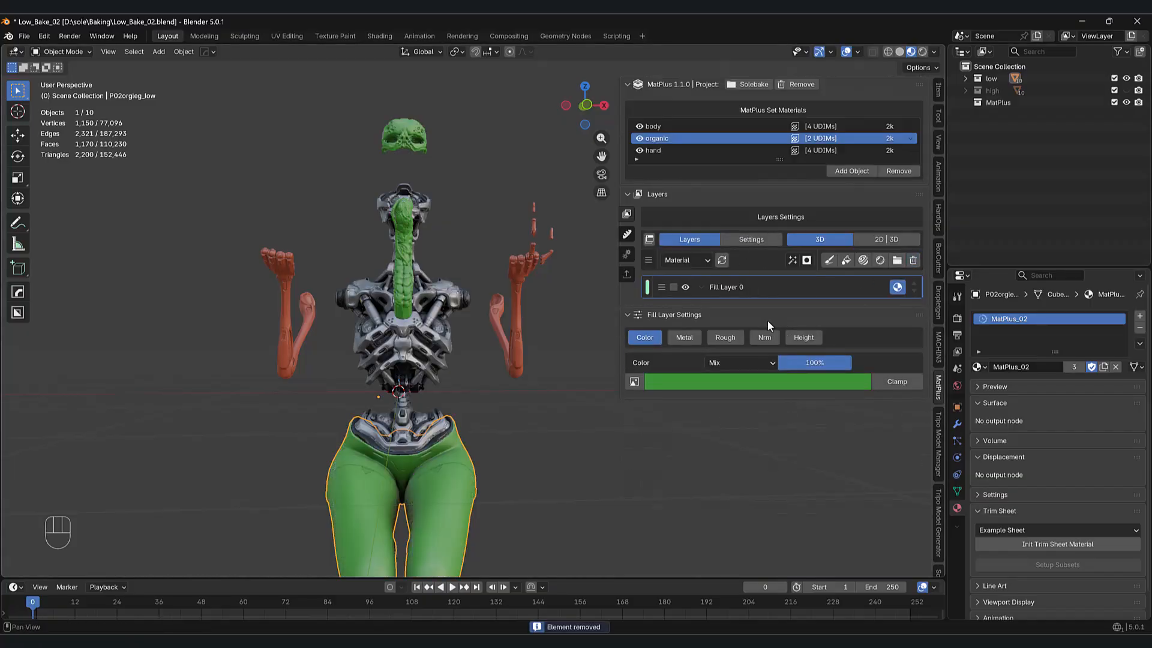
- Browse the smart material library and import Dirt Gold into the organic set material
{"action": "left_click", "coordinate": [857, 266]}
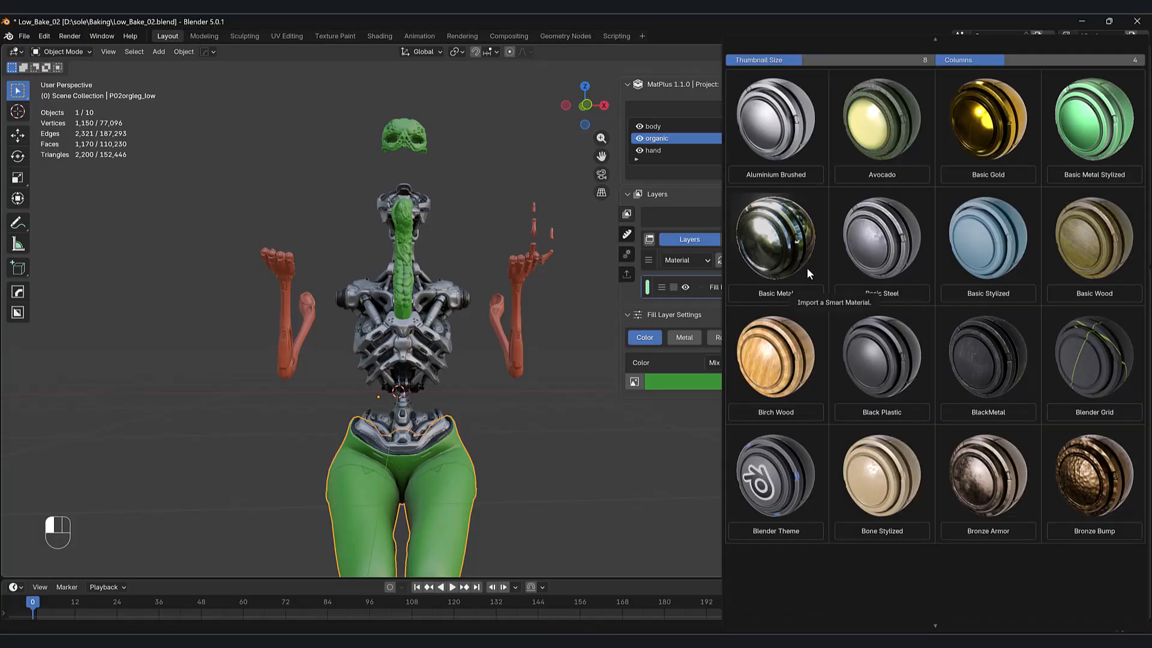
{"action": "scroll", "coordinate": [856, 319], "scroll_direction": "down", "scroll_amount": 12}
{"action": "scroll", "coordinate": [858, 356], "scroll_direction": "down", "scroll_amount": 5}
{"action": "scroll", "coordinate": [857, 355], "scroll_direction": "up", "scroll_amount": 2}
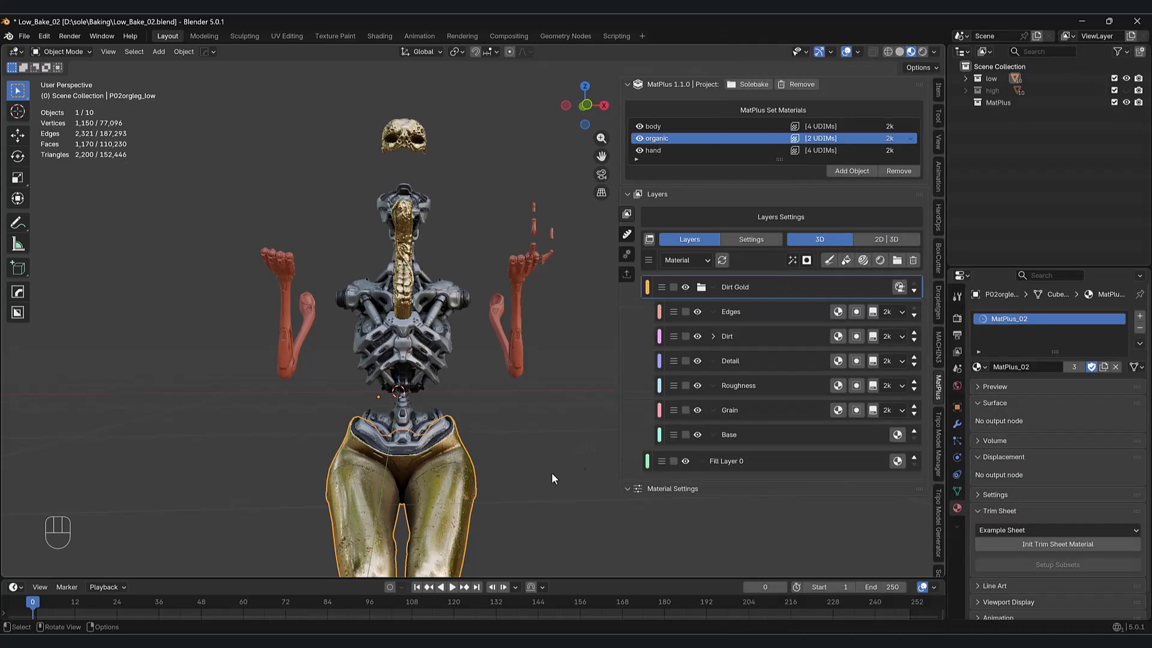
- Examine the Dirt Gold material up close on the organic parts from several angles
{"action": "middle_click_drag", "start_coordinate": [552, 473], "coordinate": [547, 376]}
{"action": "scroll", "coordinate": [468, 465], "scroll_direction": "up", "scroll_amount": 4}
{"action": "scroll", "coordinate": [472, 354], "scroll_direction": "up", "scroll_amount": 4}
{"action": "scroll", "coordinate": [487, 452], "scroll_direction": "down", "scroll_amount": 4}
{"action": "scroll", "coordinate": [585, 392], "scroll_direction": "down", "scroll_amount": 4}
{"action": "scroll", "coordinate": [584, 393], "scroll_direction": "up", "scroll_amount": 2}
{"action": "scroll", "coordinate": [522, 387], "scroll_direction": "up", "scroll_amount": 5}
{"action": "scroll", "coordinate": [473, 414], "scroll_direction": "up", "scroll_amount": 4}
{"action": "middle_click_drag", "start_coordinate": [450, 448], "coordinate": [381, 569], "text": "shift"}
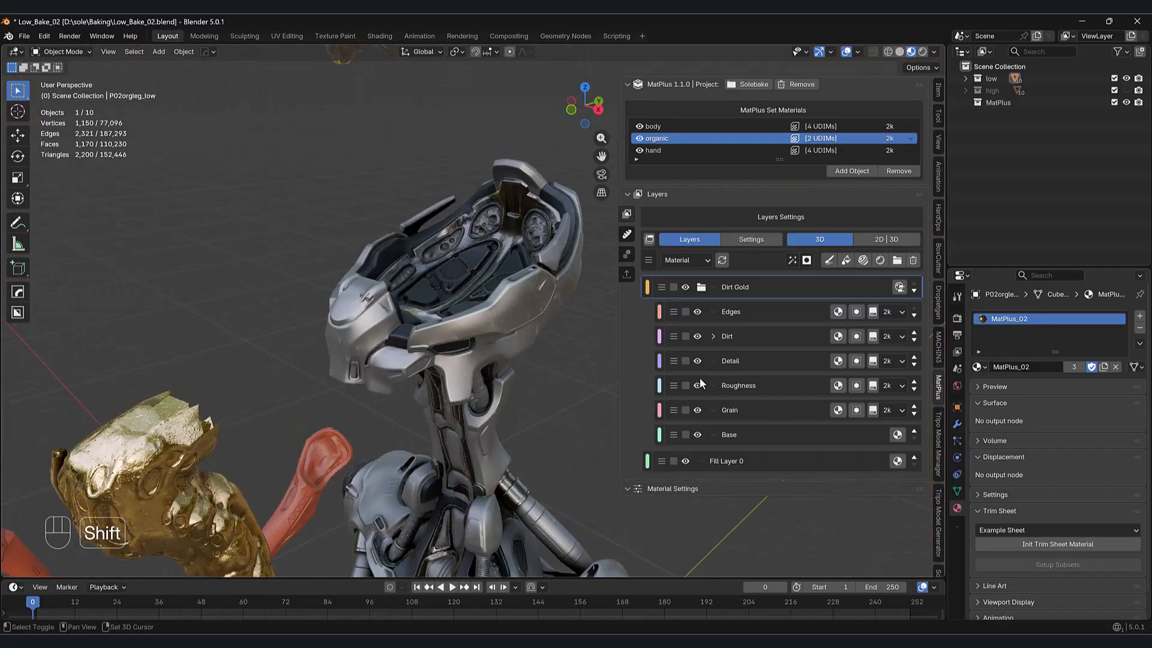
- Compare the gold surface with the Edges and Dirt layers each hidden and shown
{"action": "left_click", "coordinate": [696, 311]}
{"action": "left_click", "coordinate": [696, 311]}
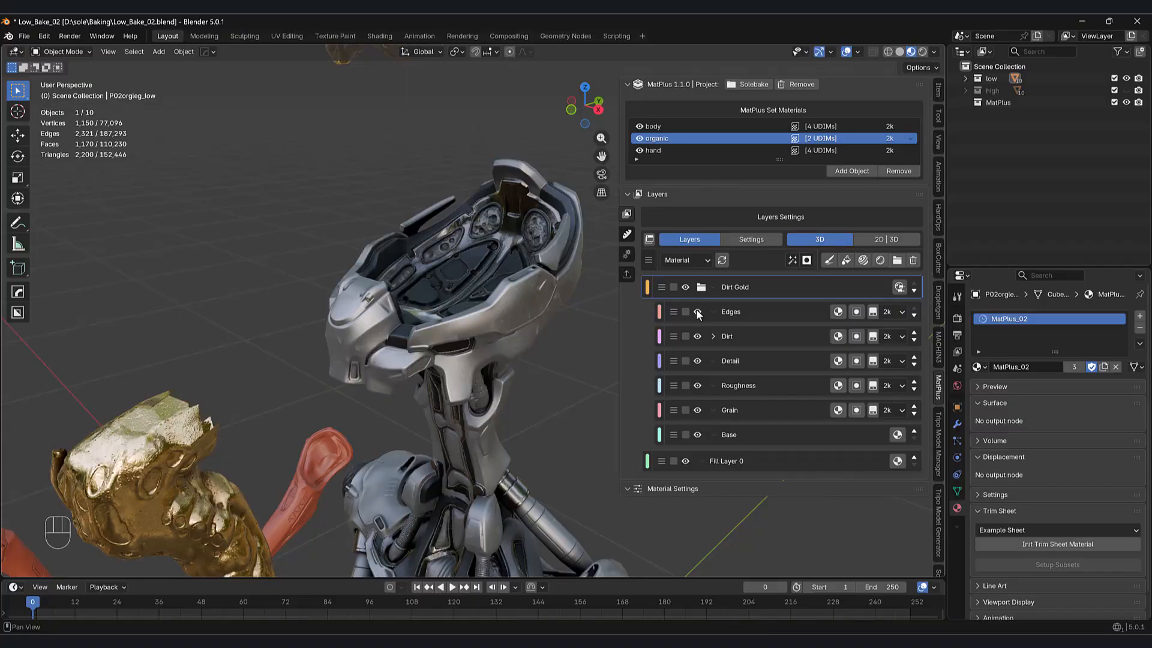
{"action": "middle_click_drag", "start_coordinate": [377, 480], "coordinate": [405, 450]}
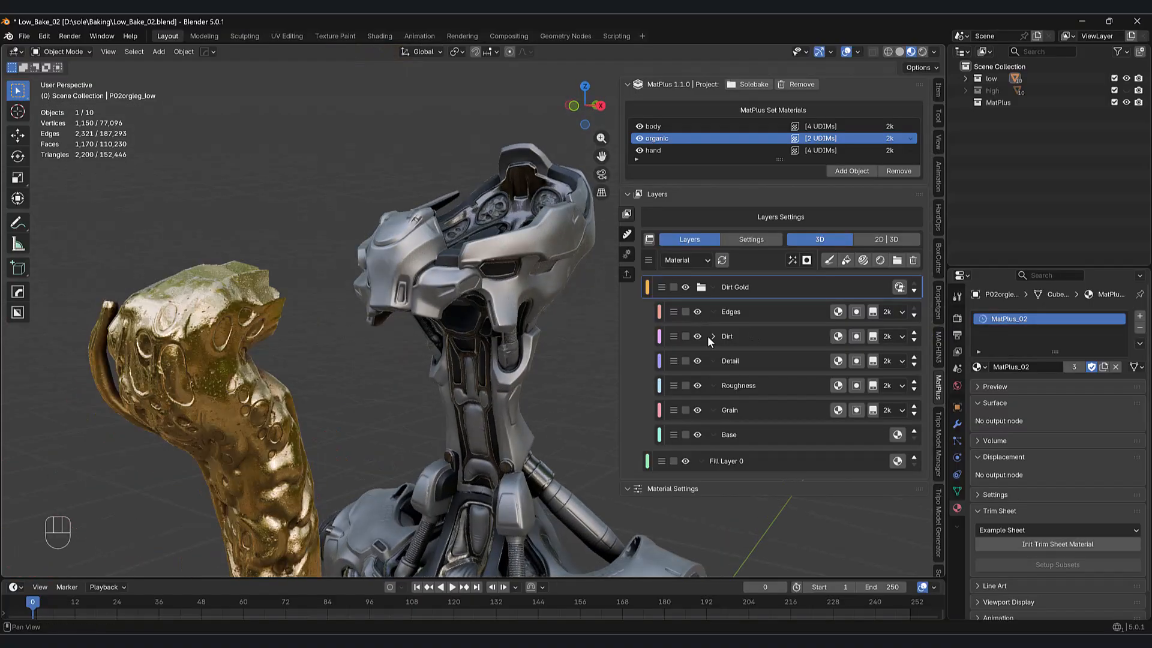
{"action": "left_click", "coordinate": [685, 336]}
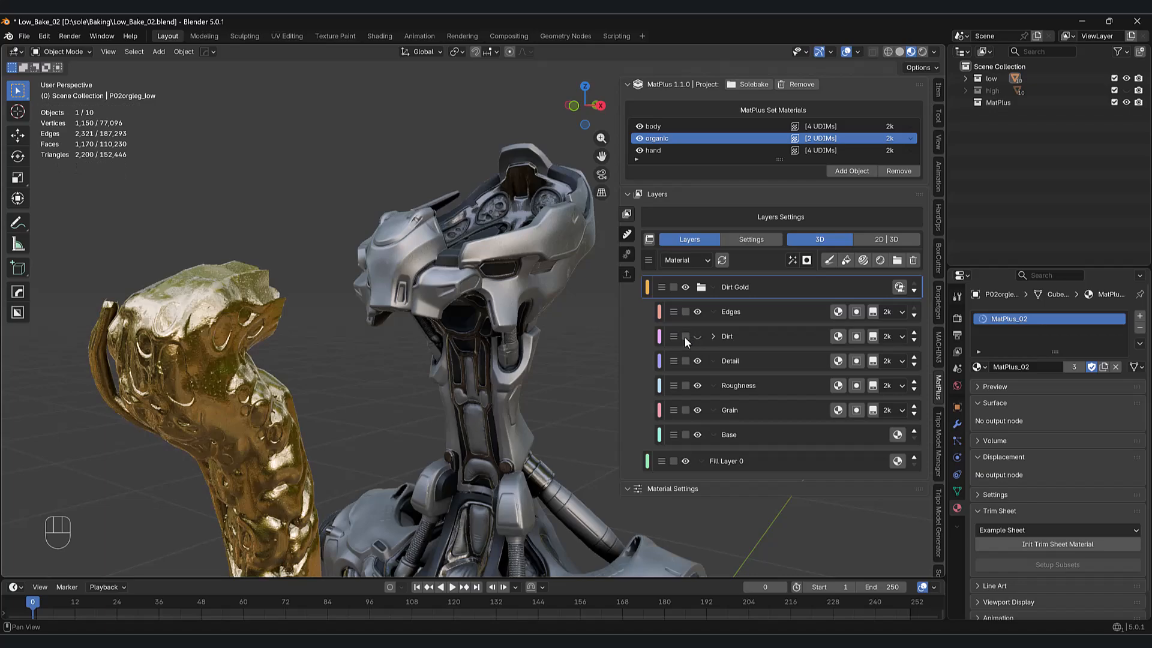
{"action": "left_click", "coordinate": [697, 336]}
{"action": "left_click", "coordinate": [697, 337]}
{"action": "left_click", "coordinate": [697, 336]}
- Collapse the Dirt Gold folder and inspect the gold legs, spine piece and skull around the figure
{"action": "scroll", "coordinate": [497, 396], "scroll_direction": "down", "scroll_amount": 3}
{"action": "middle_click_drag", "start_coordinate": [489, 226], "coordinate": [423, 392], "text": "shift"}
{"action": "scroll", "coordinate": [424, 396], "scroll_direction": "down", "scroll_amount": 1}
{"action": "middle_click_drag", "start_coordinate": [452, 320], "coordinate": [480, 459]}
{"action": "middle_click_drag", "start_coordinate": [587, 375], "coordinate": [584, 258]}
{"action": "left_click", "coordinate": [701, 287]}
{"action": "middle_click_drag", "start_coordinate": [458, 210], "coordinate": [457, 359], "text": "shift"}
{"action": "scroll", "coordinate": [456, 372], "scroll_direction": "down", "scroll_amount": 3}
{"action": "middle_click_drag", "start_coordinate": [451, 433], "coordinate": [419, 318], "text": "shift"}
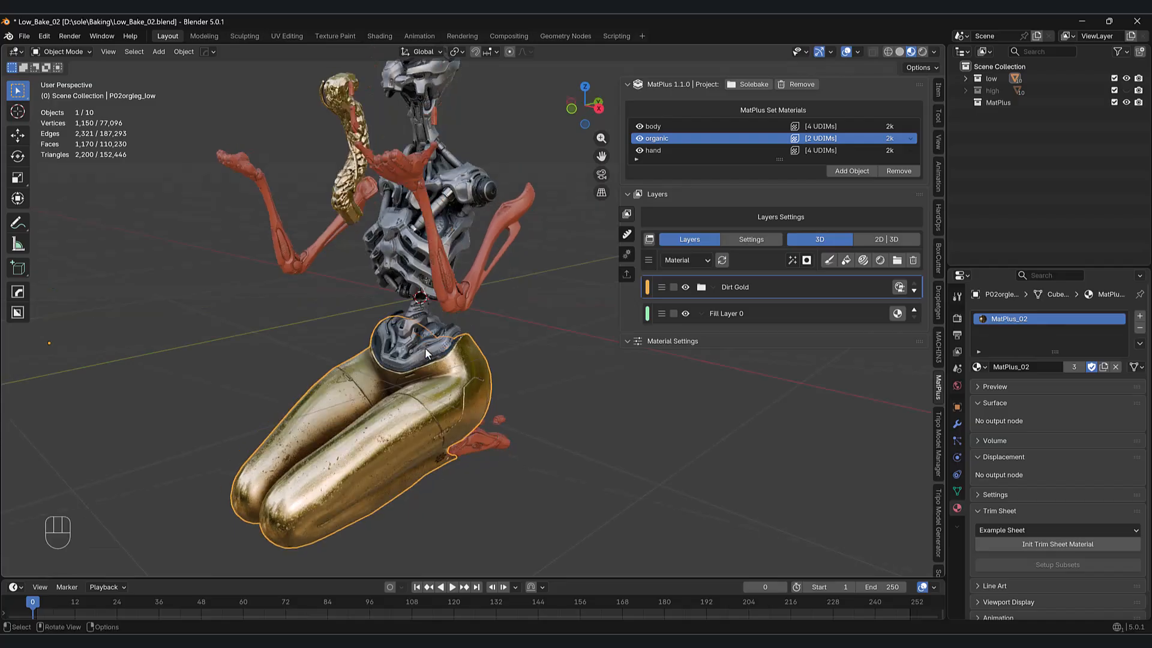
{"action": "scroll", "coordinate": [418, 318], "scroll_direction": "up", "scroll_amount": 1}
{"action": "mouse_move", "coordinate": [430, 408]}
{"action": "middle_mouse_down", "text": "shift"}
{"action": "mouse_move", "coordinate": [440, 442]}
{"action": "mouse_move", "coordinate": [420, 421]}
{"action": "middle_mouse_up", "text": "shift"}
{"action": "middle_click_drag", "start_coordinate": [456, 374], "coordinate": [463, 445], "text": "shift"}
{"action": "middle_click_drag", "start_coordinate": [434, 379], "coordinate": [439, 489], "text": "shift"}
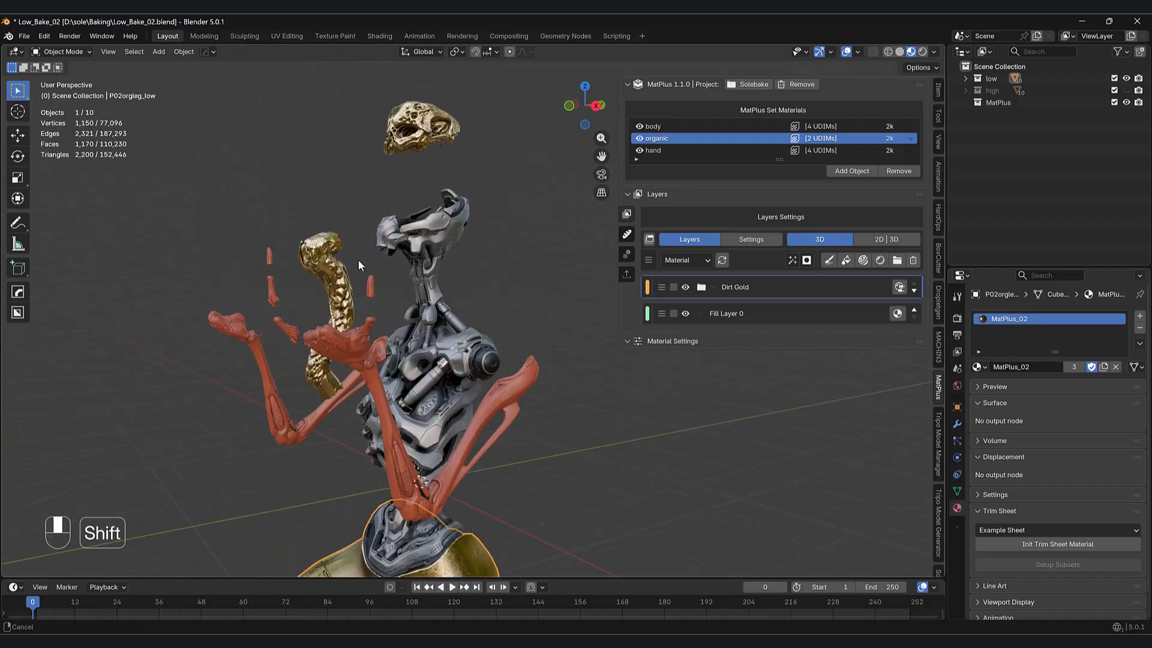
{"action": "middle_click_drag", "start_coordinate": [443, 308], "coordinate": [479, 287]}
- Add a mesh island mask to the organic set's Dirt Gold folder and pick the spine piece as its island
{"action": "left_click", "coordinate": [806, 260]}
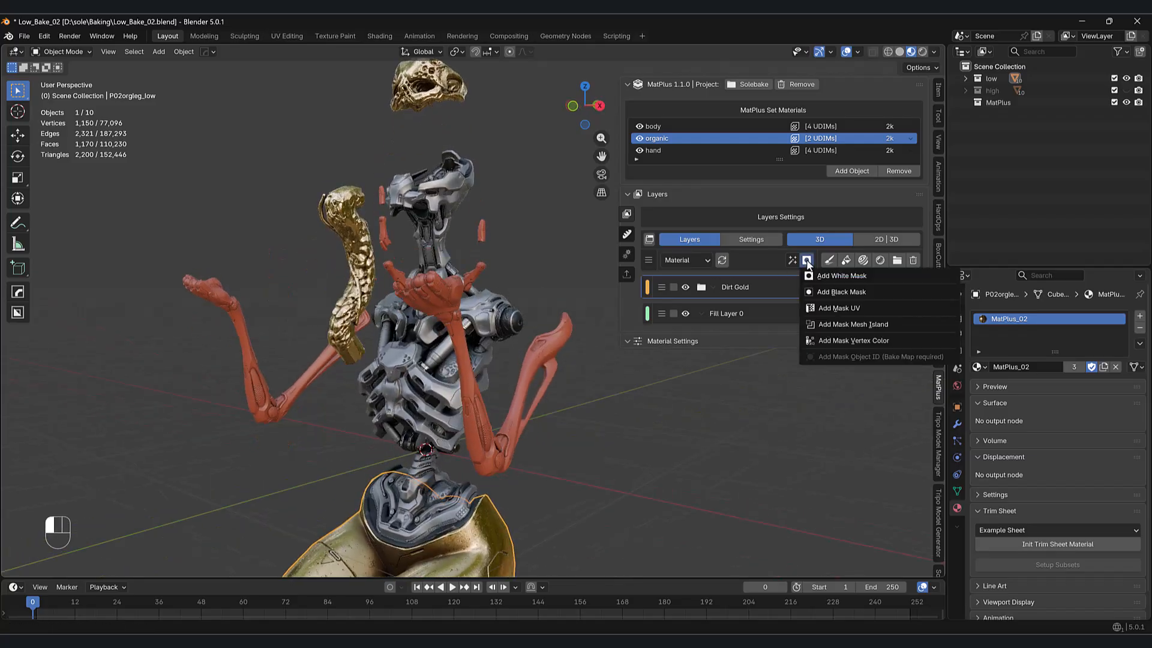
{"action": "left_click", "coordinate": [872, 325]}
{"action": "middle_click_drag", "start_coordinate": [484, 348], "coordinate": [478, 366], "text": "shift"}
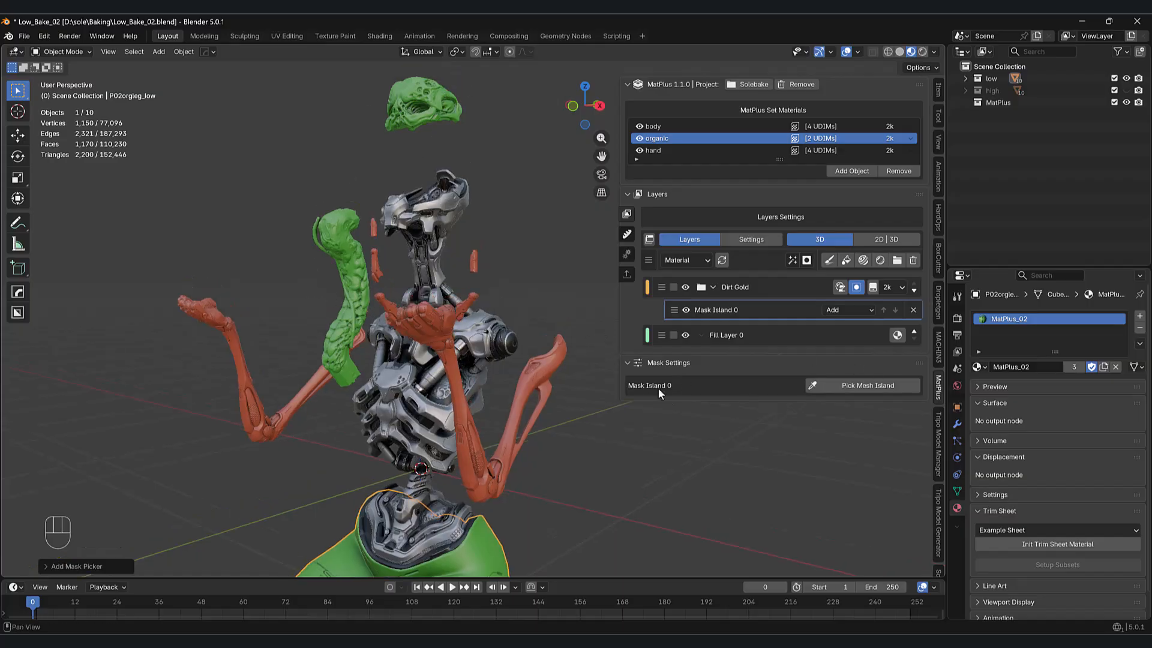
{"action": "left_click", "coordinate": [842, 389]}
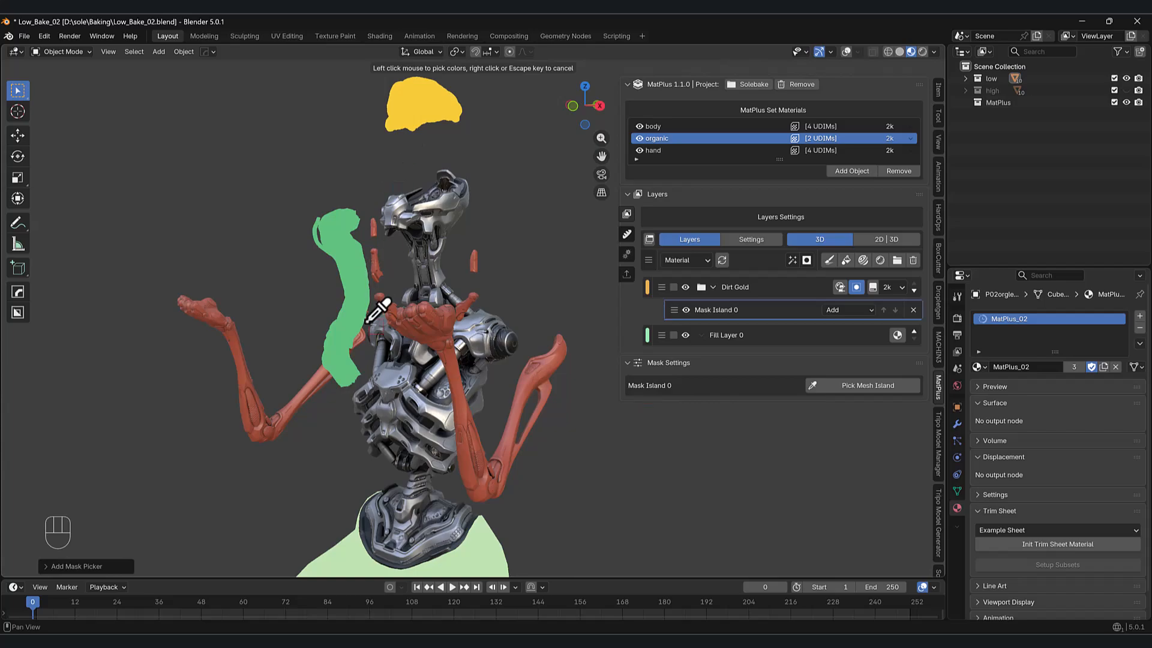
{"action": "left_click", "coordinate": [352, 275]}
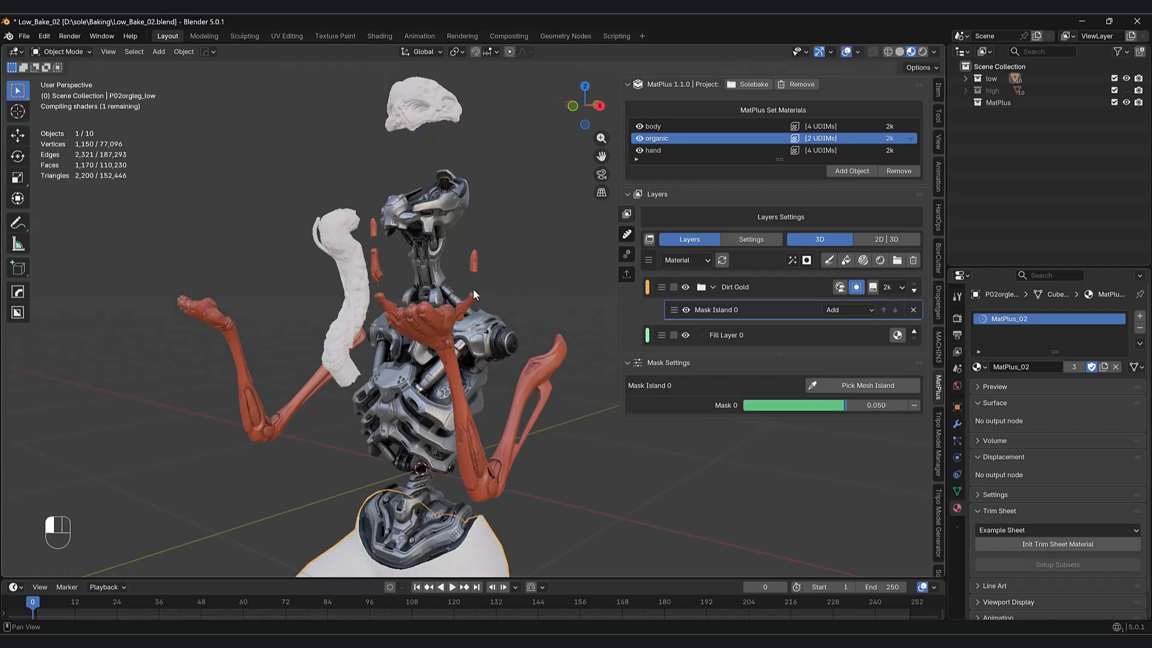
- Pick the skull as a further mesh island in the Dirt Gold mask and save the file
{"action": "left_click", "coordinate": [869, 387]}
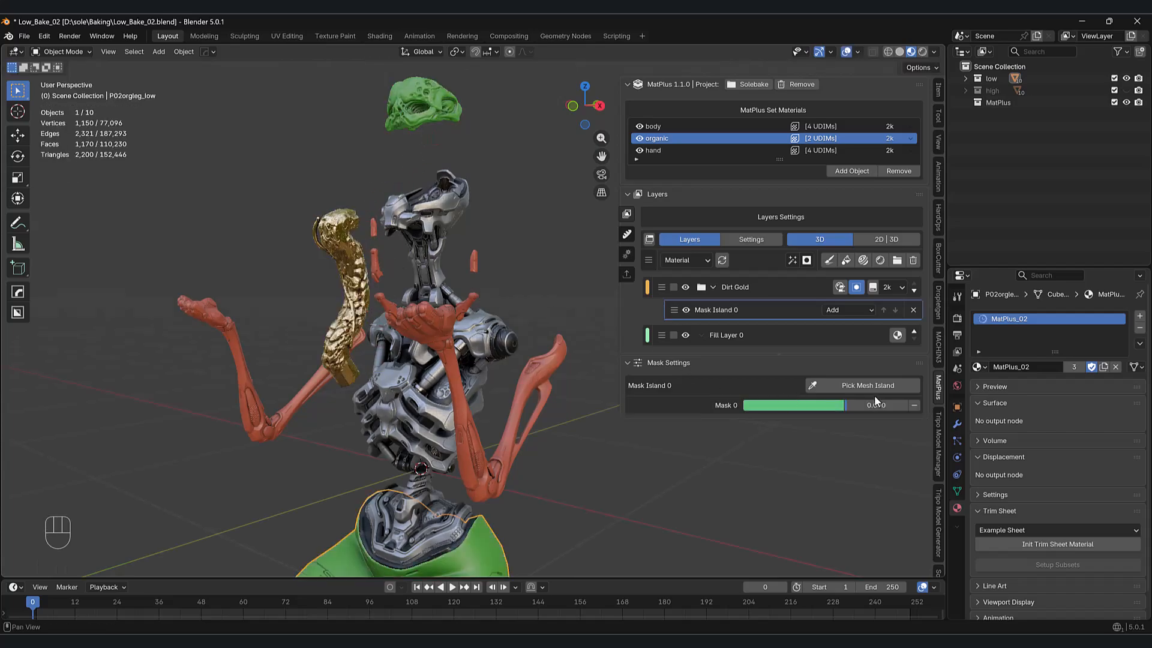
{"action": "left_click", "coordinate": [413, 95]}
{"action": "middle_click_drag", "start_coordinate": [465, 279], "coordinate": [612, 333]}
{"action": "key", "text": "ctrl+s"}
- Import the Dirt Gold smart material into the body set above the Metal Rough folder
{"action": "left_click", "coordinate": [653, 126]}
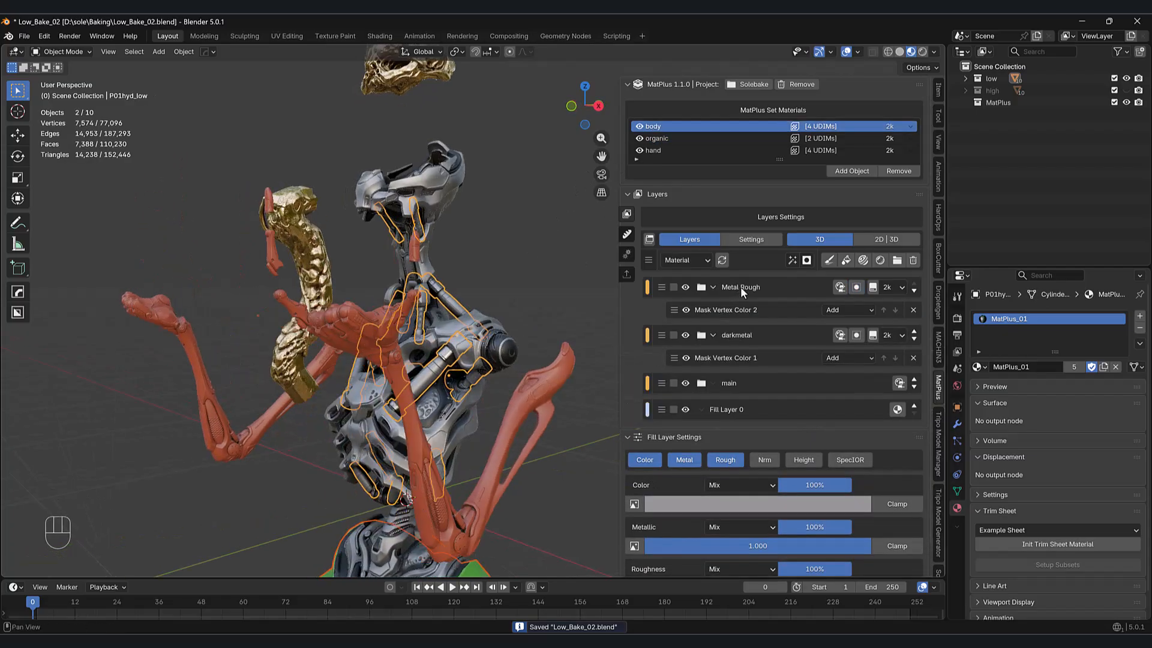
{"action": "left_click", "coordinate": [737, 289]}
{"action": "left_click", "coordinate": [861, 262]}
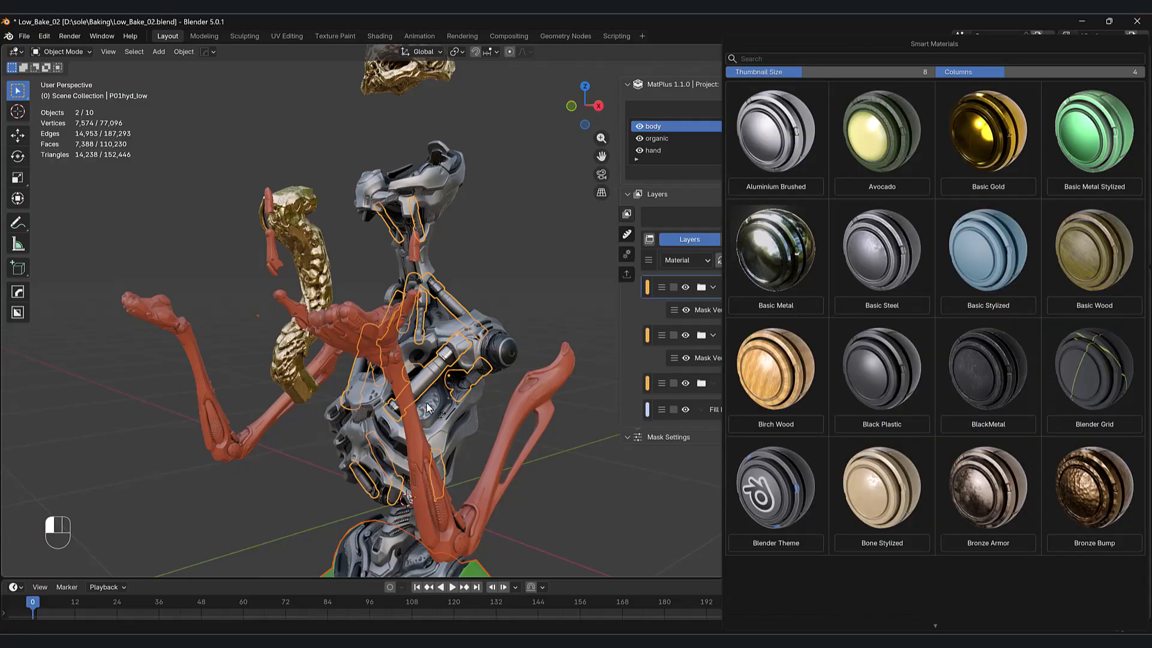
{"action": "scroll", "coordinate": [902, 371], "scroll_direction": "down", "scroll_amount": 15}
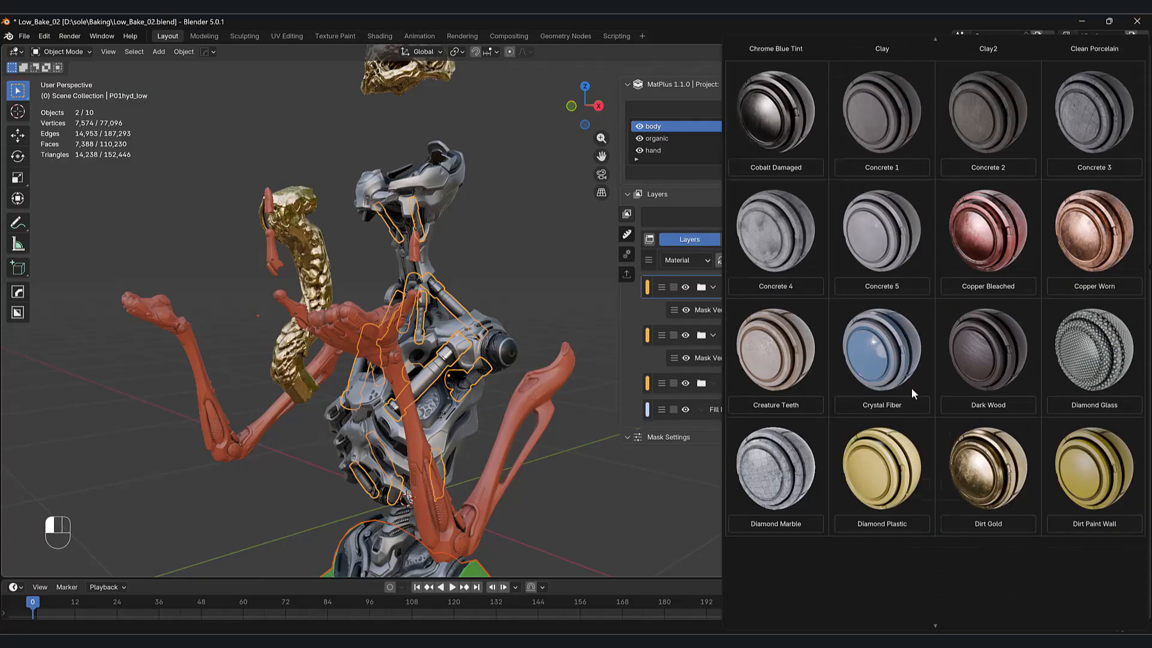
{"action": "scroll", "coordinate": [911, 389], "scroll_direction": "down", "scroll_amount": 1}
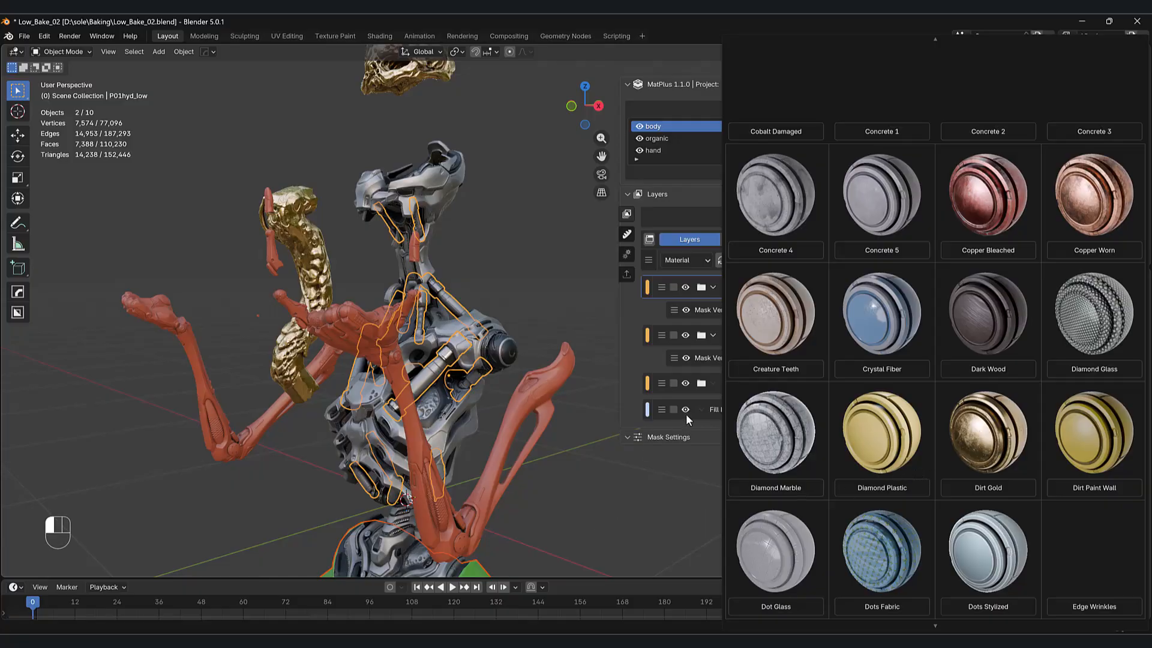
{"action": "left_click", "coordinate": [850, 415]}
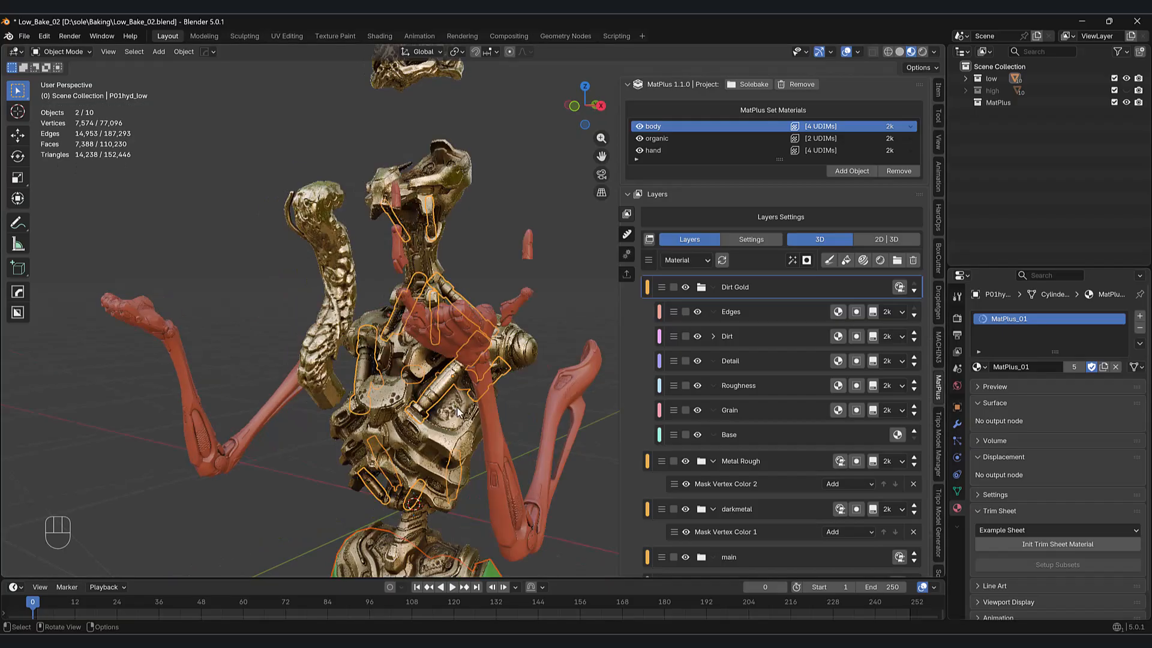
- Mask the body's Dirt Gold folder by vertex color, picking the pink chest insert areas, and save the file
{"action": "right_click", "coordinate": [762, 293]}
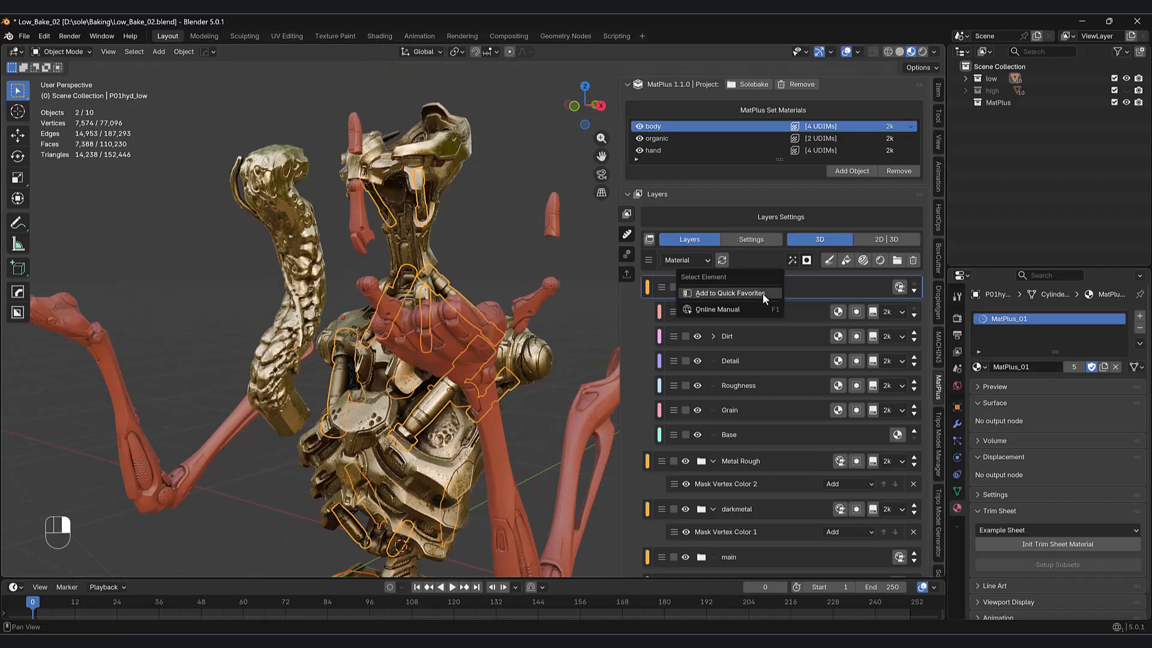
{"action": "left_click", "coordinate": [807, 261]}
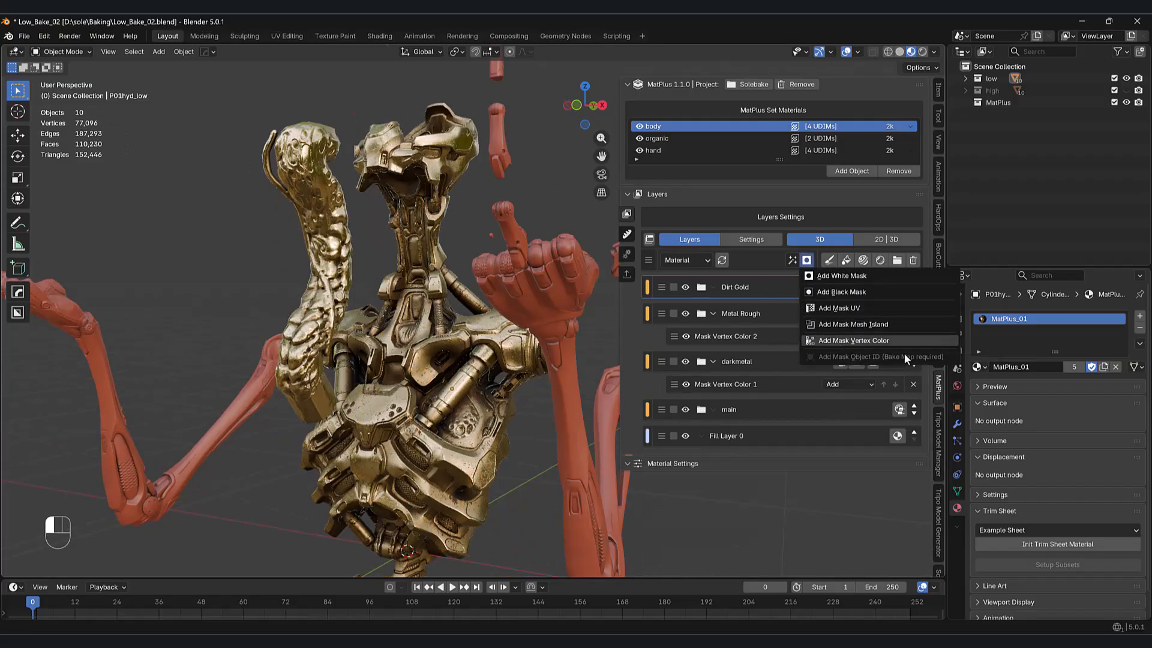
{"action": "left_click", "coordinate": [882, 343]}
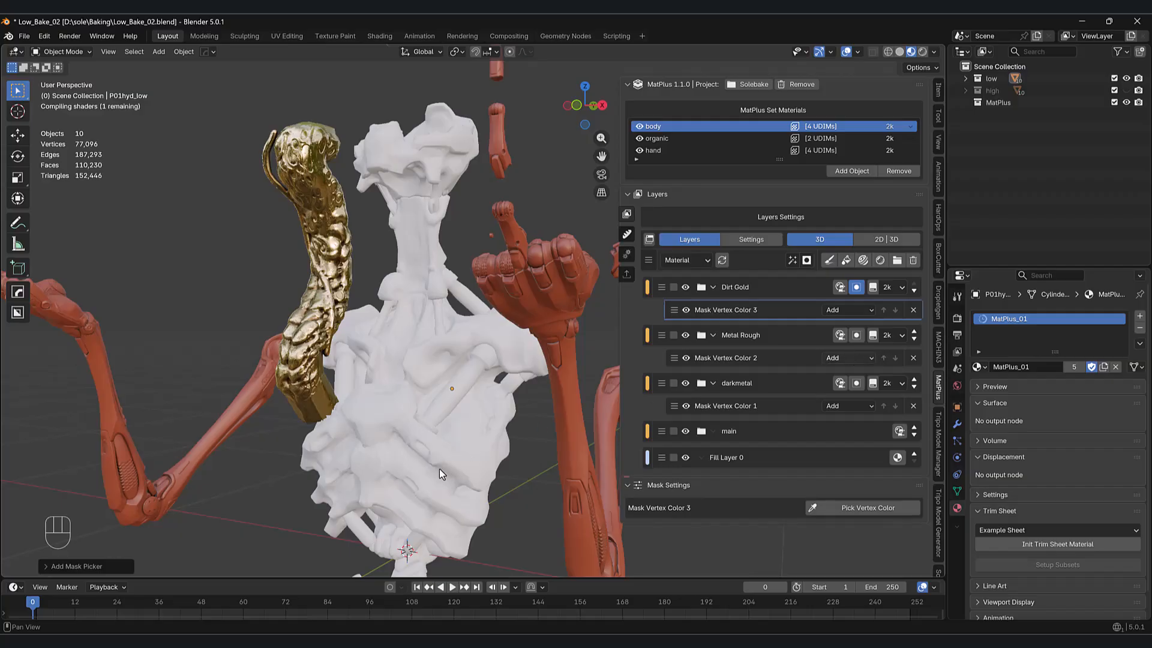
{"action": "middle_click_drag", "start_coordinate": [473, 480], "coordinate": [628, 402]}
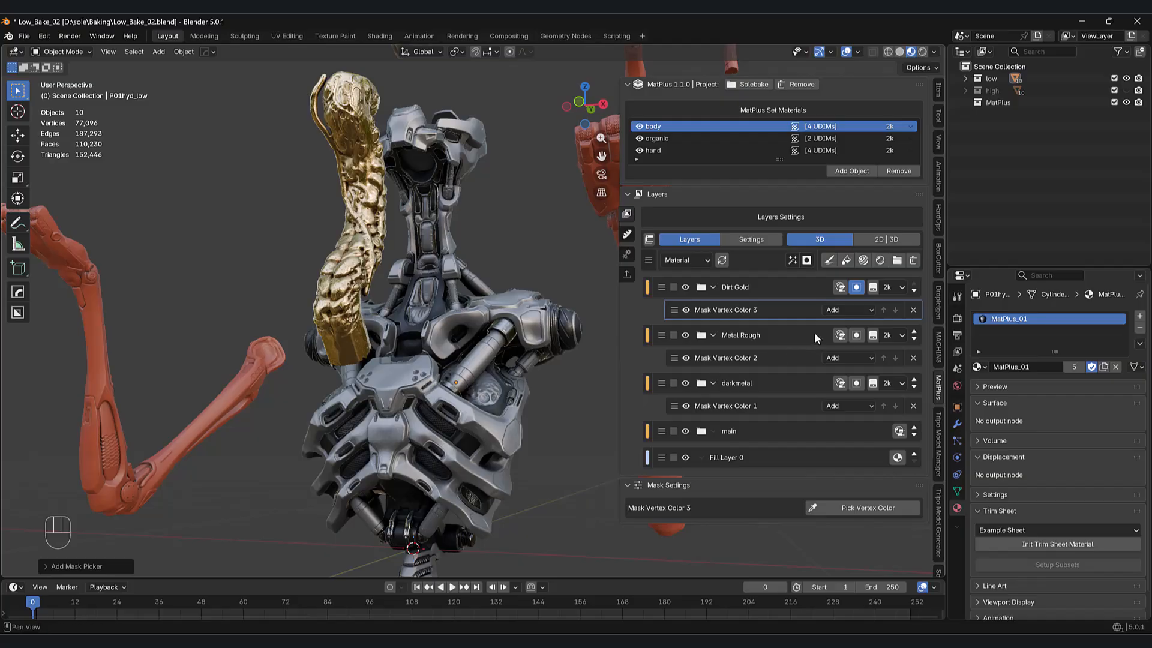
{"action": "left_click", "coordinate": [851, 509]}
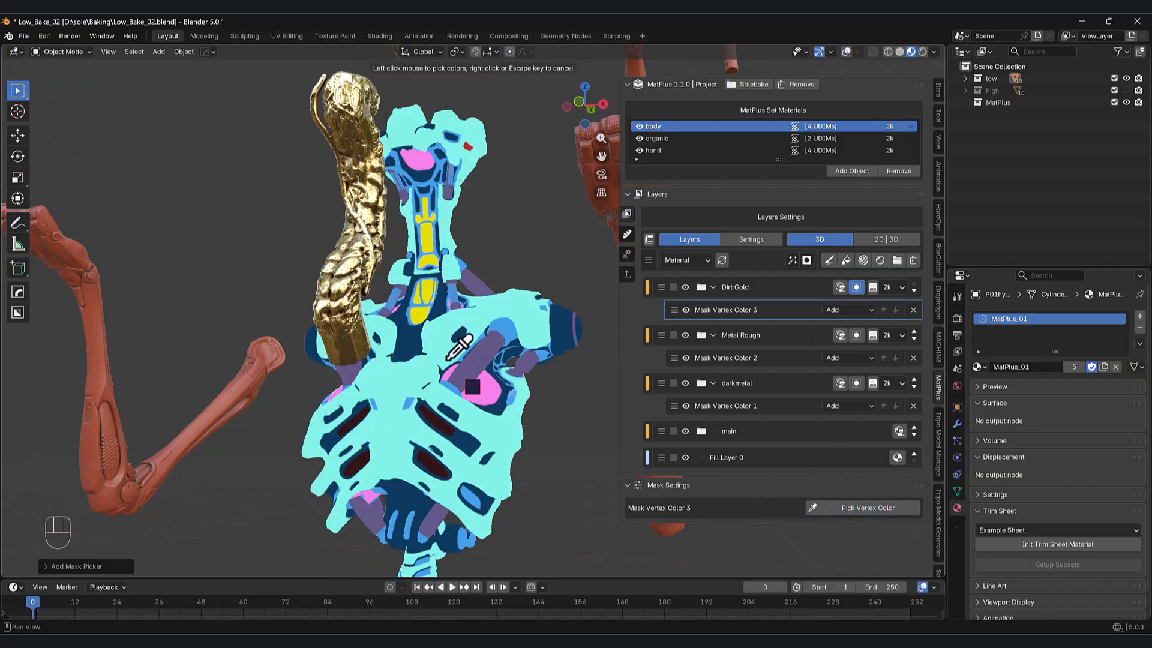
{"action": "left_click", "coordinate": [483, 393]}
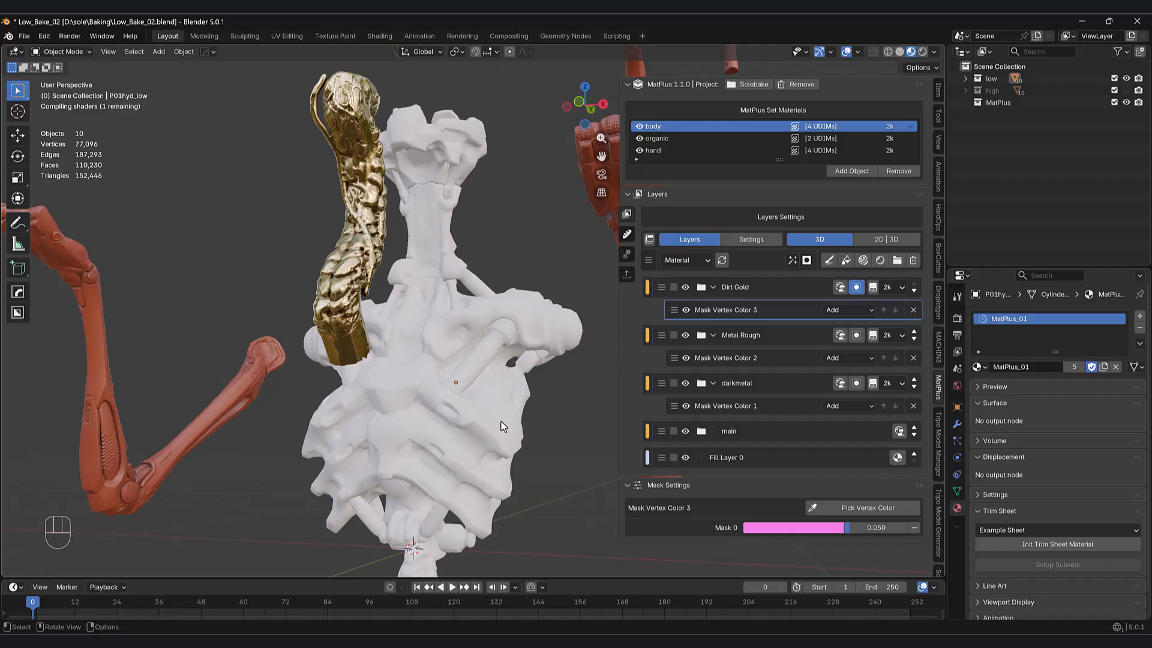
{"action": "middle_click_drag", "start_coordinate": [469, 419], "coordinate": [477, 323]}
{"action": "scroll", "coordinate": [471, 408], "scroll_direction": "down", "scroll_amount": 2}
{"action": "key", "text": "ctrl+s"}
- Examine the masked gold inserts on the chest and pelvis from several angles
{"action": "mouse_move", "coordinate": [504, 366]}
{"action": "middle_mouse_down"}
{"action": "mouse_move", "coordinate": [480, 366]}
{"action": "mouse_move", "coordinate": [499, 368]}
{"action": "middle_mouse_up"}
{"action": "scroll", "coordinate": [499, 369], "scroll_direction": "down", "scroll_amount": 1}
{"action": "middle_click_drag", "start_coordinate": [551, 310], "coordinate": [543, 308]}
{"action": "middle_click_drag", "start_coordinate": [525, 361], "coordinate": [517, 347], "text": "shift"}
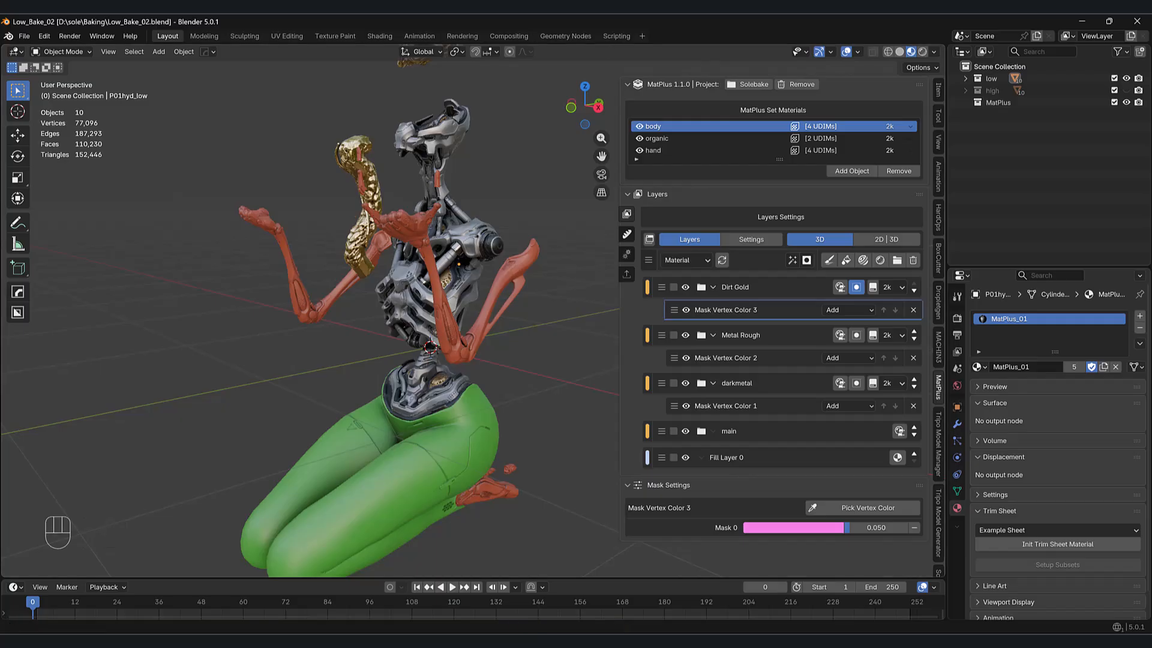
{"action": "middle_click_drag", "start_coordinate": [462, 319], "coordinate": [501, 301]}
{"action": "scroll", "coordinate": [437, 296], "scroll_direction": "up", "scroll_amount": 4}
{"action": "middle_click_drag", "start_coordinate": [427, 360], "coordinate": [450, 367], "text": "shift"}
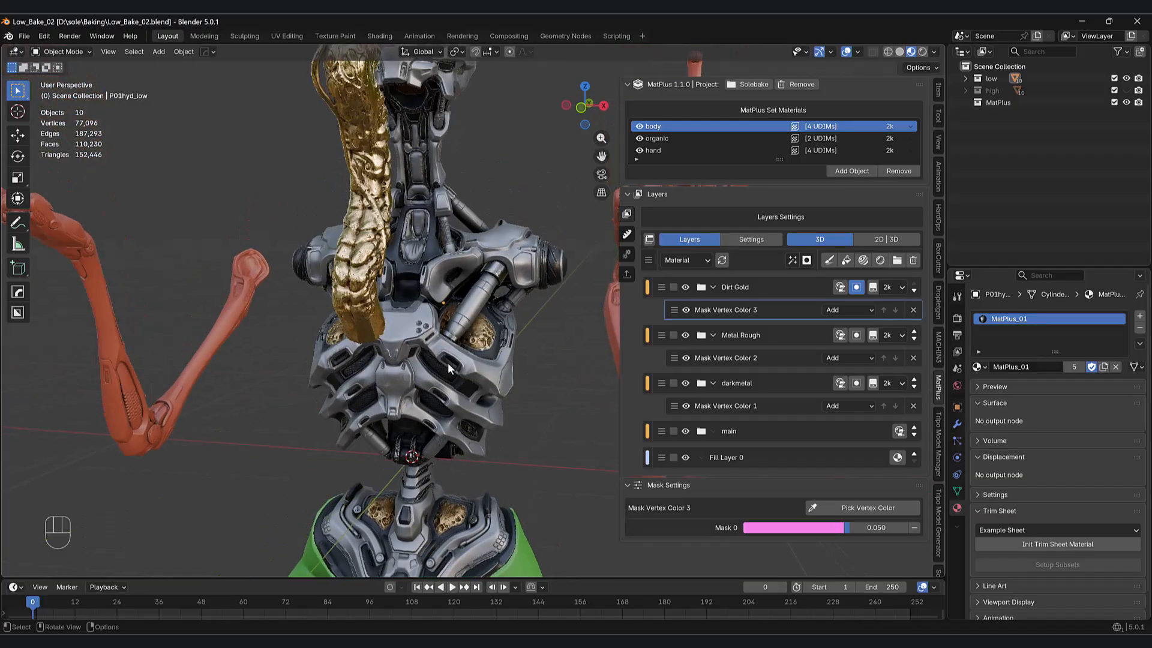
{"action": "middle_click_drag", "start_coordinate": [435, 445], "coordinate": [465, 355]}
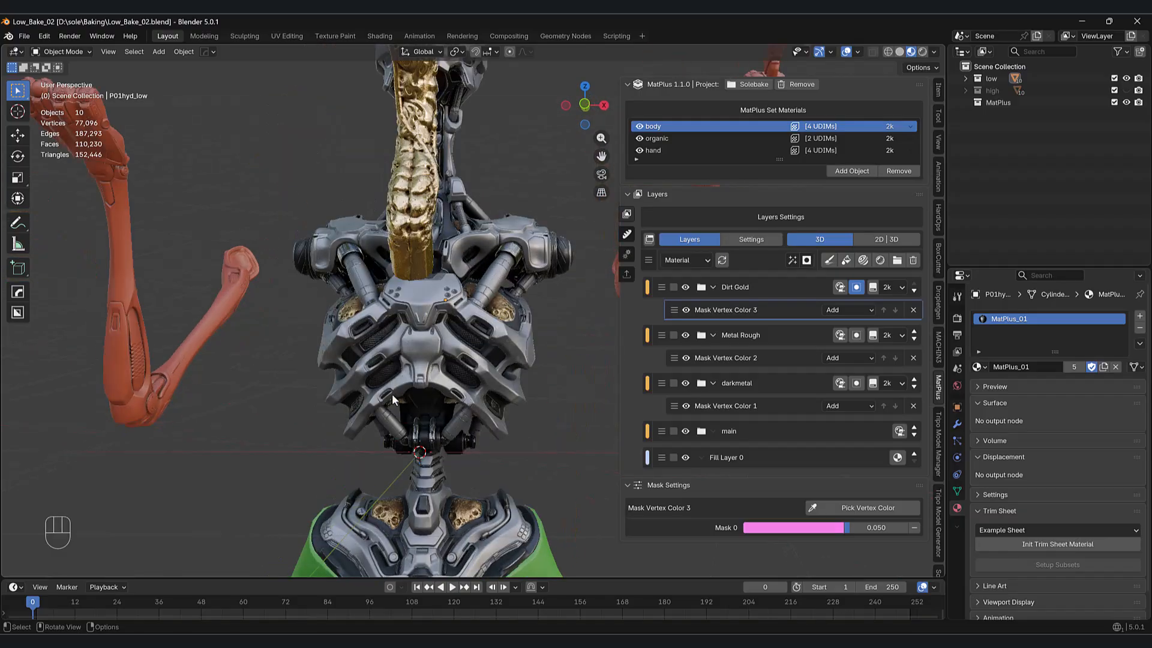
- Add an Emission channel to the body set material
{"action": "left_click", "coordinate": [740, 286]}
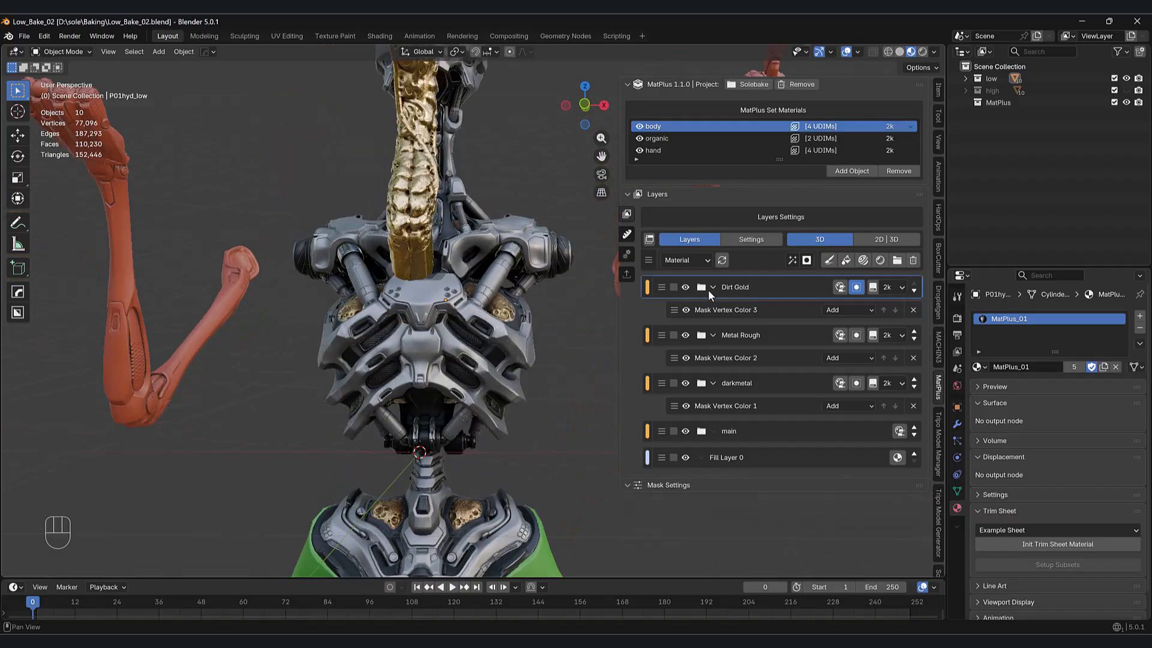
{"action": "left_click", "coordinate": [846, 261]}
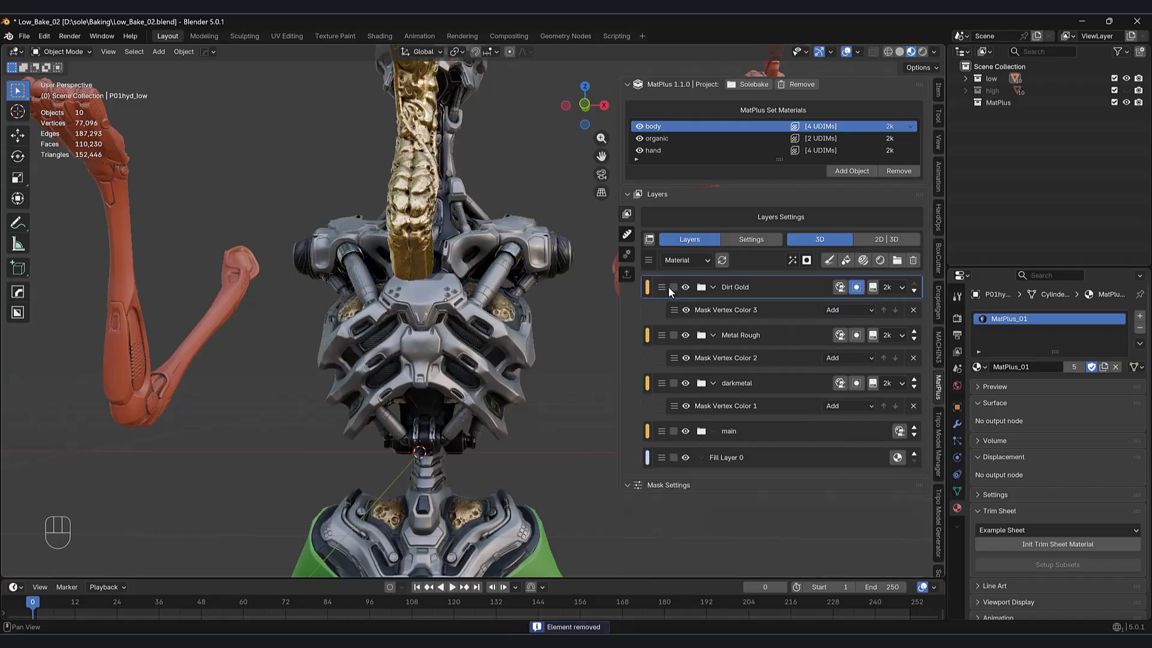
{"action": "left_click", "coordinate": [746, 239]}
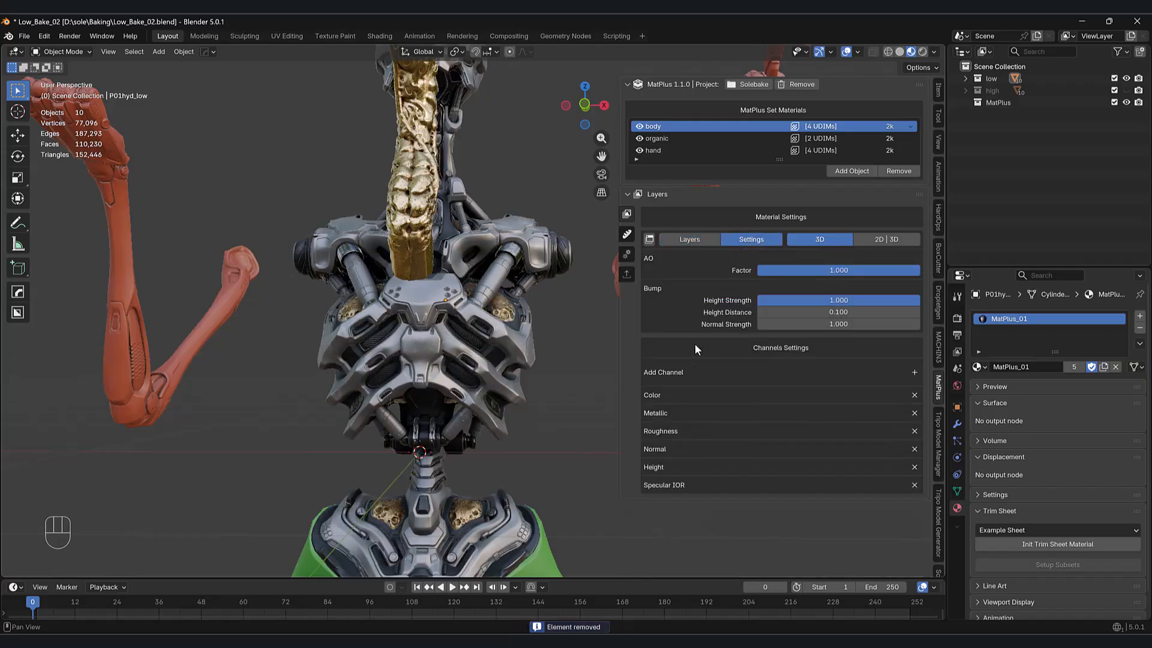
{"action": "left_click", "coordinate": [914, 372]}
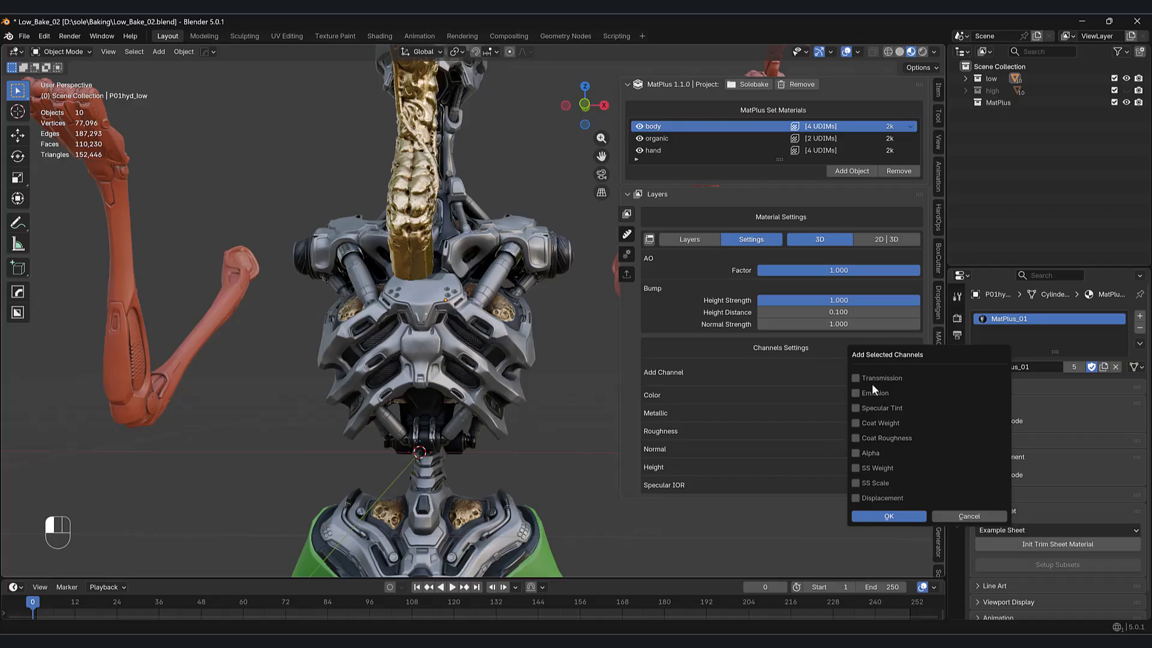
{"action": "left_click", "coordinate": [860, 394]}
{"action": "key", "text": "Return"}
- Add a new fill layer above the Dirt Gold folder in the body set
{"action": "middle_click_drag", "start_coordinate": [594, 362], "coordinate": [539, 409]}
{"action": "scroll", "coordinate": [534, 415], "scroll_direction": "up", "scroll_amount": 3}
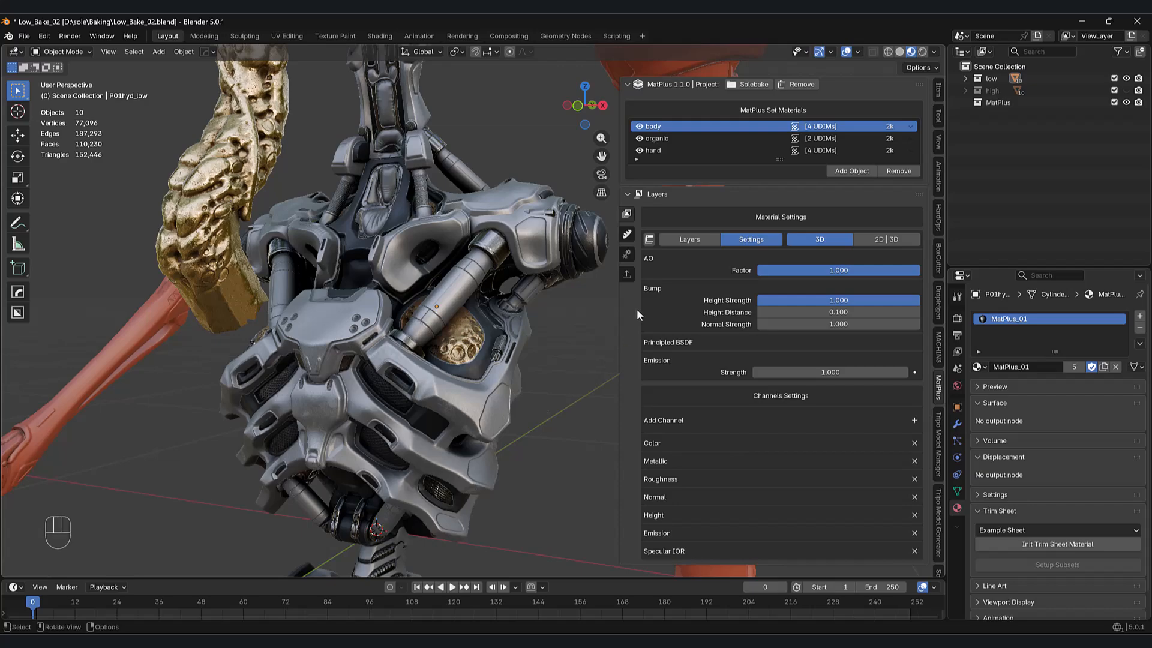
{"action": "middle_click_drag", "start_coordinate": [591, 320], "coordinate": [577, 346], "text": "shift"}
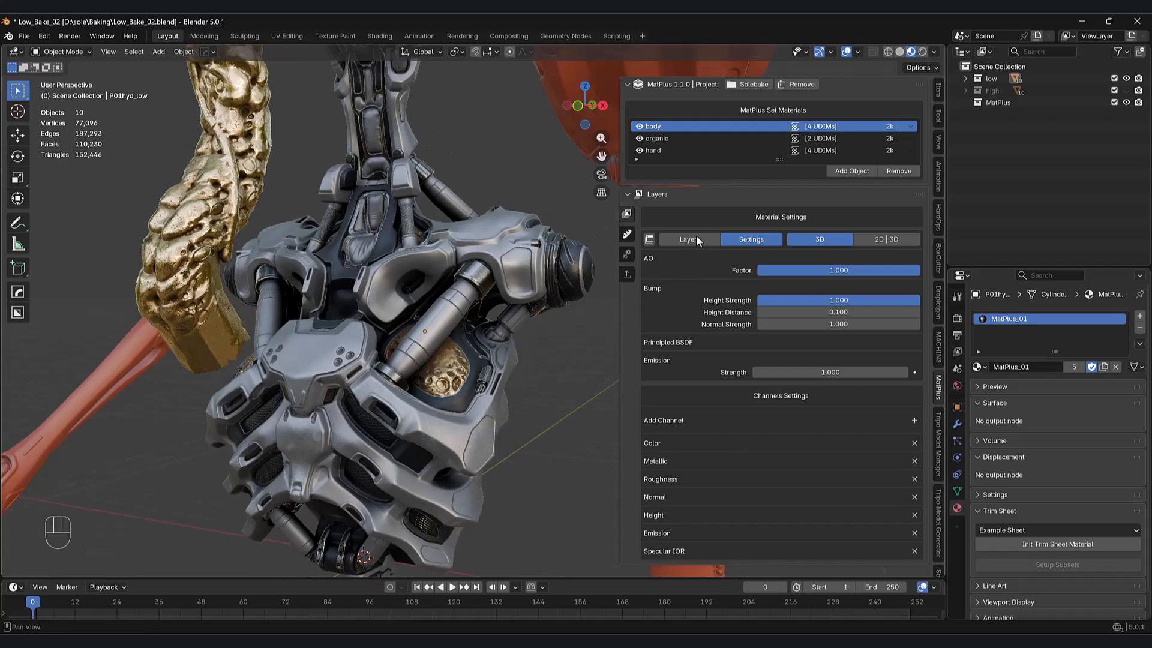
{"action": "left_click", "coordinate": [696, 236]}
{"action": "left_click", "coordinate": [848, 259]}
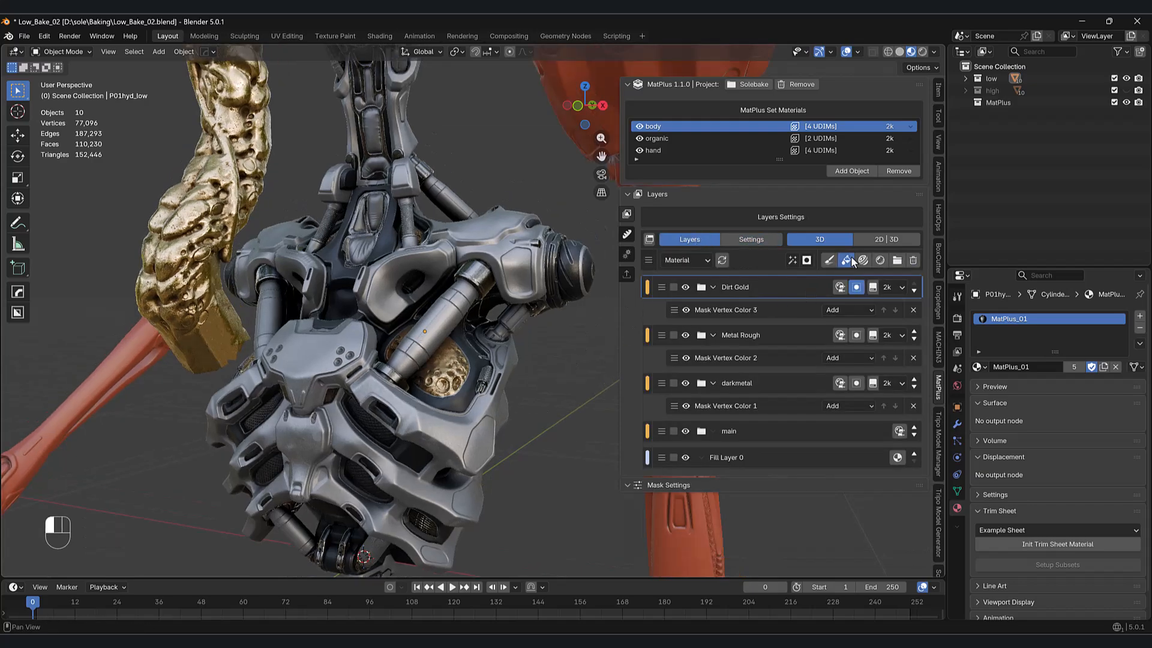
{"action": "left_click", "coordinate": [845, 261]}
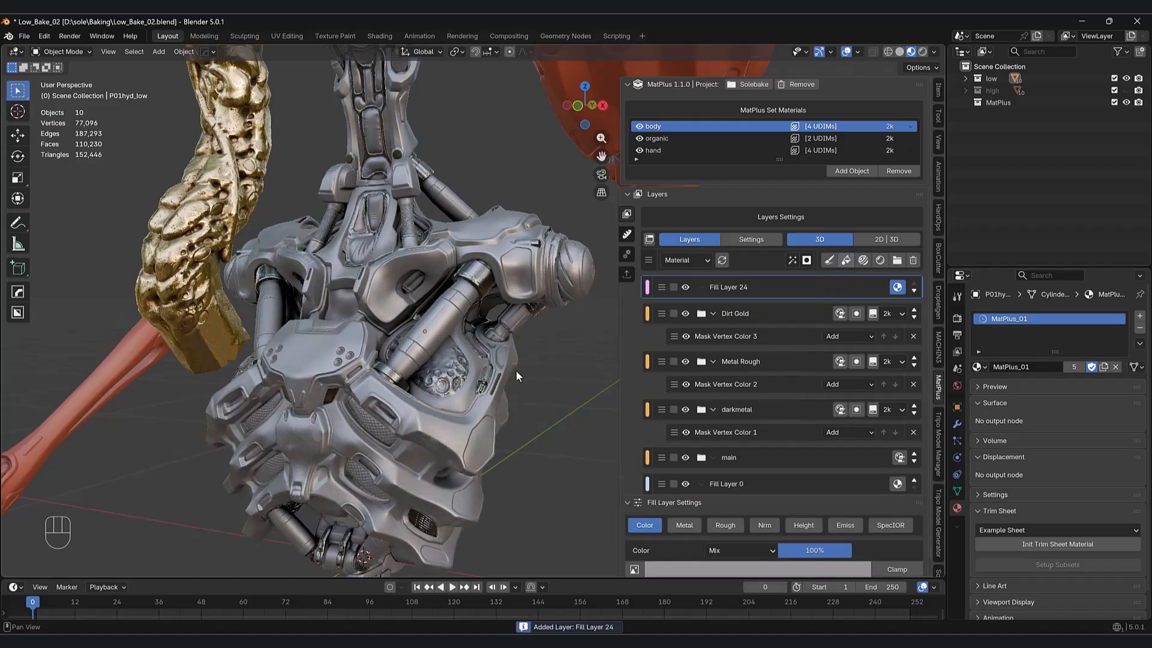
- Disable the new fill layer's Color channel and enable its Emission channel
{"action": "middle_click_drag", "start_coordinate": [561, 497], "coordinate": [517, 482]}
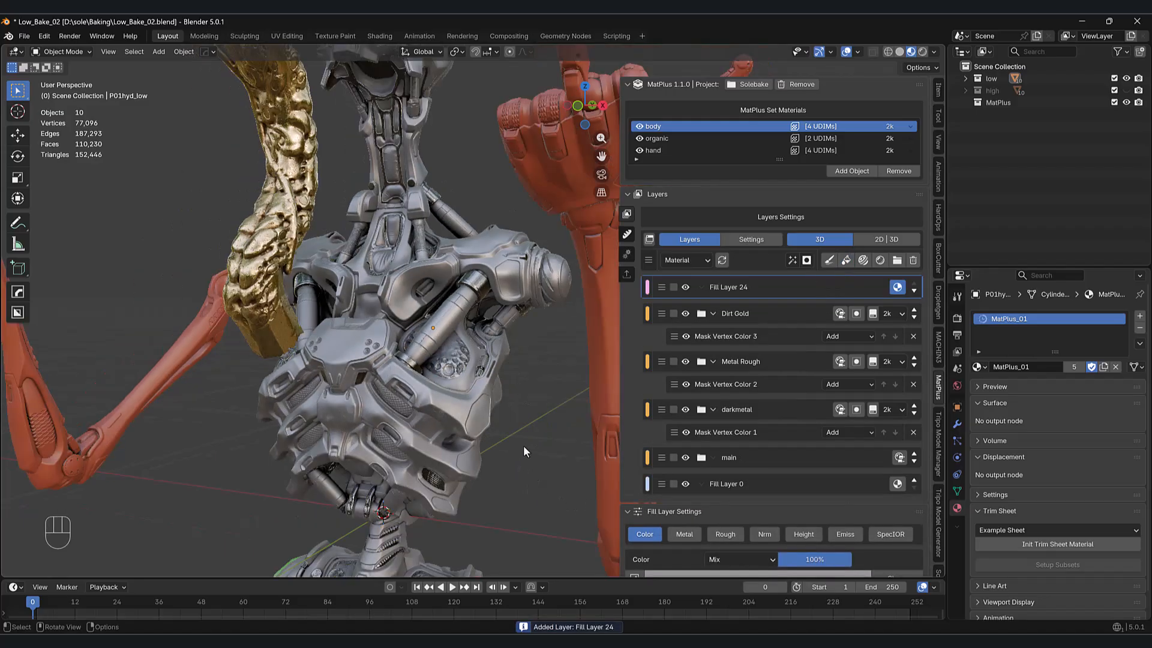
{"action": "middle_click_drag", "start_coordinate": [652, 489], "coordinate": [693, 491], "text": "shift"}
{"action": "scroll", "coordinate": [783, 498], "scroll_direction": "down", "scroll_amount": 1}
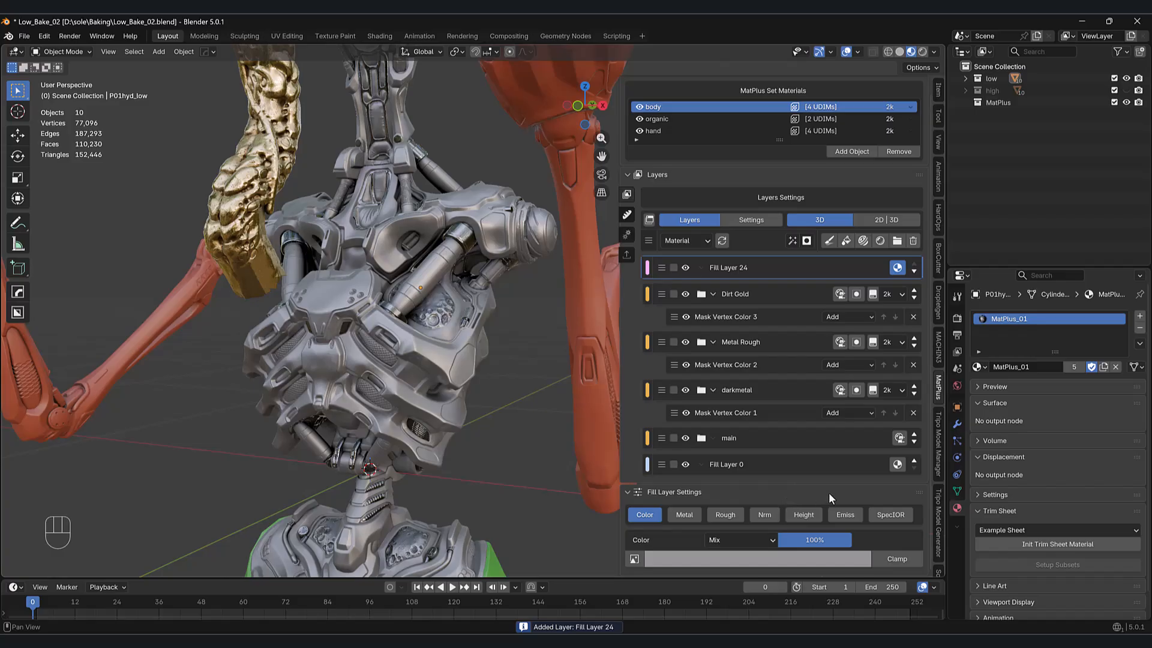
{"action": "left_click", "coordinate": [650, 516]}
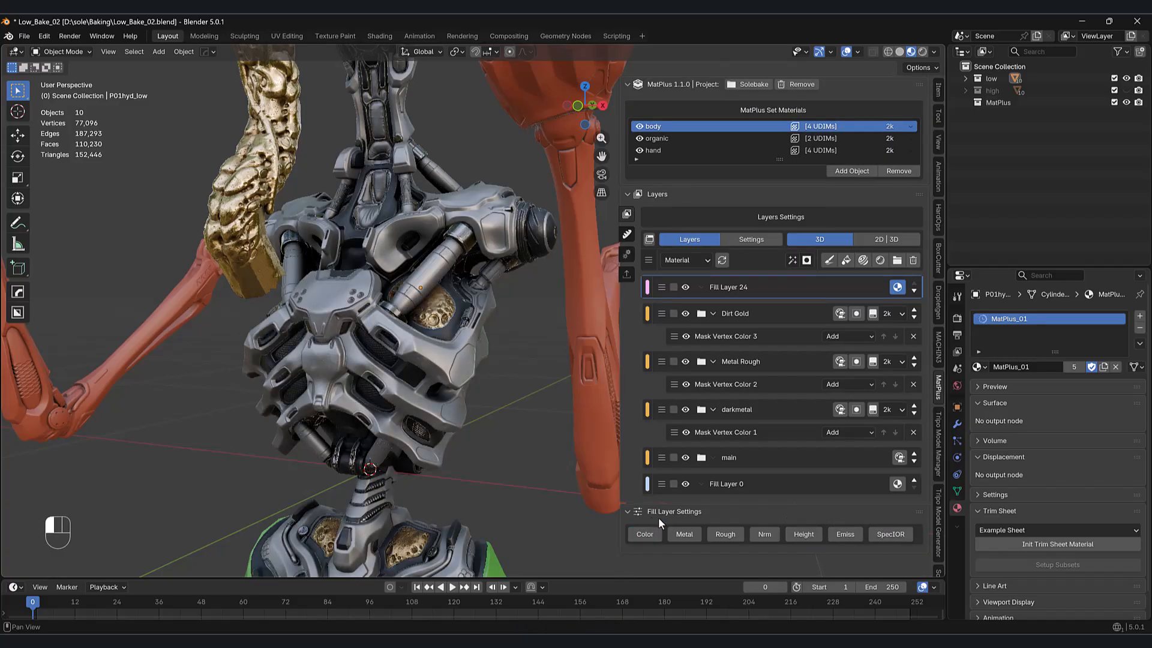
{"action": "left_click", "coordinate": [841, 531]}
{"action": "middle_click_drag", "start_coordinate": [530, 523], "coordinate": [628, 529]}
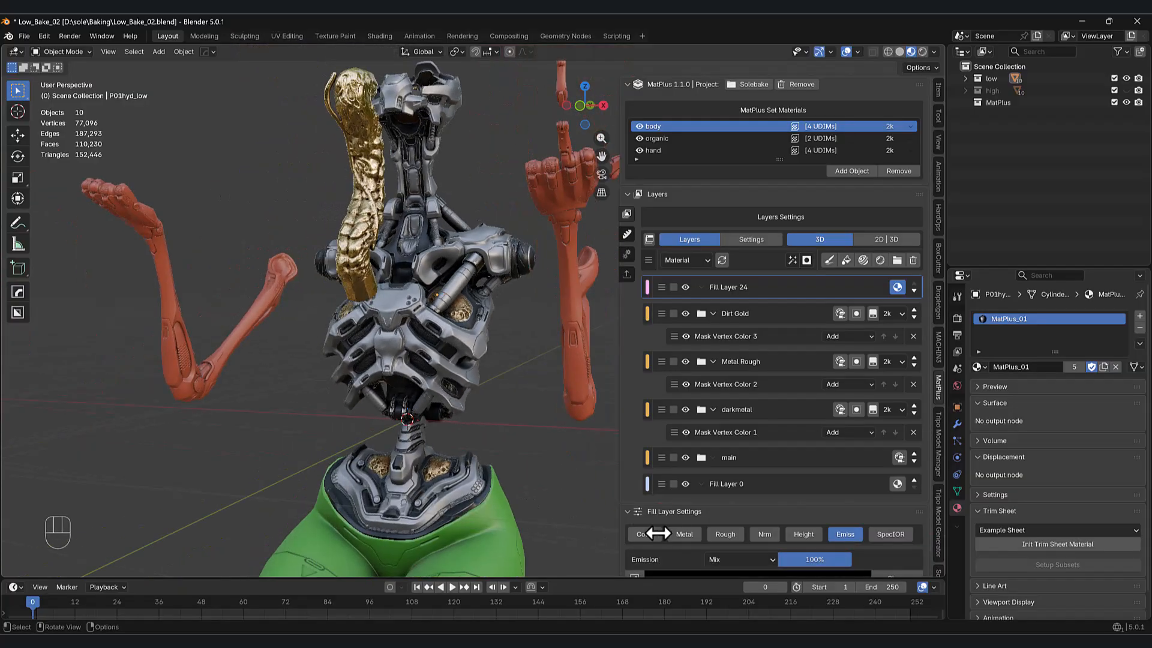
- Set the fill layer's emission color to bright blue, hex #00B1FFFF
{"action": "scroll", "coordinate": [627, 529], "scroll_direction": "up", "scroll_amount": 1}
{"action": "scroll", "coordinate": [702, 528], "scroll_direction": "down", "scroll_amount": 1}
{"action": "left_click", "coordinate": [714, 553]}
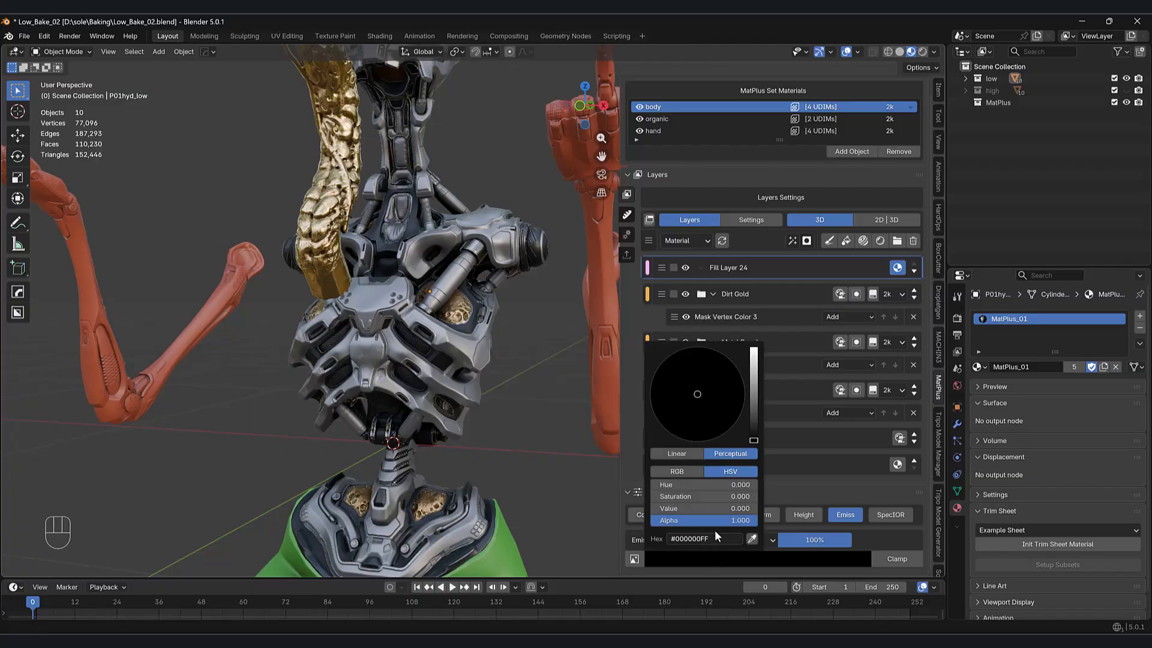
{"action": "left_click", "coordinate": [754, 355]}
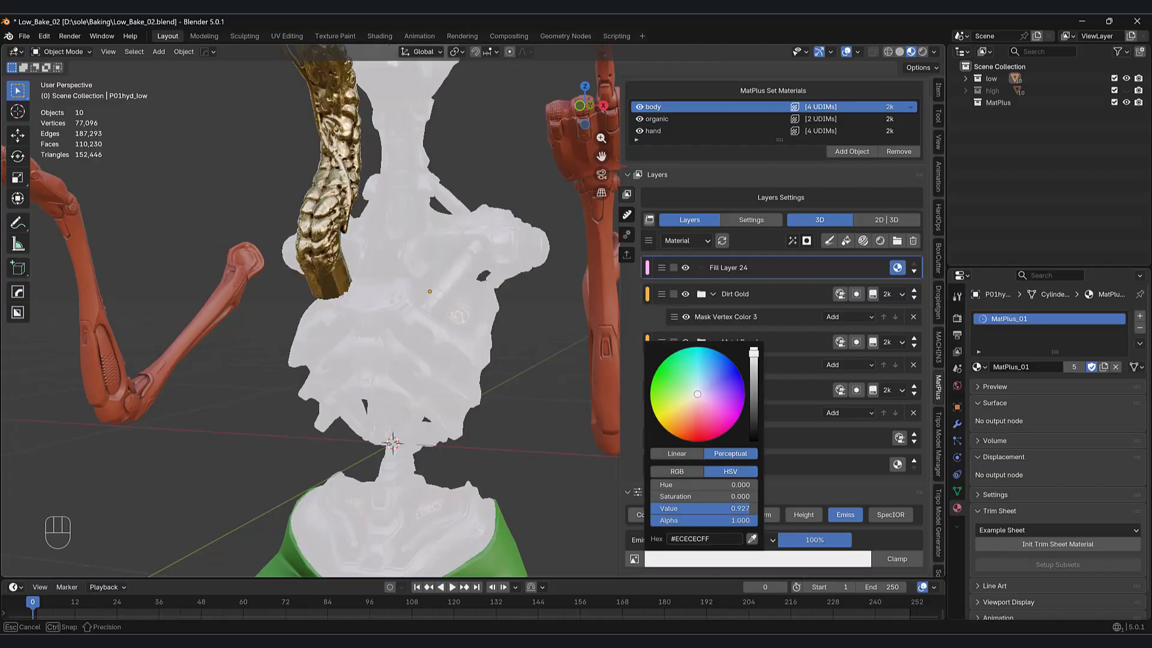
{"action": "left_click_drag", "start_coordinate": [753, 353], "coordinate": [753, 347]}
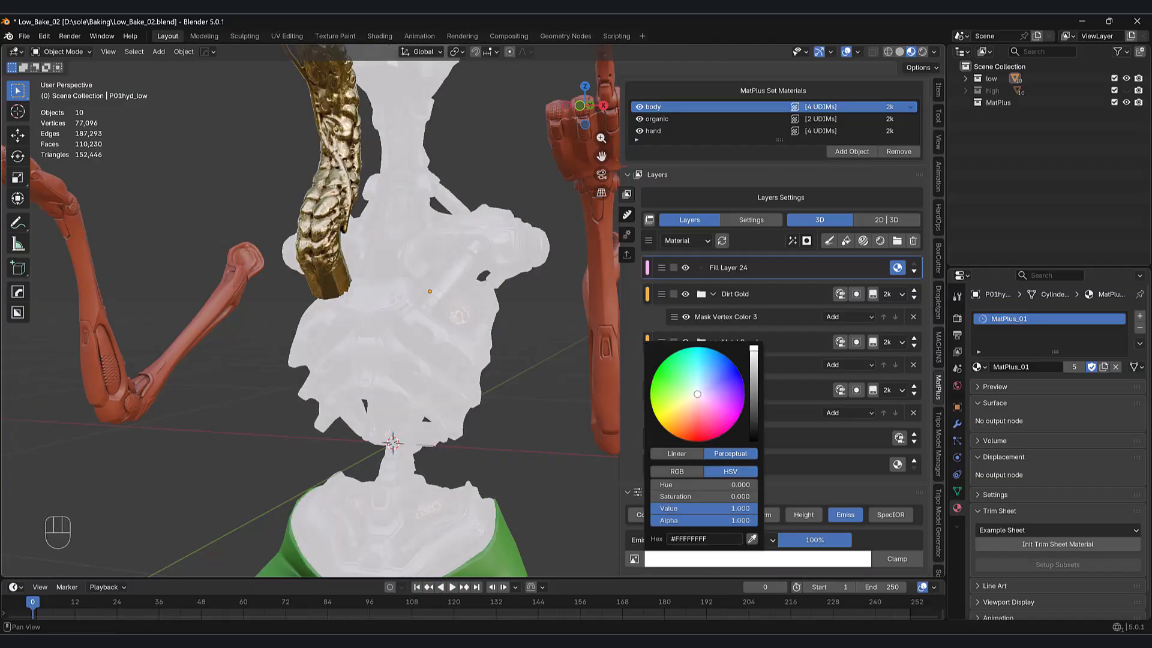
{"action": "left_click", "coordinate": [699, 432]}
{"action": "left_click_drag", "start_coordinate": [699, 432], "coordinate": [712, 349]}
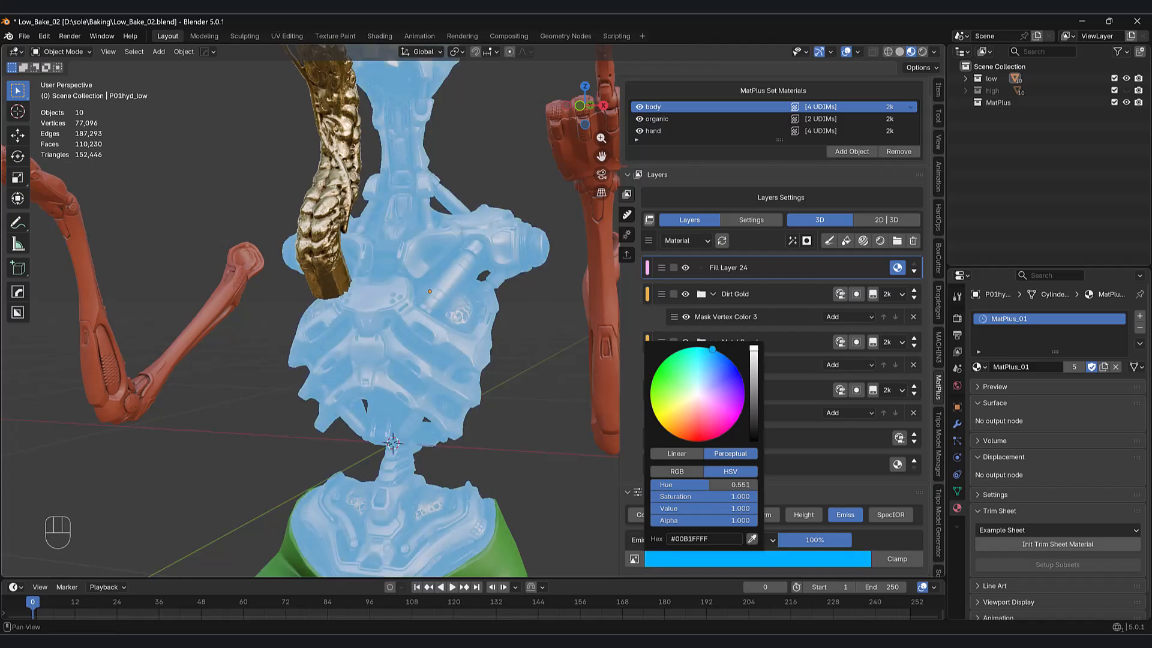
- Change the top fill layer's emission color to red and add a black mask to the layer
{"action": "left_click", "coordinate": [700, 441]}
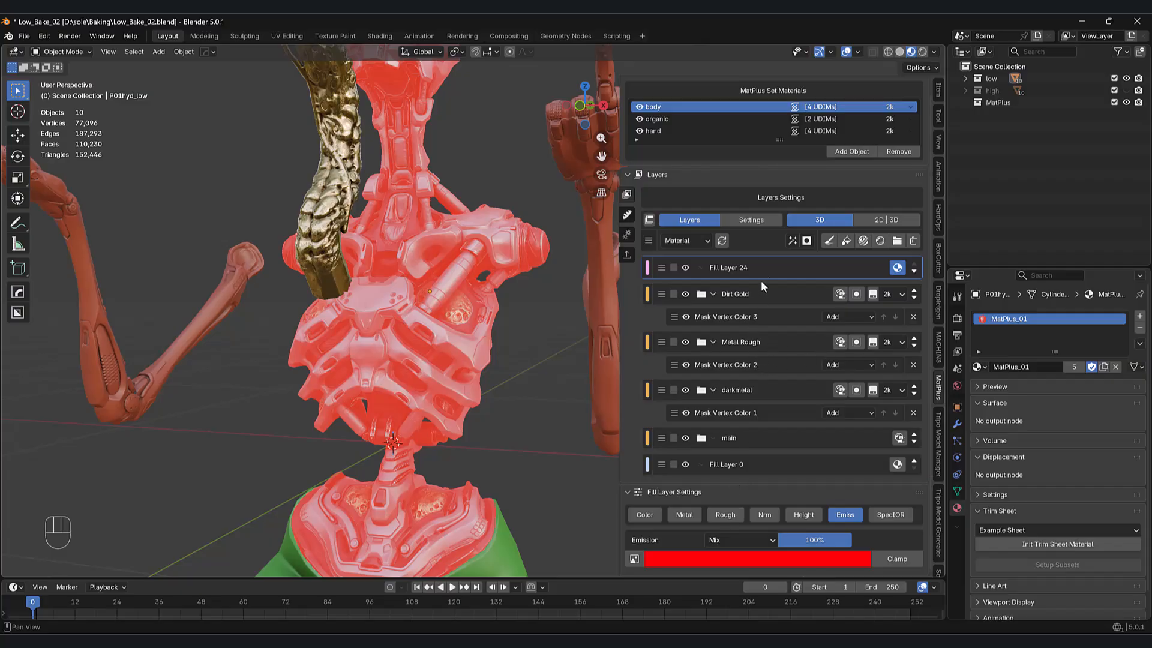
{"action": "left_click", "coordinate": [806, 242]}
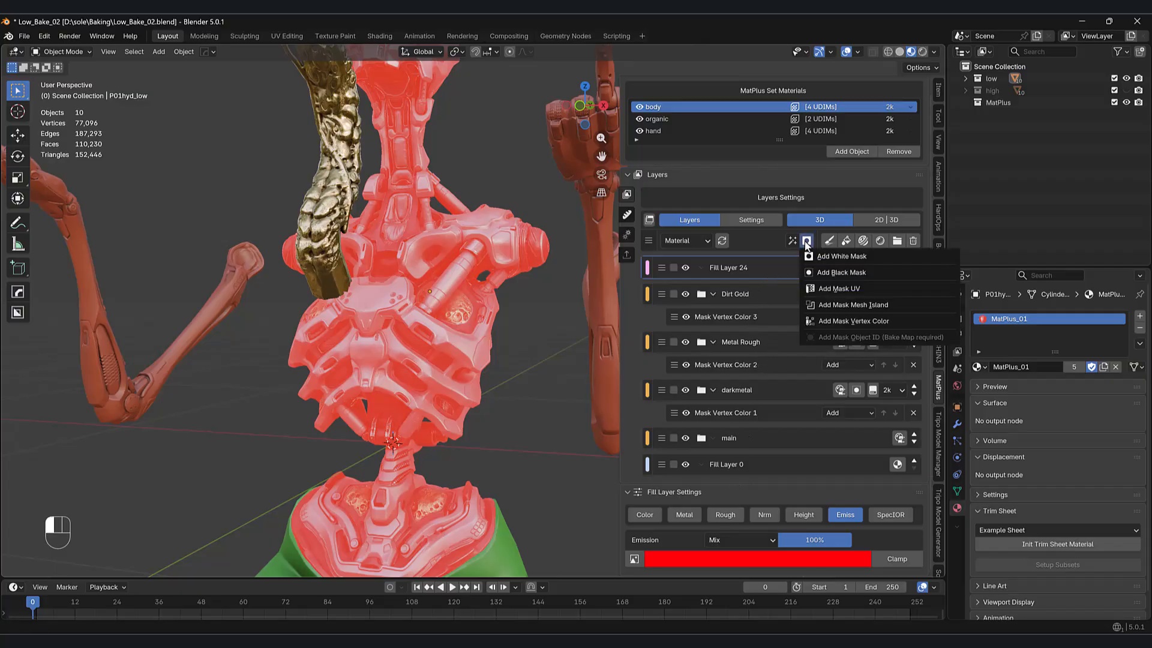
{"action": "left_click", "coordinate": [835, 273]}
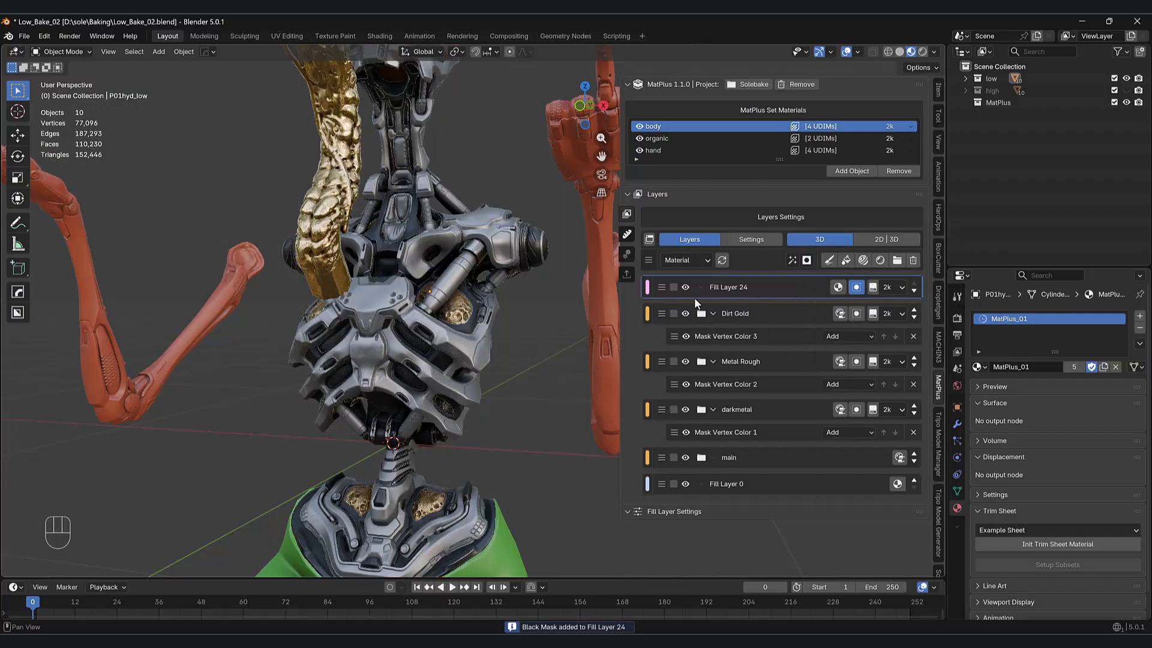
- Add a paint effect at 2k resolution to the emissive fill layer's mask
{"action": "left_click", "coordinate": [791, 261]}
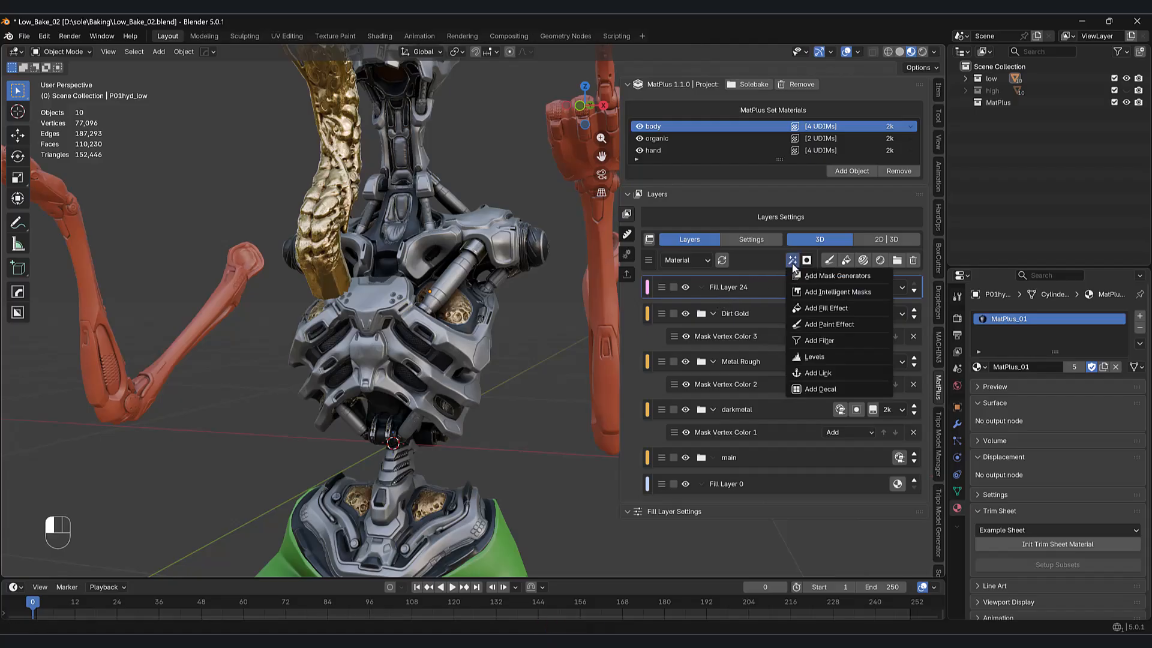
{"action": "left_click", "coordinate": [806, 262]}
{"action": "left_click", "coordinate": [791, 262]}
{"action": "left_click", "coordinate": [790, 262]}
{"action": "left_click", "coordinate": [815, 325]}
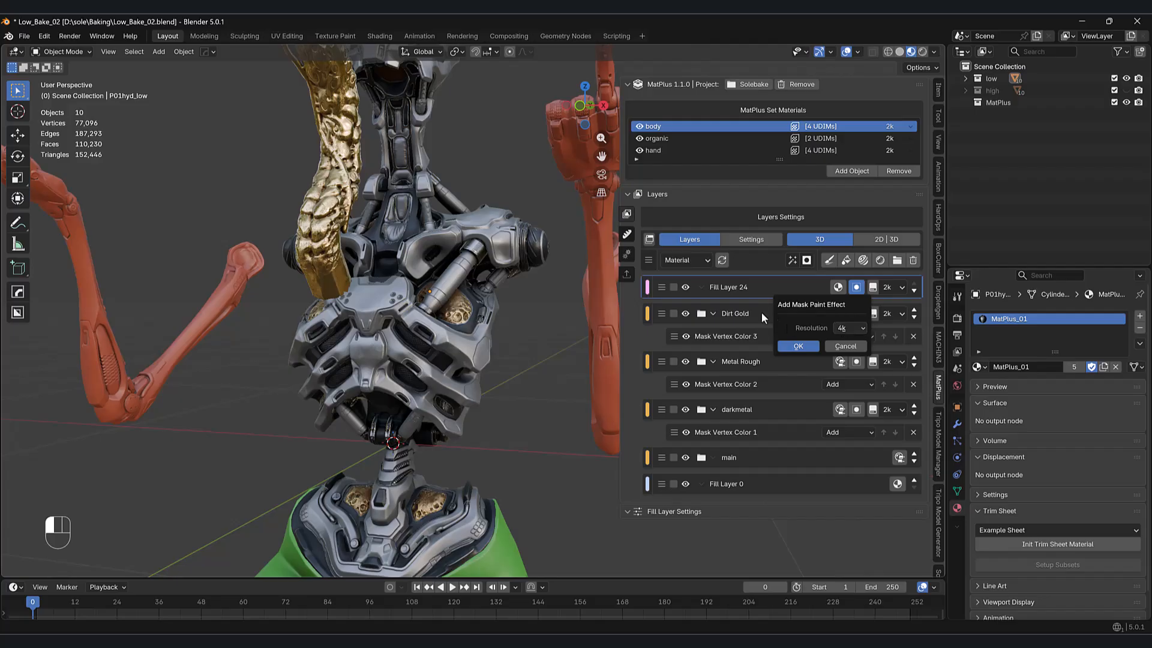
{"action": "left_click", "coordinate": [855, 328]}
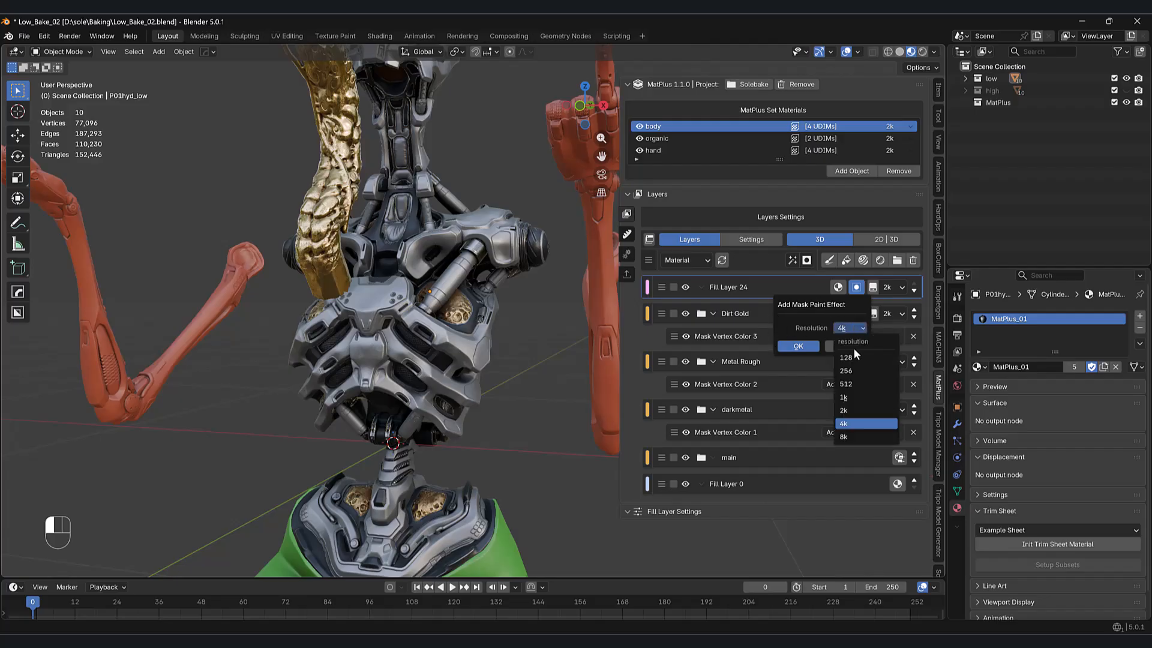
{"action": "left_click", "coordinate": [850, 411]}
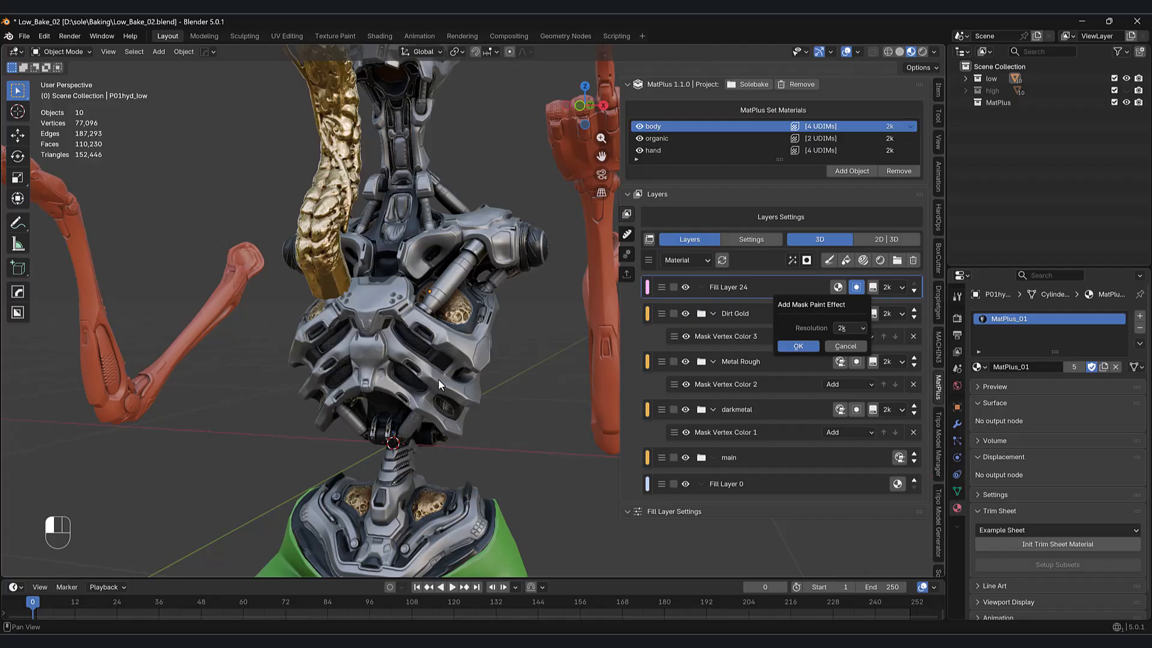
{"action": "key", "text": "Return"}
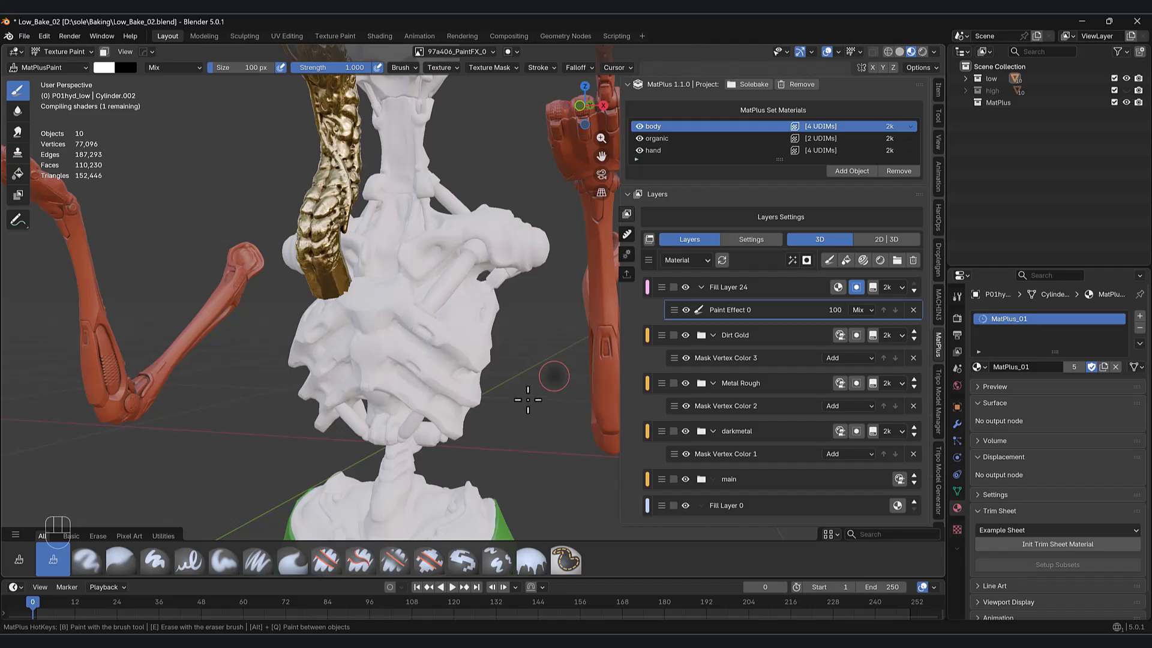
- Enable X symmetry and choose the Paint Hard brush with a size of 44 px, facing the chest plates from the front
{"action": "key", "text": "KP_1"}
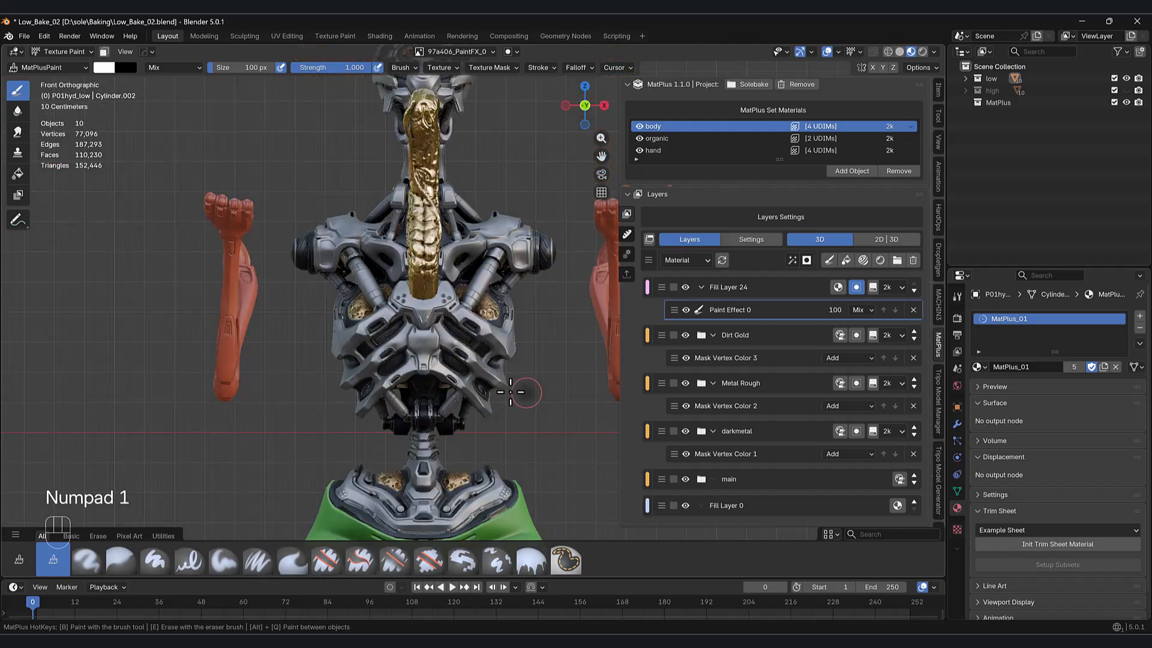
{"action": "scroll", "coordinate": [485, 347], "scroll_direction": "up", "scroll_amount": 5}
{"action": "middle_click_drag", "start_coordinate": [486, 347], "coordinate": [526, 347], "text": "shift"}
{"action": "scroll", "coordinate": [459, 259], "scroll_direction": "up", "scroll_amount": 4}
{"action": "left_click", "coordinate": [873, 67]}
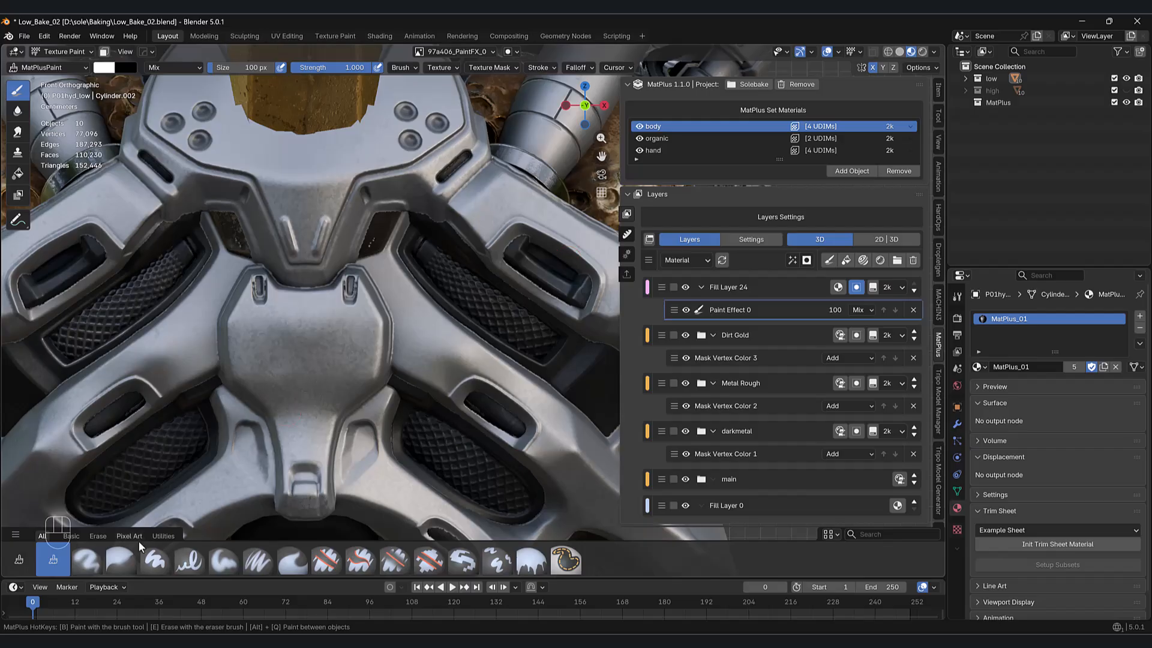
{"action": "left_click", "coordinate": [155, 559]}
{"action": "right_click", "coordinate": [535, 273]}
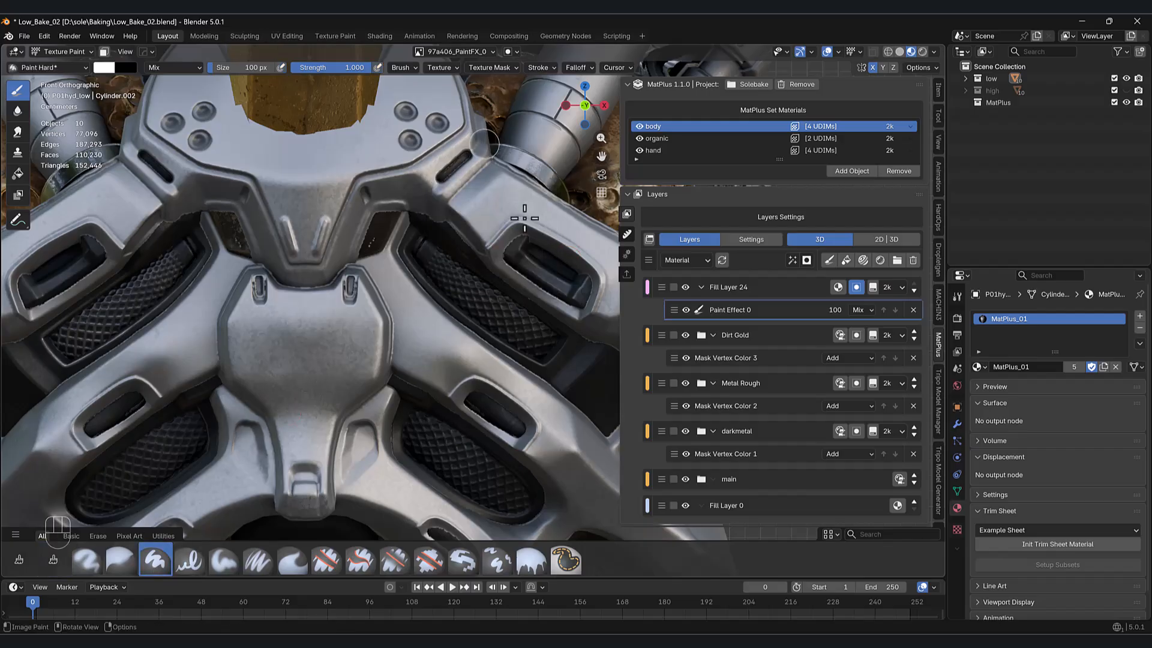
{"action": "right_click", "coordinate": [545, 253]}
{"action": "left_click_drag", "start_coordinate": [504, 257], "coordinate": [499, 251]}
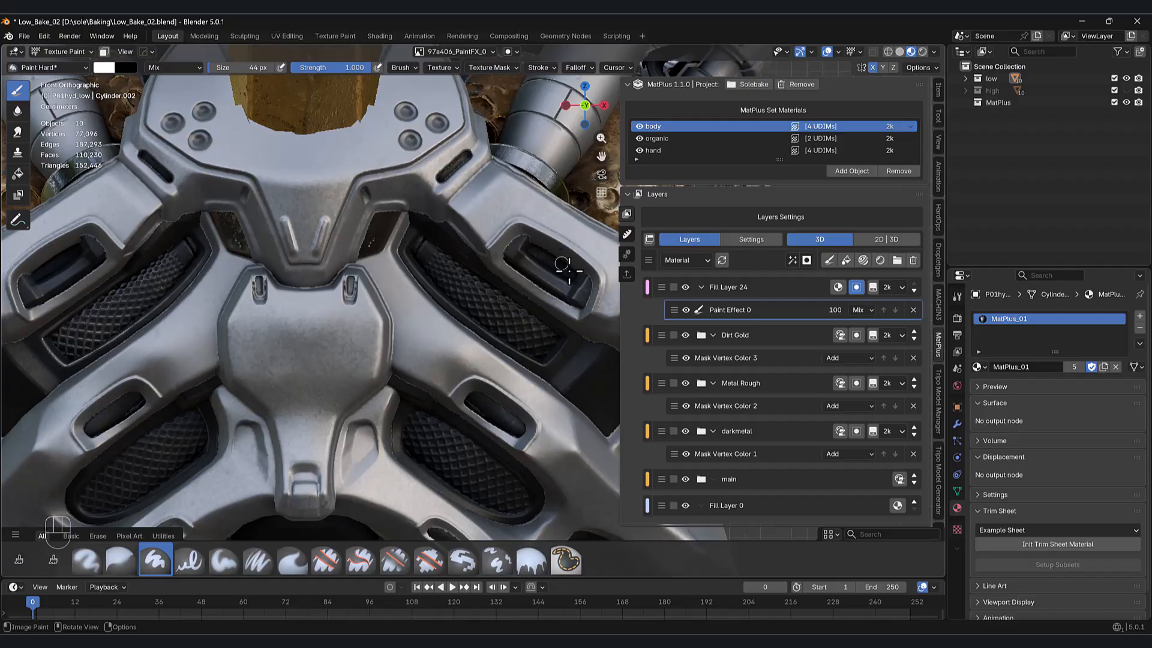
- Switch painting to the rib-cage object, undo the trial stroke in its upper slot, and enable X symmetry for it
{"action": "key", "text": "alt+q"}
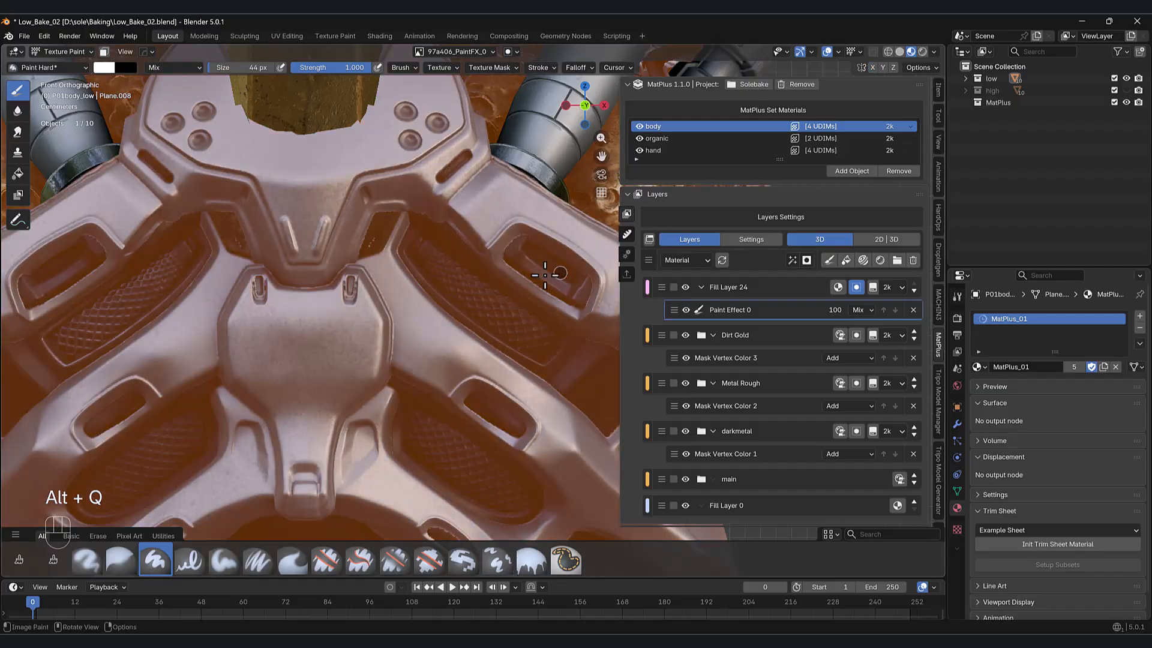
{"action": "left_click_drag", "start_coordinate": [528, 254], "coordinate": [566, 274]}
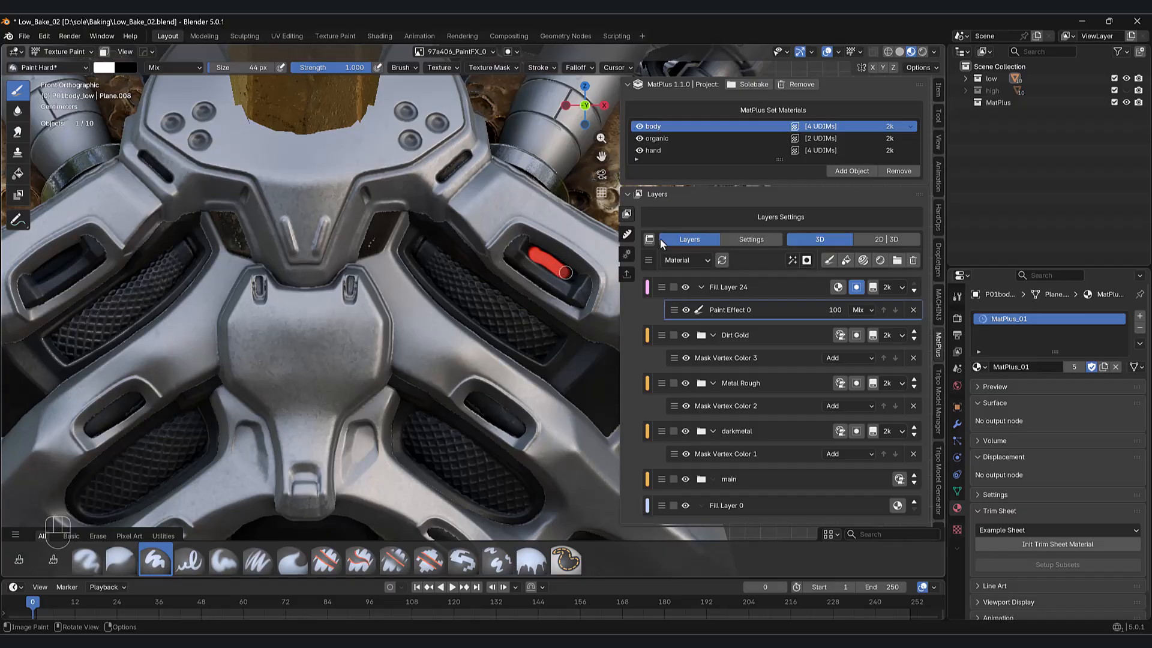
{"action": "key", "text": "ctrl"}
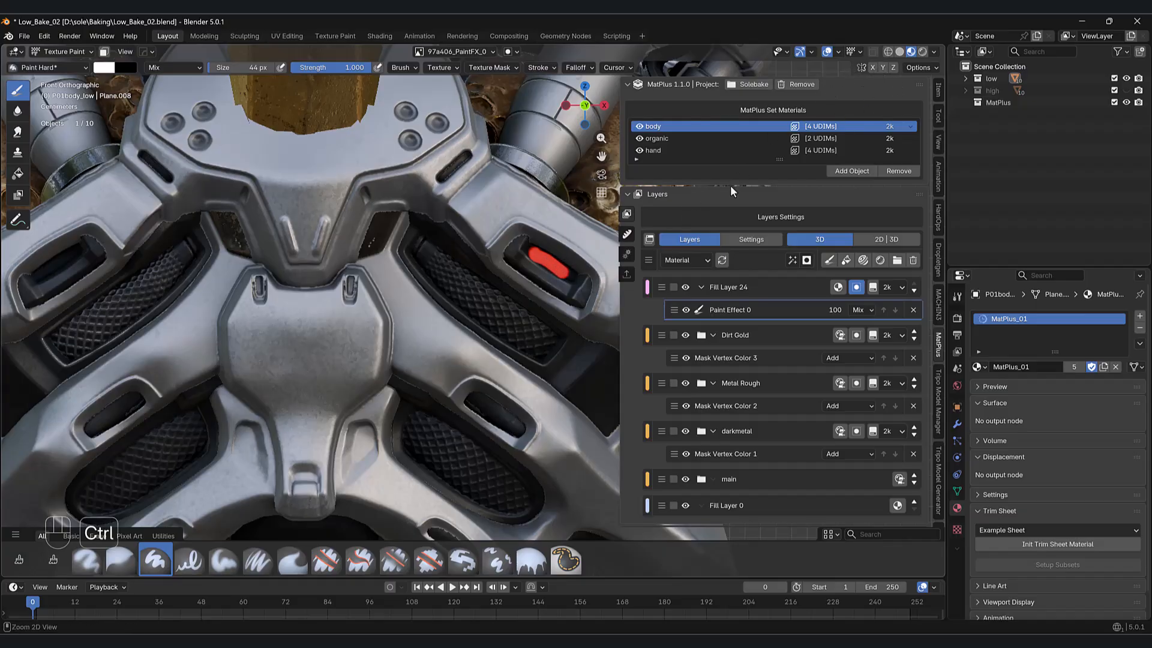
{"action": "key", "text": "ctrl+z"}
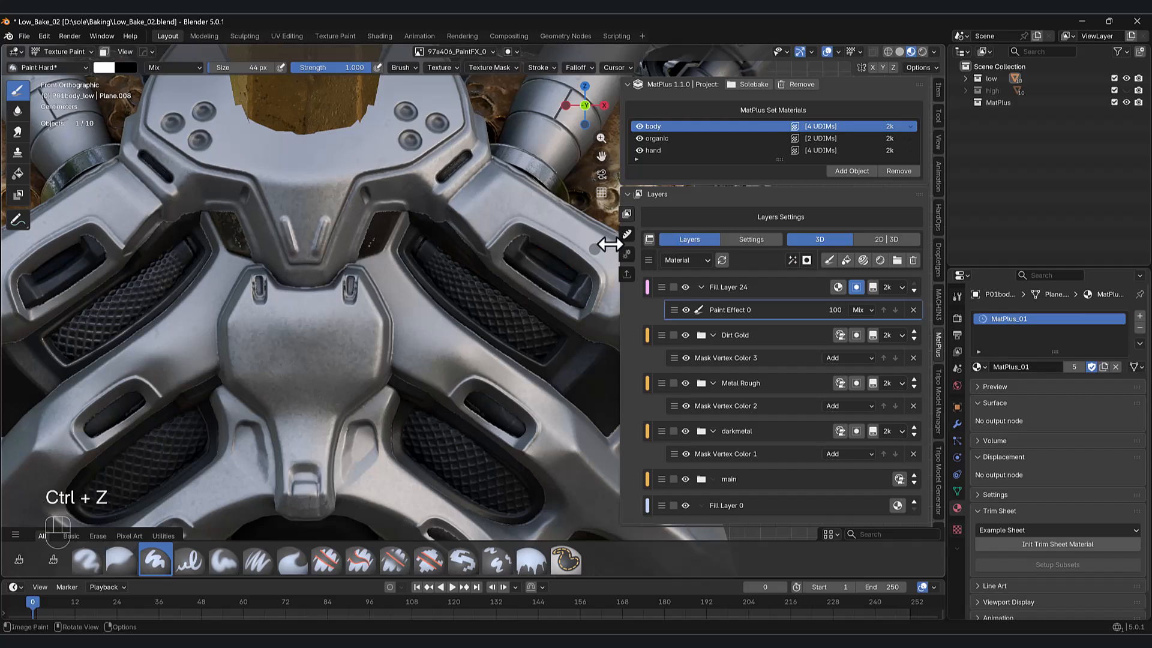
{"action": "left_click", "coordinate": [874, 70]}
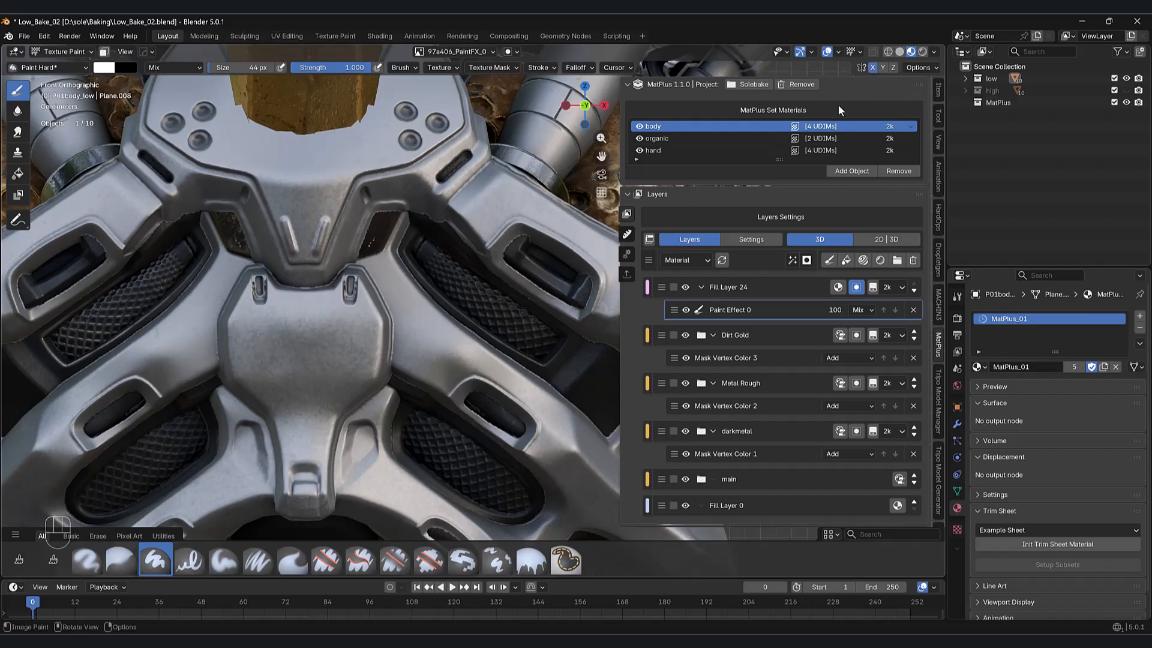
- Try painting freehand mirrored emissive strokes in the three pairs of rib slots
{"action": "left_click", "coordinate": [536, 250]}
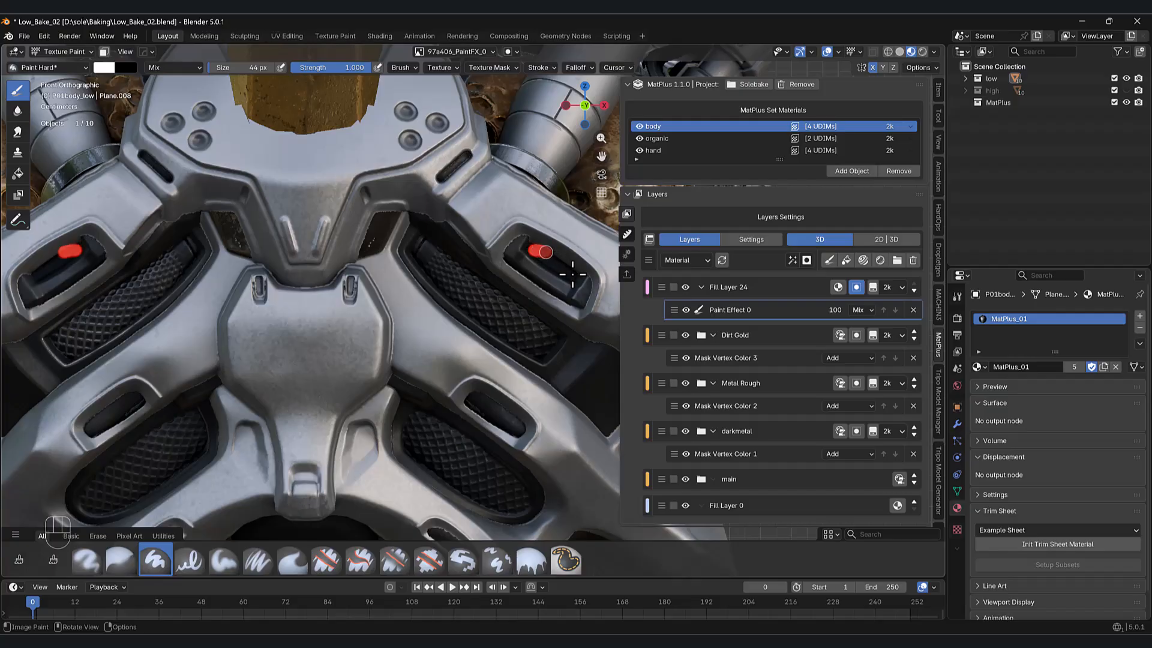
{"action": "left_click_drag", "start_coordinate": [537, 252], "coordinate": [574, 274]}
{"action": "left_click", "coordinate": [485, 406]}
{"action": "left_click_drag", "start_coordinate": [486, 406], "coordinate": [519, 428]}
{"action": "middle_click_drag", "start_coordinate": [520, 428], "coordinate": [493, 404], "text": "shift"}
{"action": "left_click_drag", "start_coordinate": [459, 360], "coordinate": [491, 384]}
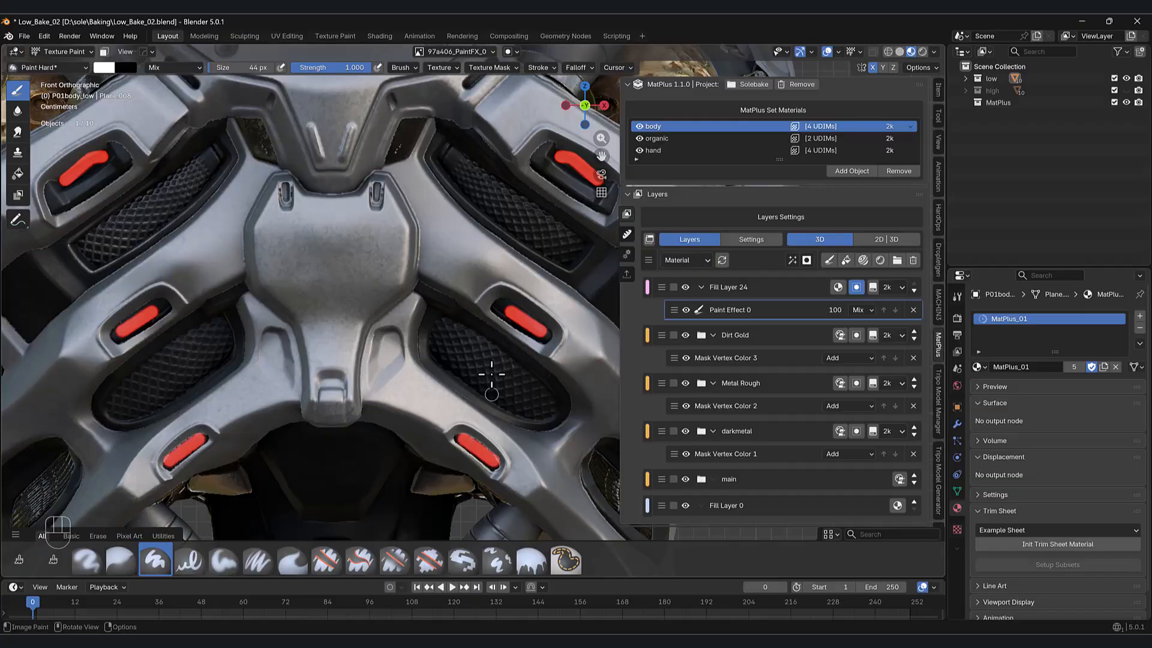
- Undo the freehand emissive strokes in the rib slots
{"action": "scroll", "coordinate": [491, 374], "scroll_direction": "down", "scroll_amount": 7}
{"action": "scroll", "coordinate": [527, 317], "scroll_direction": "up", "scroll_amount": 7}
{"action": "key", "text": "ctrl+z"}
{"action": "key", "text": "ctrl+z"}
{"action": "key", "text": "ctrl+z"}
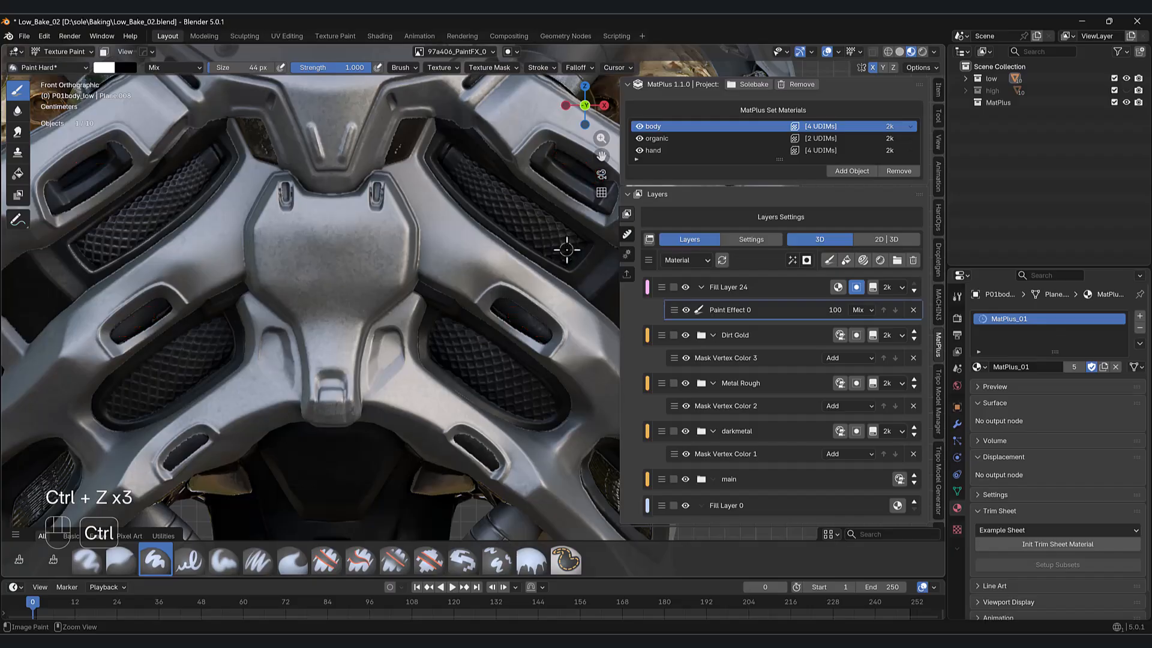
- Select the emissive fill layer's paint effect and put it back into Paint Mode
{"action": "mouse_move", "coordinate": [566, 249]}
{"action": "middle_mouse_down", "text": "shift"}
{"action": "mouse_move", "coordinate": [499, 305]}
{"action": "mouse_move", "coordinate": [468, 281]}
{"action": "middle_mouse_up", "text": "shift"}
{"action": "left_click", "coordinate": [728, 307]}
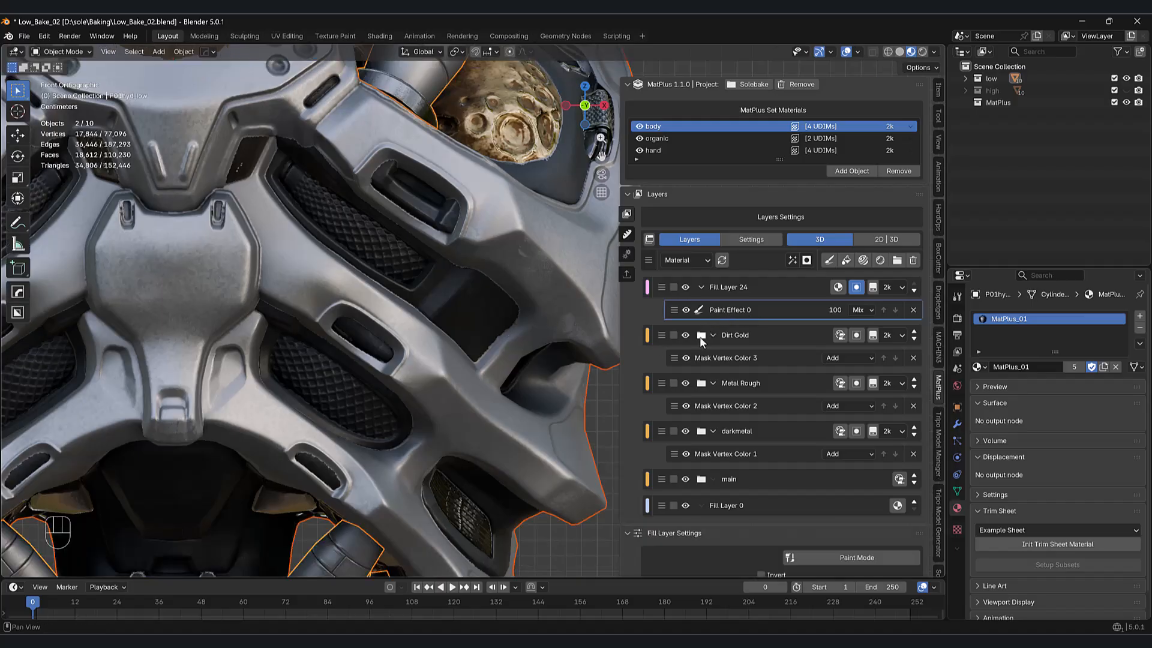
{"action": "scroll", "coordinate": [714, 332], "scroll_direction": "down", "scroll_amount": 5}
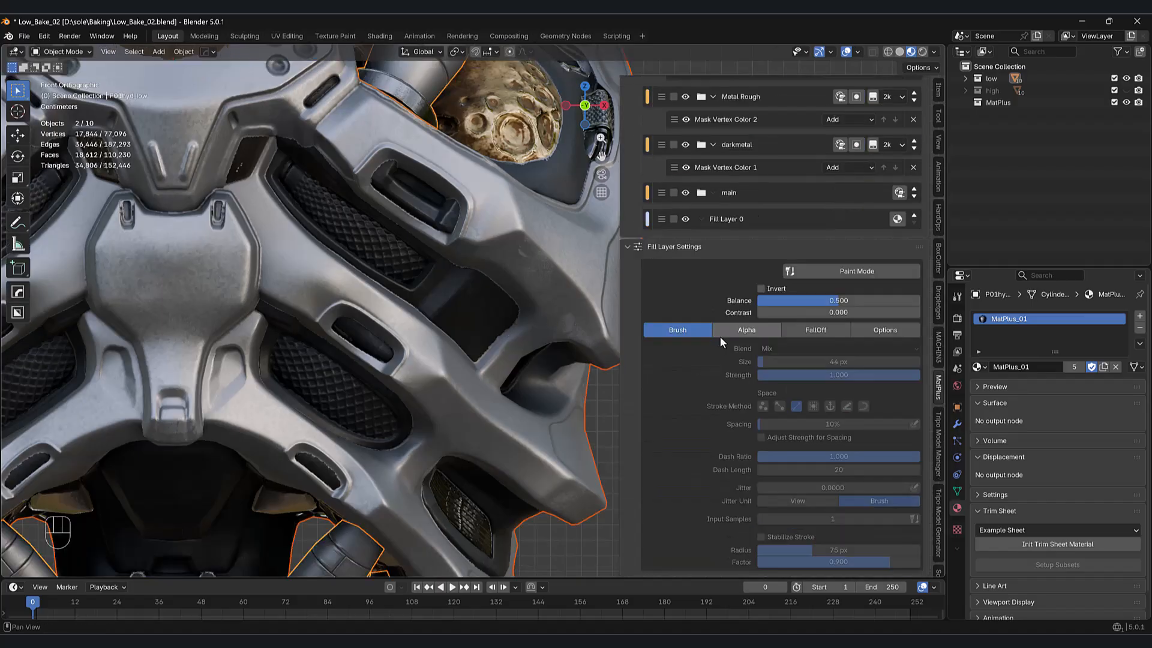
{"action": "left_click", "coordinate": [822, 272]}
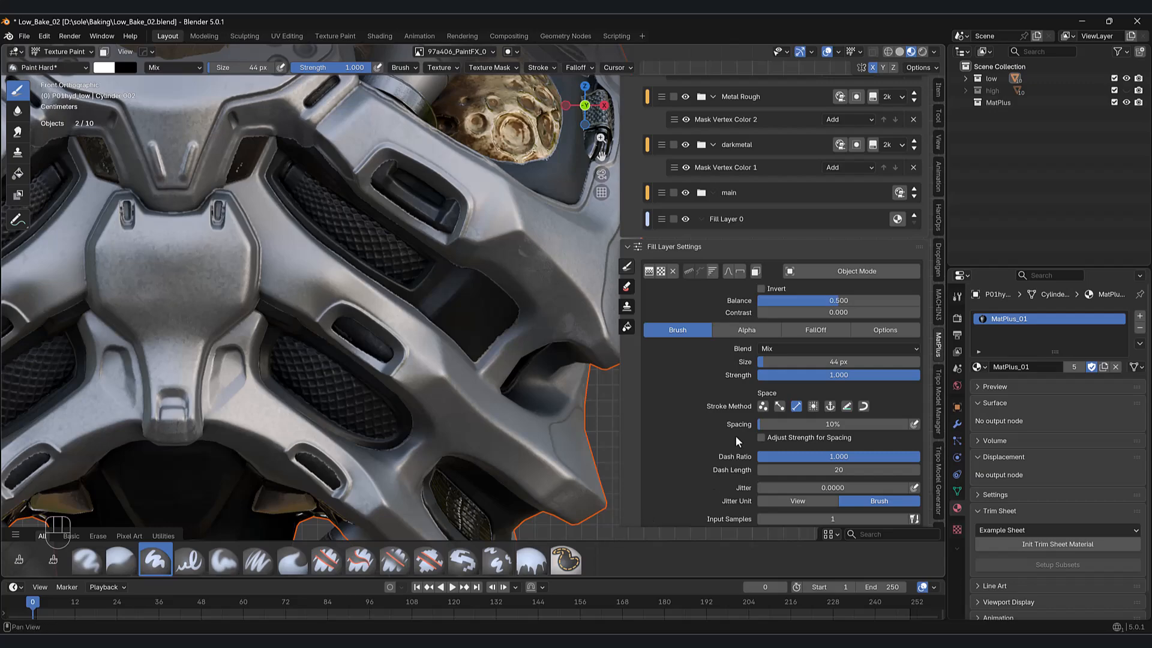
- Look through the library of brush alpha textures and close it without choosing one
{"action": "left_click", "coordinate": [752, 330]}
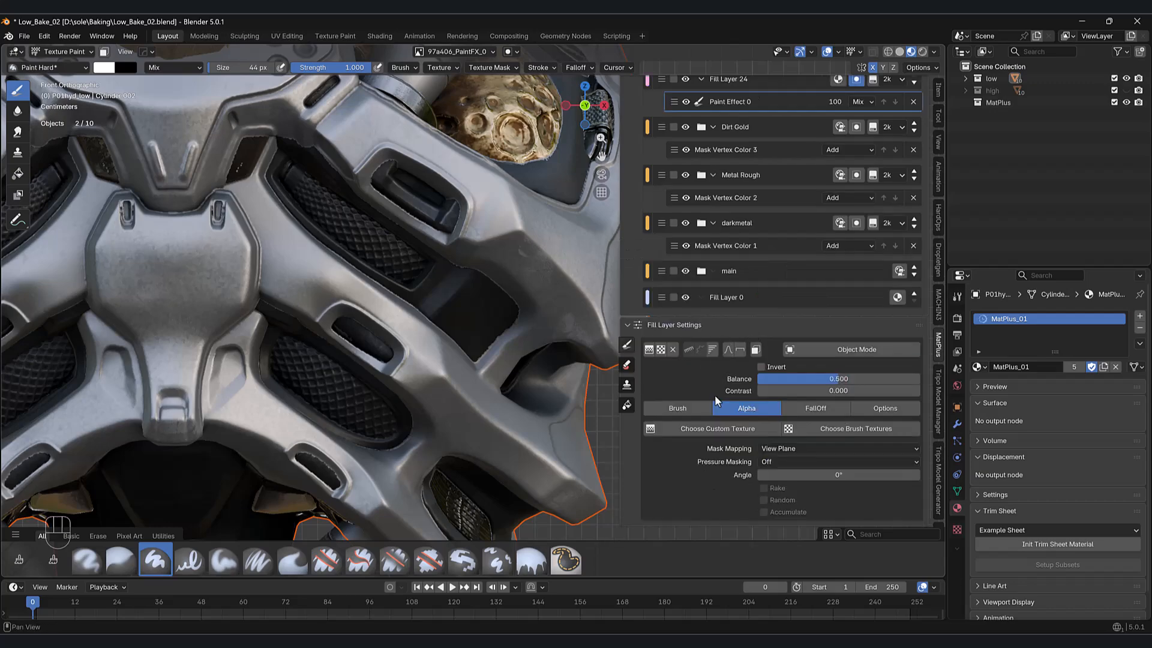
{"action": "left_click", "coordinate": [836, 428]}
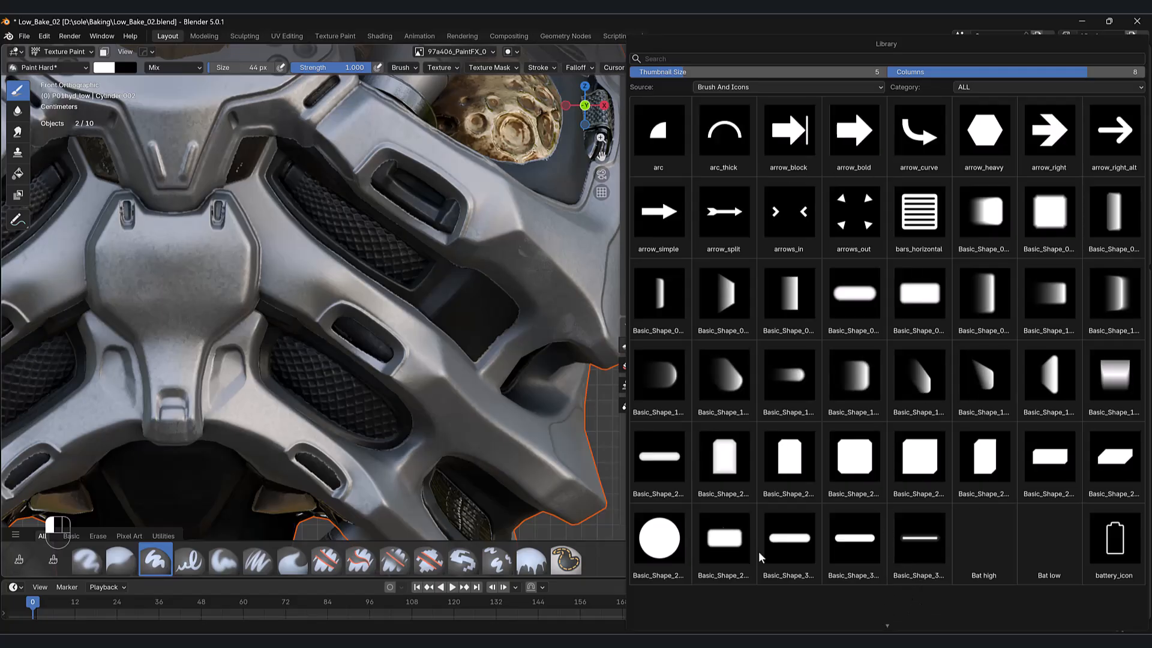
{"action": "left_click", "coordinate": [569, 425]}
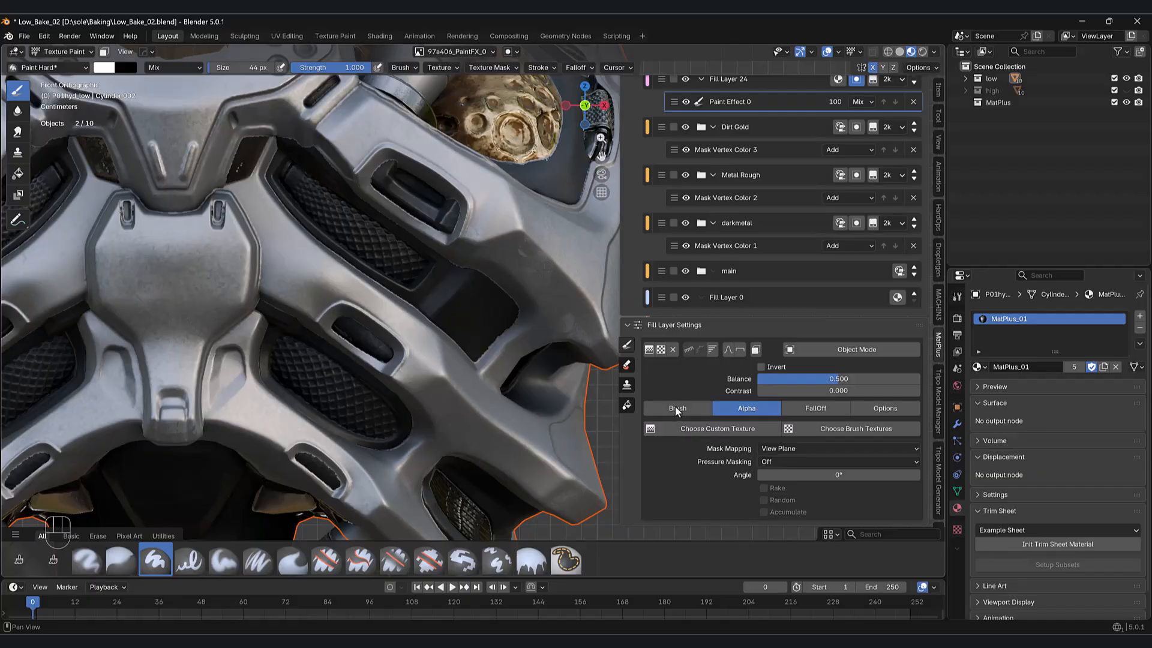
- Set the brush's stroke method to Line and reduce its size to 22 px
{"action": "left_click", "coordinate": [675, 407]}
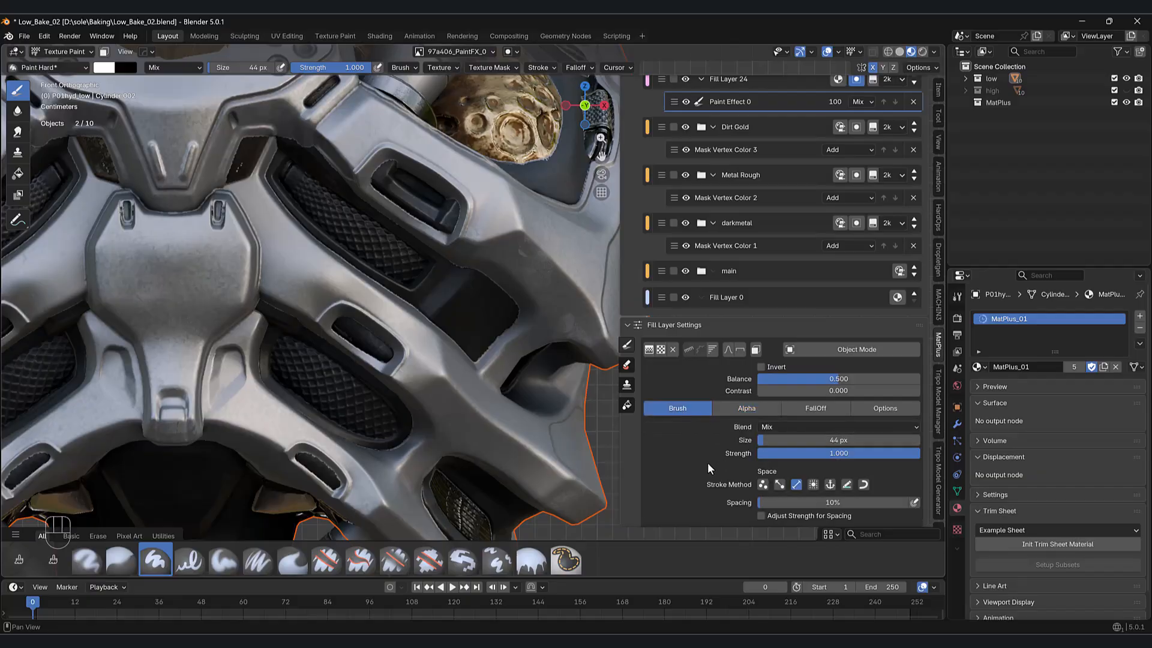
{"action": "scroll", "coordinate": [707, 462], "scroll_direction": "down", "scroll_amount": 3}
{"action": "left_click", "coordinate": [845, 412]}
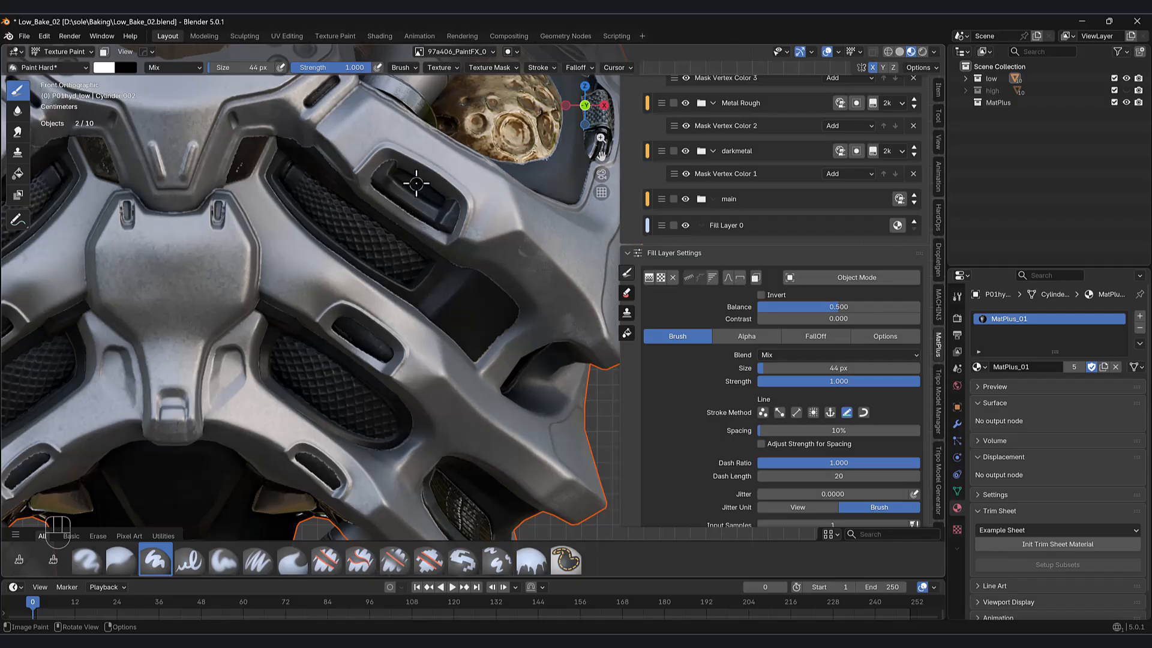
{"action": "scroll", "coordinate": [416, 183], "scroll_direction": "up", "scroll_amount": 2}
{"action": "right_click", "coordinate": [398, 163]}
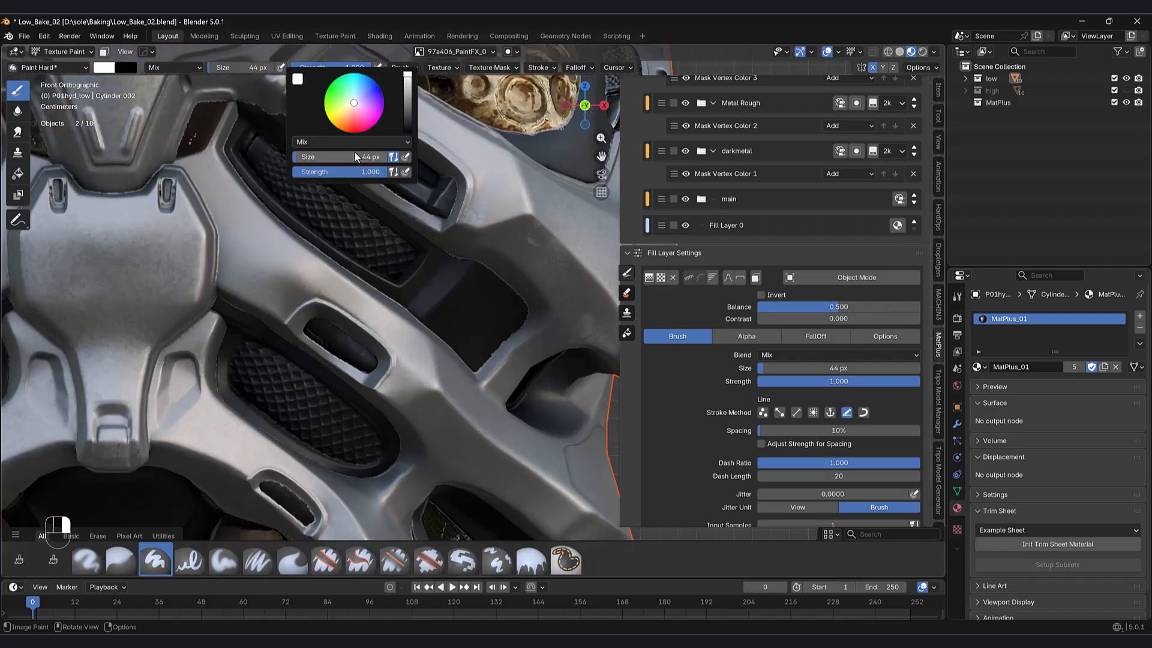
{"action": "left_click_drag", "start_coordinate": [325, 153], "coordinate": [322, 154]}
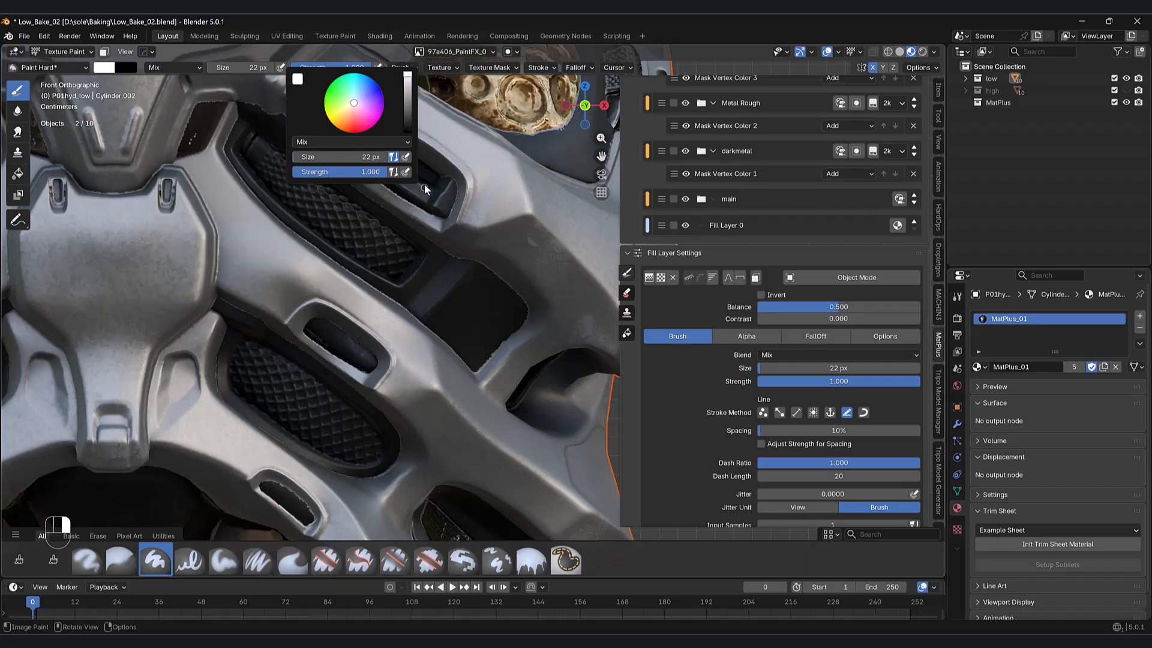
{"action": "right_click", "coordinate": [423, 193]}
{"action": "mouse_move", "coordinate": [431, 179]}
{"action": "left_mouse_down"}
{"action": "mouse_move", "coordinate": [392, 156]}
{"action": "mouse_move", "coordinate": [431, 178]}
{"action": "left_mouse_up"}
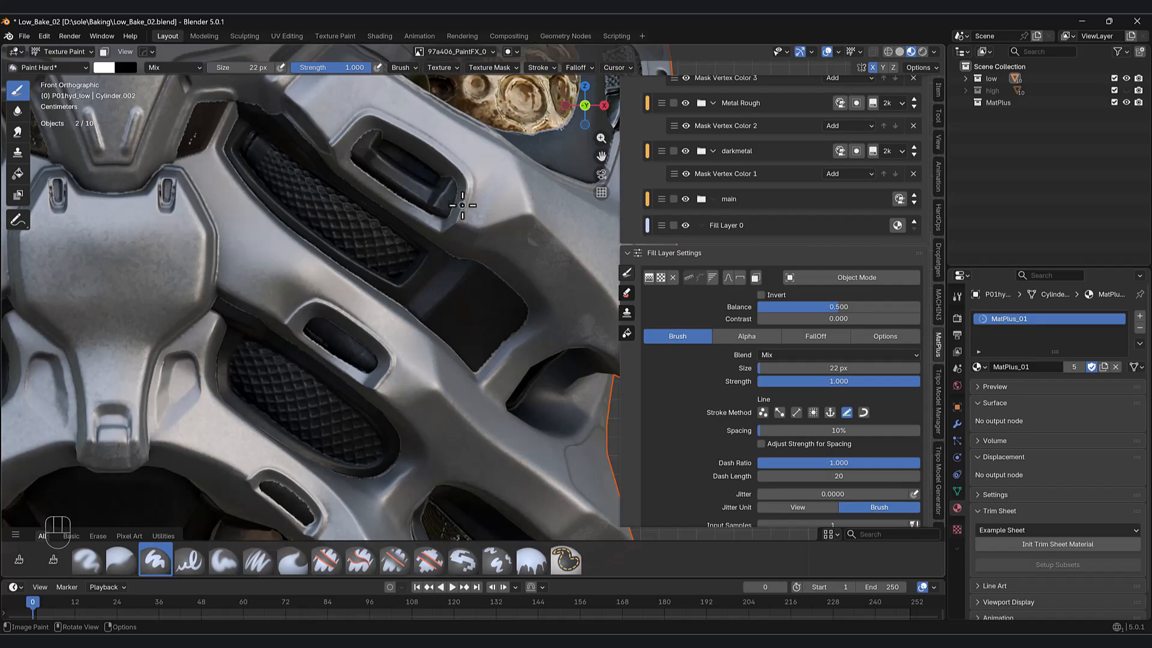
- Switch painting to the rib-cage object and paint short straight emissive lines in the three mirrored pairs of rib slots
{"action": "key", "text": "alt+q"}
{"action": "left_click_drag", "start_coordinate": [384, 146], "coordinate": [433, 175]}
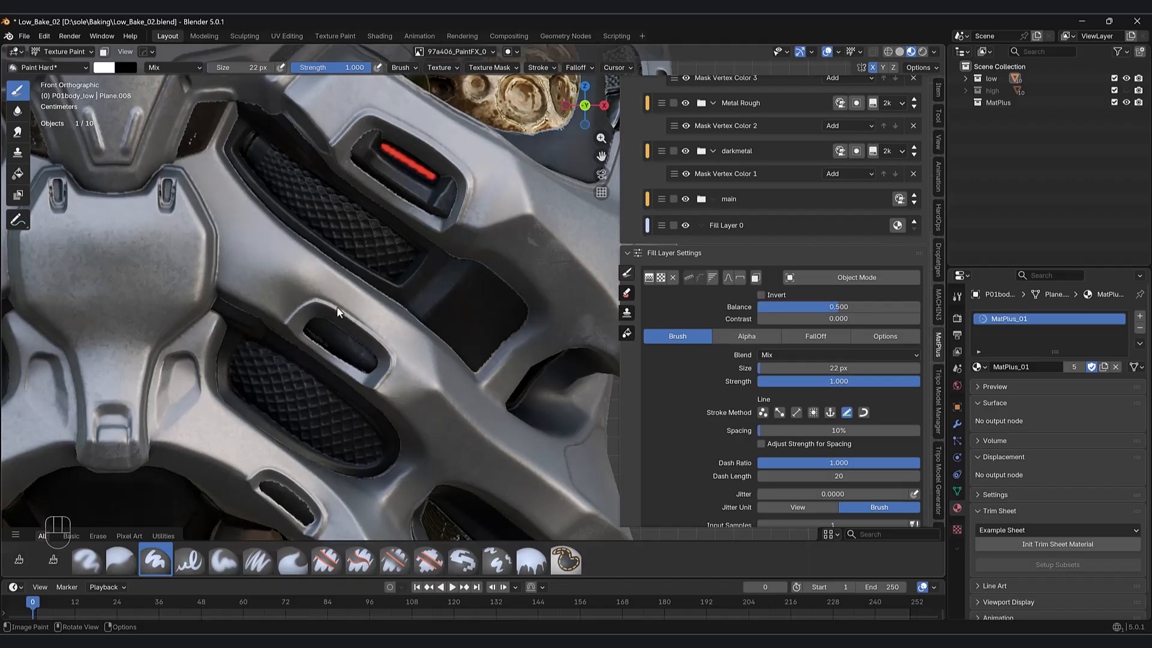
{"action": "key", "text": "ctrl+z"}
{"action": "left_click_drag", "start_coordinate": [391, 151], "coordinate": [422, 171]}
{"action": "left_click_drag", "start_coordinate": [328, 335], "coordinate": [344, 340]}
{"action": "left_click_drag", "start_coordinate": [275, 491], "coordinate": [303, 515]}
- Try to paint a short emissive line in a panel slot on the back of the rib cage, and undo it
{"action": "scroll", "coordinate": [333, 404], "scroll_direction": "down", "scroll_amount": 8}
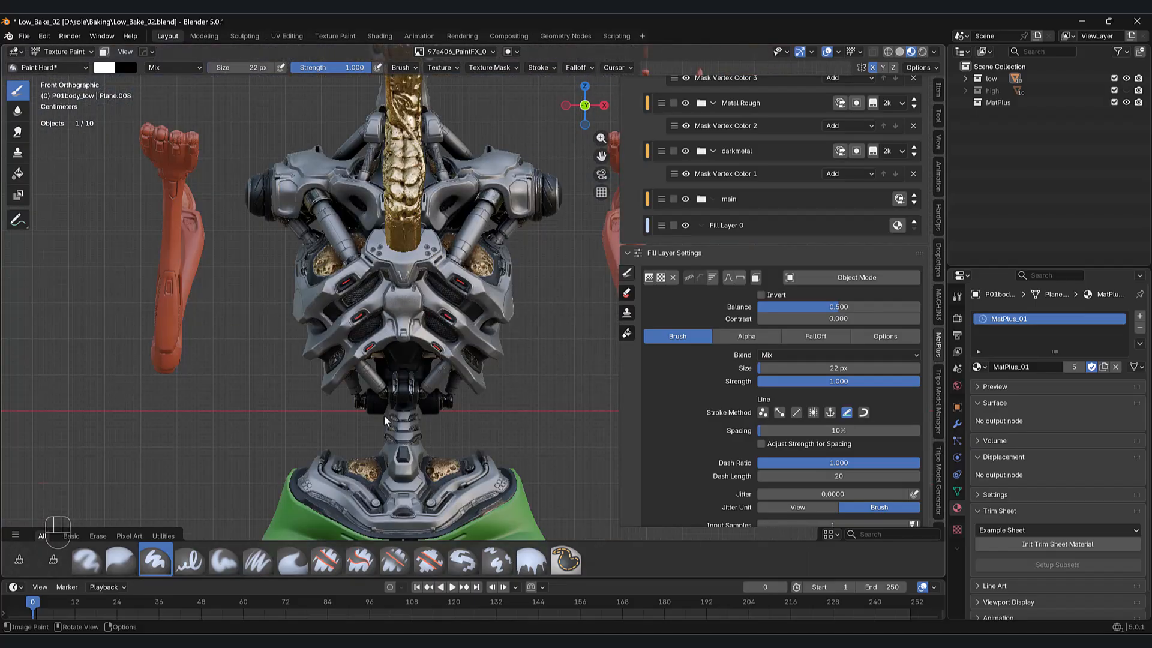
{"action": "mouse_move", "coordinate": [383, 414]}
{"action": "middle_mouse_down"}
{"action": "mouse_move", "coordinate": [442, 422]}
{"action": "mouse_move", "coordinate": [398, 444]}
{"action": "mouse_move", "coordinate": [380, 398]}
{"action": "mouse_move", "coordinate": [214, 397]}
{"action": "mouse_move", "coordinate": [350, 402]}
{"action": "middle_mouse_up"}
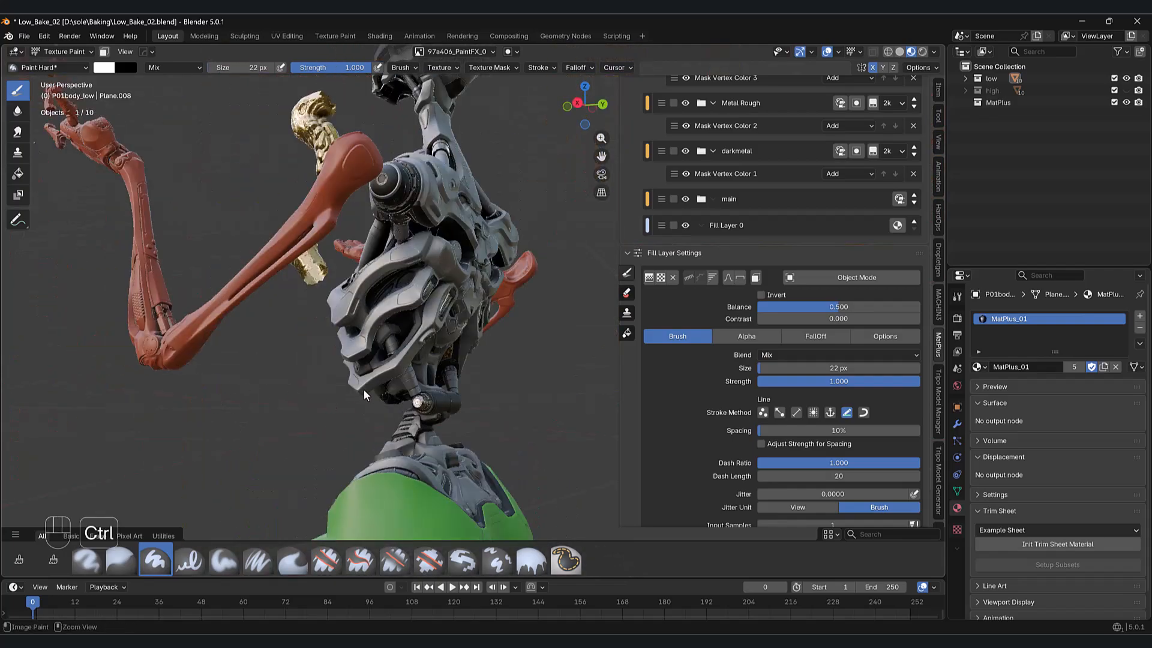
{"action": "key", "text": "ctrl+KP_1"}
{"action": "scroll", "coordinate": [497, 327], "scroll_direction": "up", "scroll_amount": 6}
{"action": "middle_click_drag", "start_coordinate": [558, 354], "coordinate": [240, 419], "text": "shift"}
{"action": "scroll", "coordinate": [308, 390], "scroll_direction": "up", "scroll_amount": 4}
{"action": "scroll", "coordinate": [267, 430], "scroll_direction": "up", "scroll_amount": 1}
{"action": "middle_click_drag", "start_coordinate": [192, 447], "coordinate": [297, 386], "text": "shift"}
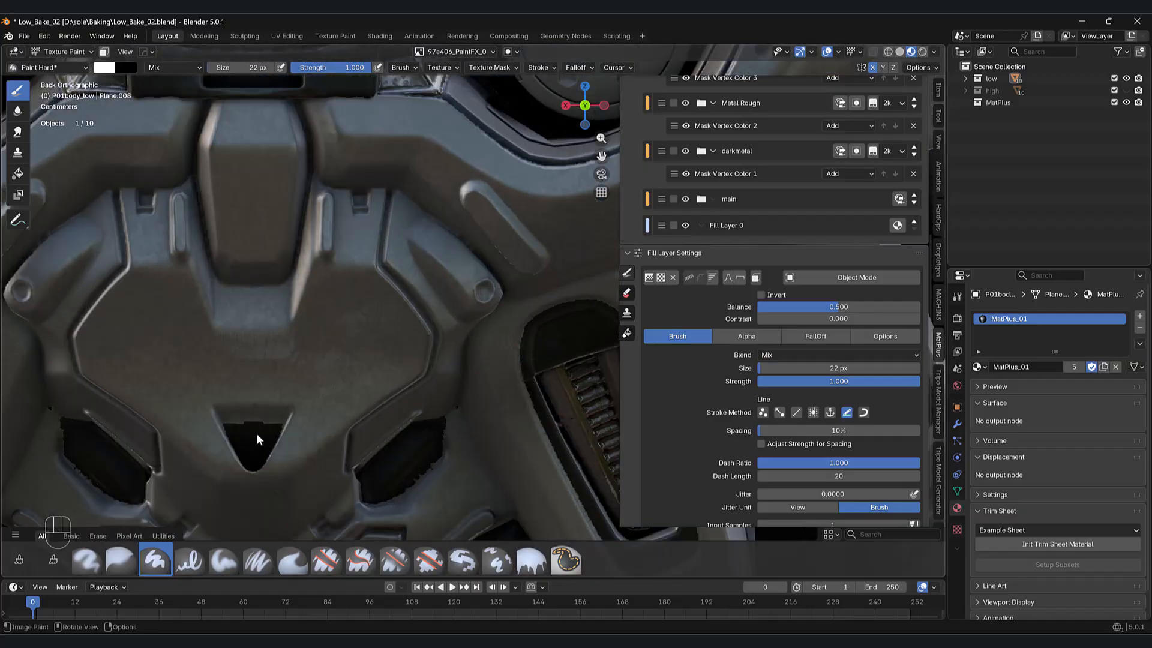
{"action": "left_click", "coordinate": [221, 394]}
{"action": "left_click_drag", "start_coordinate": [220, 394], "coordinate": [244, 413]}
{"action": "mouse_move", "coordinate": [247, 415]}
{"action": "left_mouse_down"}
{"action": "mouse_move", "coordinate": [220, 394]}
{"action": "mouse_move", "coordinate": [236, 409]}
{"action": "left_mouse_up"}
{"action": "key", "text": "ctrl+z"}
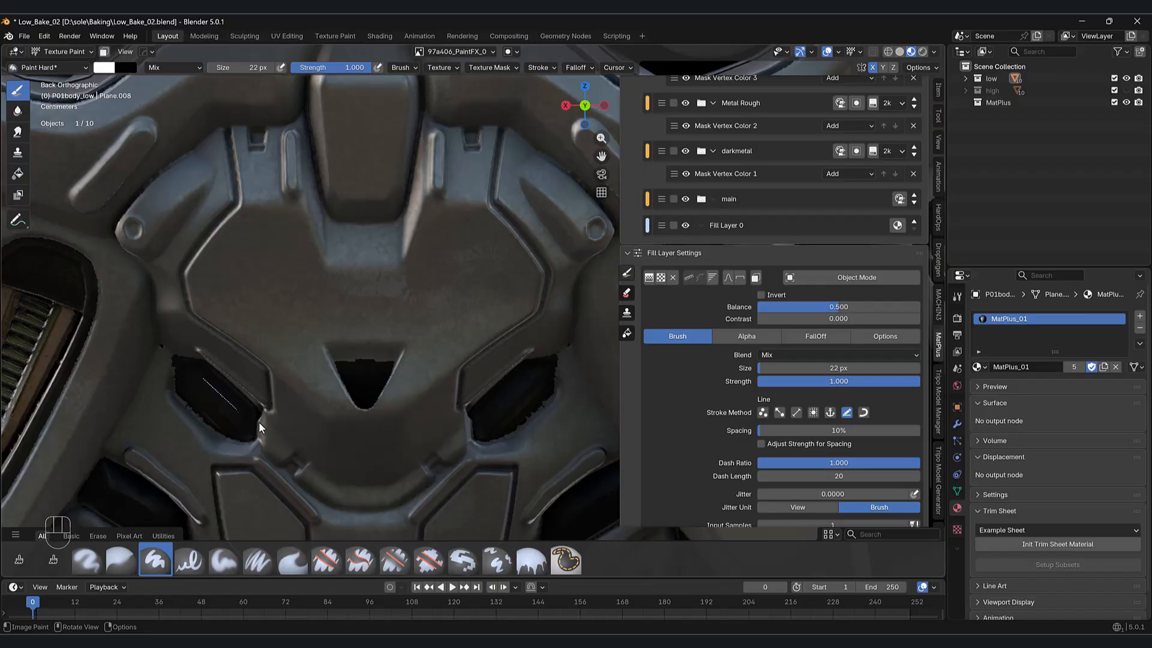
- Examine the painted red strips in the front rib slots up close alongside the body material's layer stack
{"action": "mouse_move", "coordinate": [260, 422]}
{"action": "middle_mouse_down"}
{"action": "mouse_move", "coordinate": [322, 433]}
{"action": "mouse_move", "coordinate": [549, 427]}
{"action": "mouse_move", "coordinate": [463, 406]}
{"action": "mouse_move", "coordinate": [447, 375]}
{"action": "mouse_move", "coordinate": [570, 254]}
{"action": "middle_mouse_up"}
{"action": "scroll", "coordinate": [549, 427], "scroll_direction": "up", "scroll_amount": 3}
{"action": "scroll", "coordinate": [463, 407], "scroll_direction": "down", "scroll_amount": 5}
{"action": "scroll", "coordinate": [447, 374], "scroll_direction": "up", "scroll_amount": 4}
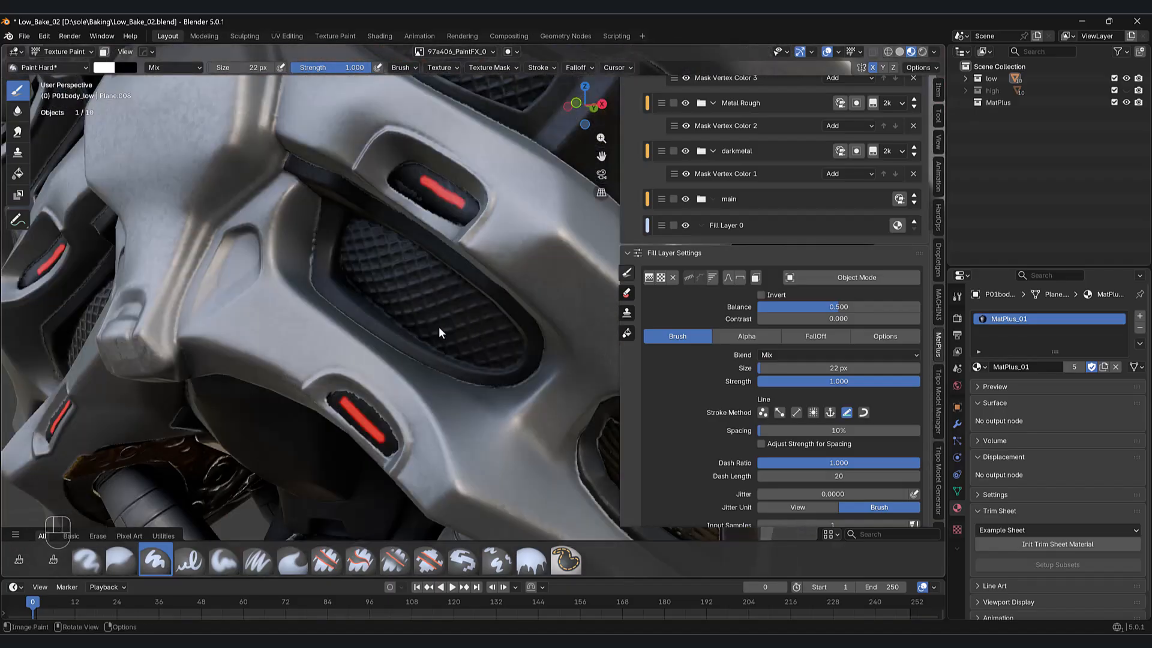
{"action": "middle_click_drag", "start_coordinate": [451, 322], "coordinate": [469, 330], "text": "shift"}
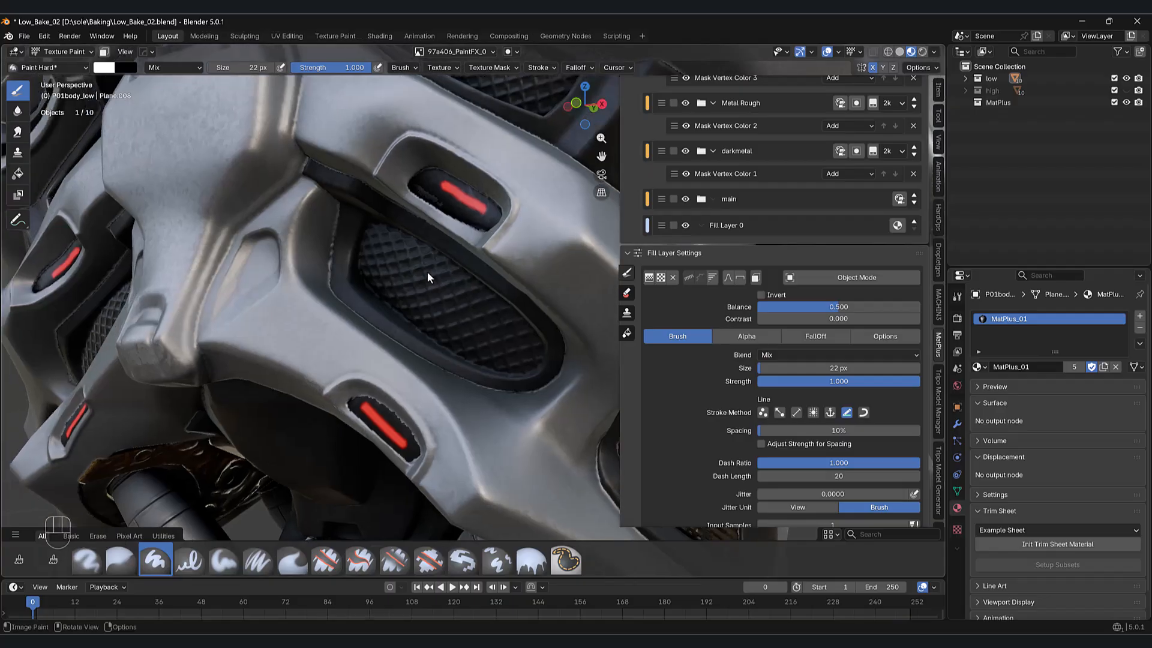
{"action": "mouse_move", "coordinate": [364, 143]}
{"action": "middle_mouse_down", "text": "shift"}
{"action": "mouse_move", "coordinate": [495, 235]}
{"action": "mouse_move", "coordinate": [618, 250]}
{"action": "middle_mouse_up", "text": "shift"}
{"action": "scroll", "coordinate": [823, 222], "scroll_direction": "up", "scroll_amount": 2}
{"action": "scroll", "coordinate": [823, 221], "scroll_direction": "up", "scroll_amount": 8}
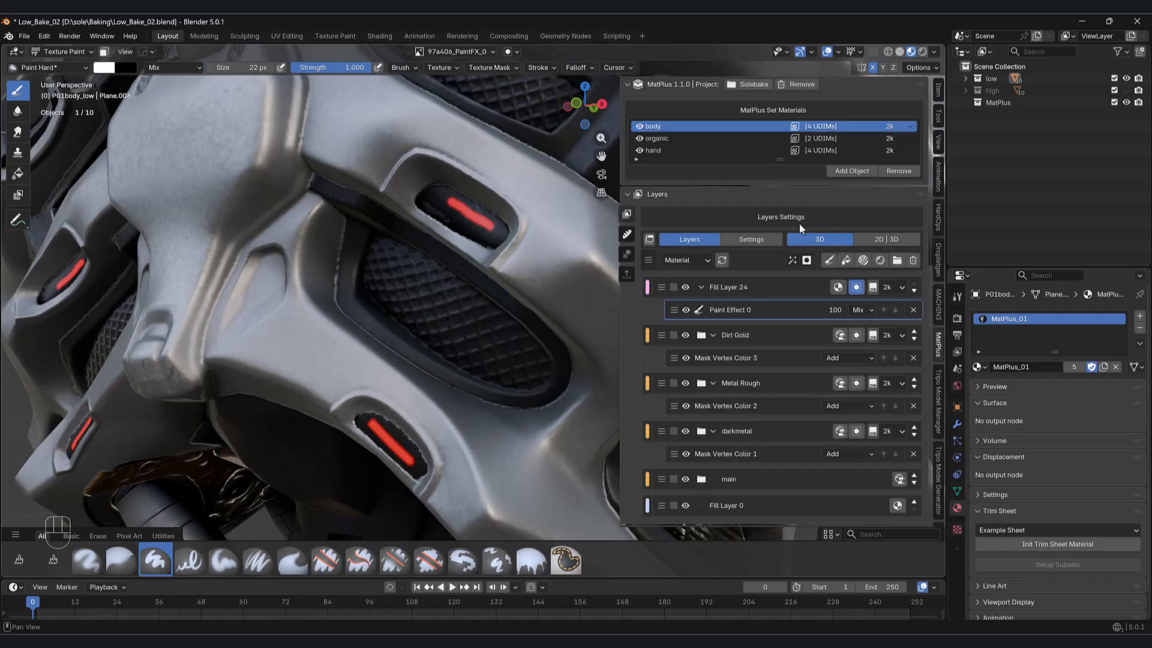
{"action": "scroll", "coordinate": [861, 258], "scroll_direction": "down", "scroll_amount": 1}
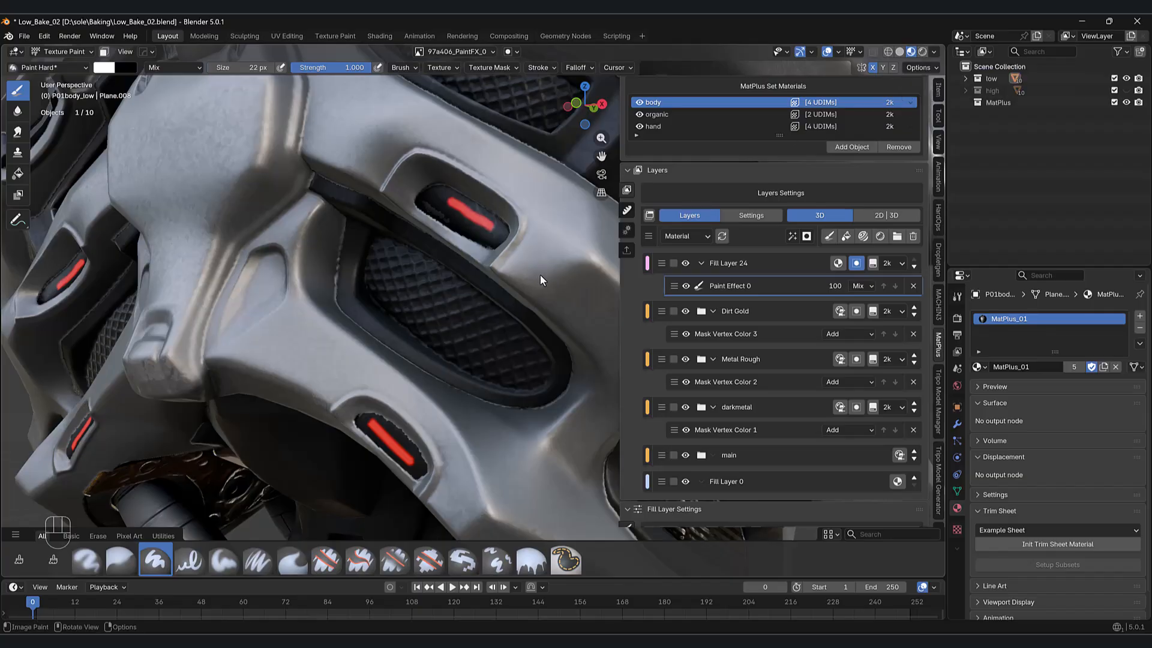
{"action": "scroll", "coordinate": [743, 341], "scroll_direction": "up", "scroll_amount": 2}
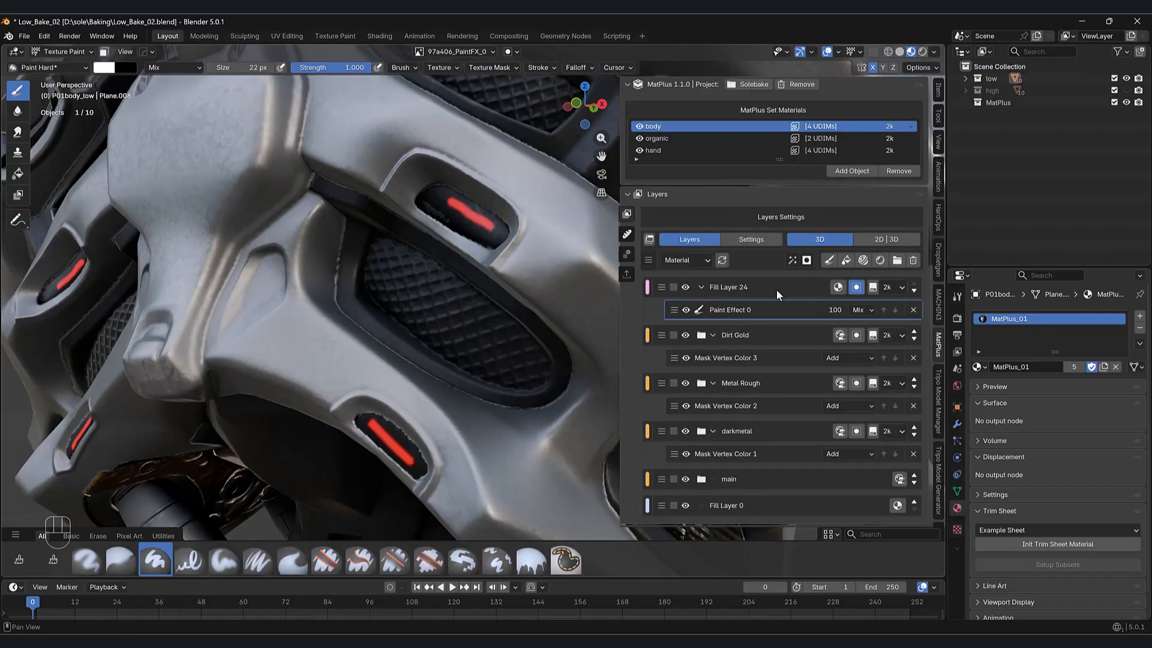
- Enable the height channel on the emissive fill layer Fill Layer 24 and set its height to -0.246
{"action": "left_click", "coordinate": [836, 288]}
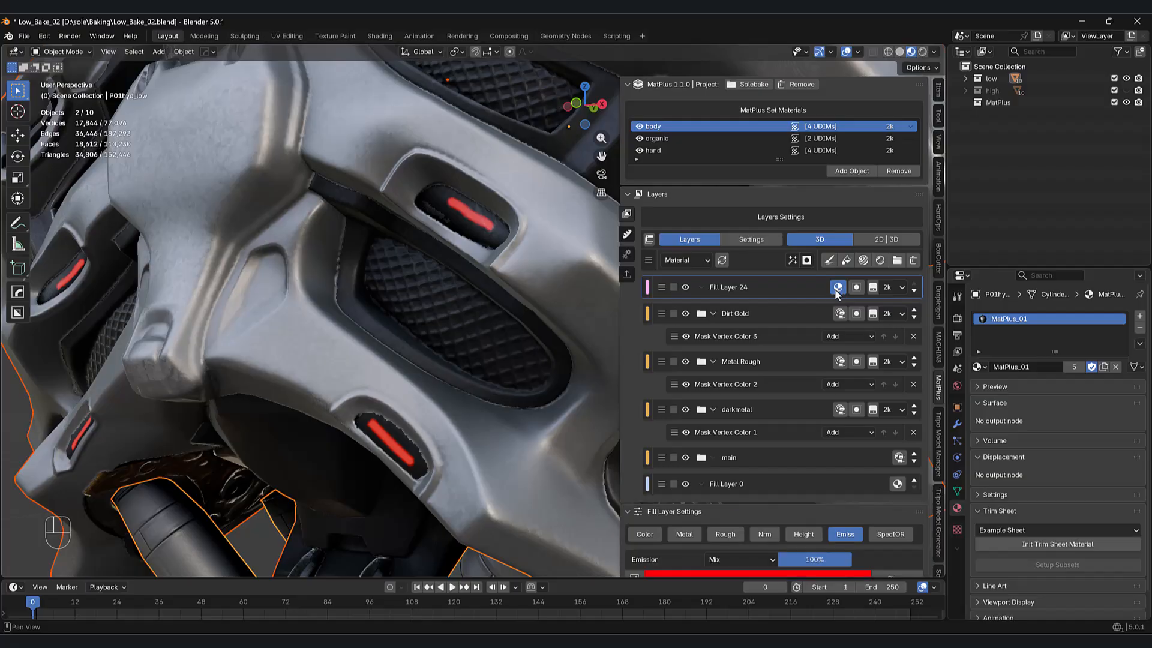
{"action": "scroll", "coordinate": [749, 359], "scroll_direction": "down", "scroll_amount": 1}
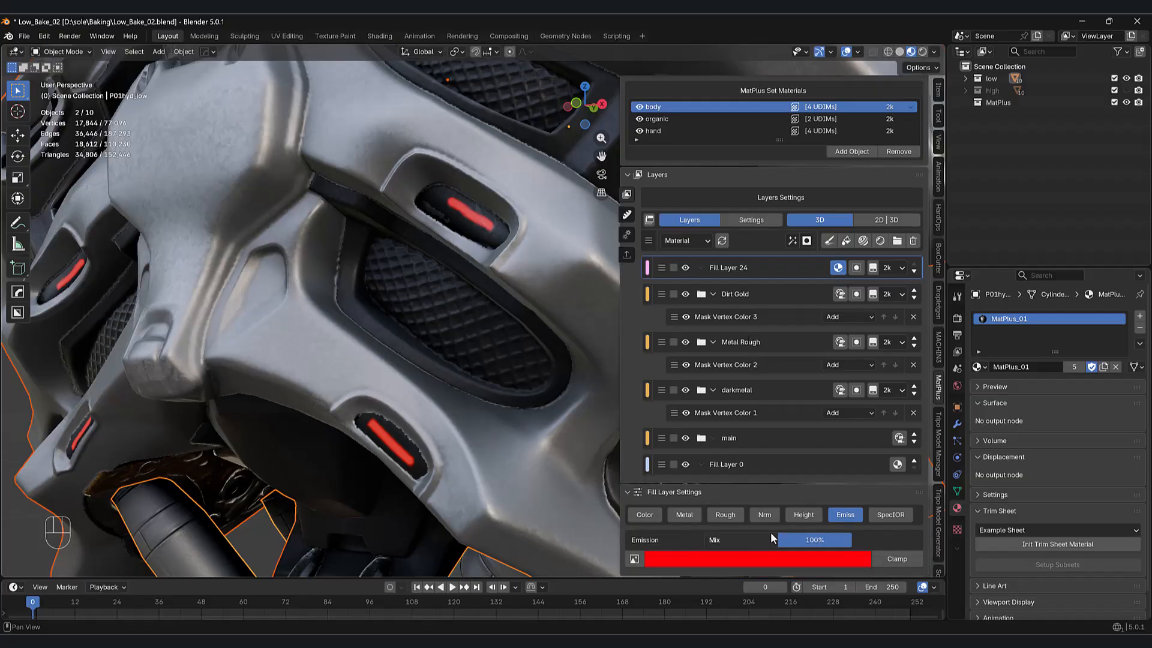
{"action": "left_click", "coordinate": [804, 514]}
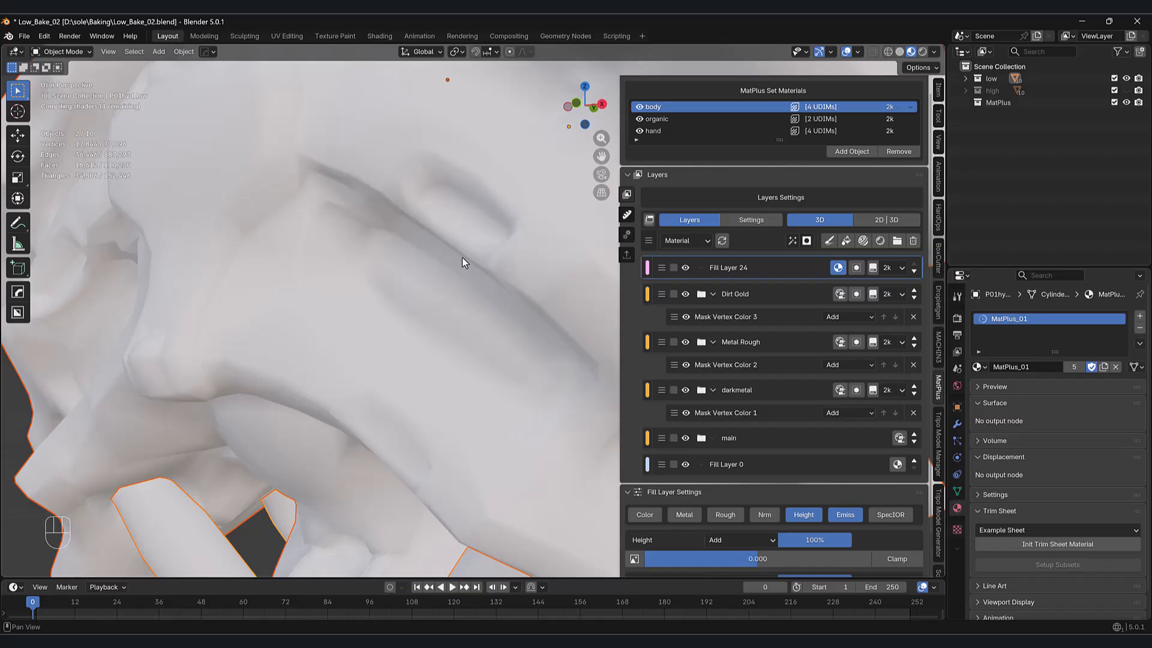
{"action": "middle_click_drag", "start_coordinate": [372, 148], "coordinate": [463, 315], "text": "shift"}
{"action": "scroll", "coordinate": [462, 229], "scroll_direction": "up", "scroll_amount": 5}
{"action": "middle_click_drag", "start_coordinate": [462, 231], "coordinate": [774, 531], "text": "shift"}
{"action": "scroll", "coordinate": [773, 531], "scroll_direction": "down", "scroll_amount": 2}
{"action": "mouse_move", "coordinate": [757, 522]}
{"action": "left_mouse_down", "text": "shift"}
{"action": "mouse_move", "coordinate": [714, 521]}
{"action": "mouse_move", "coordinate": [729, 522]}
{"action": "left_mouse_up", "text": "shift"}
{"action": "scroll", "coordinate": [516, 416], "scroll_direction": "down", "scroll_amount": 10}
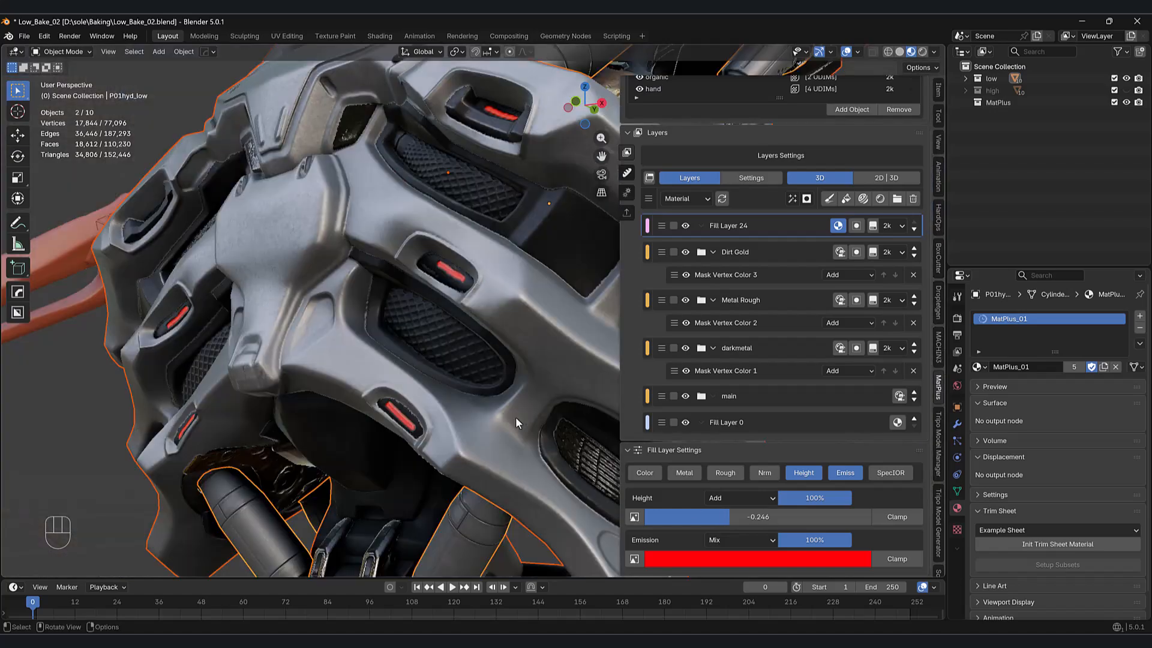
- Adjust the emission color of the light-strip fill layer and save the file
{"action": "middle_click_drag", "start_coordinate": [516, 419], "coordinate": [617, 468]}
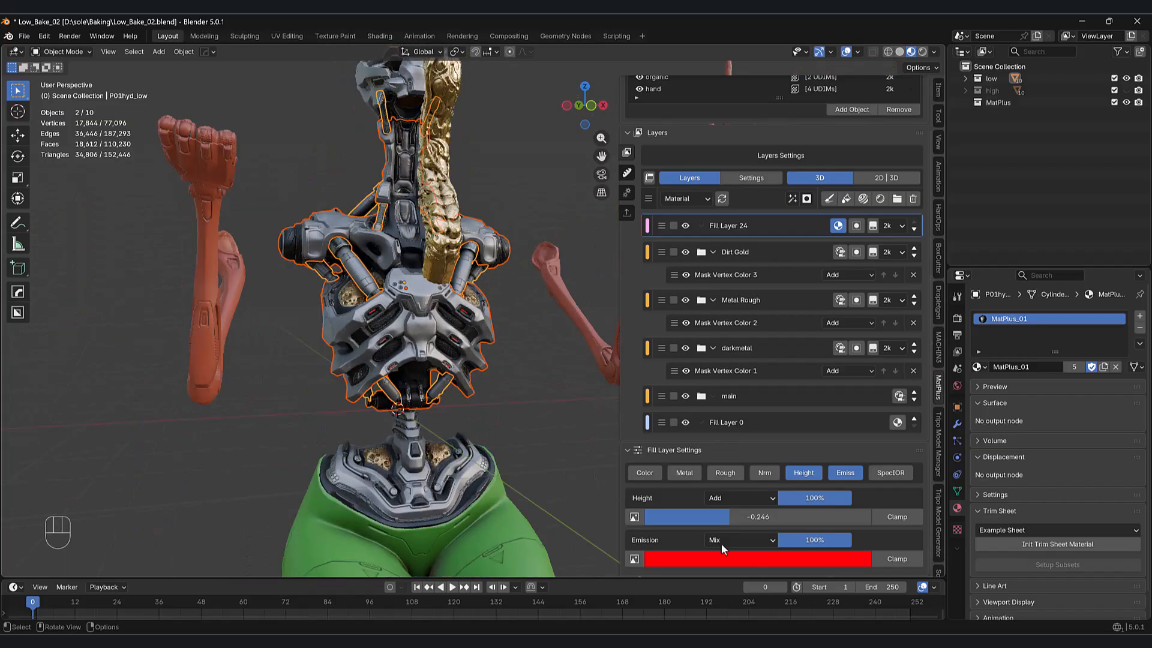
{"action": "left_click", "coordinate": [735, 557]}
{"action": "mouse_move", "coordinate": [682, 368]}
{"action": "left_mouse_down"}
{"action": "mouse_move", "coordinate": [710, 348]}
{"action": "mouse_move", "coordinate": [702, 354]}
{"action": "left_mouse_up"}
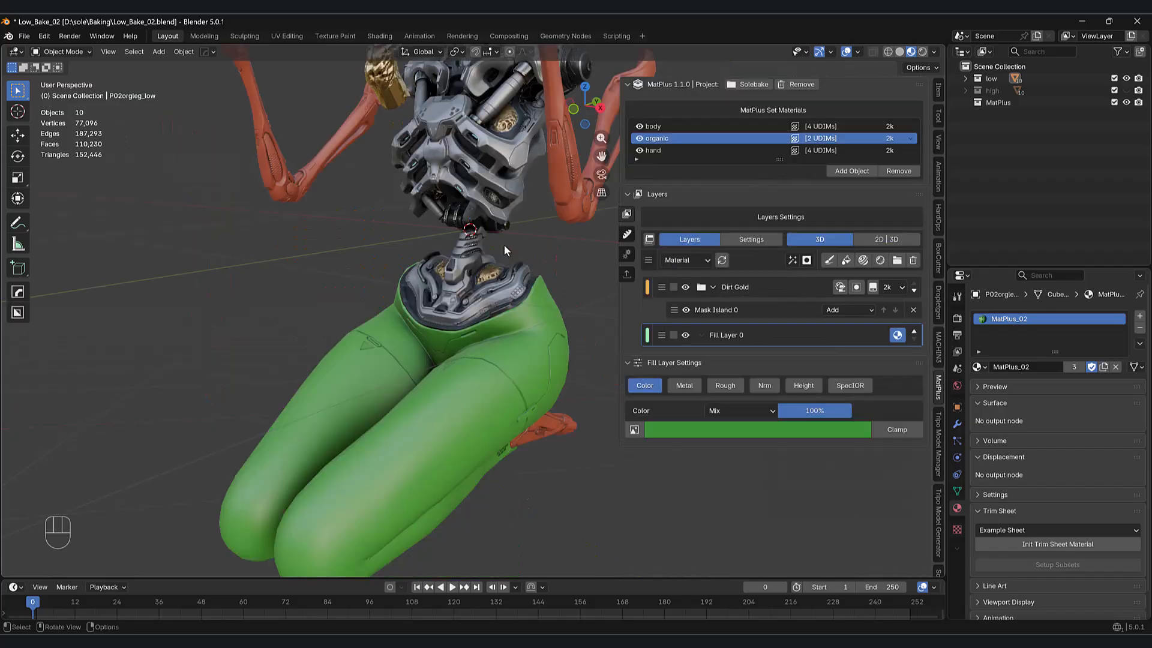
{"action": "key", "text": "ctrl+s"}
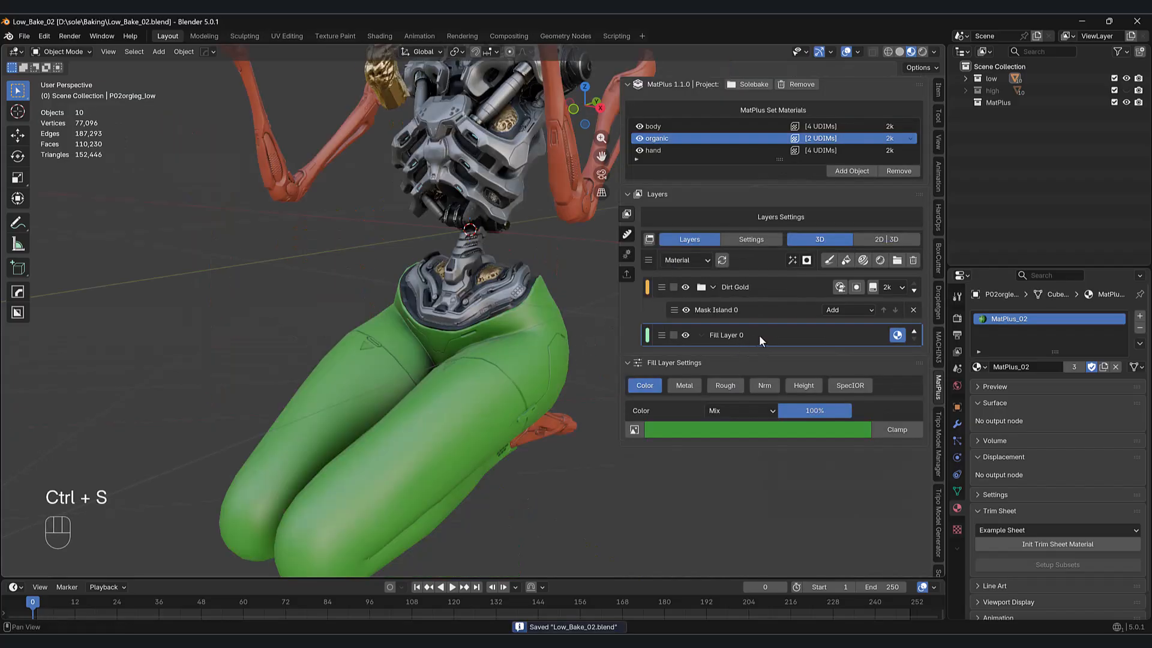
- Search the smart materials for "metal" and add Metal Rough to the organic set above Fill Layer 0
{"action": "middle_click_drag", "start_coordinate": [612, 492], "coordinate": [867, 260]}
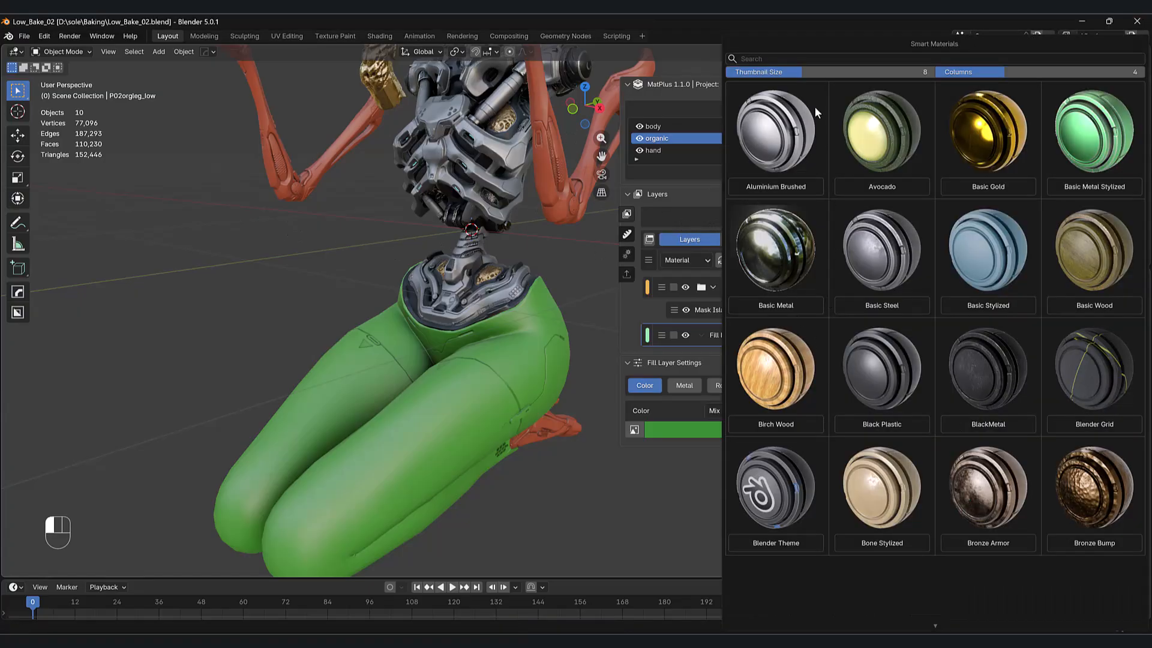
{"action": "left_click", "coordinate": [815, 59]}
{"action": "type", "text": "metal"}
{"action": "key", "text": "Return"}
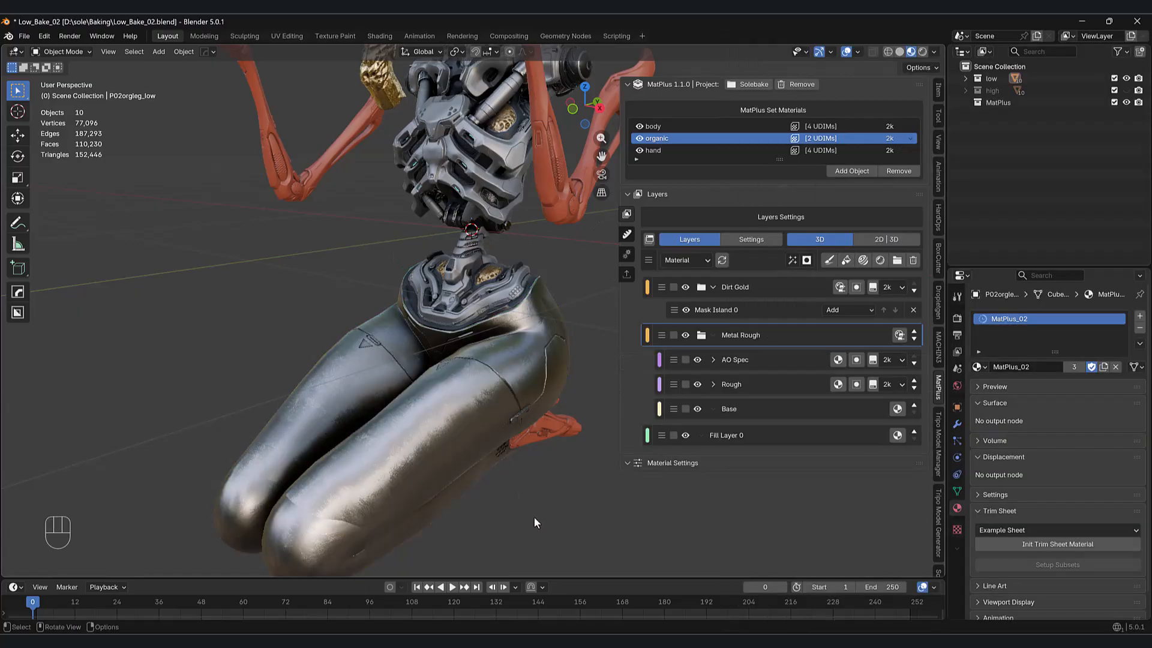
- Toggle the Rough layer and its fill effects on and off to compare their influence on the metal legs
{"action": "middle_click_drag", "start_coordinate": [534, 497], "coordinate": [576, 468]}
{"action": "left_click", "coordinate": [696, 384]}
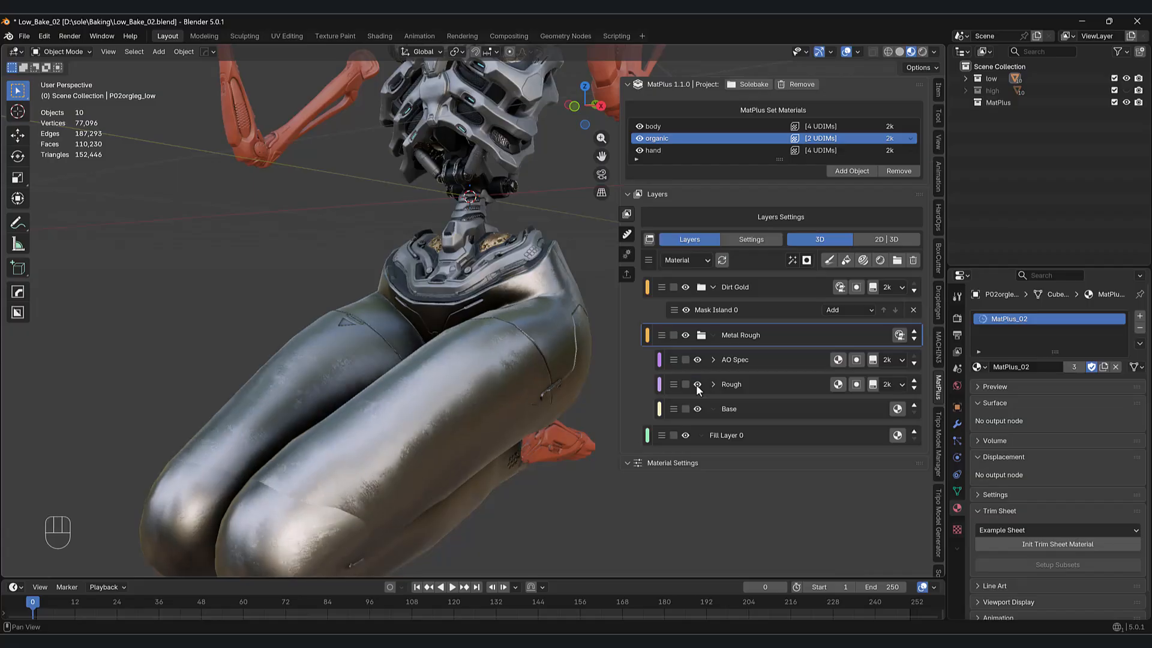
{"action": "left_click", "coordinate": [697, 384]}
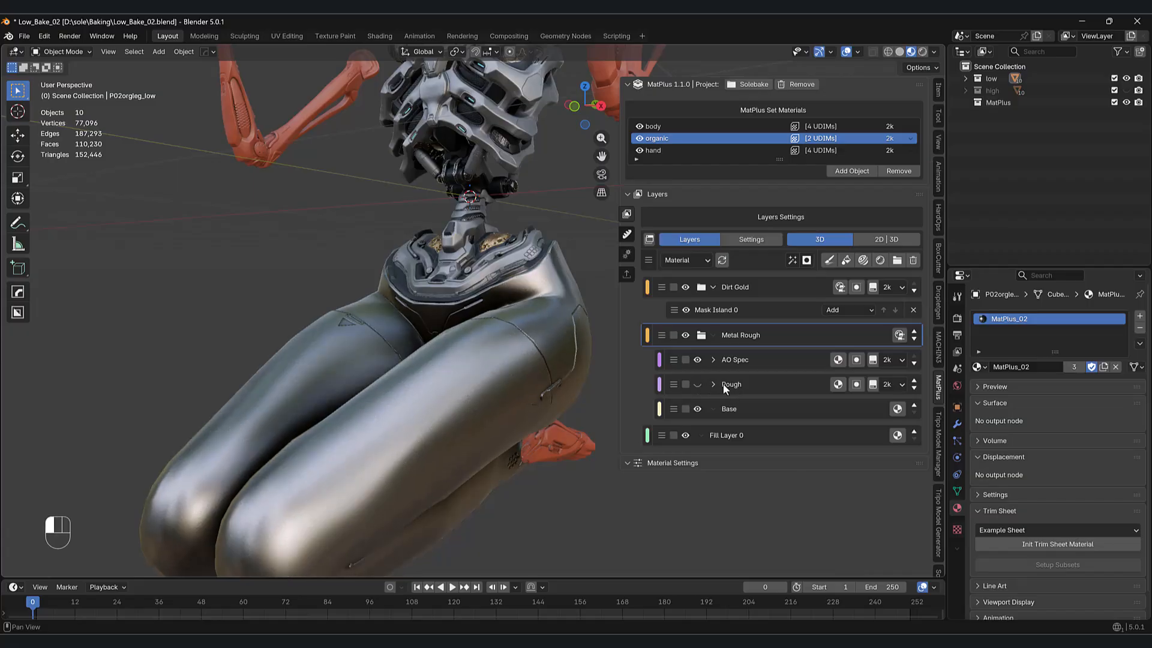
{"action": "left_click", "coordinate": [738, 384]}
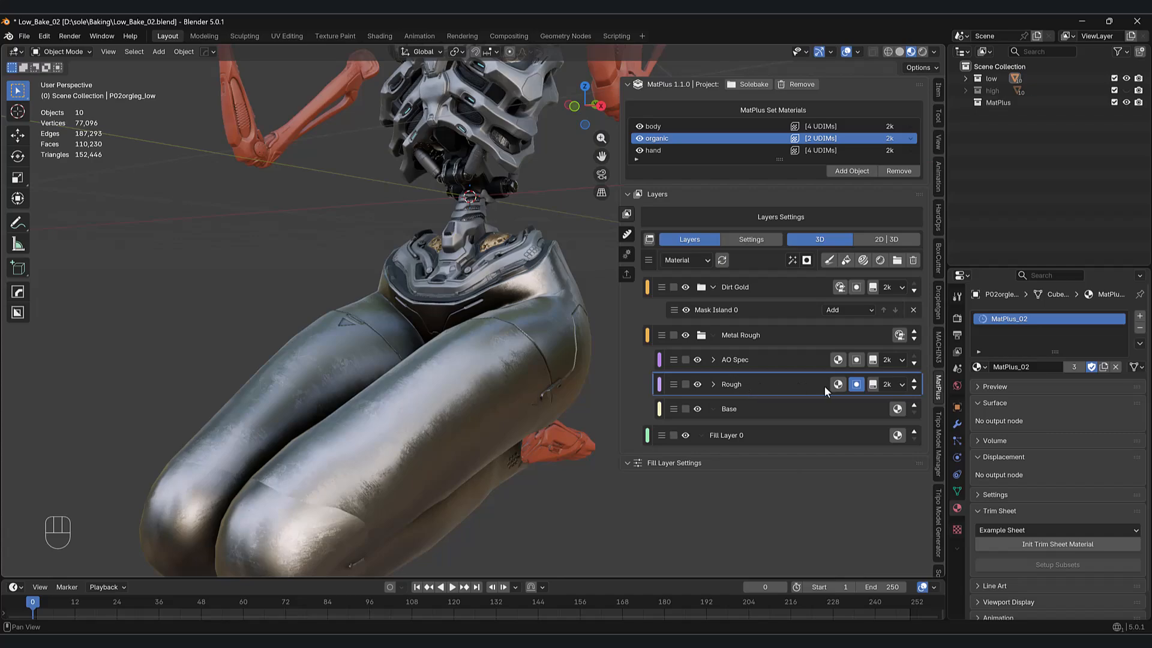
{"action": "left_click", "coordinate": [713, 385]}
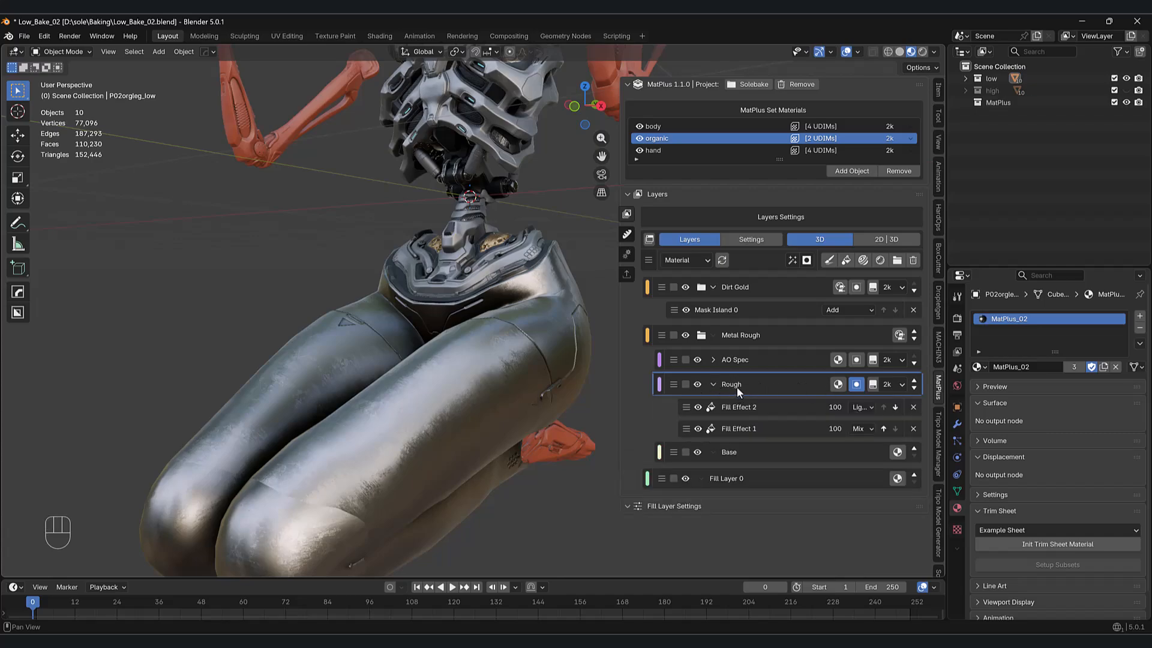
{"action": "left_click", "coordinate": [697, 407]}
{"action": "left_click", "coordinate": [697, 429]}
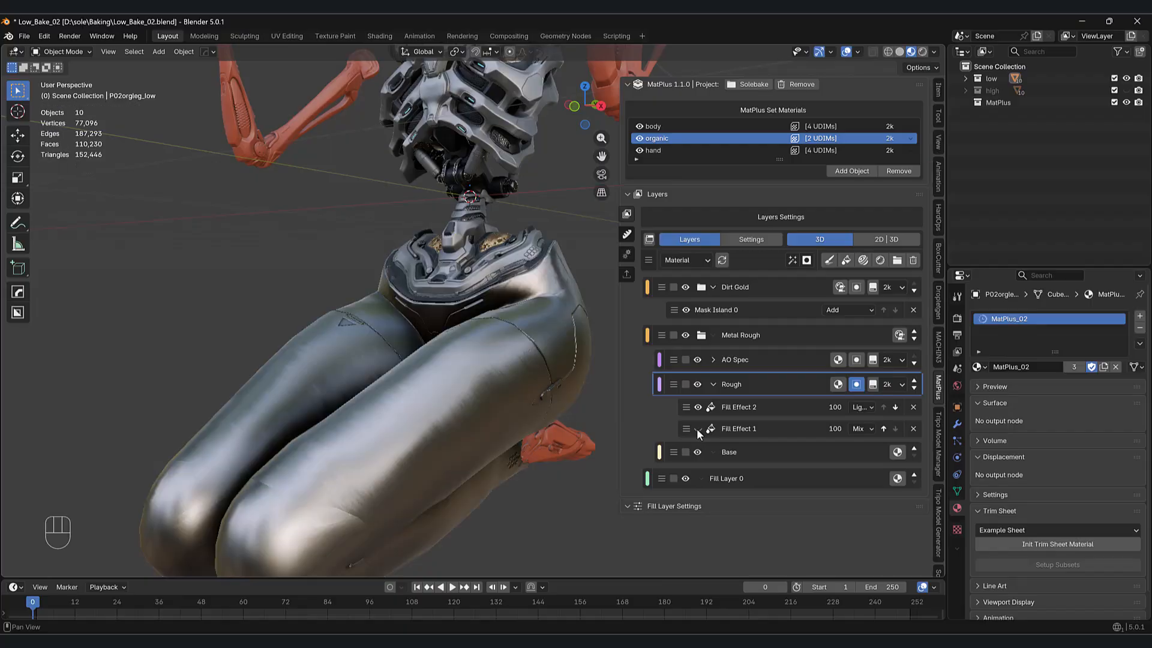
{"action": "left_click", "coordinate": [697, 429]}
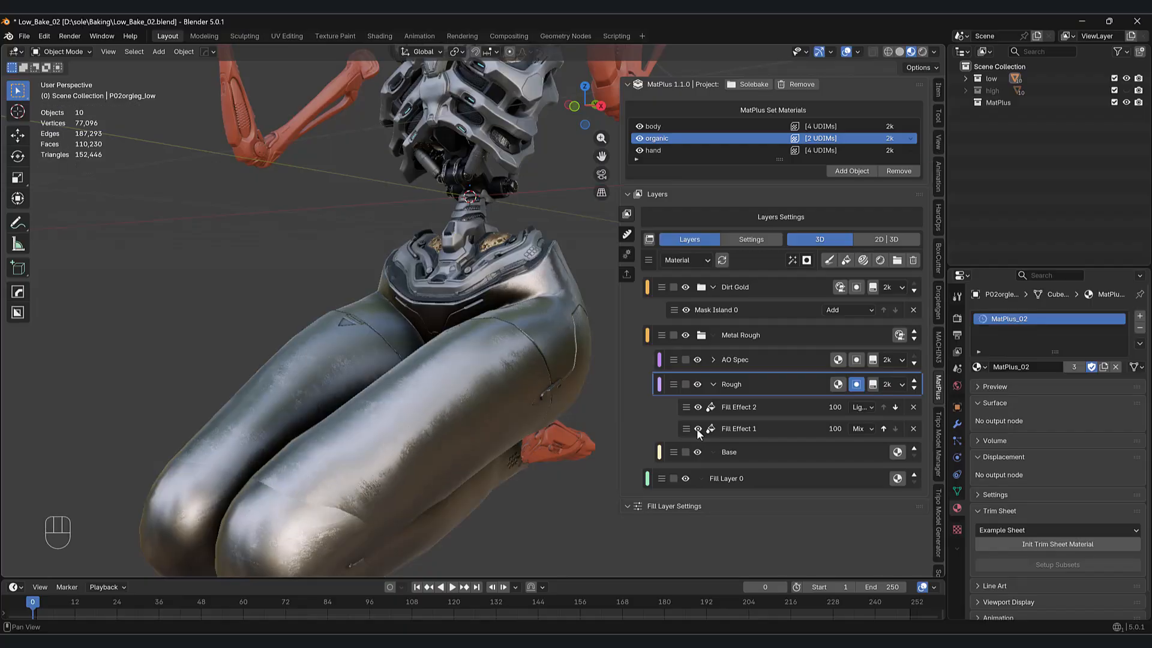
{"action": "left_click", "coordinate": [697, 429]}
{"action": "left_click", "coordinate": [698, 429]}
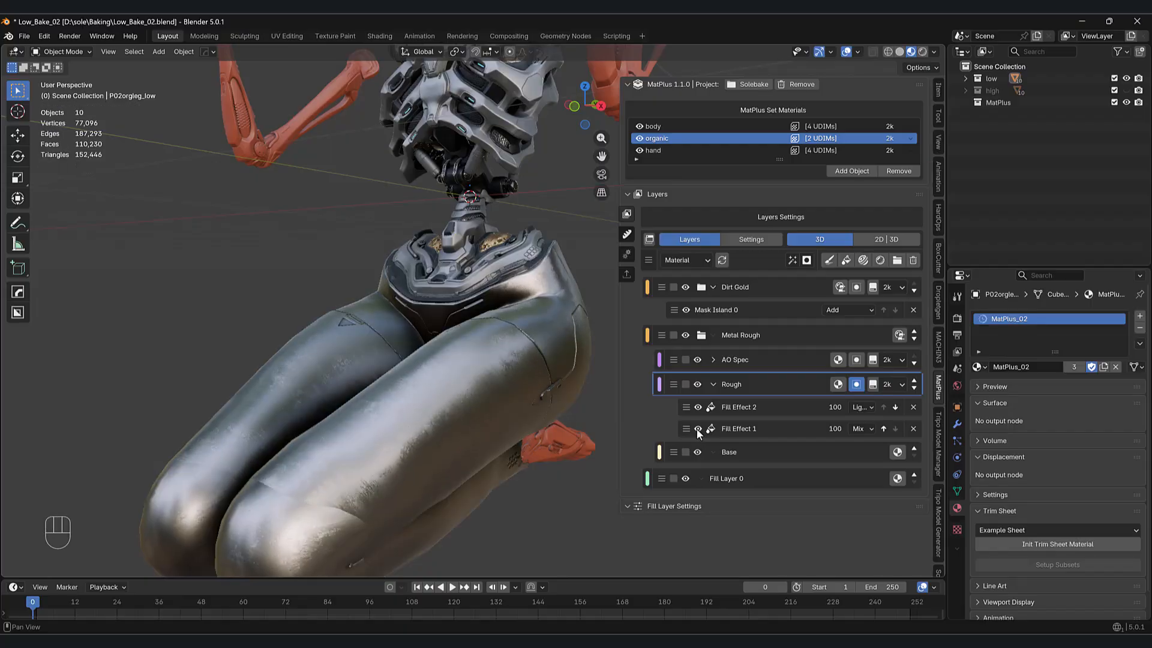
- Delete the Rough layer from the legs' Metal Rough material
{"action": "left_click", "coordinate": [698, 385]}
{"action": "left_click", "coordinate": [710, 385]}
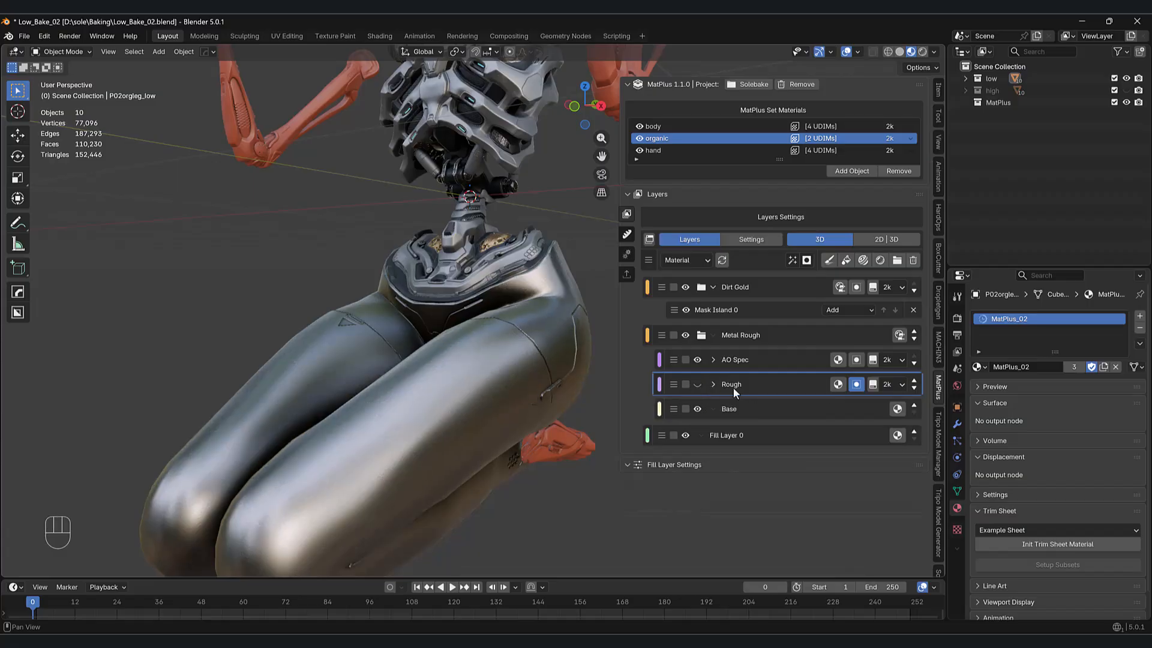
{"action": "left_click", "coordinate": [913, 260]}
- Compare the legs with and without the AO Spec layer and leave that layer hidden
{"action": "left_click", "coordinate": [699, 359]}
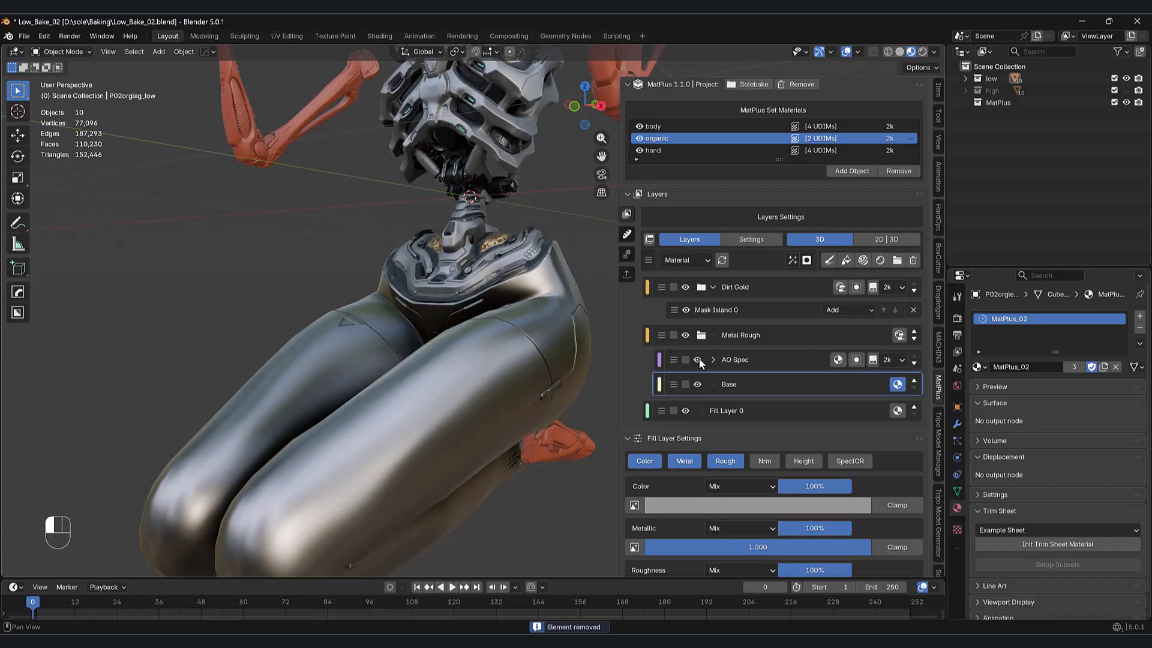
{"action": "left_click", "coordinate": [699, 358]}
{"action": "scroll", "coordinate": [570, 441], "scroll_direction": "down", "scroll_amount": 5}
{"action": "middle_click_drag", "start_coordinate": [564, 463], "coordinate": [468, 367]}
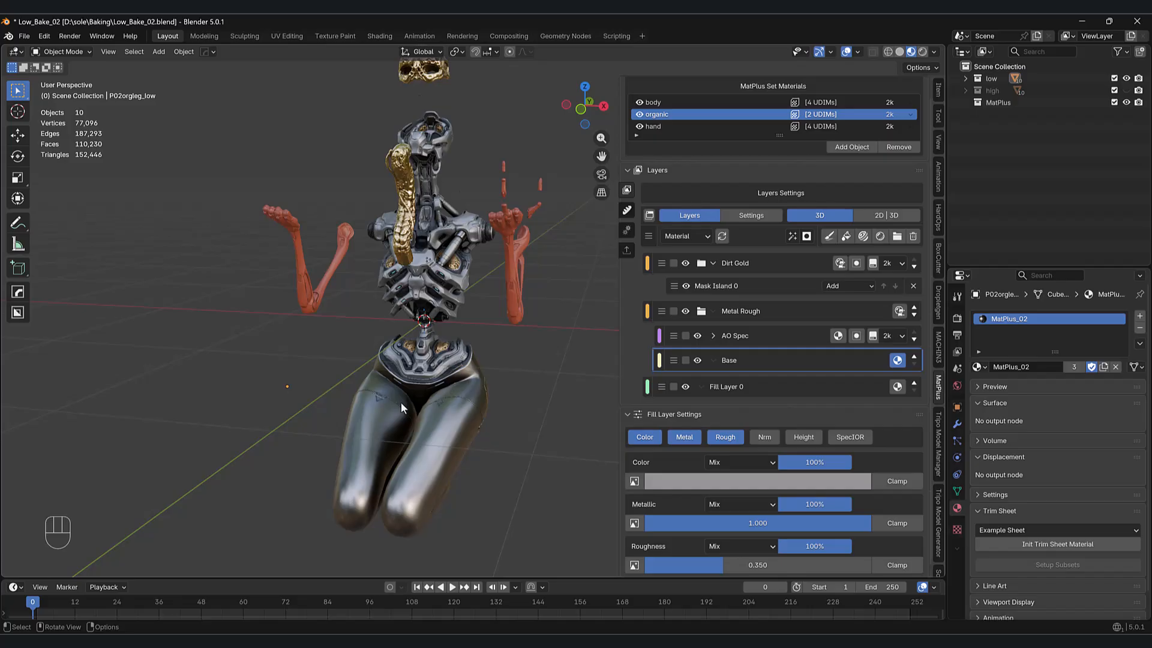
{"action": "middle_click_drag", "start_coordinate": [523, 428], "coordinate": [533, 430]}
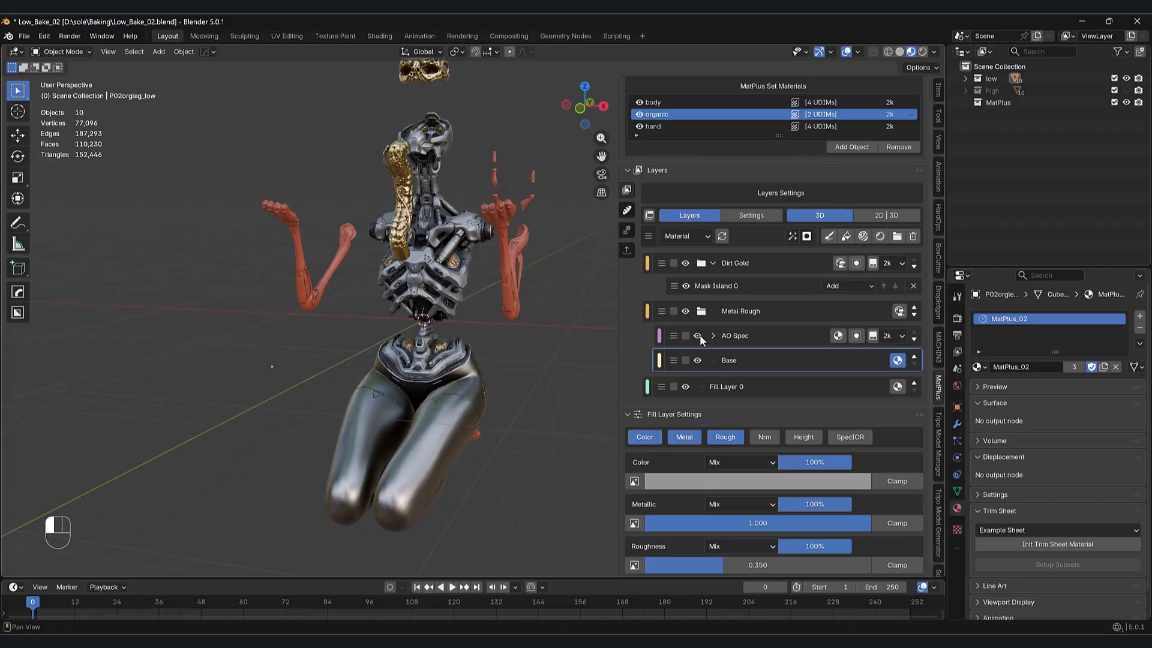
{"action": "left_click", "coordinate": [697, 337]}
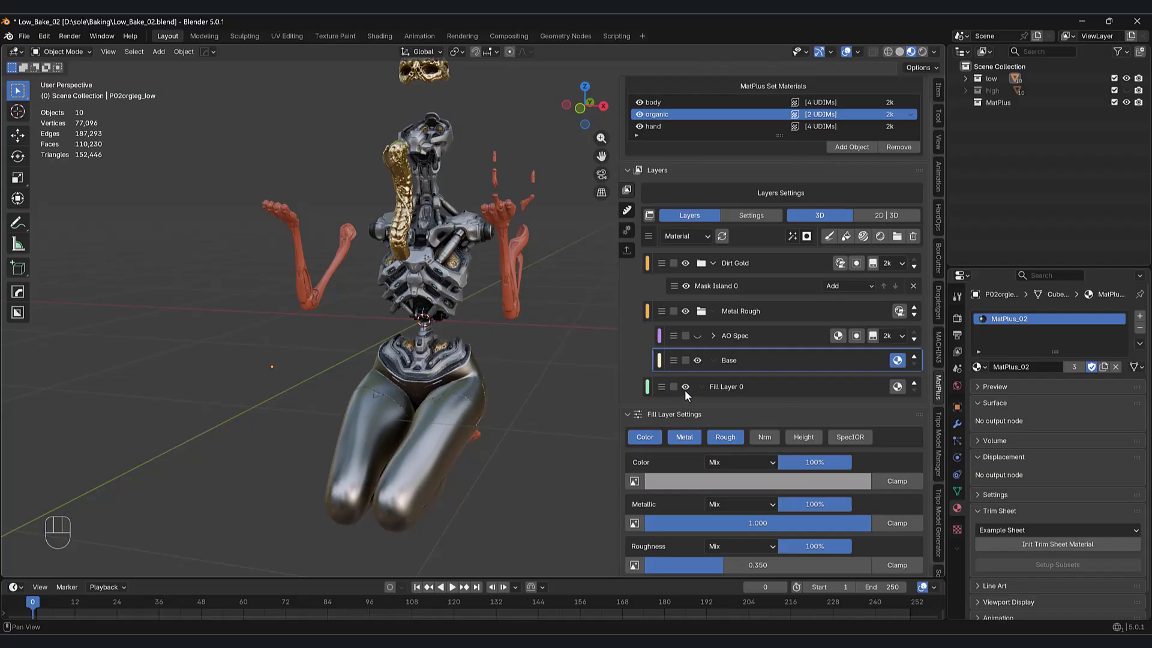
- Set the Base layer's metallic value to 0.871 and its roughness to 0.306 in the legs' Metal Rough material
{"action": "left_click", "coordinate": [729, 385]}
{"action": "left_click", "coordinate": [722, 386]}
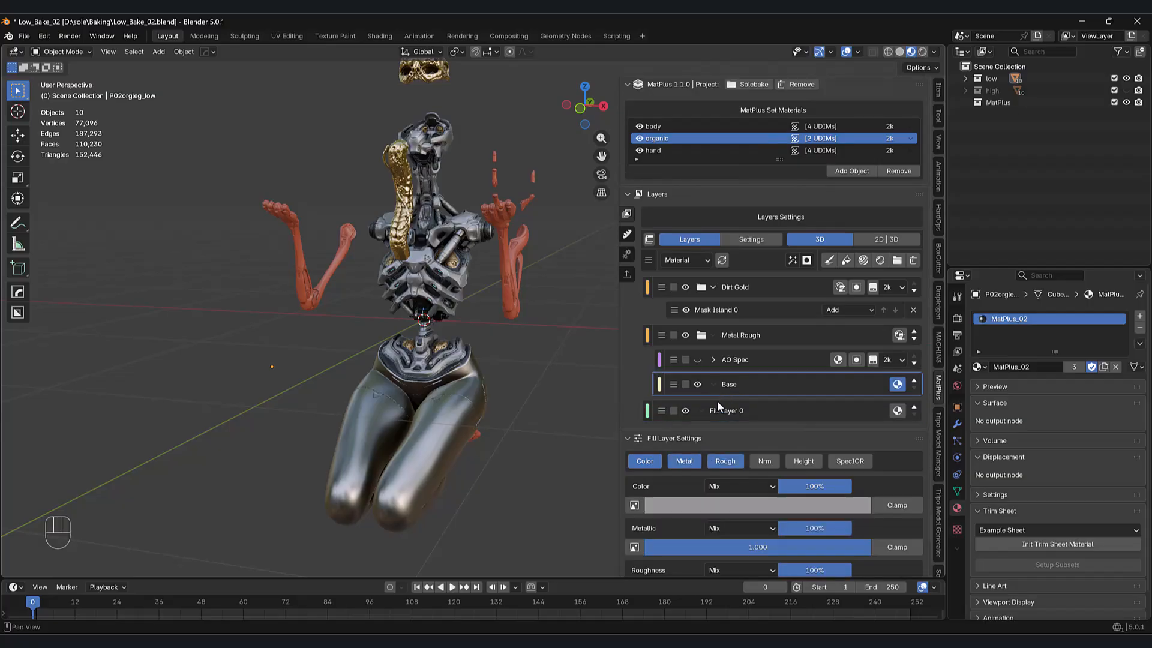
{"action": "left_click_drag", "start_coordinate": [781, 547], "coordinate": [847, 547]}
{"action": "mouse_move", "coordinate": [581, 517]}
{"action": "middle_mouse_down"}
{"action": "mouse_move", "coordinate": [575, 484]}
{"action": "mouse_move", "coordinate": [634, 530]}
{"action": "mouse_move", "coordinate": [588, 521]}
{"action": "middle_mouse_up"}
{"action": "mouse_move", "coordinate": [840, 547]}
{"action": "left_mouse_down"}
{"action": "mouse_move", "coordinate": [644, 547]}
{"action": "mouse_move", "coordinate": [871, 547]}
{"action": "mouse_move", "coordinate": [841, 547]}
{"action": "left_mouse_up"}
{"action": "scroll", "coordinate": [748, 543], "scroll_direction": "down", "scroll_amount": 2}
{"action": "mouse_move", "coordinate": [722, 562]}
{"action": "left_mouse_down"}
{"action": "mouse_move", "coordinate": [697, 562]}
{"action": "mouse_move", "coordinate": [867, 558]}
{"action": "mouse_move", "coordinate": [713, 559]}
{"action": "left_mouse_up"}
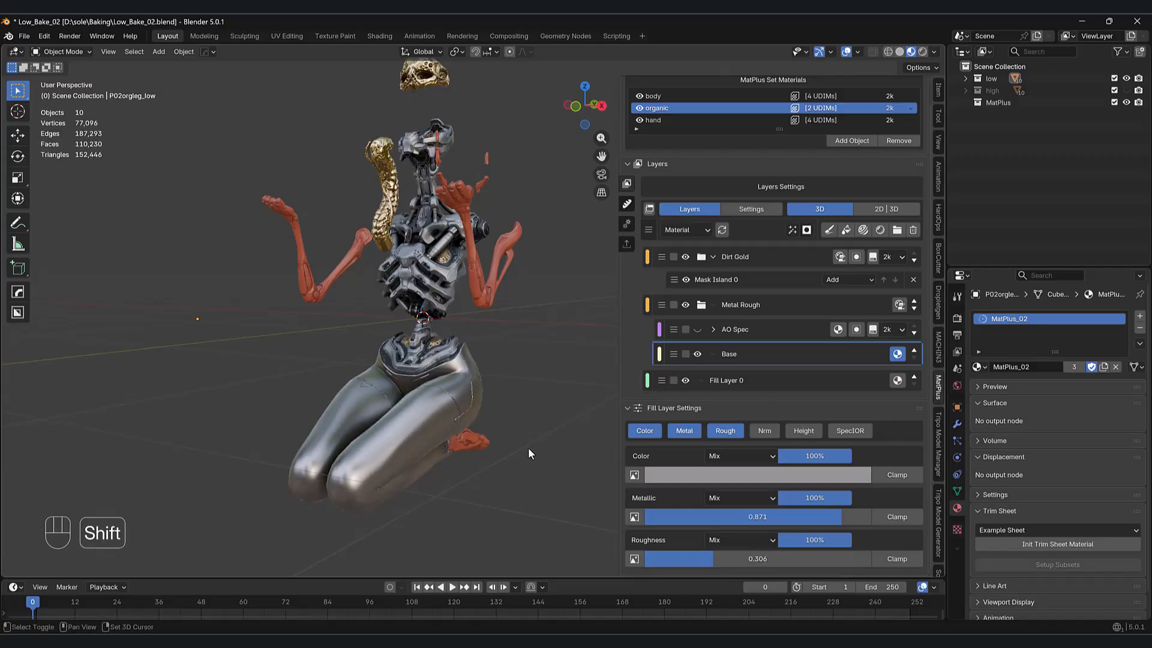
- Save the file and inspect the metal legs together with the whole figure from several angles
{"action": "mouse_move", "coordinate": [521, 481]}
{"action": "middle_mouse_down", "text": "shift"}
{"action": "mouse_move", "coordinate": [480, 481]}
{"action": "mouse_move", "coordinate": [521, 488]}
{"action": "middle_mouse_up", "text": "shift"}
{"action": "key", "text": "ctrl+s"}
{"action": "middle_click_drag", "start_coordinate": [491, 391], "coordinate": [358, 380]}
{"action": "middle_click_drag", "start_coordinate": [406, 379], "coordinate": [506, 383]}
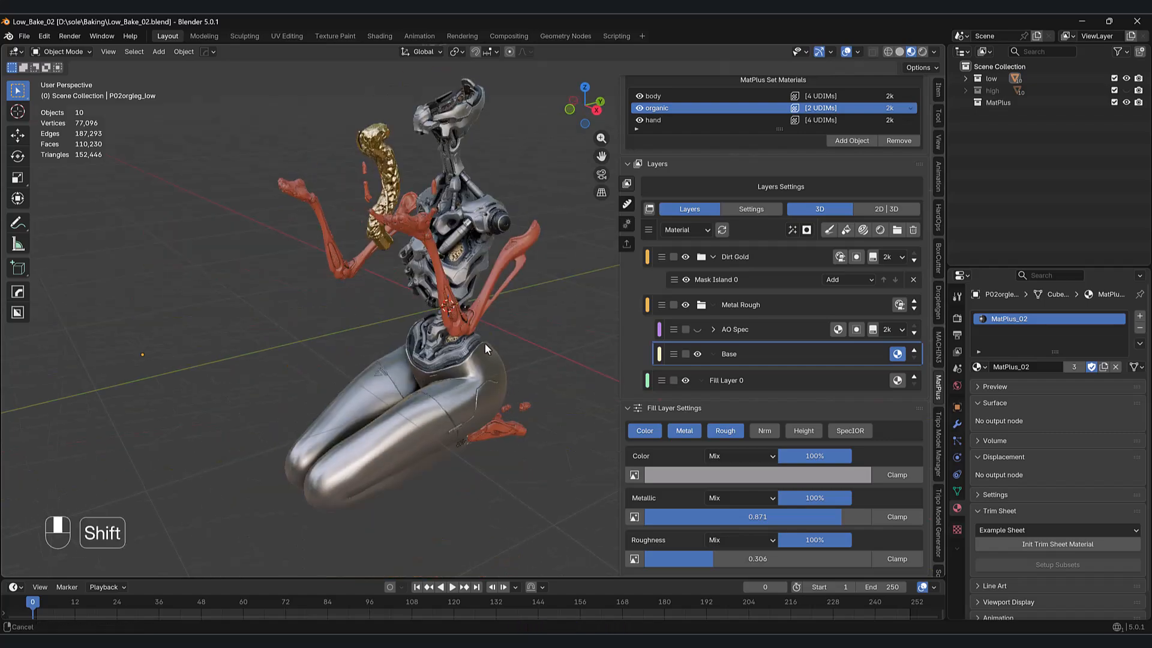